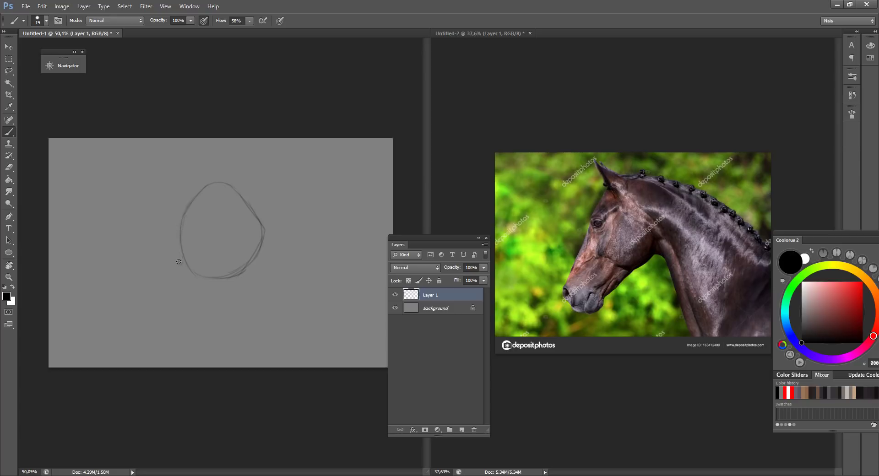
- Sketch the nose bridge, muzzle and jaw extending from the horse's head oval, and reinforce the back of the cheek
{"action": "left_click_drag", "start_coordinate": [182, 231], "coordinate": [170, 286]}
{"action": "mouse_move", "coordinate": [182, 233]}
{"action": "left_mouse_down"}
{"action": "mouse_move", "coordinate": [166, 286]}
{"action": "mouse_move", "coordinate": [145, 304]}
{"action": "left_mouse_up"}
{"action": "mouse_move", "coordinate": [180, 232]}
{"action": "left_mouse_down"}
{"action": "mouse_move", "coordinate": [142, 311]}
{"action": "mouse_move", "coordinate": [185, 331]}
{"action": "mouse_move", "coordinate": [145, 317]}
{"action": "mouse_move", "coordinate": [165, 337]}
{"action": "mouse_move", "coordinate": [187, 332]}
{"action": "mouse_move", "coordinate": [191, 313]}
{"action": "mouse_move", "coordinate": [195, 319]}
{"action": "mouse_move", "coordinate": [235, 292]}
{"action": "mouse_move", "coordinate": [238, 283]}
{"action": "mouse_move", "coordinate": [226, 282]}
{"action": "mouse_move", "coordinate": [258, 271]}
{"action": "mouse_move", "coordinate": [268, 232]}
{"action": "left_mouse_up"}
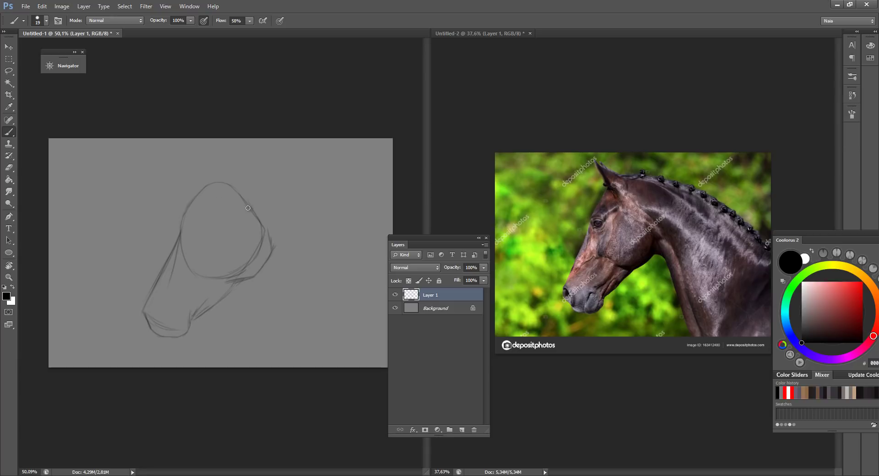
{"action": "mouse_move", "coordinate": [242, 195]}
{"action": "left_mouse_down"}
{"action": "mouse_move", "coordinate": [266, 248]}
{"action": "mouse_move", "coordinate": [268, 229]}
{"action": "mouse_move", "coordinate": [252, 278]}
{"action": "left_mouse_up"}
- Mirror the sketch to draw the pointed ear and refine the forehead, and mirror it back
{"action": "key", "text": "ctrl+shift+h"}
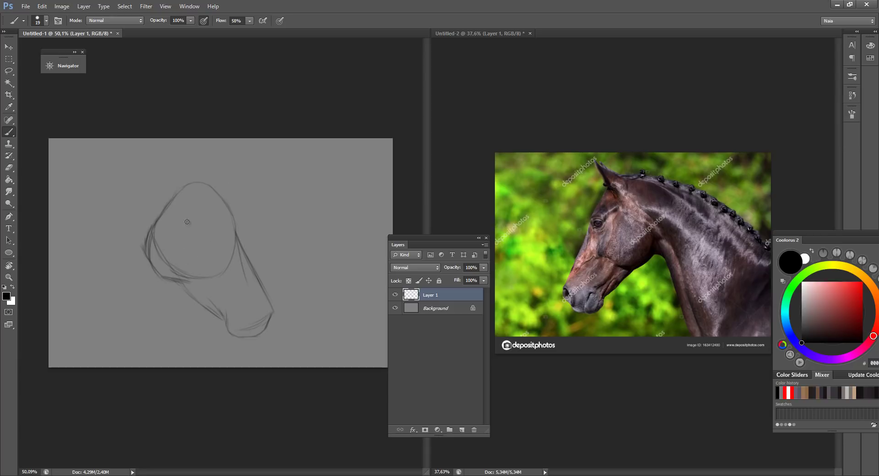
{"action": "mouse_move", "coordinate": [177, 192]}
{"action": "left_mouse_down"}
{"action": "mouse_move", "coordinate": [197, 182]}
{"action": "mouse_move", "coordinate": [221, 192]}
{"action": "left_mouse_up"}
{"action": "left_click_drag", "start_coordinate": [212, 187], "coordinate": [227, 215]}
{"action": "mouse_move", "coordinate": [189, 184]}
{"action": "left_mouse_down"}
{"action": "mouse_move", "coordinate": [235, 151]}
{"action": "mouse_move", "coordinate": [209, 186]}
{"action": "left_mouse_up"}
{"action": "mouse_move", "coordinate": [214, 183]}
{"action": "left_mouse_down"}
{"action": "mouse_move", "coordinate": [204, 189]}
{"action": "mouse_move", "coordinate": [213, 193]}
{"action": "left_mouse_up"}
{"action": "mouse_move", "coordinate": [215, 187]}
{"action": "left_mouse_down"}
{"action": "mouse_move", "coordinate": [231, 221]}
{"action": "mouse_move", "coordinate": [180, 228]}
{"action": "mouse_move", "coordinate": [181, 240]}
{"action": "mouse_move", "coordinate": [179, 228]}
{"action": "mouse_move", "coordinate": [183, 251]}
{"action": "left_mouse_up"}
{"action": "key", "text": "ctrl+shift+h"}
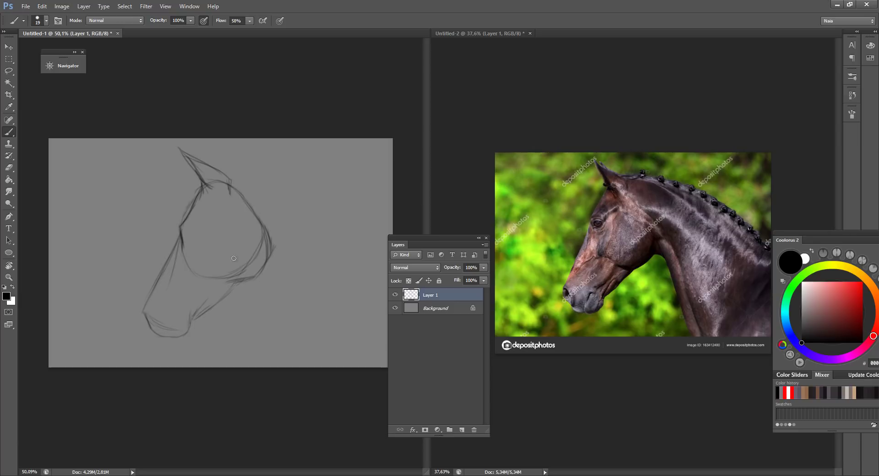
- Sketch the throat, the front of the neck, the inner neck muscle and the arched crest behind the ear
{"action": "left_click_drag", "start_coordinate": [266, 269], "coordinate": [289, 267]}
{"action": "mouse_move", "coordinate": [266, 232]}
{"action": "left_mouse_down"}
{"action": "mouse_move", "coordinate": [265, 268]}
{"action": "mouse_move", "coordinate": [291, 281]}
{"action": "left_mouse_up"}
{"action": "mouse_move", "coordinate": [305, 313]}
{"action": "left_mouse_down"}
{"action": "mouse_move", "coordinate": [286, 262]}
{"action": "mouse_move", "coordinate": [316, 351]}
{"action": "left_mouse_up"}
{"action": "mouse_move", "coordinate": [262, 227]}
{"action": "left_mouse_down"}
{"action": "mouse_move", "coordinate": [299, 250]}
{"action": "mouse_move", "coordinate": [338, 310]}
{"action": "left_mouse_up"}
{"action": "mouse_move", "coordinate": [232, 171]}
{"action": "left_mouse_down"}
{"action": "mouse_move", "coordinate": [271, 173]}
{"action": "mouse_move", "coordinate": [316, 192]}
{"action": "mouse_move", "coordinate": [373, 256]}
{"action": "left_mouse_up"}
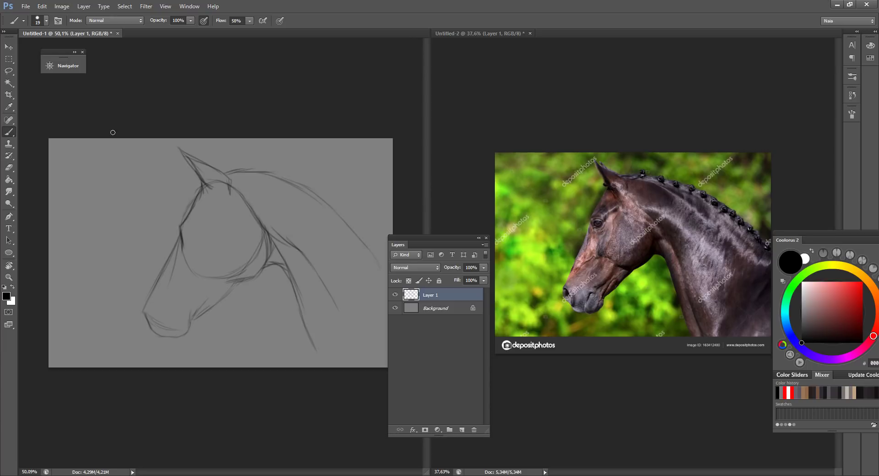
- Shift the sketch away from the canvas's right edge and draw the outer mane line over the neck crest on a rotated view
{"action": "left_click", "coordinate": [8, 47]}
{"action": "left_click_drag", "start_coordinate": [238, 240], "coordinate": [196, 241]}
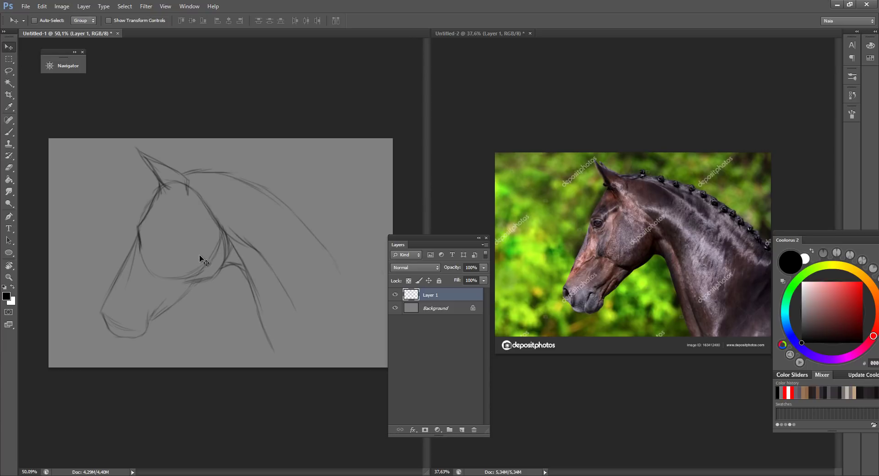
{"action": "key", "text": "r"}
{"action": "left_click_drag", "start_coordinate": [337, 156], "coordinate": [369, 281]}
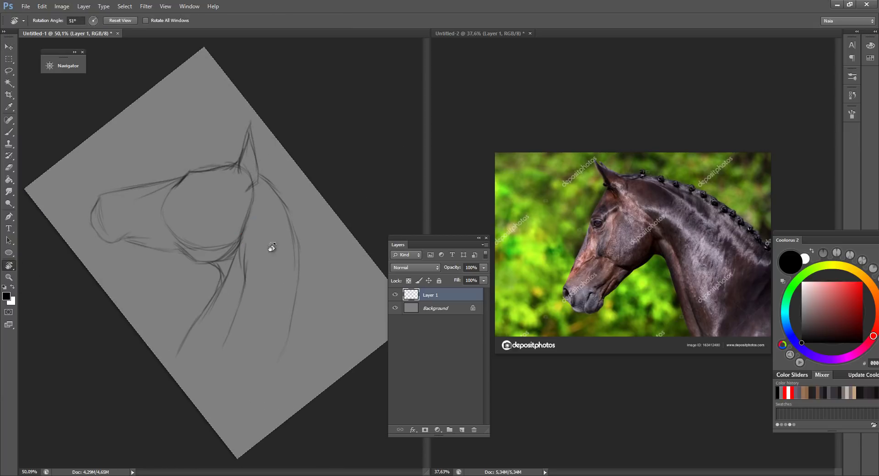
{"action": "key", "text": "b"}
{"action": "mouse_move", "coordinate": [259, 169]}
{"action": "left_mouse_down"}
{"action": "mouse_move", "coordinate": [307, 222]}
{"action": "mouse_move", "coordinate": [310, 230]}
{"action": "mouse_move", "coordinate": [302, 215]}
{"action": "mouse_move", "coordinate": [320, 286]}
{"action": "mouse_move", "coordinate": [318, 260]}
{"action": "mouse_move", "coordinate": [321, 318]}
{"action": "mouse_move", "coordinate": [320, 301]}
{"action": "mouse_move", "coordinate": [312, 361]}
{"action": "left_mouse_up"}
{"action": "mouse_move", "coordinate": [299, 316]}
{"action": "left_mouse_down"}
{"action": "mouse_move", "coordinate": [293, 355]}
{"action": "mouse_move", "coordinate": [301, 276]}
{"action": "left_mouse_up"}
{"action": "key", "text": "Escape"}
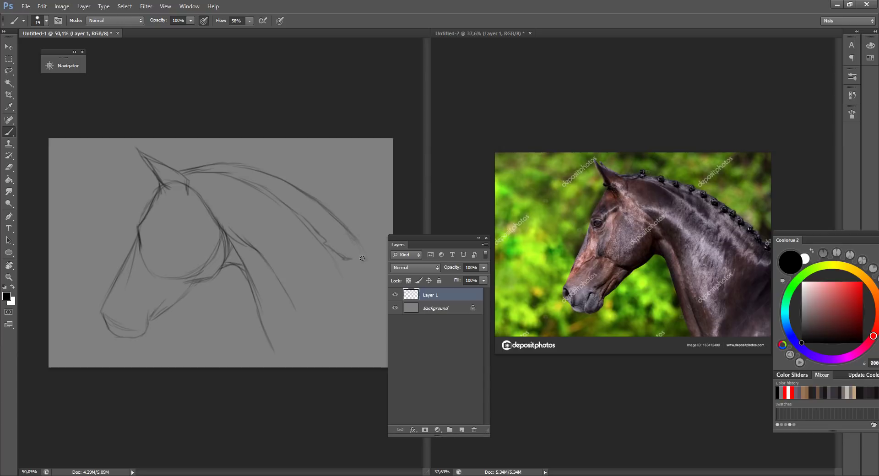
- Extend the mane line downward and close the base of the neck with a curved line to the chest
{"action": "left_click_drag", "start_coordinate": [345, 231], "coordinate": [369, 257]}
{"action": "left_click_drag", "start_coordinate": [266, 343], "coordinate": [273, 361]}
{"action": "mouse_move", "coordinate": [357, 236]}
{"action": "left_mouse_down"}
{"action": "mouse_move", "coordinate": [380, 271]}
{"action": "mouse_move", "coordinate": [307, 368]}
{"action": "mouse_move", "coordinate": [362, 311]}
{"action": "mouse_move", "coordinate": [298, 366]}
{"action": "left_mouse_up"}
- Scale the whole horse sketch down to about 87% and reposition it within the canvas
{"action": "key", "text": "ctrl+t"}
{"action": "left_click_drag", "start_coordinate": [102, 150], "coordinate": [133, 178]}
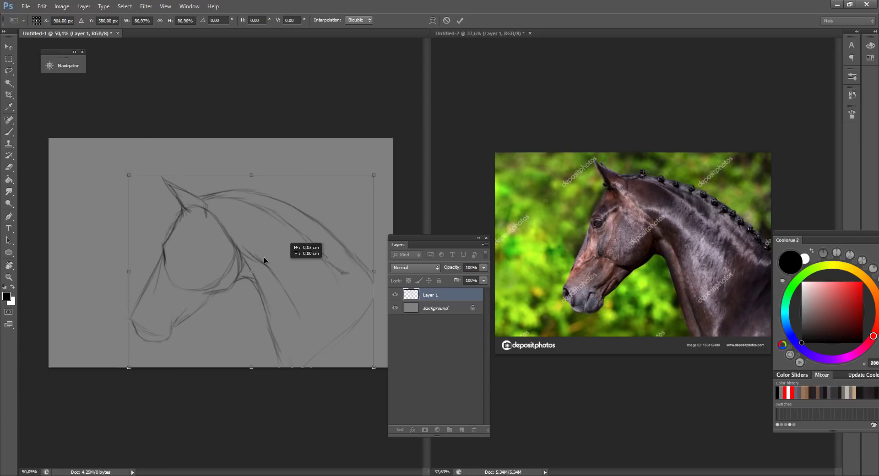
{"action": "left_click_drag", "start_coordinate": [264, 257], "coordinate": [234, 239]}
{"action": "left_click", "coordinate": [460, 20]}
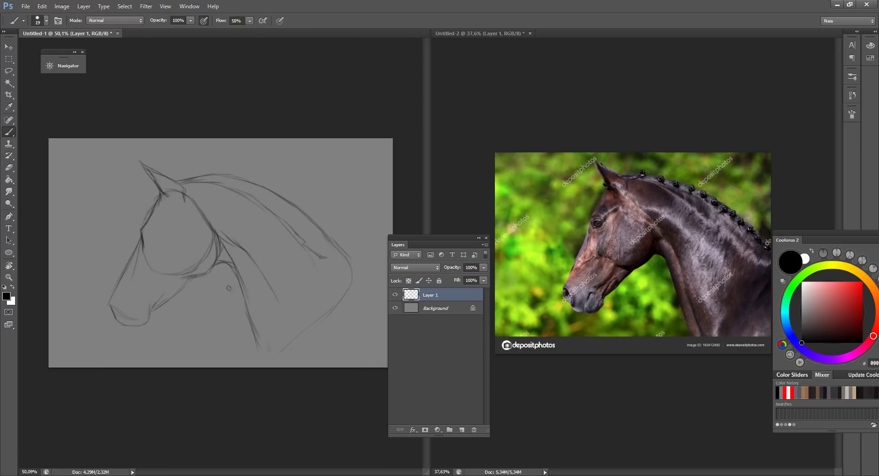
- Mirror the reference photo and the sketch horizontally, and move the sketch so it fits fully on the canvas
{"action": "key", "text": "ctrl+Tab"}
{"action": "key", "text": "F2"}
{"action": "key", "text": "ctrl+Tab"}
{"action": "key", "text": "ctrl+shift+h"}
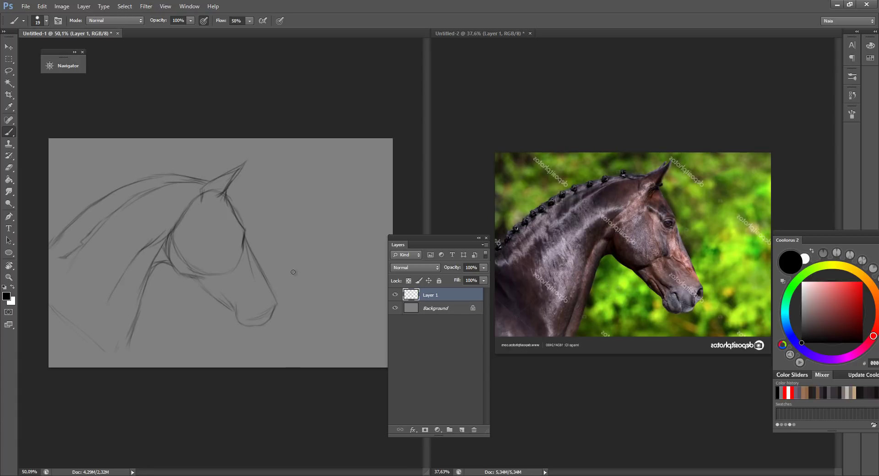
{"action": "key", "text": "v"}
{"action": "left_click_drag", "start_coordinate": [188, 232], "coordinate": [224, 226]}
- Lower the rough sketch layer's opacity to 57% and add a new layer above it, using a size 10 brush
{"action": "left_click_drag", "start_coordinate": [483, 267], "coordinate": [461, 279]}
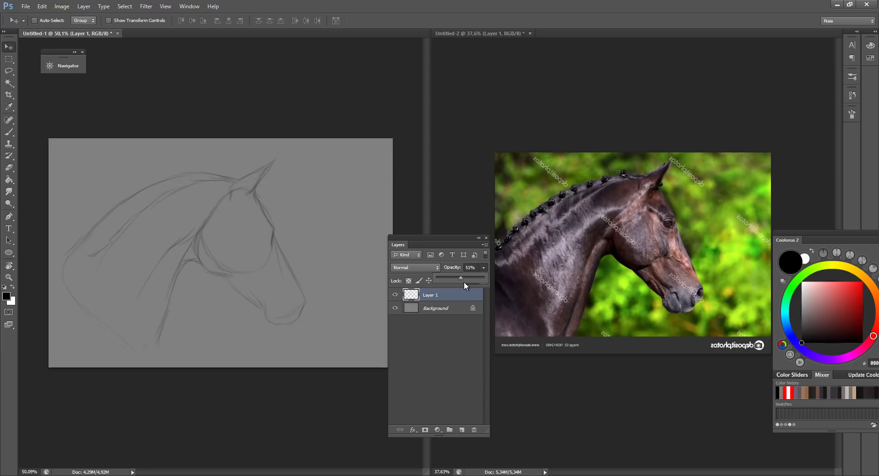
{"action": "left_click_drag", "start_coordinate": [463, 278], "coordinate": [465, 277]}
{"action": "key", "text": "b"}
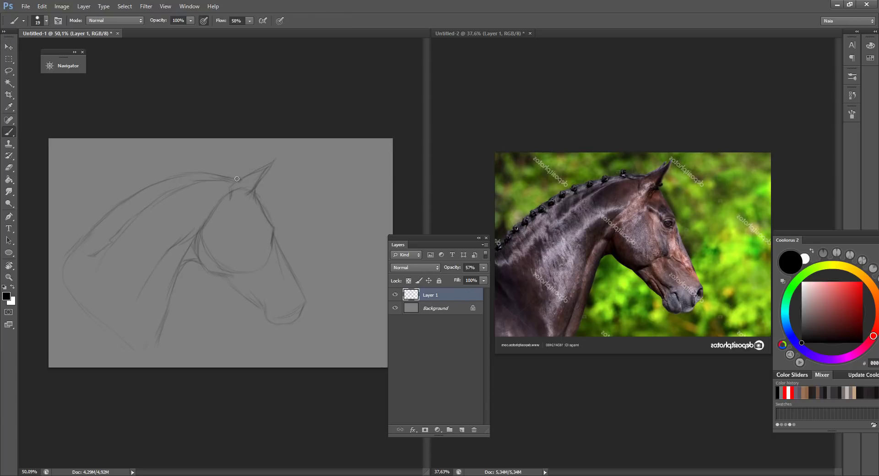
{"action": "key", "text": "bracketleft"}
{"action": "left_click", "coordinate": [462, 430]}
- Draw clean lines for the ear, round cheek, underside of the jaw, chin, throat and front of the neck
{"action": "mouse_move", "coordinate": [232, 187]}
{"action": "left_mouse_down"}
{"action": "mouse_move", "coordinate": [234, 196]}
{"action": "mouse_move", "coordinate": [234, 183]}
{"action": "mouse_move", "coordinate": [268, 161]}
{"action": "mouse_move", "coordinate": [245, 194]}
{"action": "left_mouse_up"}
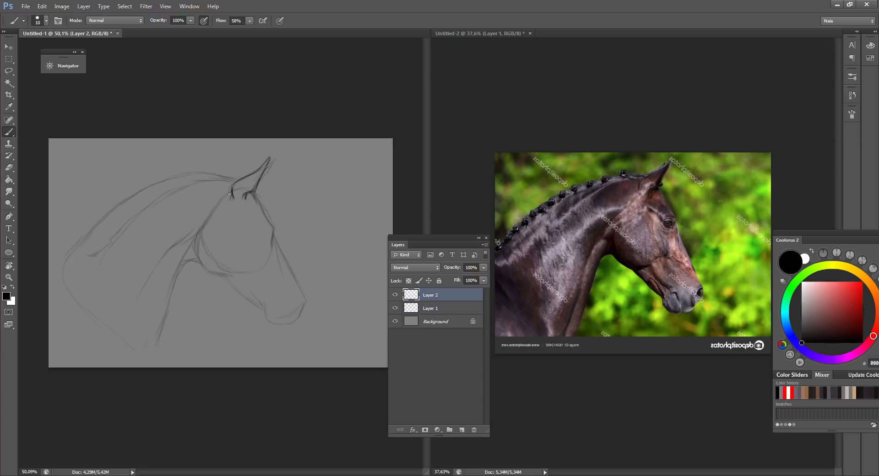
{"action": "left_click_drag", "start_coordinate": [230, 194], "coordinate": [220, 203]}
{"action": "mouse_move", "coordinate": [211, 223]}
{"action": "left_mouse_down"}
{"action": "mouse_move", "coordinate": [201, 265]}
{"action": "mouse_move", "coordinate": [200, 253]}
{"action": "mouse_move", "coordinate": [206, 271]}
{"action": "mouse_move", "coordinate": [202, 264]}
{"action": "mouse_move", "coordinate": [213, 278]}
{"action": "left_mouse_up"}
{"action": "left_click_drag", "start_coordinate": [255, 295], "coordinate": [268, 304]}
{"action": "left_click_drag", "start_coordinate": [230, 289], "coordinate": [265, 316]}
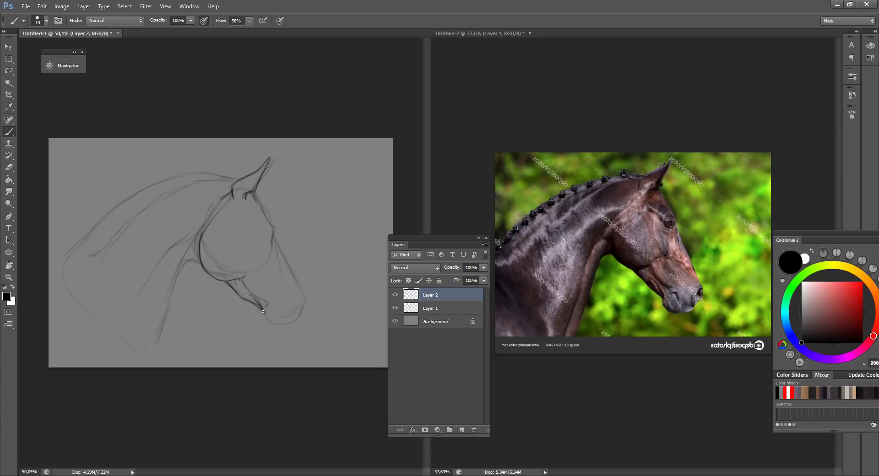
{"action": "left_click_drag", "start_coordinate": [263, 315], "coordinate": [269, 324]}
{"action": "left_click_drag", "start_coordinate": [199, 264], "coordinate": [183, 273]}
{"action": "left_click_drag", "start_coordinate": [202, 235], "coordinate": [160, 318]}
- Draw the eye with its brow, the forehead contour and the edge of the far ear
{"action": "left_click_drag", "start_coordinate": [243, 223], "coordinate": [263, 229]}
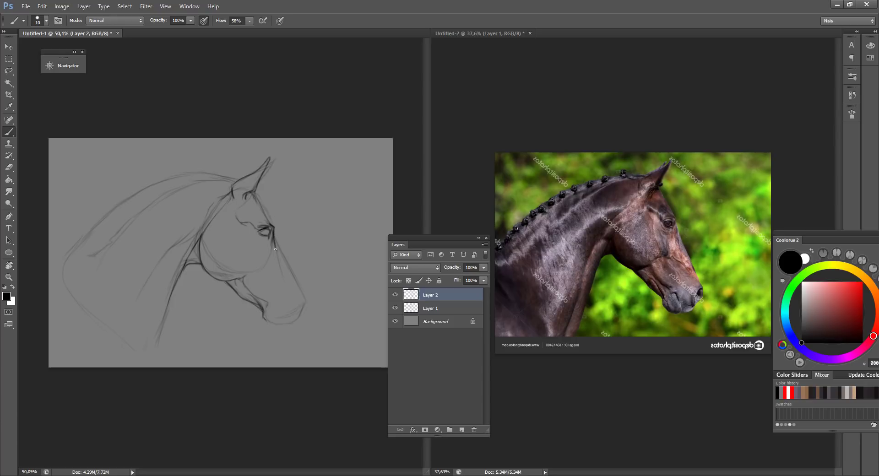
{"action": "left_click_drag", "start_coordinate": [261, 231], "coordinate": [265, 238]}
{"action": "left_click_drag", "start_coordinate": [248, 210], "coordinate": [255, 167]}
{"action": "left_click_drag", "start_coordinate": [257, 197], "coordinate": [273, 227]}
{"action": "left_click_drag", "start_coordinate": [271, 237], "coordinate": [270, 243]}
- Draw the cheekbone ridge running down from the eye and strengthen the upper back edge of the cheek
{"action": "left_click_drag", "start_coordinate": [247, 237], "coordinate": [260, 264]}
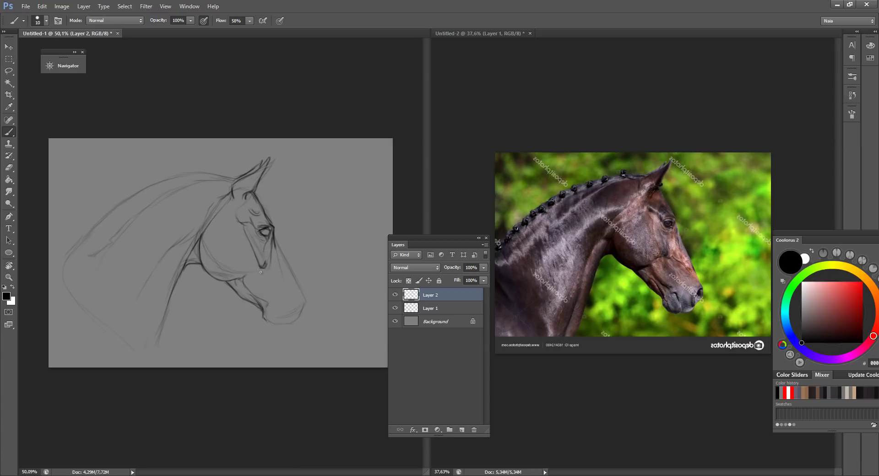
{"action": "left_click_drag", "start_coordinate": [260, 268], "coordinate": [246, 275]}
{"action": "left_click_drag", "start_coordinate": [205, 228], "coordinate": [224, 205]}
- Draw the mouth, lips, nostril and nose bridge, and add fold details on the muzzle and beside the eye
{"action": "mouse_move", "coordinate": [266, 281]}
{"action": "left_mouse_down"}
{"action": "mouse_move", "coordinate": [279, 290]}
{"action": "mouse_move", "coordinate": [276, 312]}
{"action": "left_mouse_up"}
{"action": "left_click_drag", "start_coordinate": [269, 320], "coordinate": [278, 316]}
{"action": "mouse_move", "coordinate": [269, 306]}
{"action": "left_mouse_down"}
{"action": "mouse_move", "coordinate": [284, 325]}
{"action": "mouse_move", "coordinate": [298, 318]}
{"action": "mouse_move", "coordinate": [299, 311]}
{"action": "left_mouse_up"}
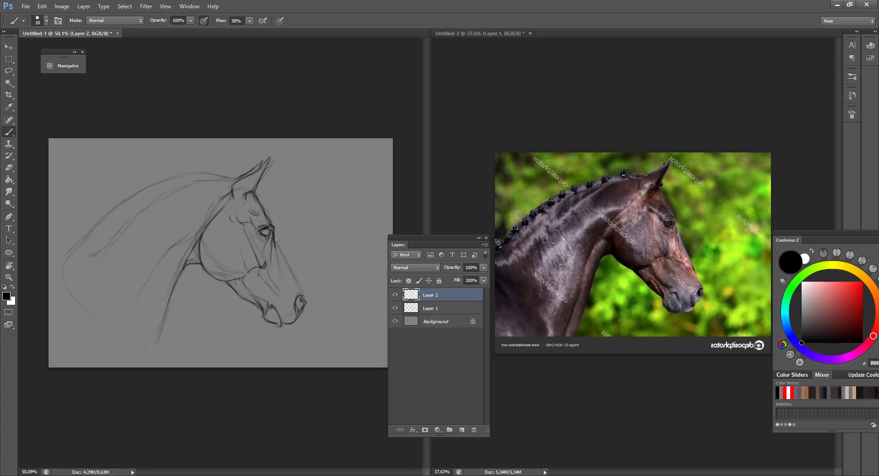
{"action": "left_click_drag", "start_coordinate": [275, 232], "coordinate": [304, 301]}
{"action": "mouse_move", "coordinate": [284, 272]}
{"action": "left_mouse_down"}
{"action": "mouse_move", "coordinate": [295, 314]}
{"action": "mouse_move", "coordinate": [284, 301]}
{"action": "mouse_move", "coordinate": [283, 316]}
{"action": "mouse_move", "coordinate": [292, 316]}
{"action": "mouse_move", "coordinate": [278, 302]}
{"action": "left_mouse_up"}
{"action": "left_click_drag", "start_coordinate": [254, 223], "coordinate": [253, 229]}
- Draw clean contours for the neck crest, the angled neck base and the outer mane
{"action": "mouse_move", "coordinate": [231, 181]}
{"action": "left_mouse_down"}
{"action": "mouse_move", "coordinate": [198, 182]}
{"action": "mouse_move", "coordinate": [210, 180]}
{"action": "mouse_move", "coordinate": [148, 205]}
{"action": "mouse_move", "coordinate": [161, 195]}
{"action": "mouse_move", "coordinate": [87, 261]}
{"action": "mouse_move", "coordinate": [98, 286]}
{"action": "mouse_move", "coordinate": [89, 279]}
{"action": "mouse_move", "coordinate": [144, 344]}
{"action": "left_mouse_up"}
{"action": "left_click_drag", "start_coordinate": [101, 307], "coordinate": [143, 347]}
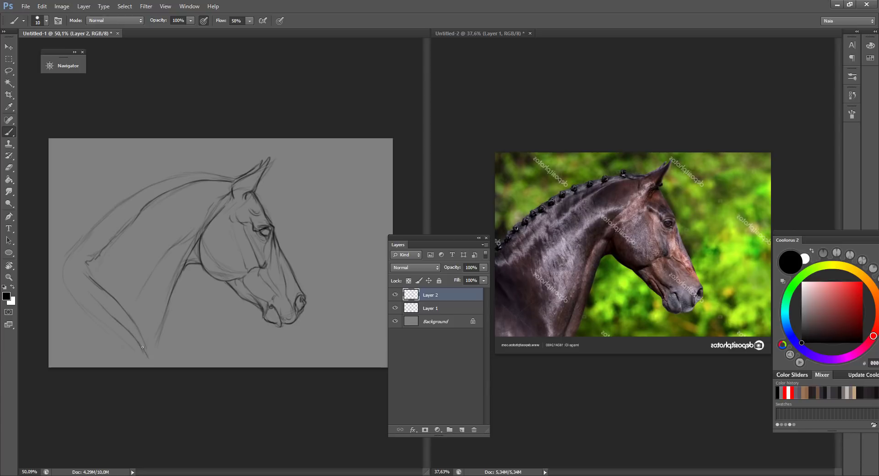
{"action": "mouse_move", "coordinate": [173, 292]}
{"action": "left_mouse_down"}
{"action": "mouse_move", "coordinate": [150, 358]}
{"action": "mouse_move", "coordinate": [156, 346]}
{"action": "left_mouse_up"}
{"action": "mouse_move", "coordinate": [237, 182]}
{"action": "left_mouse_down"}
{"action": "mouse_move", "coordinate": [197, 174]}
{"action": "mouse_move", "coordinate": [208, 176]}
{"action": "mouse_move", "coordinate": [155, 187]}
{"action": "mouse_move", "coordinate": [226, 178]}
{"action": "left_mouse_up"}
{"action": "key", "text": "e"}
{"action": "key", "text": "b"}
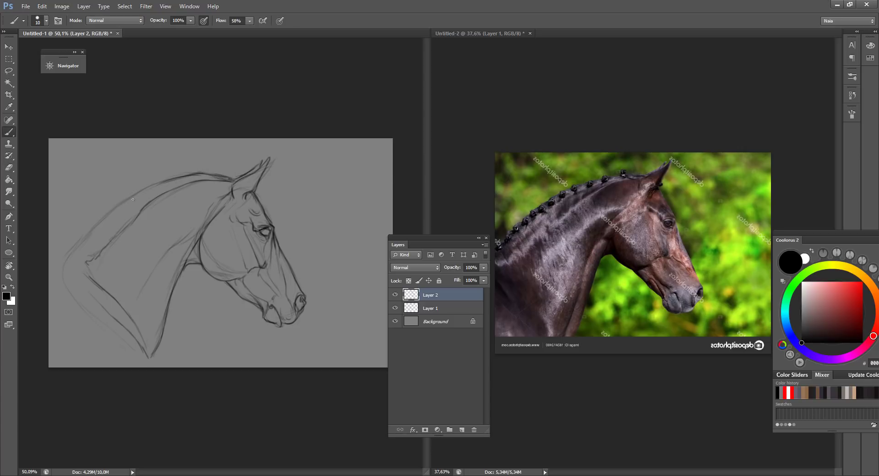
{"action": "left_click_drag", "start_coordinate": [141, 192], "coordinate": [138, 195]}
{"action": "mouse_move", "coordinate": [137, 196]}
{"action": "left_mouse_down"}
{"action": "mouse_move", "coordinate": [81, 245]}
{"action": "mouse_move", "coordinate": [84, 275]}
{"action": "mouse_move", "coordinate": [78, 257]}
{"action": "mouse_move", "coordinate": [59, 267]}
{"action": "left_mouse_up"}
- Mirror the line drawing layer and the reference photo horizontally so the horse faces left
{"action": "key", "text": "ctrl+h"}
{"action": "left_click", "coordinate": [513, 315]}
{"action": "key", "text": "ctrl+h"}
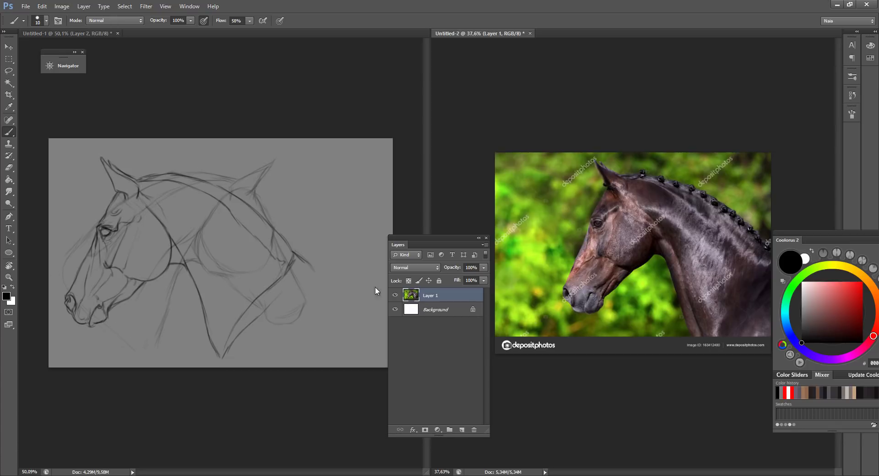
{"action": "key", "text": "ctrl+Tab"}
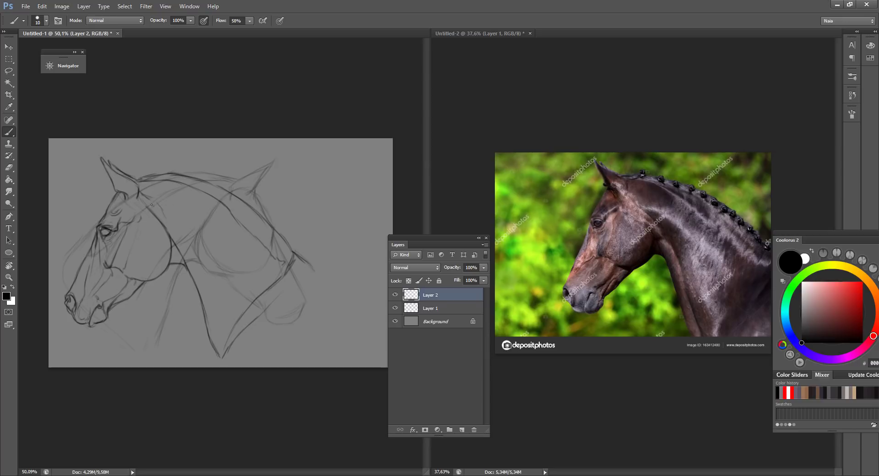
- Hide the rough sketch layer and move the line drawing toward the middle of the canvas
{"action": "left_click", "coordinate": [395, 308]}
{"action": "left_click", "coordinate": [8, 46]}
{"action": "mouse_move", "coordinate": [242, 223]}
{"action": "left_mouse_down"}
{"action": "mouse_move", "coordinate": [271, 221]}
{"action": "mouse_move", "coordinate": [248, 231]}
{"action": "left_mouse_up"}
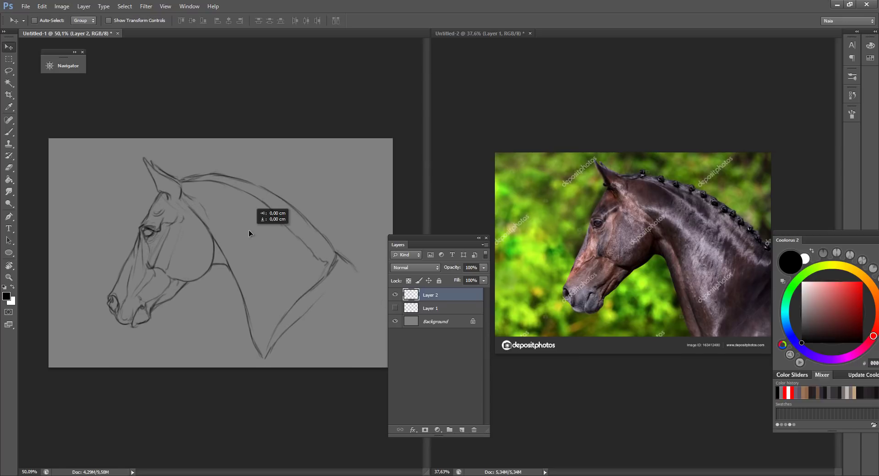
- Draw the neck muscle lines behind the cheek and clean up the throat and lower neck contours
{"action": "key", "text": "b"}
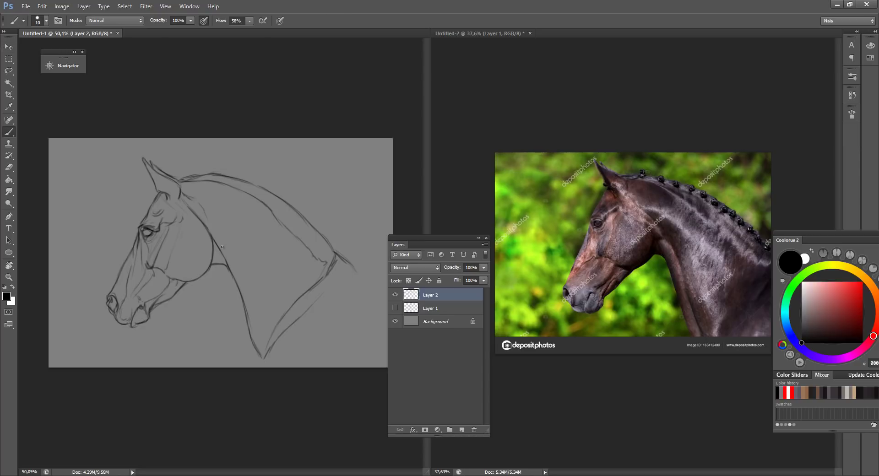
{"action": "left_click_drag", "start_coordinate": [219, 251], "coordinate": [224, 258]}
{"action": "mouse_move", "coordinate": [194, 199]}
{"action": "left_mouse_down"}
{"action": "mouse_move", "coordinate": [217, 240]}
{"action": "mouse_move", "coordinate": [209, 213]}
{"action": "mouse_move", "coordinate": [245, 257]}
{"action": "mouse_move", "coordinate": [219, 247]}
{"action": "mouse_move", "coordinate": [233, 266]}
{"action": "mouse_move", "coordinate": [223, 254]}
{"action": "mouse_move", "coordinate": [229, 275]}
{"action": "mouse_move", "coordinate": [230, 258]}
{"action": "mouse_move", "coordinate": [239, 267]}
{"action": "mouse_move", "coordinate": [270, 343]}
{"action": "left_mouse_up"}
{"action": "key", "text": "e"}
{"action": "key", "text": "b"}
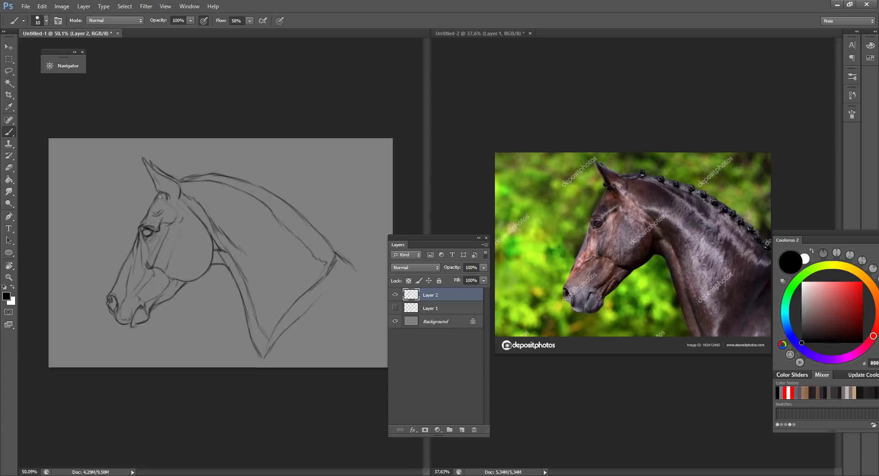
- Lasso the ears, warp them into a shorter, more upright shape and deselect
{"action": "key", "text": "l"}
{"action": "mouse_move", "coordinate": [180, 192]}
{"action": "left_mouse_down"}
{"action": "mouse_move", "coordinate": [163, 172]}
{"action": "mouse_move", "coordinate": [174, 183]}
{"action": "left_mouse_up"}
{"action": "key", "text": "ctrl+t"}
{"action": "right_click", "coordinate": [167, 174]}
{"action": "left_click", "coordinate": [181, 246]}
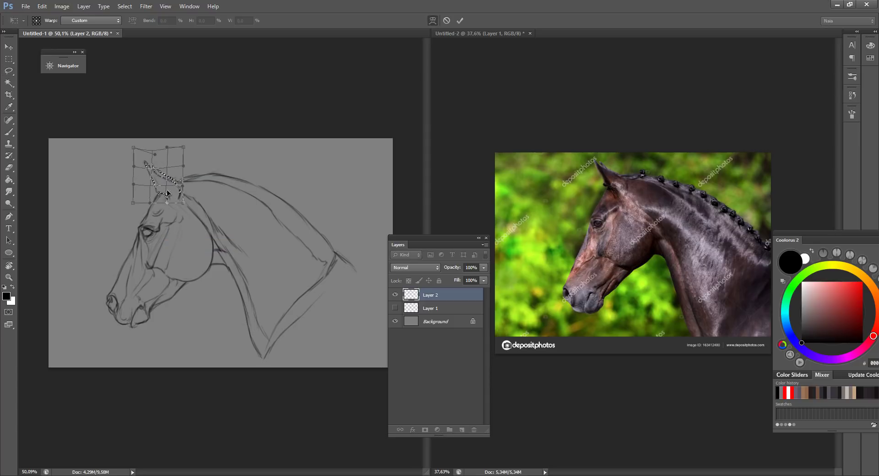
{"action": "left_click", "coordinate": [460, 20]}
{"action": "key", "text": "ctrl+d"}
{"action": "key", "text": "b"}
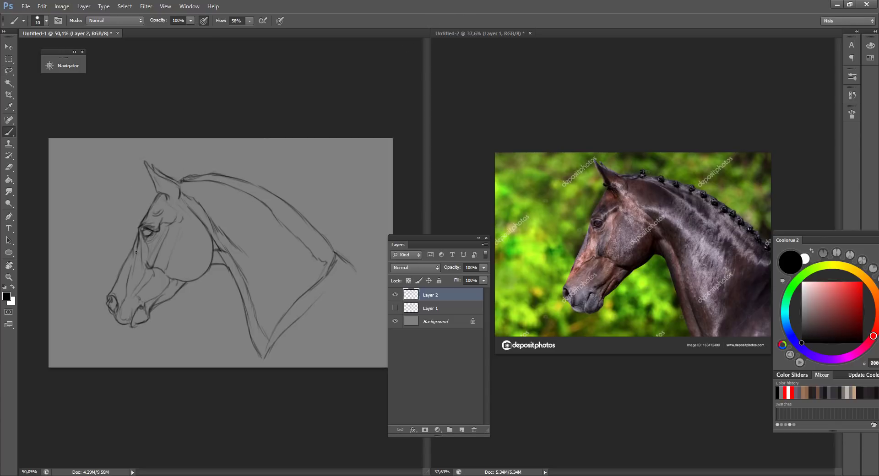
- Lasso the muzzle area, warp the nose and chin to match the reference photo and deselect
{"action": "key", "text": "l"}
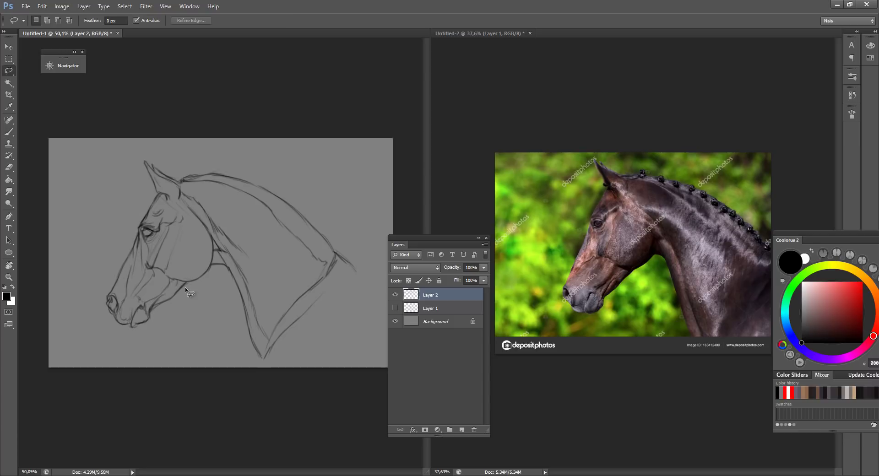
{"action": "left_click_drag", "start_coordinate": [86, 279], "coordinate": [203, 291]}
{"action": "key", "text": "ctrl+t"}
{"action": "right_click", "coordinate": [161, 290]}
{"action": "left_click", "coordinate": [183, 370]}
{"action": "left_click_drag", "start_coordinate": [111, 307], "coordinate": [144, 331]}
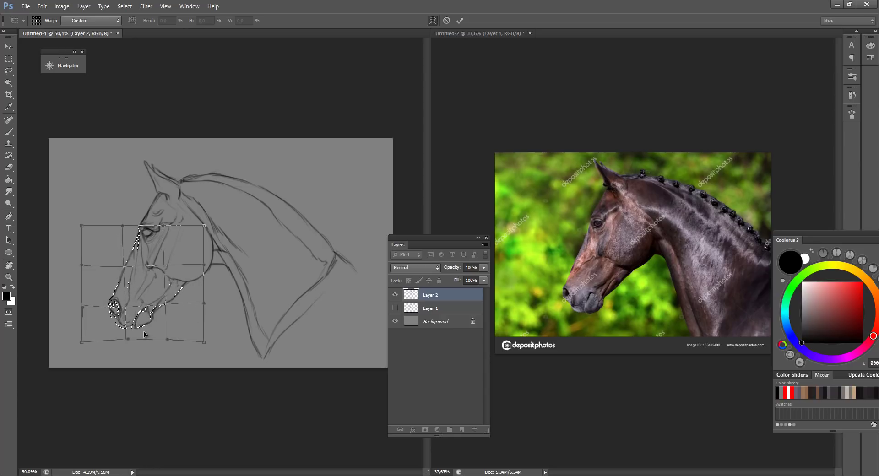
{"action": "left_click", "coordinate": [460, 20]}
{"action": "key", "text": "ctrl+d"}
- Erase stray lines around the eye, and redraw the eye and nose bridge more darkly
{"action": "key", "text": "e"}
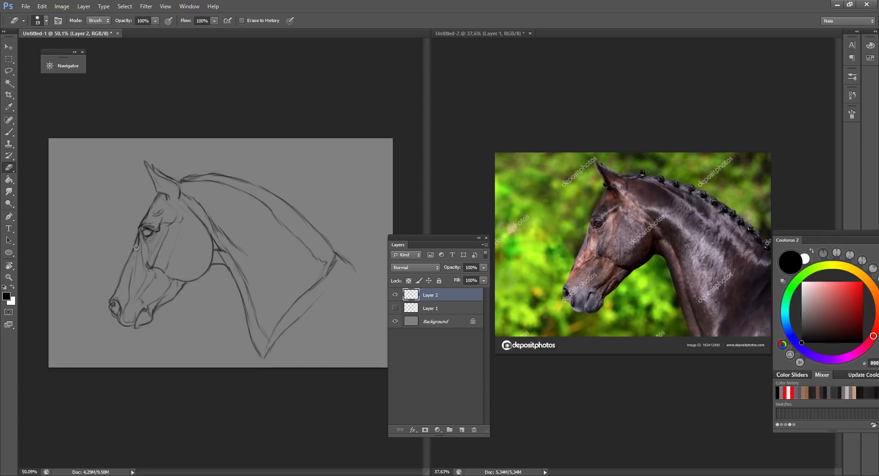
{"action": "mouse_move", "coordinate": [142, 231]}
{"action": "left_mouse_down"}
{"action": "mouse_move", "coordinate": [137, 251]}
{"action": "mouse_move", "coordinate": [140, 233]}
{"action": "left_mouse_up"}
{"action": "key", "text": "b"}
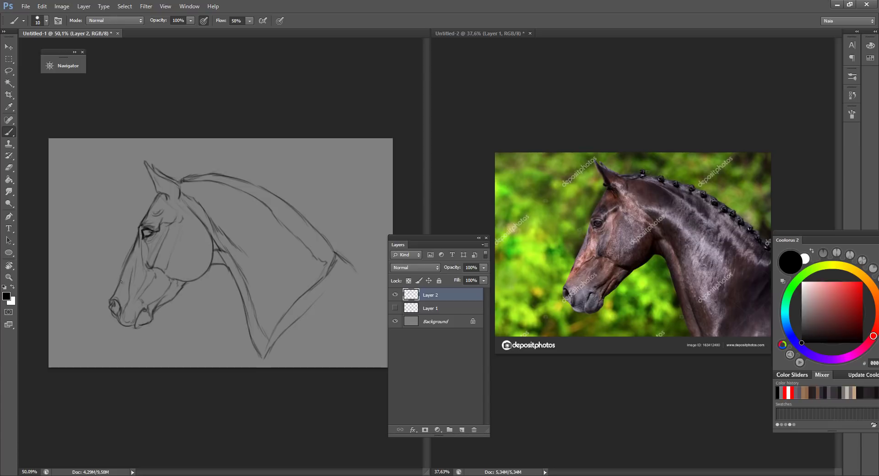
{"action": "left_click_drag", "start_coordinate": [124, 268], "coordinate": [111, 298]}
- Erase the nostril and redraw it with a darker, cleaner shape
{"action": "key", "text": "e"}
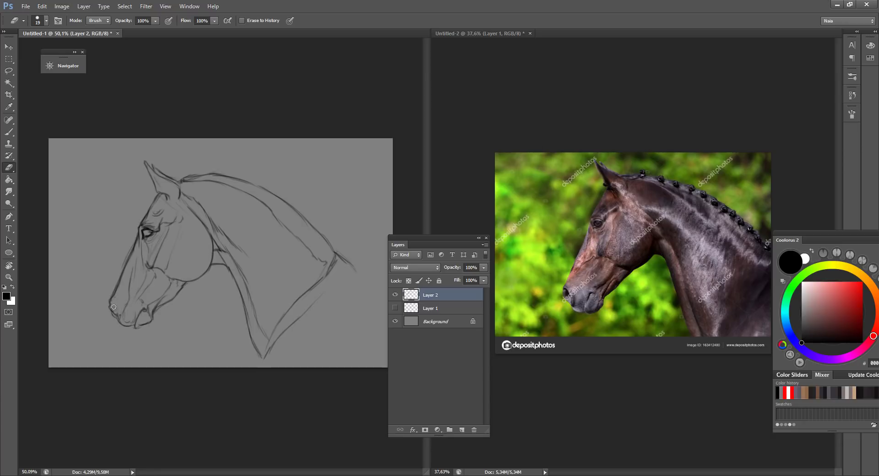
{"action": "key", "text": "b"}
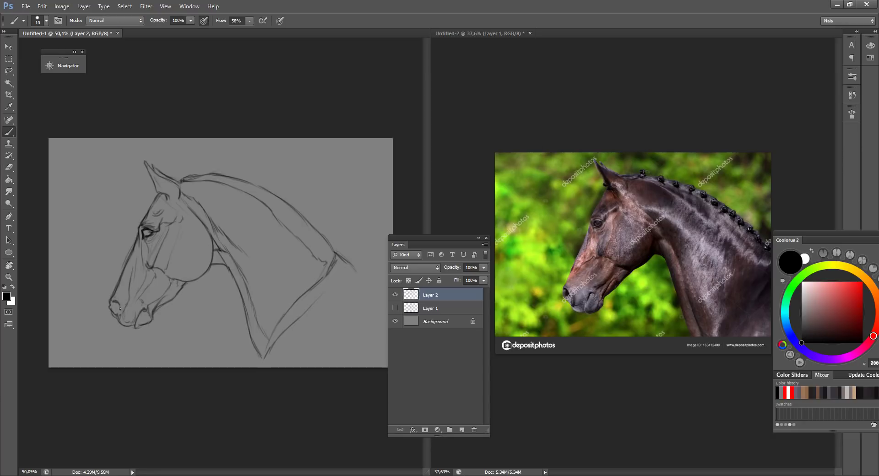
{"action": "left_click_drag", "start_coordinate": [117, 302], "coordinate": [114, 311]}
{"action": "key", "text": "e"}
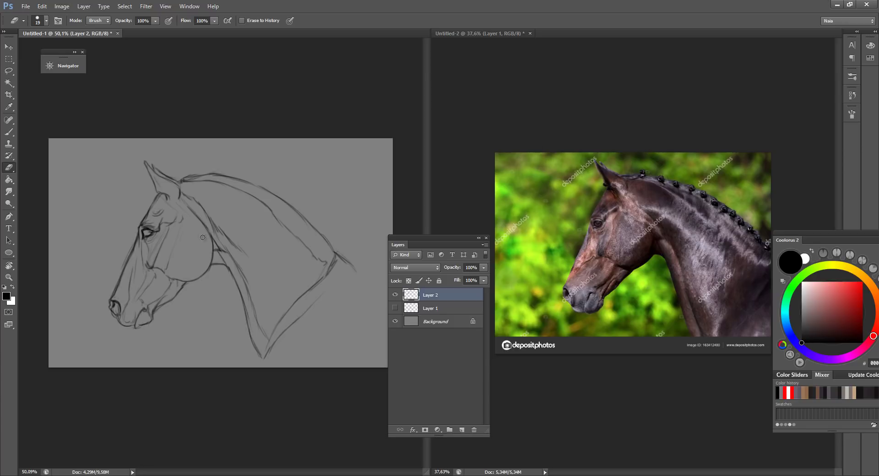
{"action": "key", "text": "b"}
- Lasso the round cheek area, warp its lower outline to match the reference photo and deselect
{"action": "key", "text": "l"}
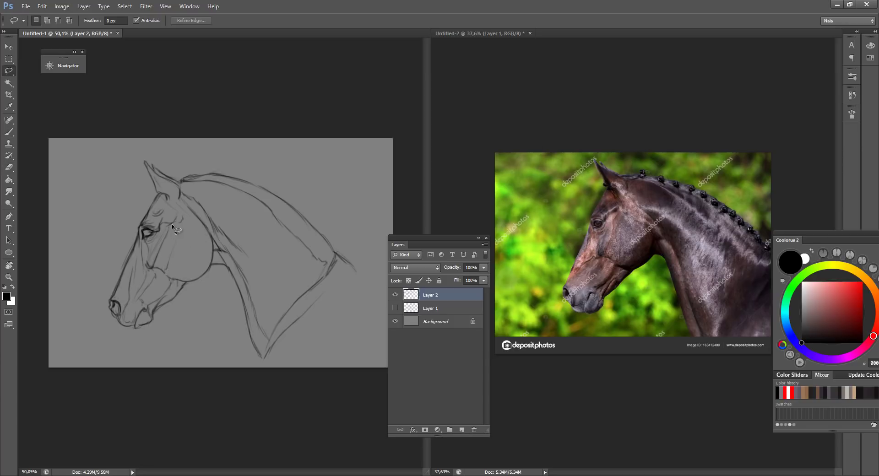
{"action": "left_click_drag", "start_coordinate": [210, 270], "coordinate": [181, 222]}
{"action": "key", "text": "ctrl+t"}
{"action": "right_click", "coordinate": [194, 257]}
{"action": "left_click", "coordinate": [215, 324]}
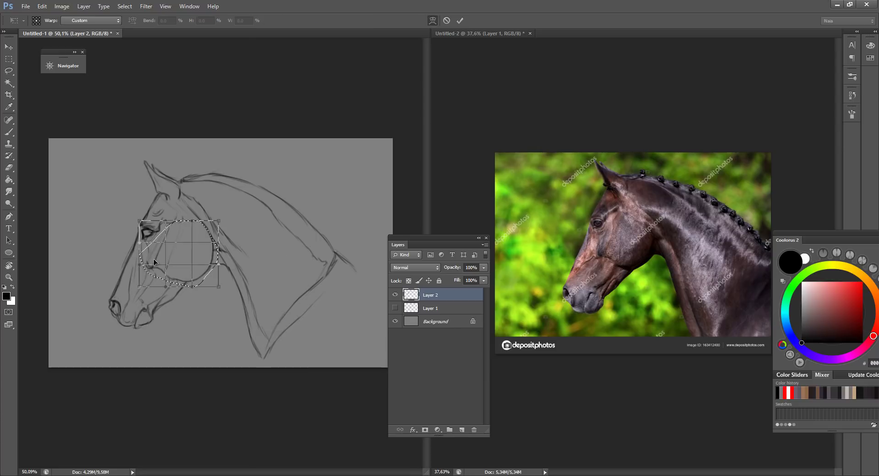
{"action": "left_click_drag", "start_coordinate": [153, 262], "coordinate": [195, 277]}
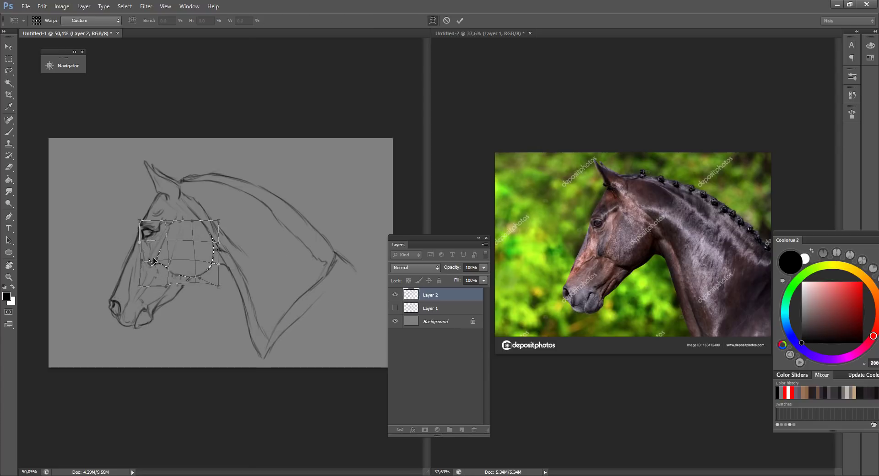
{"action": "left_click", "coordinate": [460, 20]}
{"action": "key", "text": "ctrl+d"}
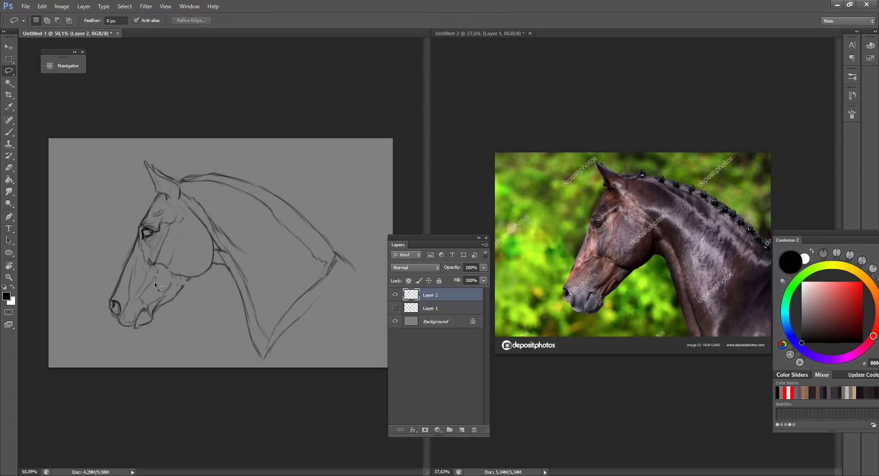
- Clean up the jaw line below the cheek and redraw the contour between cheek and muzzle
{"action": "key", "text": "b"}
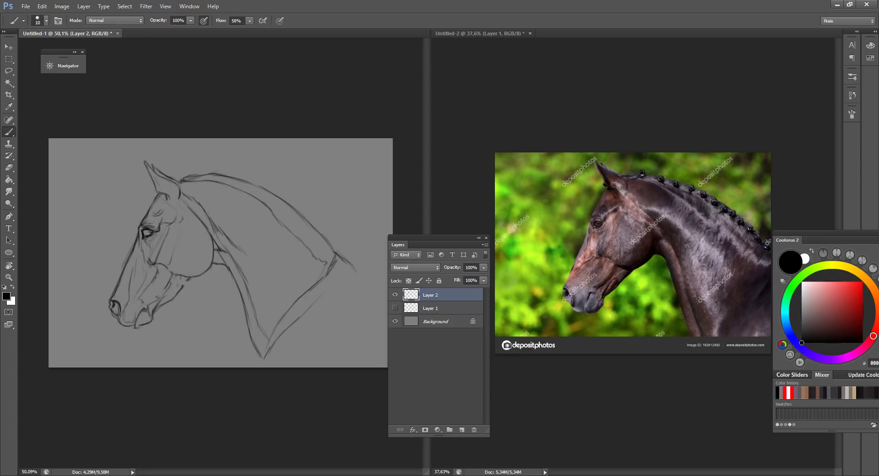
{"action": "key", "text": "e"}
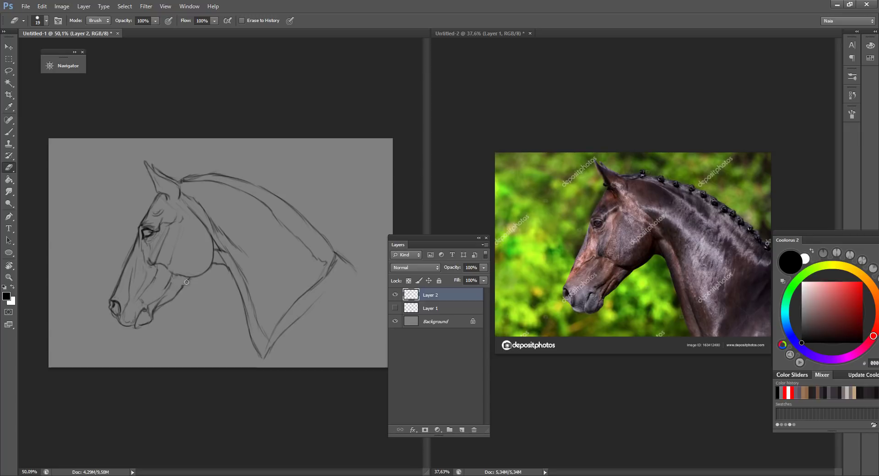
{"action": "key", "text": "b"}
{"action": "key", "text": "e"}
{"action": "key", "text": "b"}
{"action": "left_click_drag", "start_coordinate": [170, 272], "coordinate": [168, 285]}
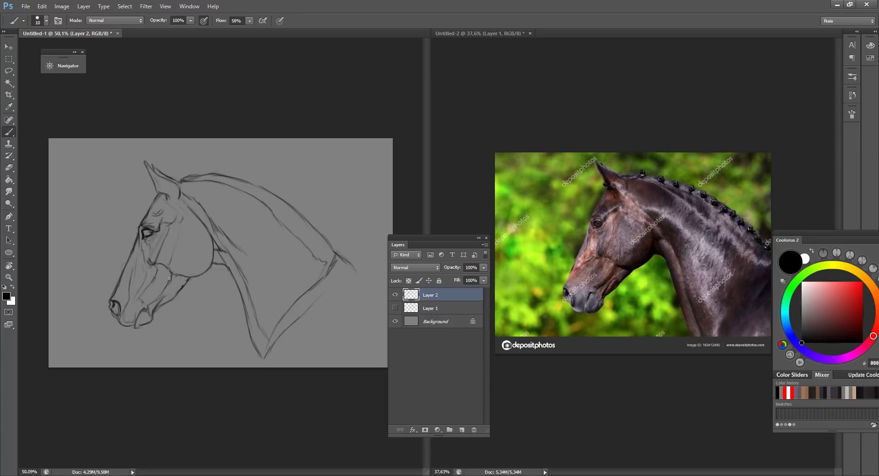
{"action": "key", "text": "e"}
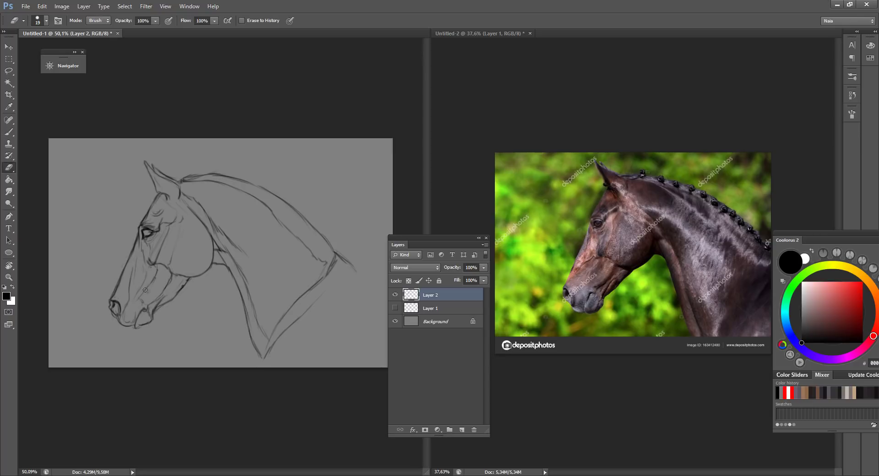
- Redraw the base of the ear and sketch a row of small round braids along the crest of the neck
{"action": "key", "text": "b"}
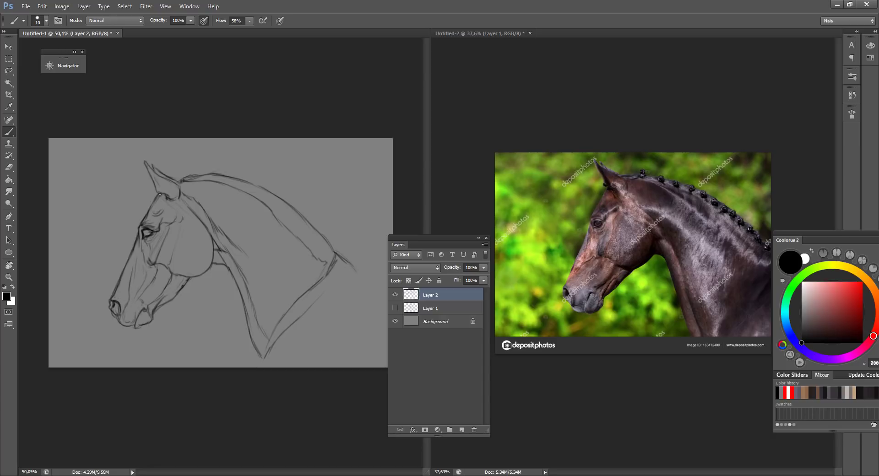
{"action": "left_click_drag", "start_coordinate": [171, 188], "coordinate": [172, 194]}
{"action": "mouse_move", "coordinate": [155, 187]}
{"action": "left_mouse_down"}
{"action": "mouse_move", "coordinate": [207, 169]}
{"action": "mouse_move", "coordinate": [235, 172]}
{"action": "mouse_move", "coordinate": [229, 178]}
{"action": "mouse_move", "coordinate": [283, 202]}
{"action": "mouse_move", "coordinate": [281, 196]}
{"action": "mouse_move", "coordinate": [335, 248]}
{"action": "left_mouse_up"}
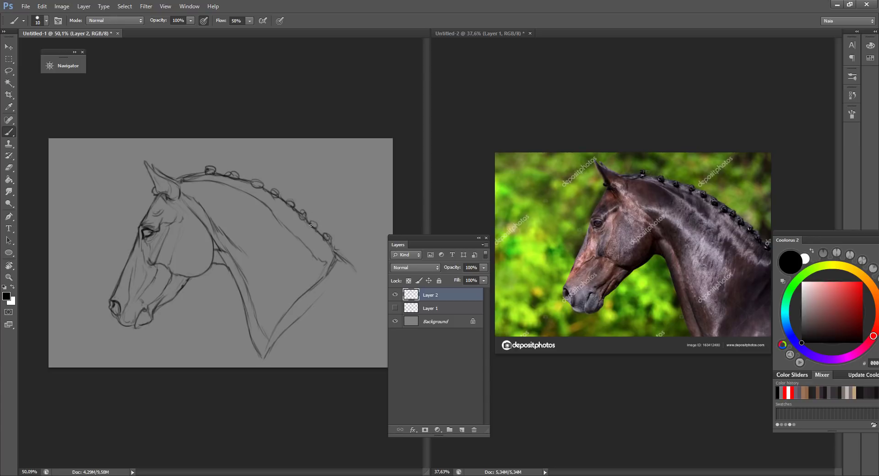
- Lasso the whole neck with its braids and warp its throat, crest and base to match the reference photo
{"action": "left_click", "coordinate": [9, 70]}
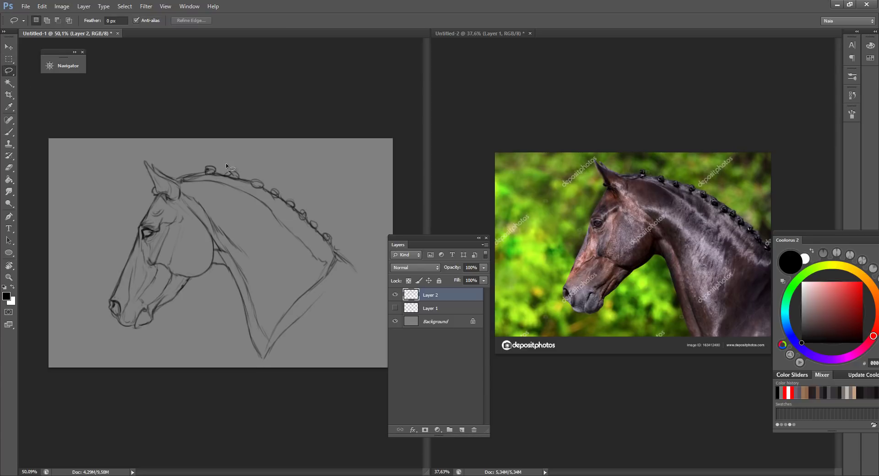
{"action": "left_click_drag", "start_coordinate": [213, 240], "coordinate": [230, 191]}
{"action": "left_click_drag", "start_coordinate": [228, 147], "coordinate": [175, 169]}
{"action": "mouse_move", "coordinate": [210, 229]}
{"action": "left_mouse_down"}
{"action": "mouse_move", "coordinate": [234, 369]}
{"action": "mouse_move", "coordinate": [229, 147]}
{"action": "left_mouse_up"}
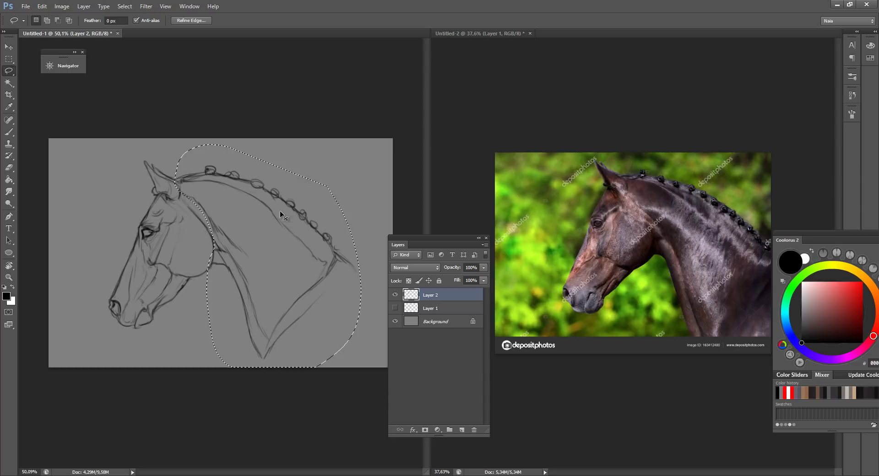
{"action": "key", "text": "ctrl+t"}
{"action": "right_click", "coordinate": [267, 245]}
{"action": "left_click", "coordinate": [275, 313]}
{"action": "left_click_drag", "start_coordinate": [227, 267], "coordinate": [274, 345]}
{"action": "left_click_drag", "start_coordinate": [205, 243], "coordinate": [211, 247]}
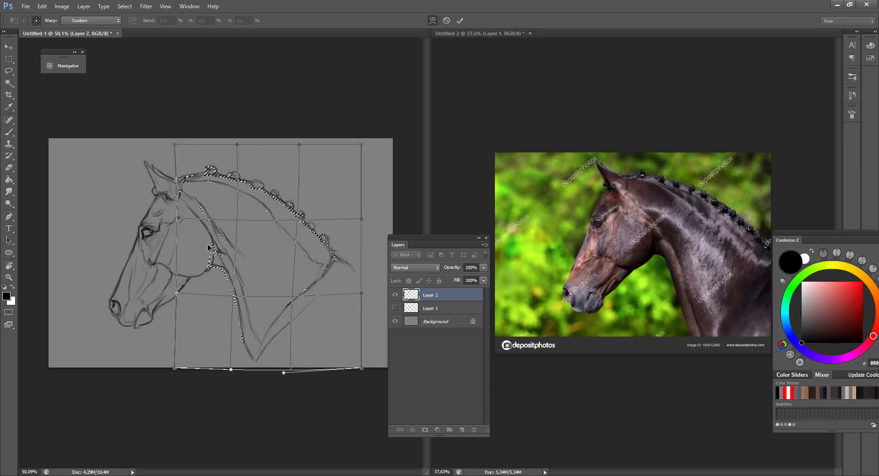
{"action": "left_click_drag", "start_coordinate": [206, 169], "coordinate": [209, 169]}
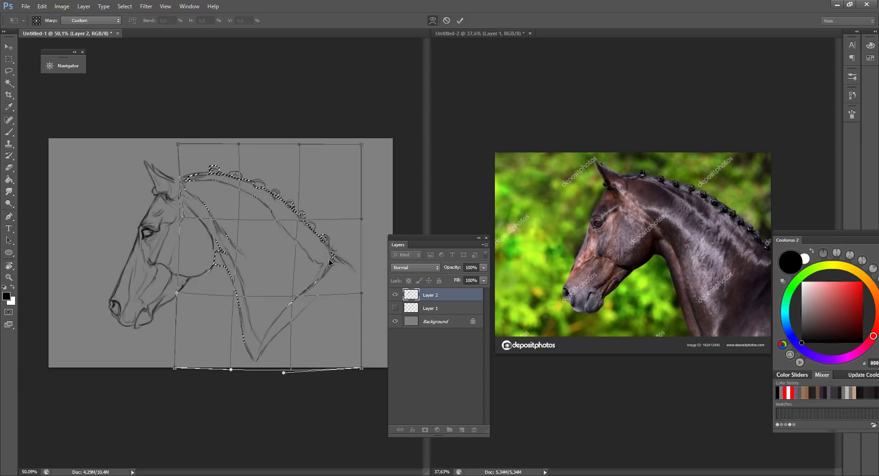
{"action": "left_click_drag", "start_coordinate": [339, 261], "coordinate": [332, 265]}
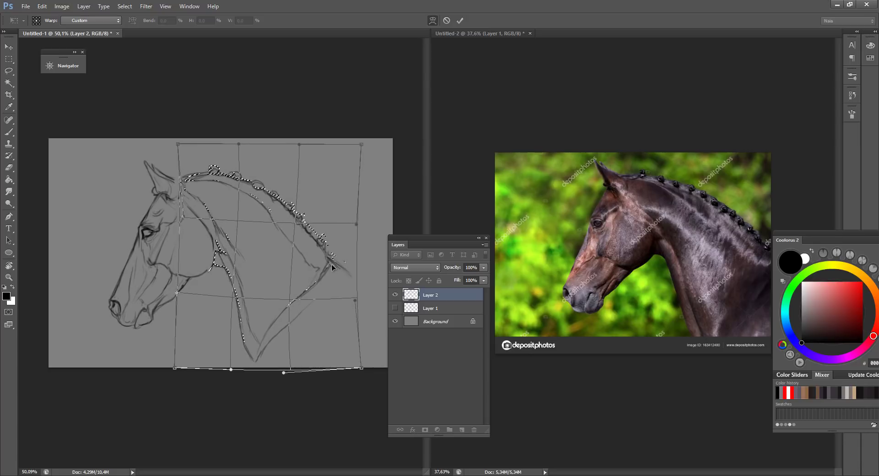
{"action": "left_click_drag", "start_coordinate": [211, 200], "coordinate": [201, 178]}
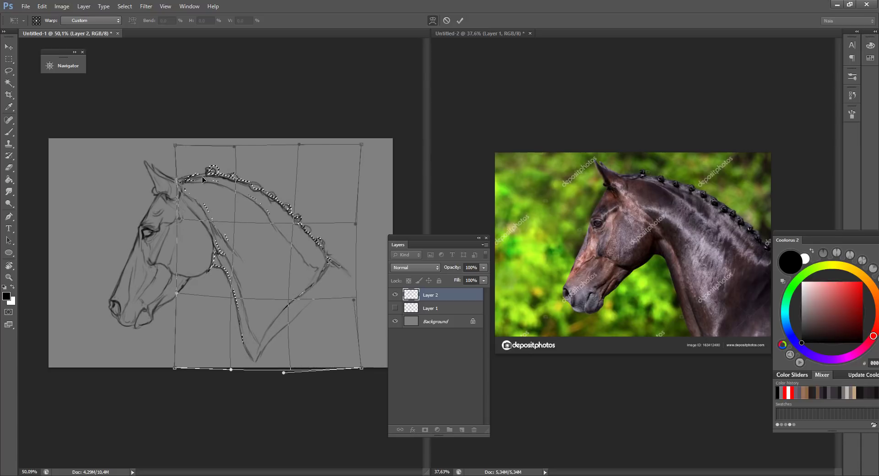
{"action": "left_click", "coordinate": [460, 20]}
- Free-transform the selected neck so that its base reaches the canvas's lower edge, and apply it
{"action": "key", "text": "ctrl+t"}
{"action": "mouse_move", "coordinate": [356, 376]}
{"action": "left_mouse_down"}
{"action": "mouse_move", "coordinate": [367, 377]}
{"action": "mouse_move", "coordinate": [361, 373]}
{"action": "left_mouse_up"}
{"action": "key", "text": "ctrl+z"}
{"action": "left_click_drag", "start_coordinate": [315, 311], "coordinate": [310, 311]}
{"action": "left_click", "coordinate": [460, 20]}
- Erase the overlapping lines where the cheek meets the throat and redraw the throatlatch curve
{"action": "key", "text": "e"}
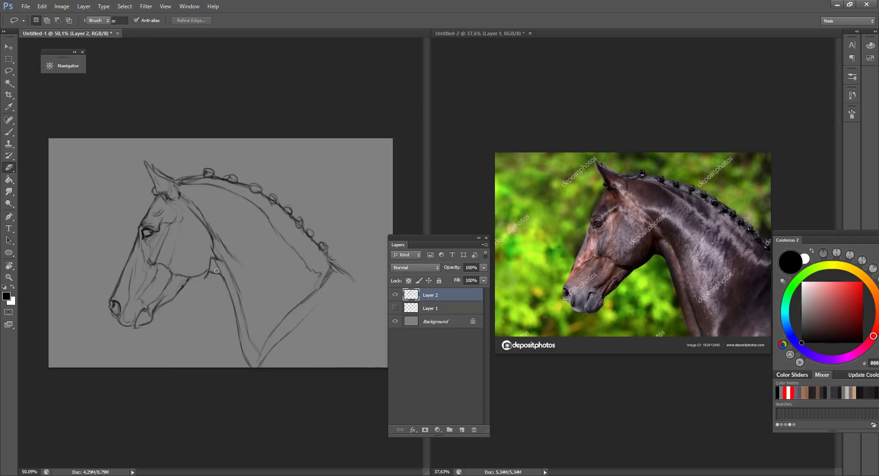
{"action": "left_click_drag", "start_coordinate": [209, 246], "coordinate": [211, 259]}
{"action": "key", "text": "b"}
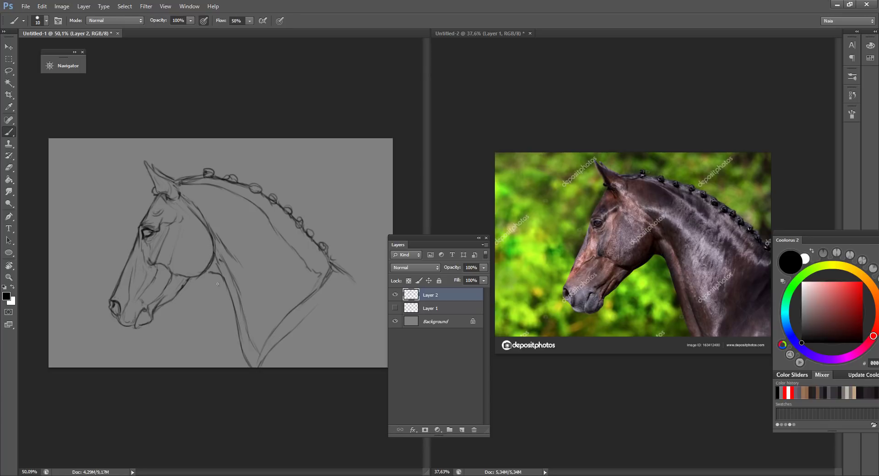
{"action": "key", "text": "e"}
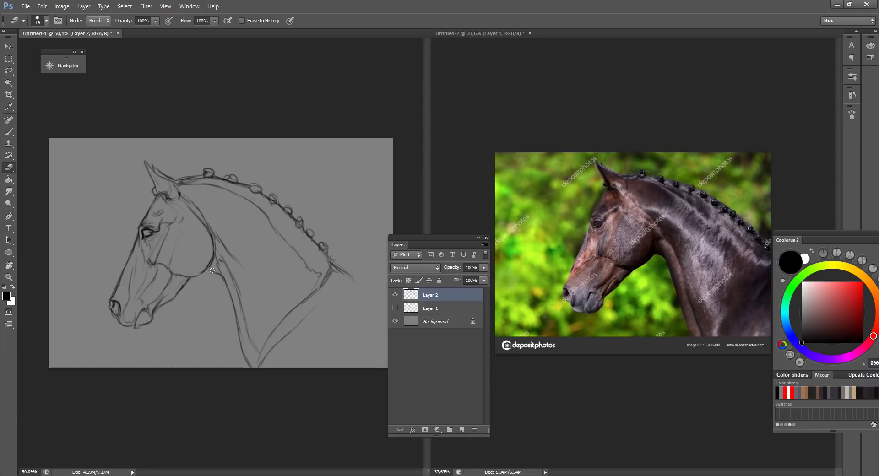
{"action": "key", "text": "b"}
{"action": "left_click_drag", "start_coordinate": [209, 270], "coordinate": [223, 281]}
{"action": "key", "text": "e"}
{"action": "left_click_drag", "start_coordinate": [216, 252], "coordinate": [216, 263]}
{"action": "mouse_move", "coordinate": [212, 232]}
{"action": "left_mouse_down"}
{"action": "mouse_move", "coordinate": [213, 248]}
{"action": "mouse_move", "coordinate": [205, 220]}
{"action": "mouse_move", "coordinate": [207, 229]}
{"action": "left_mouse_up"}
{"action": "left_click_drag", "start_coordinate": [227, 270], "coordinate": [221, 258]}
{"action": "key", "text": "b"}
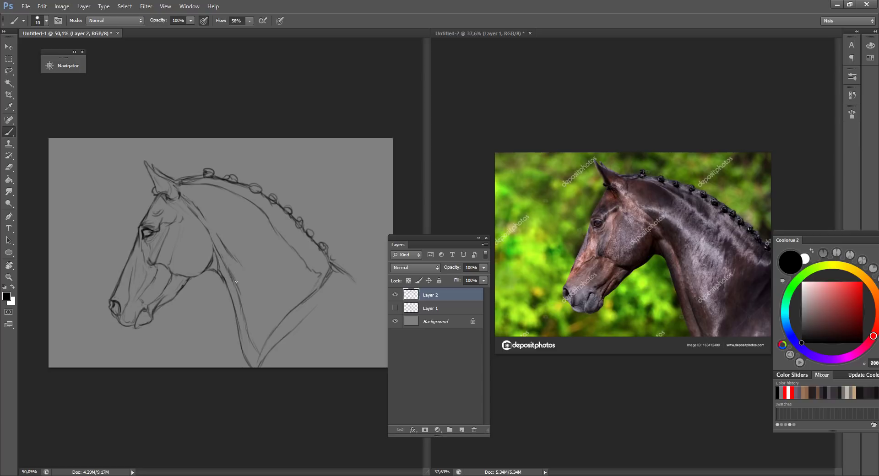
- Tidy the line behind the cheek and sketch muscle strokes down the neck behind the jaw
{"action": "key", "text": "e"}
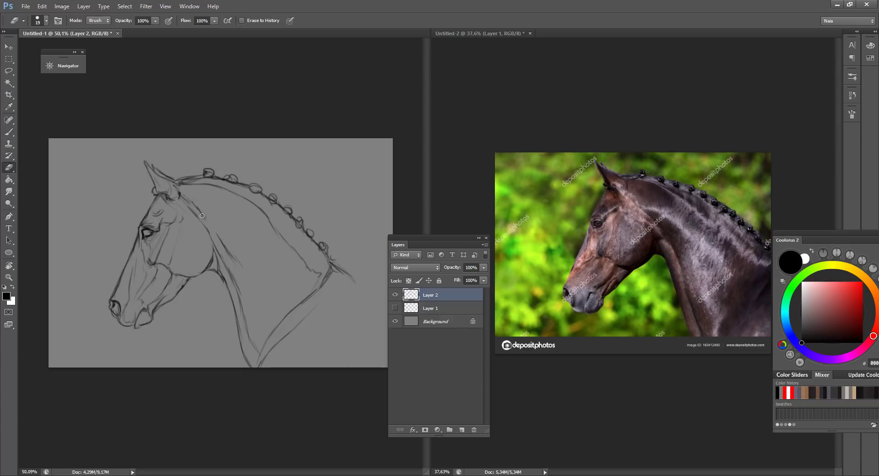
{"action": "key", "text": "b"}
{"action": "left_click_drag", "start_coordinate": [212, 217], "coordinate": [231, 254]}
{"action": "left_click_drag", "start_coordinate": [230, 245], "coordinate": [259, 282]}
- Flip the drawing horizontally and strengthen the shoulder line and the lower end of the crest
{"action": "key", "text": "ctrl+shift+h"}
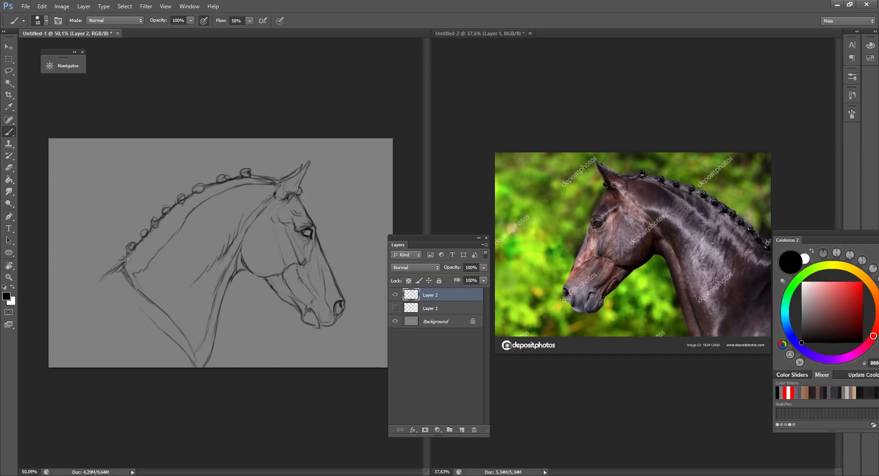
{"action": "mouse_move", "coordinate": [128, 259]}
{"action": "left_mouse_down"}
{"action": "mouse_move", "coordinate": [91, 282]}
{"action": "mouse_move", "coordinate": [132, 283]}
{"action": "mouse_move", "coordinate": [118, 276]}
{"action": "mouse_move", "coordinate": [154, 308]}
{"action": "mouse_move", "coordinate": [173, 328]}
{"action": "left_mouse_up"}
{"action": "key", "text": "e"}
{"action": "key", "text": "b"}
{"action": "left_click_drag", "start_coordinate": [100, 282], "coordinate": [88, 289]}
{"action": "left_click_drag", "start_coordinate": [171, 333], "coordinate": [161, 324]}
- Mirror the reference photo horizontally so it faces the same way as the flipped drawing
{"action": "key", "text": "h"}
{"action": "left_click", "coordinate": [663, 241]}
{"action": "key", "text": "h"}
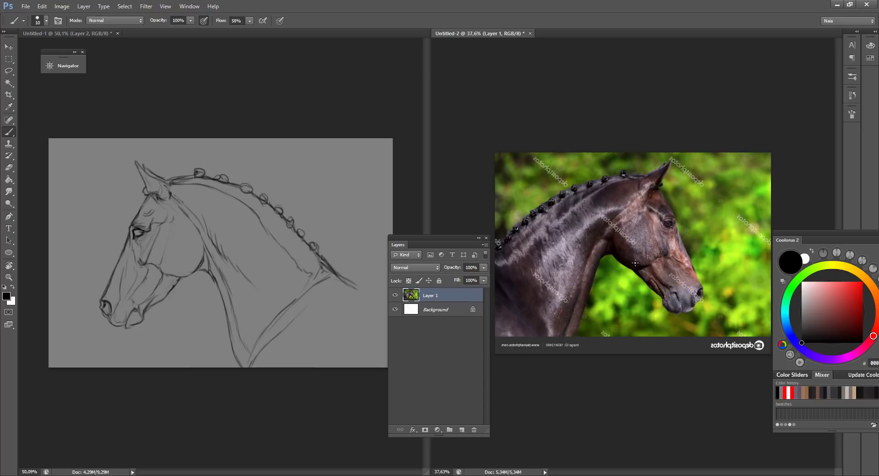
{"action": "left_click", "coordinate": [178, 290]}
{"action": "key", "text": "h"}
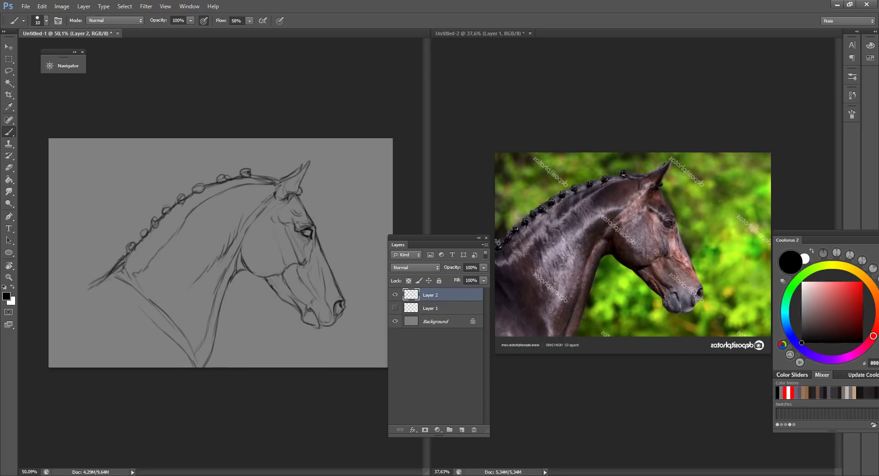
- Lasso the eye area, warp it to adjust the eye and brow, deselect and touch up the eye lines
{"action": "left_click_drag", "start_coordinate": [318, 249], "coordinate": [315, 244]}
{"action": "key", "text": "l"}
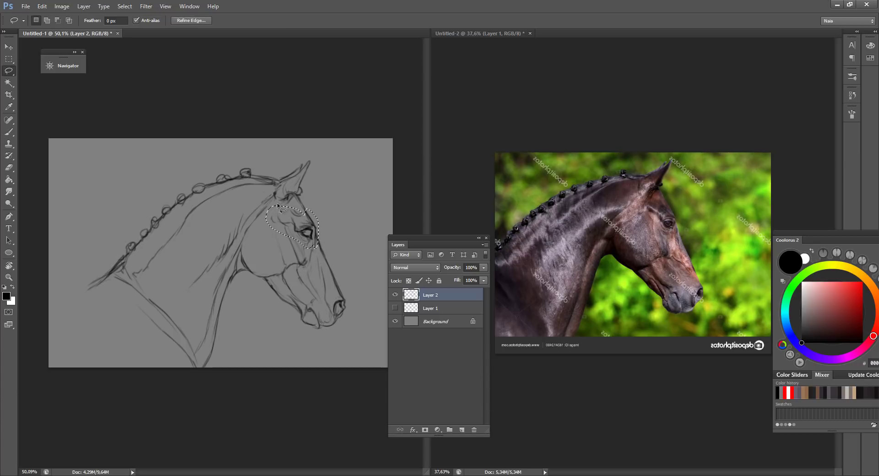
{"action": "key", "text": "ctrl+t"}
{"action": "right_click", "coordinate": [314, 230]}
{"action": "left_click", "coordinate": [330, 301]}
{"action": "left_click_drag", "start_coordinate": [313, 246], "coordinate": [314, 218]}
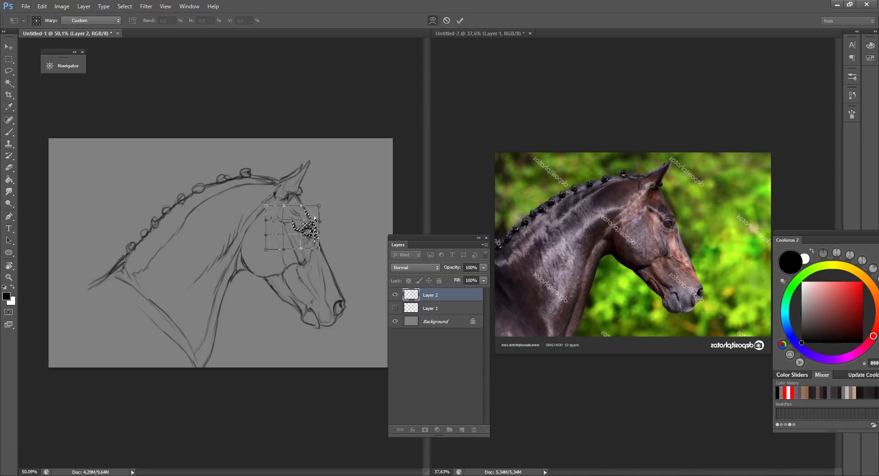
{"action": "left_click", "coordinate": [460, 20]}
{"action": "key", "text": "ctrl+d"}
{"action": "key", "text": "b"}
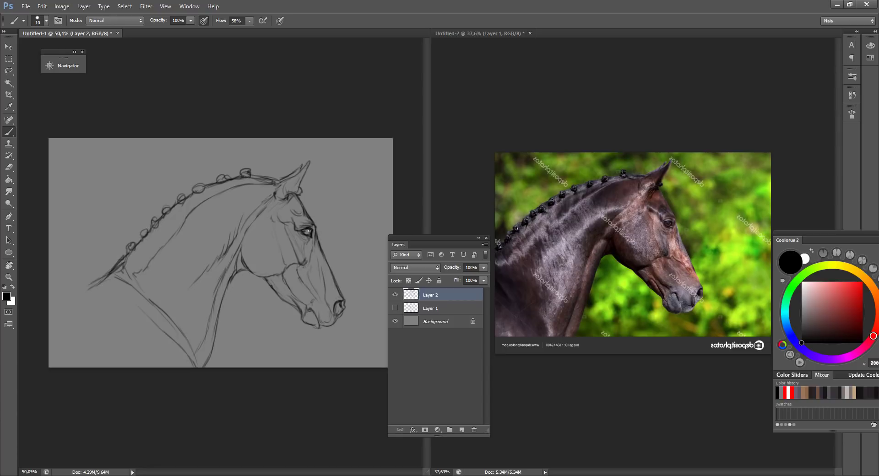
{"action": "left_click_drag", "start_coordinate": [310, 230], "coordinate": [306, 228]}
- Flip both the drawing and the reference photo back to their original left-facing orientation
{"action": "key", "text": "ctrl+shift+h"}
{"action": "left_click", "coordinate": [603, 232]}
{"action": "key", "text": "ctrl+shift+h"}
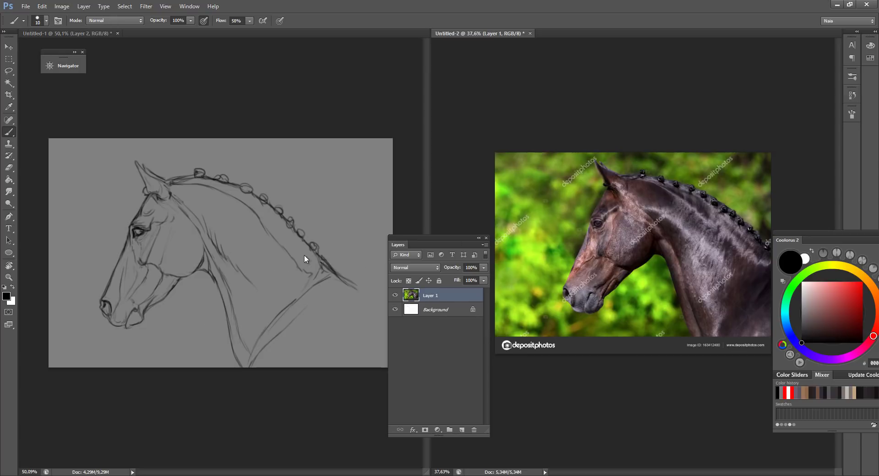
{"action": "left_click", "coordinate": [219, 276]}
- Erase the mouth corner, redraw the lips and chin, and refine the nostril's outline
{"action": "key", "text": "e"}
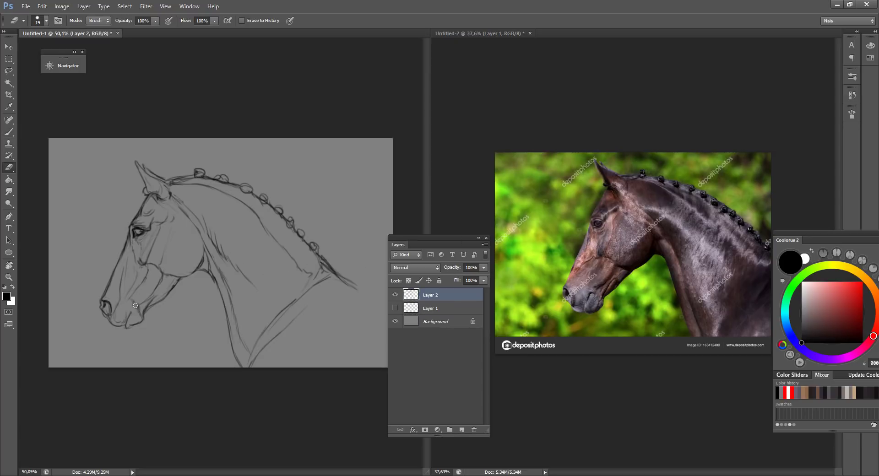
{"action": "key", "text": "b"}
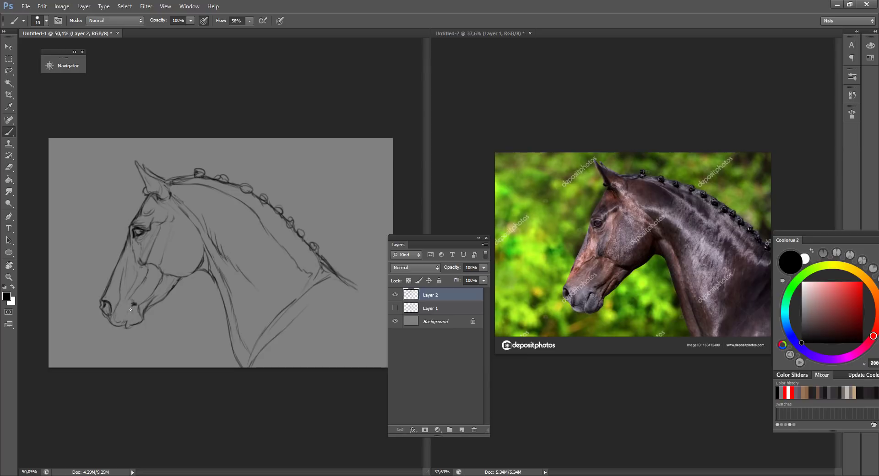
{"action": "left_click_drag", "start_coordinate": [132, 305], "coordinate": [126, 326]}
{"action": "left_click_drag", "start_coordinate": [107, 299], "coordinate": [114, 314]}
{"action": "key", "text": "e"}
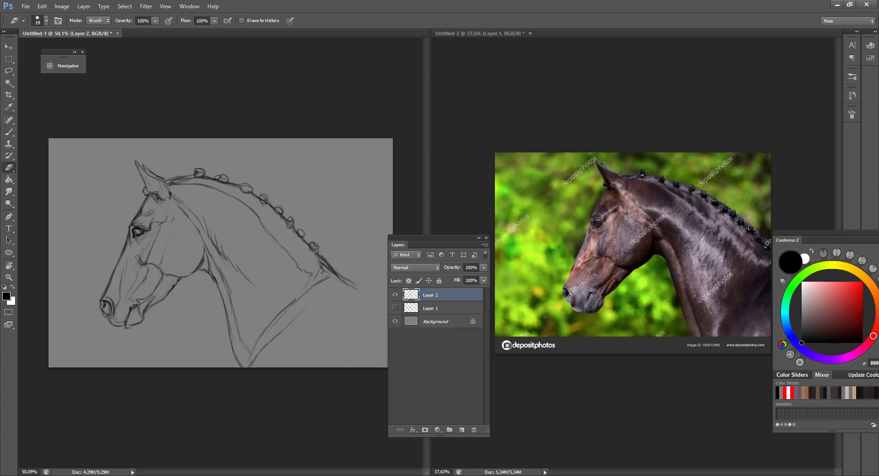
- Clean up the nose area and sketch the facial bone and muscle lines below the eye and across the cheek
{"action": "key", "text": "b"}
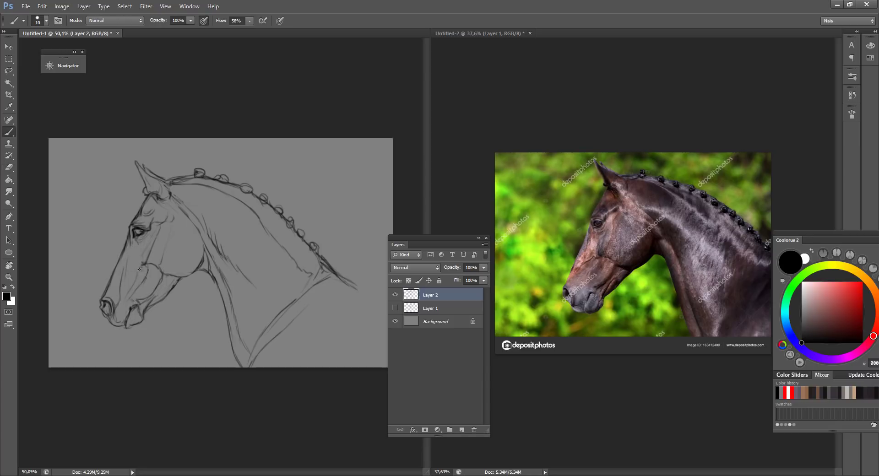
{"action": "key", "text": "e"}
{"action": "left_click_drag", "start_coordinate": [122, 271], "coordinate": [120, 288]}
{"action": "key", "text": "b"}
{"action": "mouse_move", "coordinate": [130, 250]}
{"action": "left_mouse_down"}
{"action": "mouse_move", "coordinate": [119, 287]}
{"action": "mouse_move", "coordinate": [137, 270]}
{"action": "left_mouse_up"}
{"action": "left_click_drag", "start_coordinate": [152, 233], "coordinate": [142, 252]}
{"action": "left_click_drag", "start_coordinate": [172, 209], "coordinate": [204, 244]}
- Erase the rough lines below the ear and redraw the rear edge of the cheek more cleanly
{"action": "key", "text": "e"}
{"action": "left_click_drag", "start_coordinate": [170, 206], "coordinate": [188, 223]}
{"action": "key", "text": "b"}
{"action": "key", "text": "e"}
{"action": "key", "text": "b"}
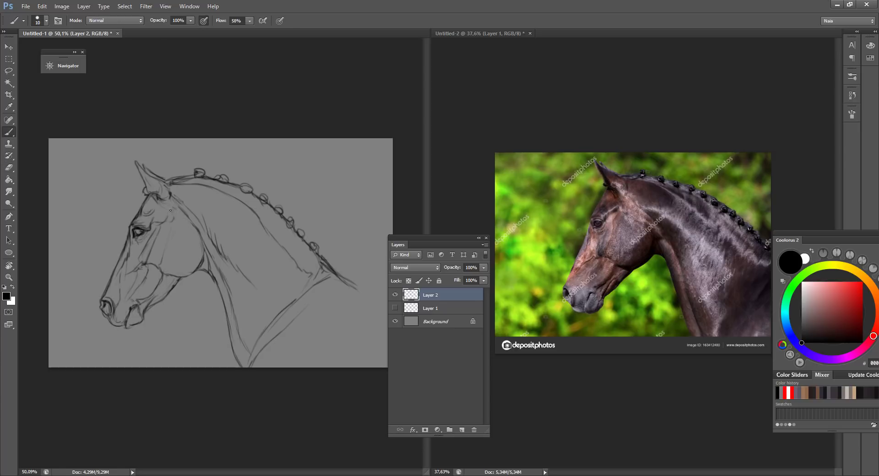
{"action": "key", "text": "e"}
{"action": "key", "text": "b"}
{"action": "left_click_drag", "start_coordinate": [198, 215], "coordinate": [211, 236]}
- Clean up and redraw the crest line behind the ear beneath the first braids
{"action": "key", "text": "r"}
{"action": "mouse_move", "coordinate": [314, 172]}
{"action": "left_mouse_down"}
{"action": "mouse_move", "coordinate": [269, 246]}
{"action": "mouse_move", "coordinate": [266, 221]}
{"action": "left_mouse_up"}
{"action": "key", "text": "e"}
{"action": "key", "text": "b"}
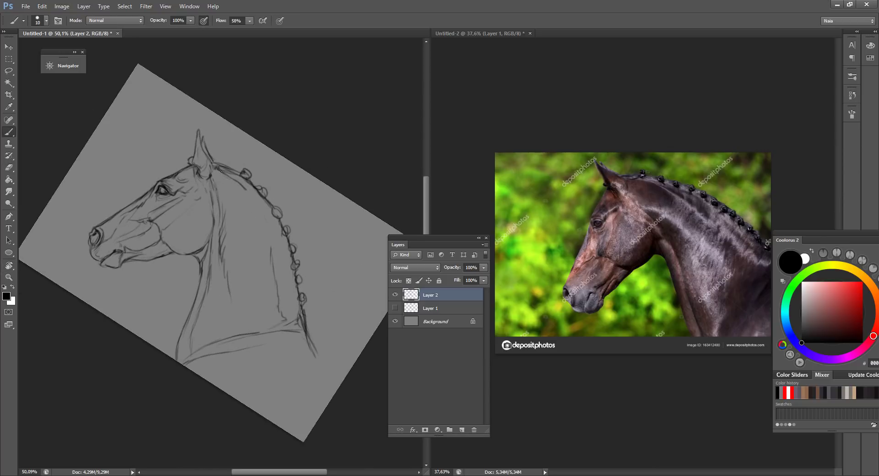
{"action": "left_click_drag", "start_coordinate": [222, 172], "coordinate": [244, 192]}
{"action": "key", "text": "Escape"}
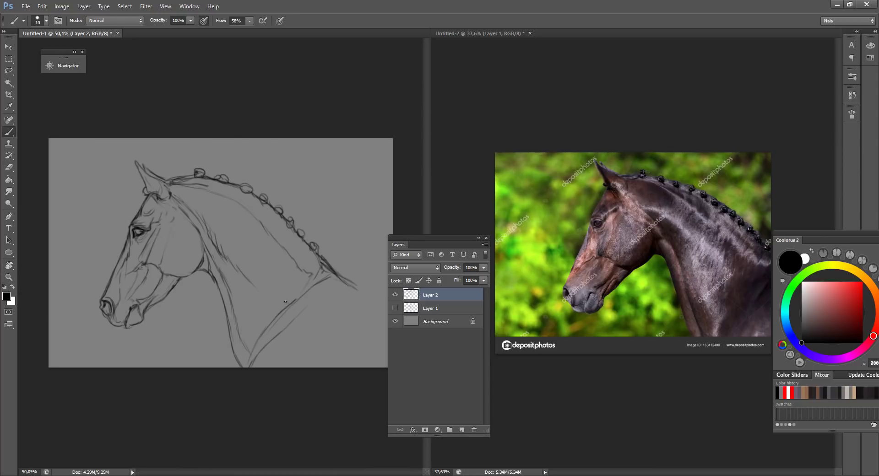
- Shift the sketch slightly upward on the canvas, then select the muzzle and reshape it with a Warp transform
{"action": "key", "text": "v"}
{"action": "left_click_drag", "start_coordinate": [262, 247], "coordinate": [266, 240]}
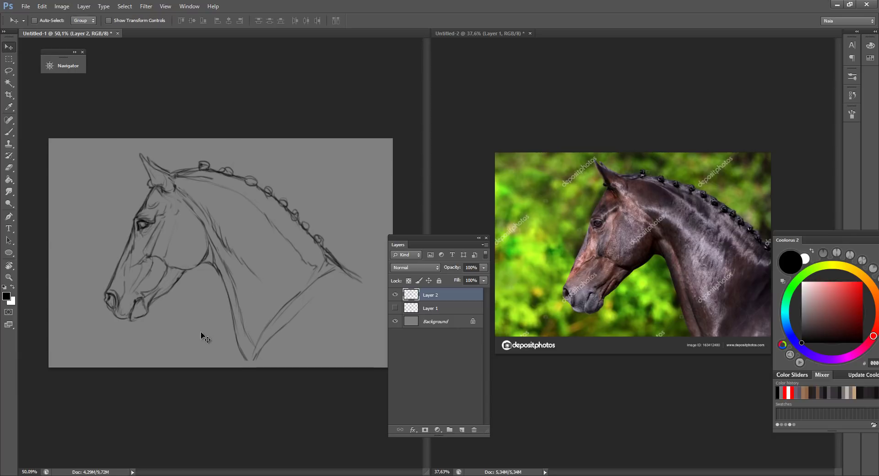
{"action": "left_click", "coordinate": [8, 80]}
{"action": "left_click", "coordinate": [8, 73]}
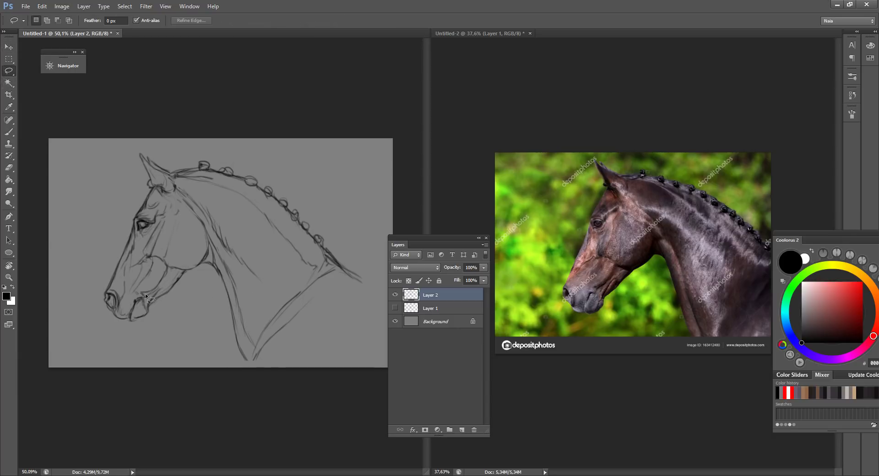
{"action": "mouse_move", "coordinate": [168, 273]}
{"action": "left_mouse_down"}
{"action": "mouse_move", "coordinate": [105, 273]}
{"action": "mouse_move", "coordinate": [132, 337]}
{"action": "mouse_move", "coordinate": [146, 330]}
{"action": "left_mouse_up"}
{"action": "key", "text": "ctrl+t"}
{"action": "right_click", "coordinate": [135, 310]}
{"action": "left_click", "coordinate": [157, 378]}
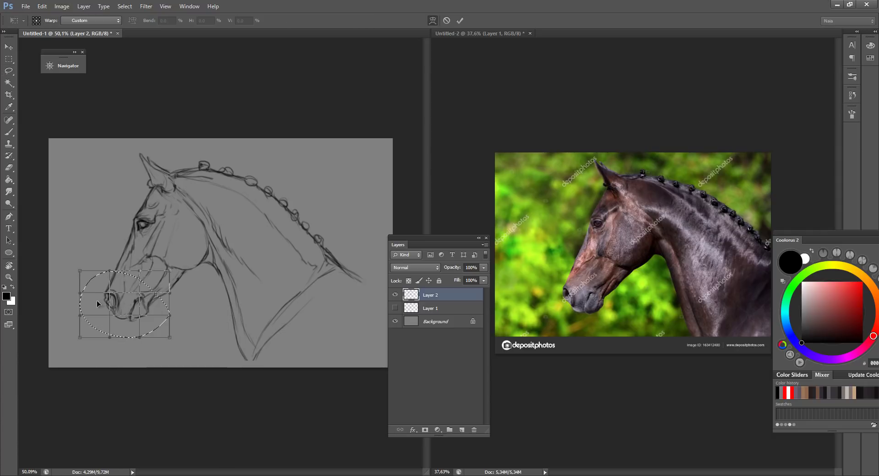
{"action": "left_click", "coordinate": [460, 20]}
{"action": "key", "text": "ctrl+d"}
- Erase the stray marks around the nose and redraw the front profile line between the eye and the muzzle
{"action": "key", "text": "e"}
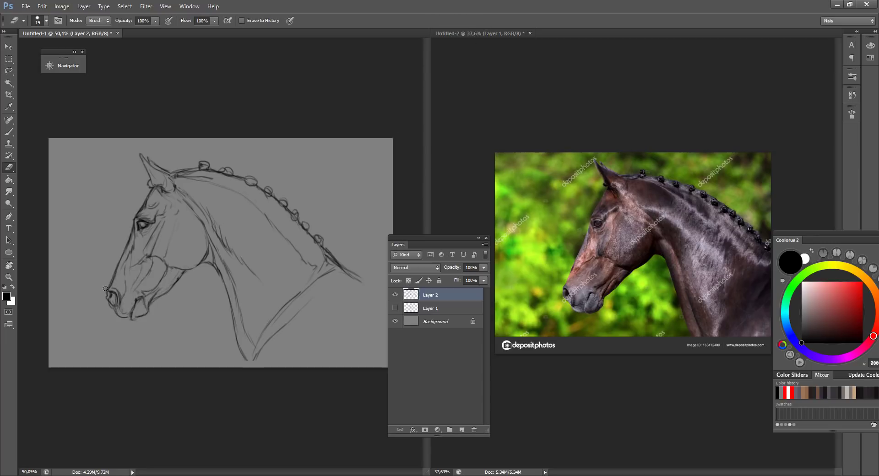
{"action": "key", "text": "b"}
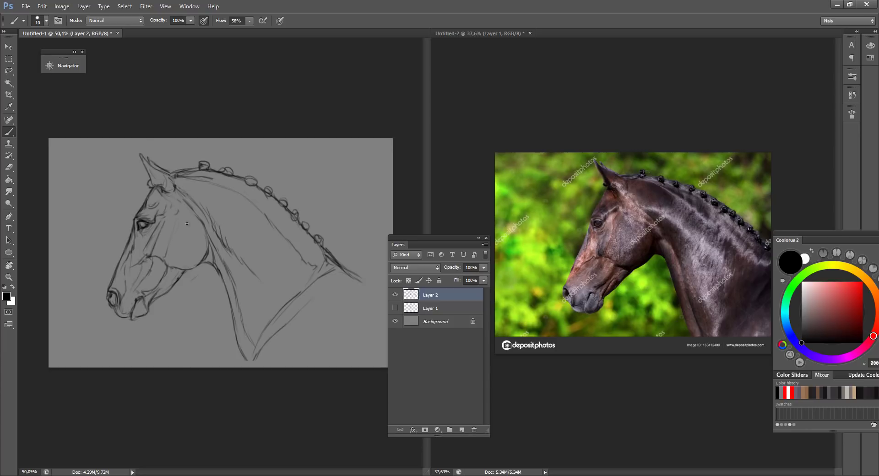
{"action": "key", "text": "e"}
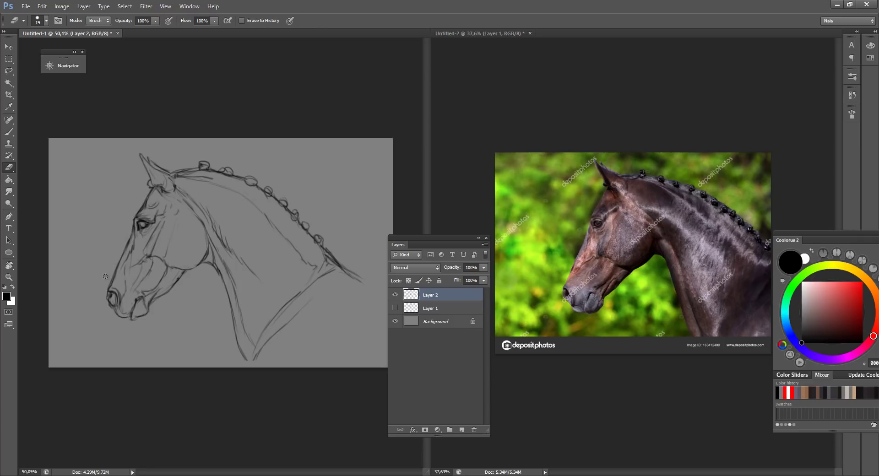
{"action": "key", "text": "b"}
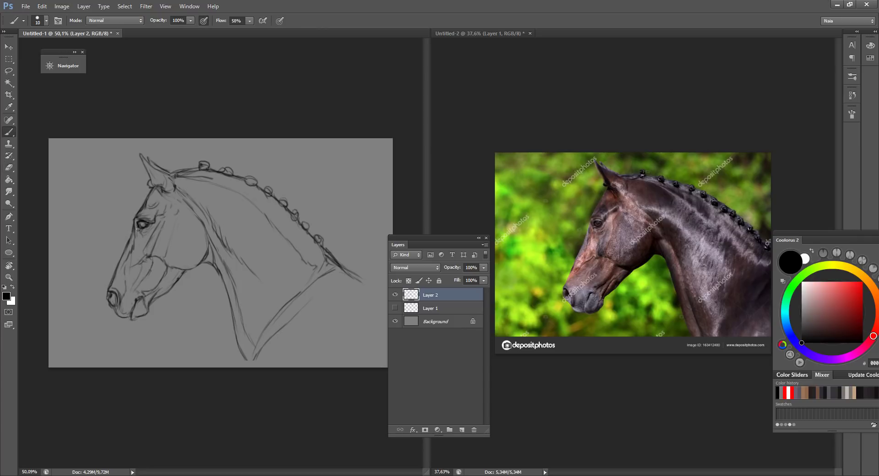
{"action": "key", "text": "e"}
{"action": "key", "text": "b"}
{"action": "left_click_drag", "start_coordinate": [136, 227], "coordinate": [128, 242]}
{"action": "key", "text": "e"}
{"action": "key", "text": "b"}
- Nudge the sketch slightly toward the neck side and narrow its lower part with a Perspective transform
{"action": "left_click", "coordinate": [8, 47]}
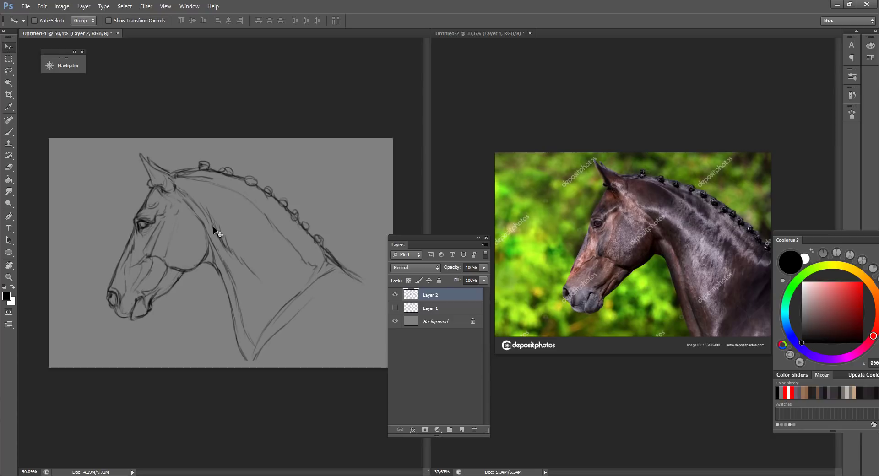
{"action": "left_click_drag", "start_coordinate": [213, 227], "coordinate": [216, 228]}
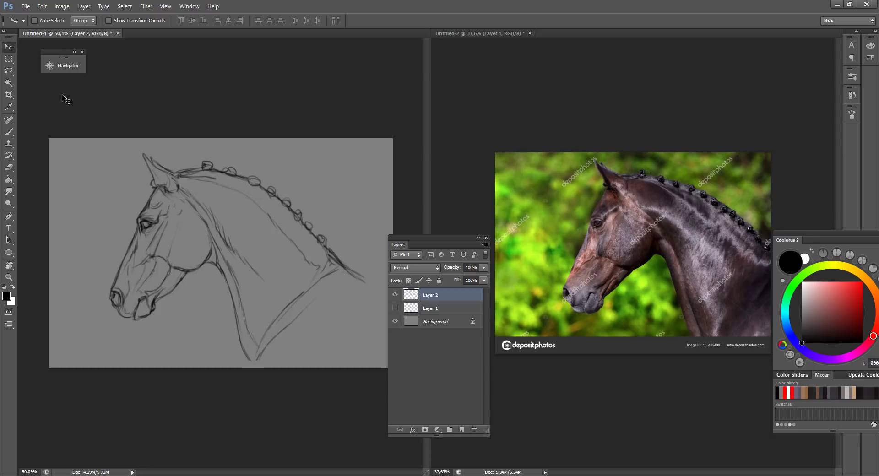
{"action": "left_click", "coordinate": [9, 70]}
{"action": "key", "text": "ctrl+t"}
{"action": "right_click", "coordinate": [204, 256]}
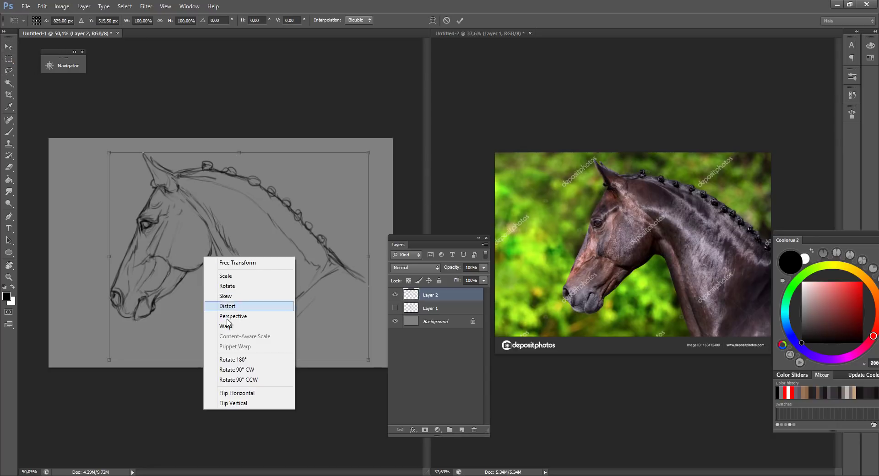
{"action": "left_click", "coordinate": [209, 316]}
{"action": "left_click_drag", "start_coordinate": [108, 361], "coordinate": [113, 361]}
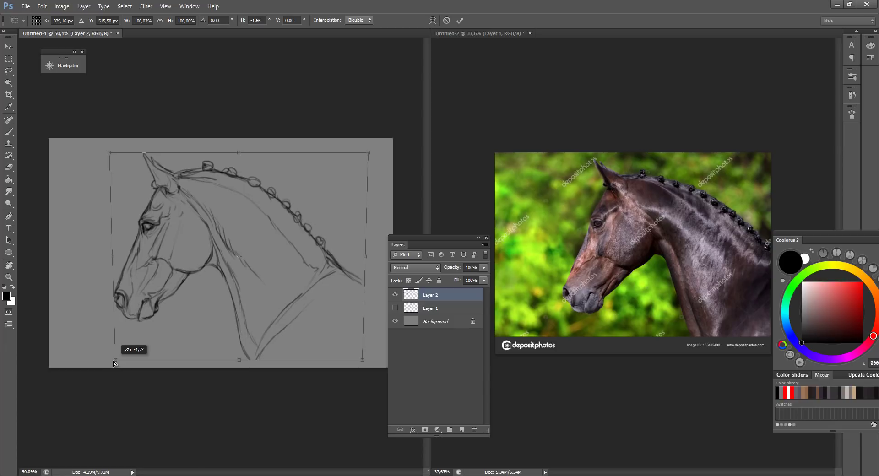
{"action": "left_click", "coordinate": [460, 21]}
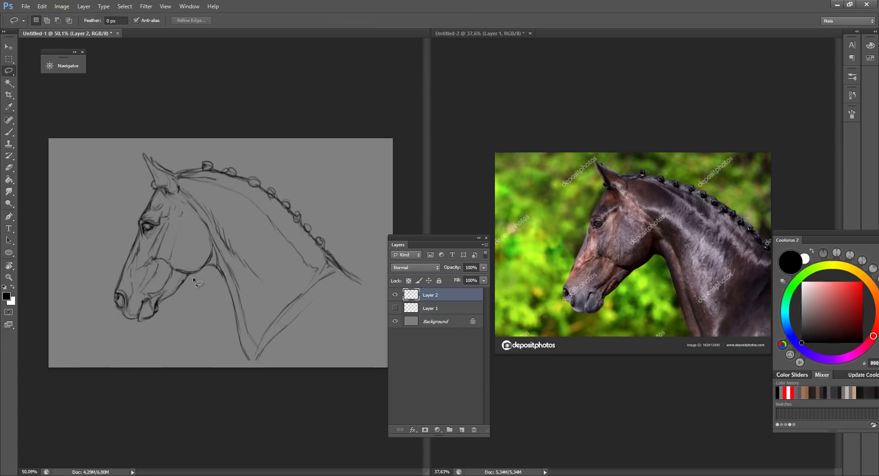
- Shrink the muzzle slightly with the Pucker tool in the Liquify filter and apply it
{"action": "left_click", "coordinate": [147, 6]}
{"action": "left_click", "coordinate": [155, 68]}
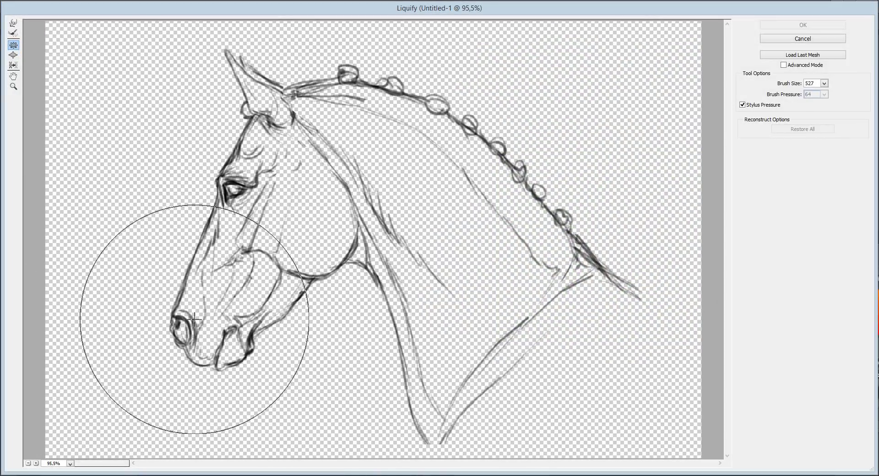
{"action": "left_click_drag", "start_coordinate": [196, 322], "coordinate": [206, 333]}
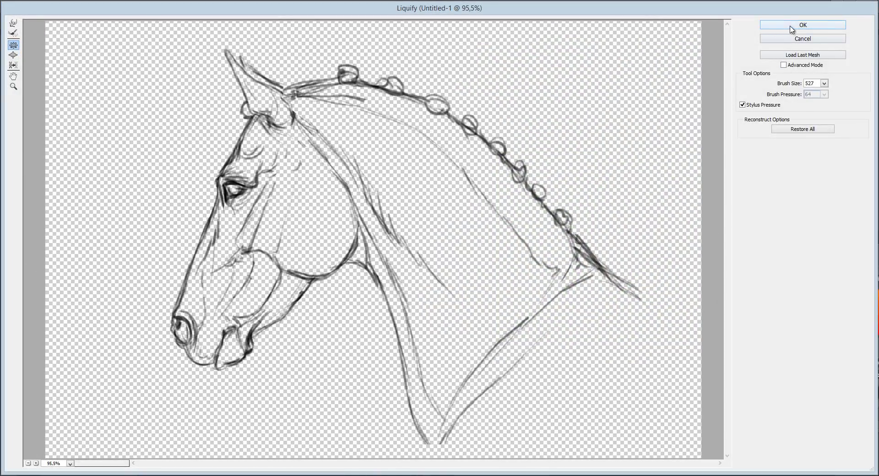
{"action": "left_click", "coordinate": [797, 26]}
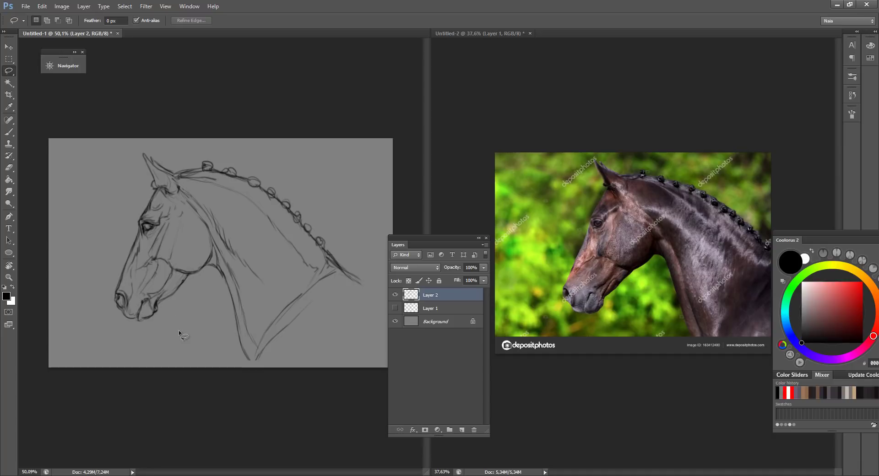
- Flip both the sketch and the reference photo horizontally and shift the mirrored sketch toward the neck side
{"action": "key", "text": "F2"}
{"action": "key", "text": "ctrl+Tab"}
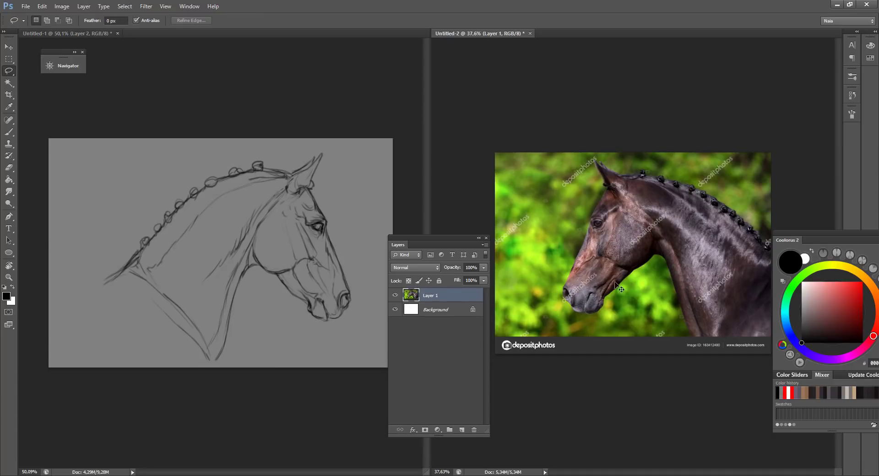
{"action": "key", "text": "F2"}
{"action": "key", "text": "ctrl+Tab"}
{"action": "left_click", "coordinate": [8, 47]}
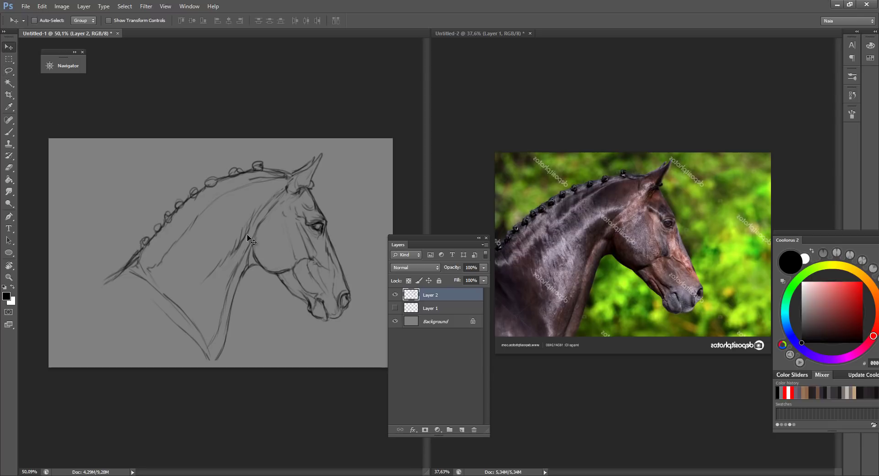
{"action": "left_click_drag", "start_coordinate": [246, 235], "coordinate": [226, 233]}
{"action": "key", "text": "b"}
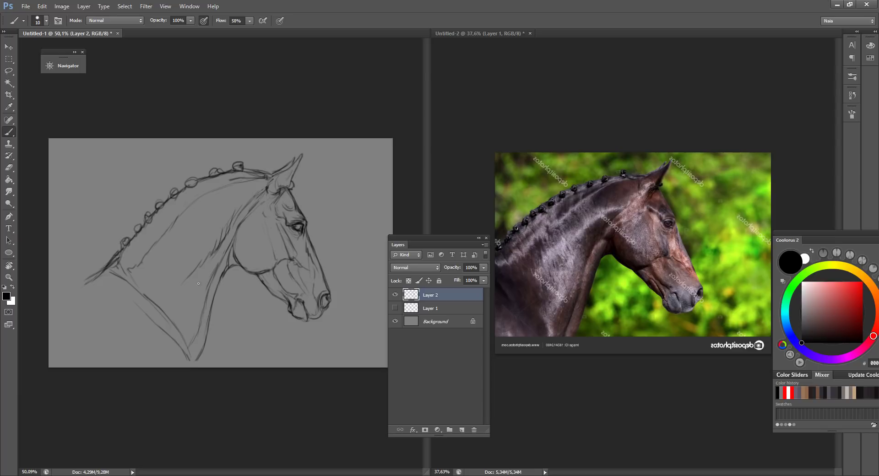
- Select the lower face from the eye to the chin and distort its corners to enlarge and lengthen the muzzle
{"action": "key", "text": "l"}
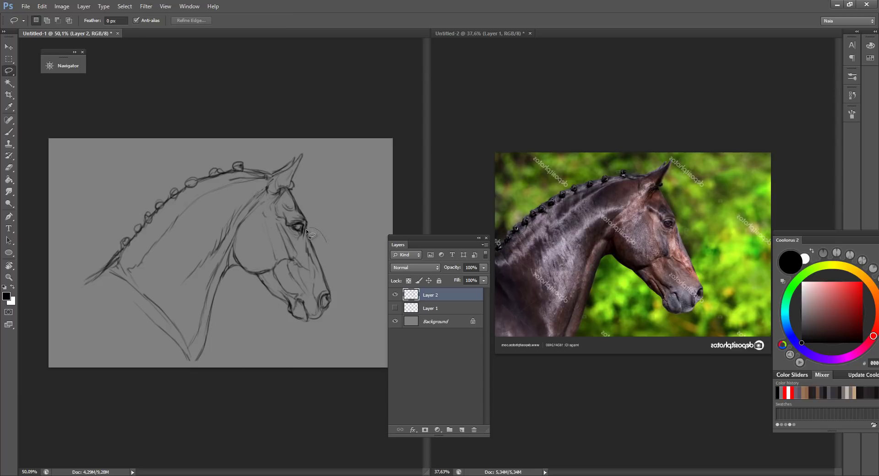
{"action": "left_click_drag", "start_coordinate": [350, 316], "coordinate": [328, 243]}
{"action": "key", "text": "ctrl+t"}
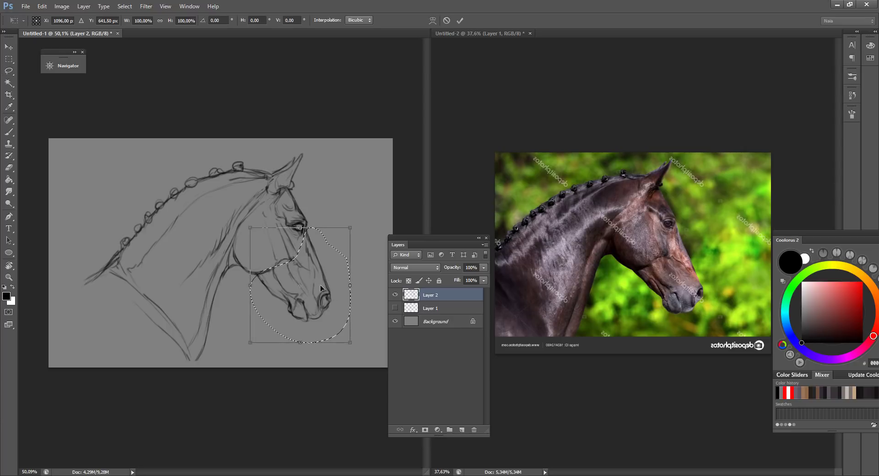
{"action": "right_click", "coordinate": [304, 264]}
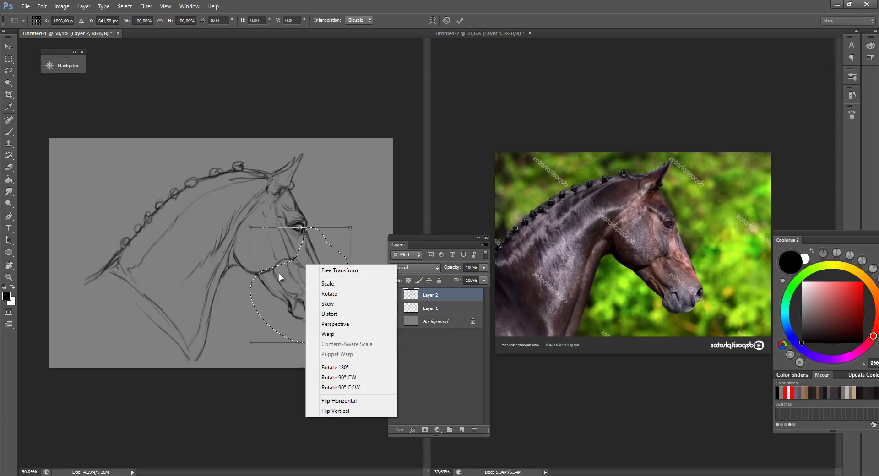
{"action": "left_click", "coordinate": [279, 273]}
{"action": "left_click_drag", "start_coordinate": [250, 227], "coordinate": [249, 223]}
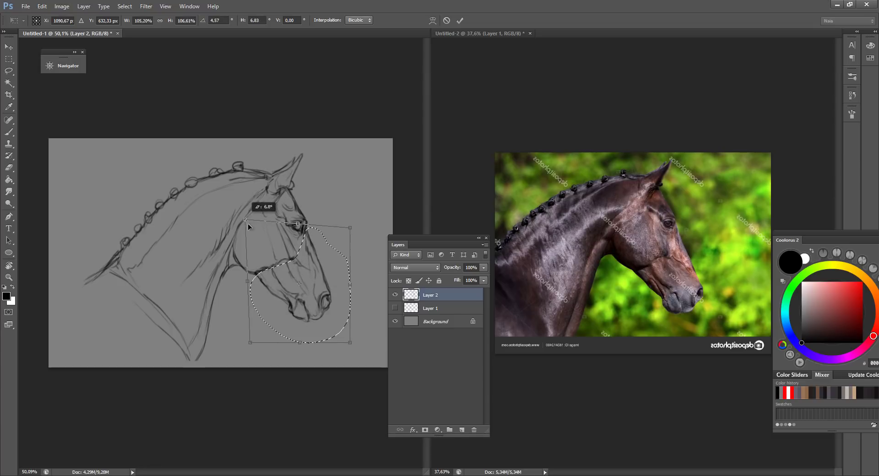
{"action": "left_click_drag", "start_coordinate": [312, 273], "coordinate": [314, 276]}
{"action": "left_click_drag", "start_coordinate": [248, 225], "coordinate": [245, 218]}
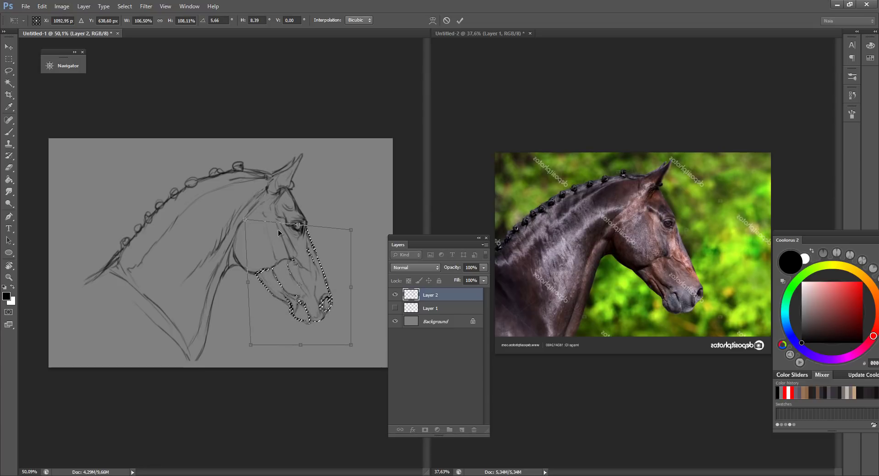
{"action": "left_click_drag", "start_coordinate": [352, 344], "coordinate": [355, 350]}
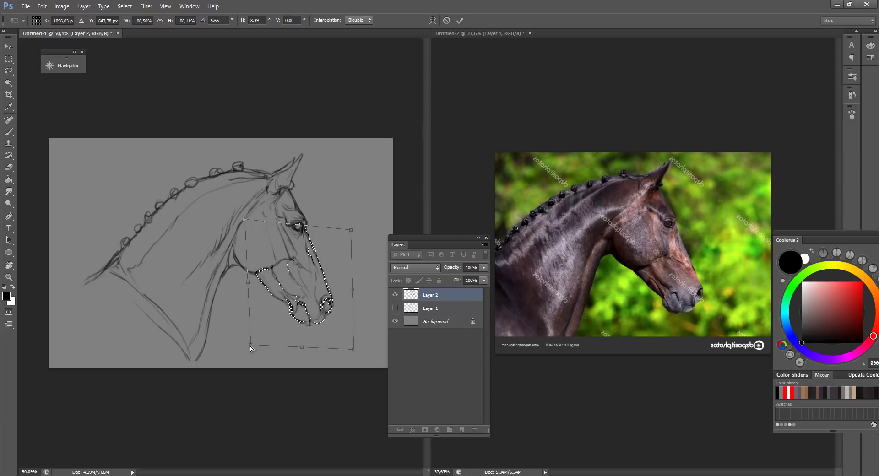
{"action": "left_click_drag", "start_coordinate": [250, 347], "coordinate": [255, 346]}
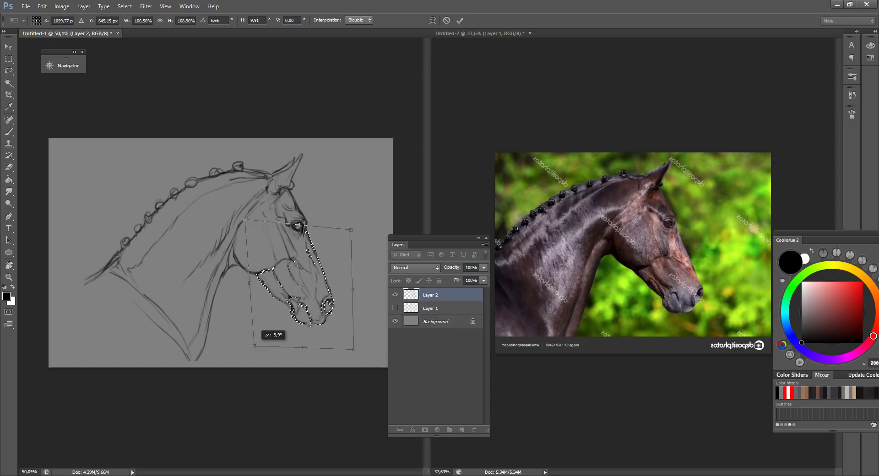
{"action": "left_click", "coordinate": [461, 20]}
{"action": "key", "text": "ctrl+d"}
- Flip the sketch and the reference photo horizontally back to their original orientation
{"action": "key", "text": "ctrl+shift+h"}
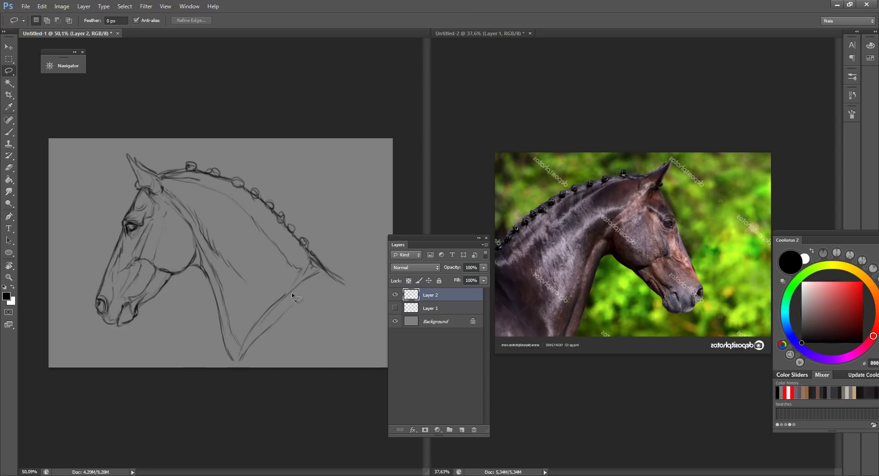
{"action": "key", "text": "b"}
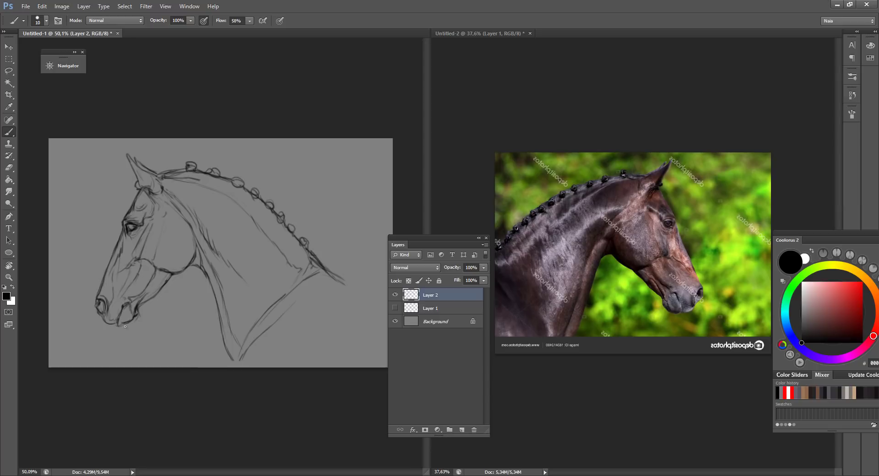
{"action": "key", "text": "ctrl+Tab"}
{"action": "key", "text": "ctrl+shift+h"}
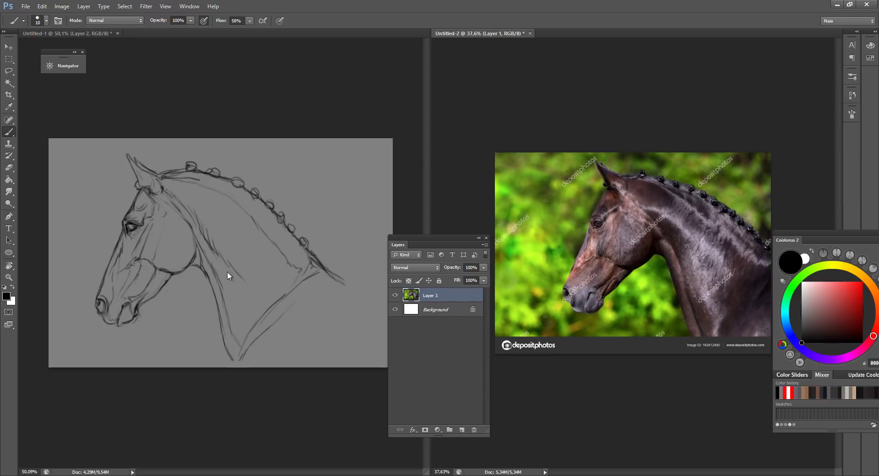
{"action": "key", "text": "ctrl+Tab"}
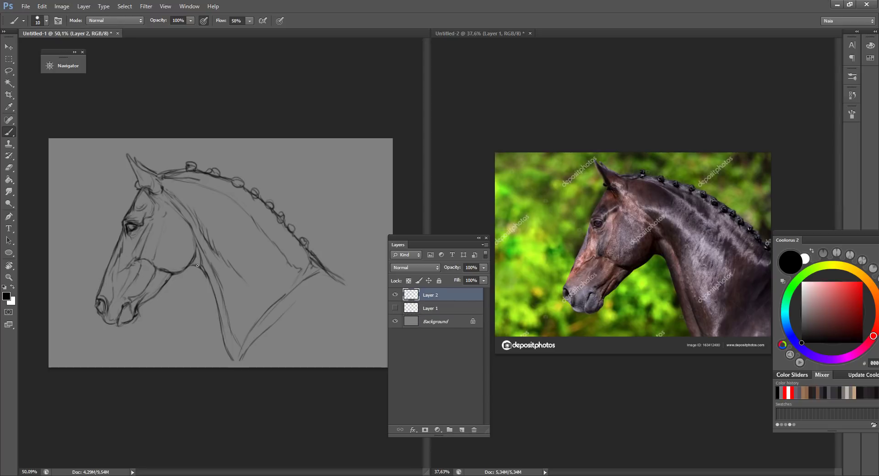
- Erase and redraw the lines where the rear of the cheek meets the throat
{"action": "key", "text": "e"}
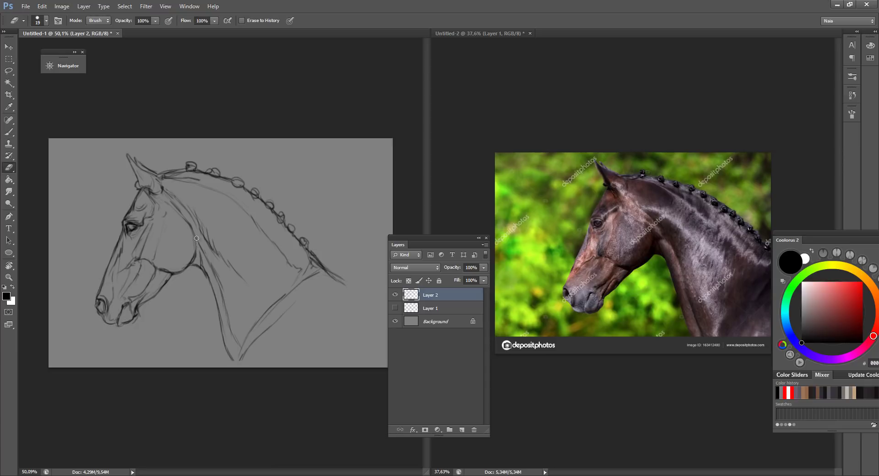
{"action": "mouse_move", "coordinate": [201, 264]}
{"action": "left_mouse_down"}
{"action": "mouse_move", "coordinate": [208, 261]}
{"action": "mouse_move", "coordinate": [193, 261]}
{"action": "left_mouse_up"}
{"action": "key", "text": "b"}
{"action": "key", "text": "e"}
{"action": "key", "text": "b"}
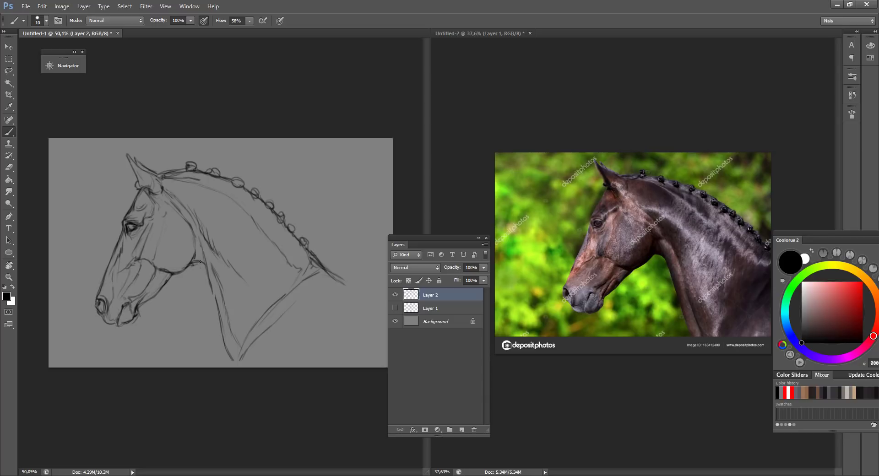
- Clean up and refine the lines around the lips and chin and the profile just below the eye
{"action": "key", "text": "e"}
{"action": "key", "text": "b"}
{"action": "key", "text": "e"}
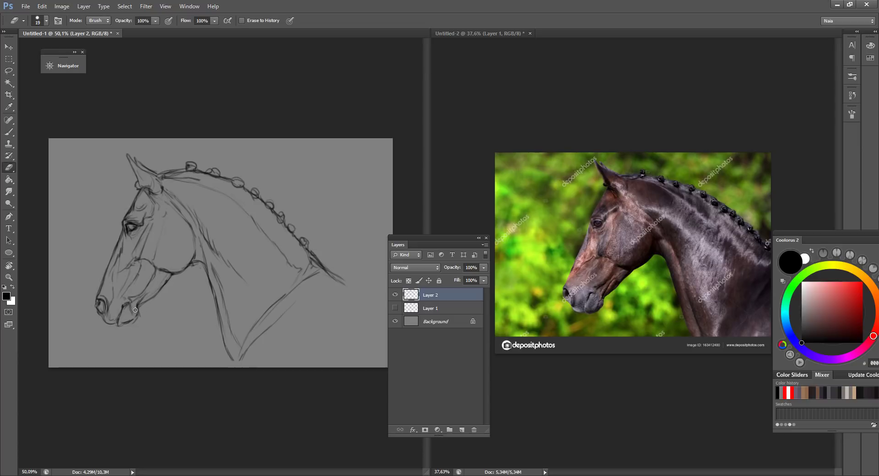
{"action": "key", "text": "b"}
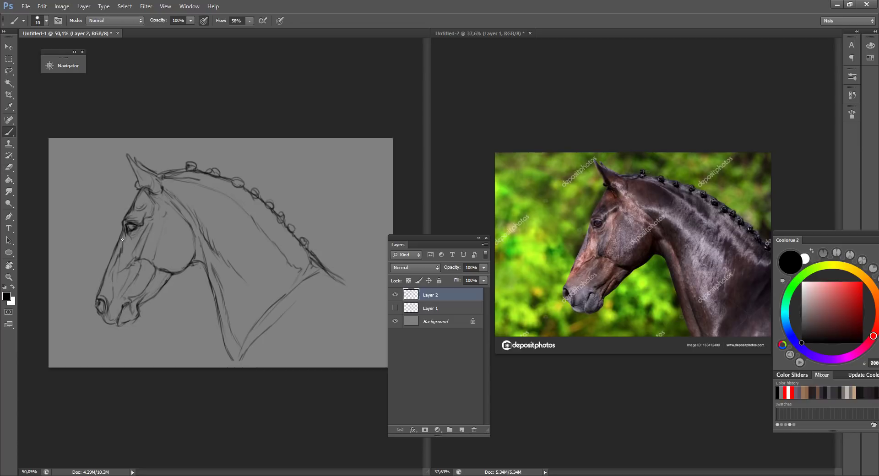
{"action": "key", "text": "e"}
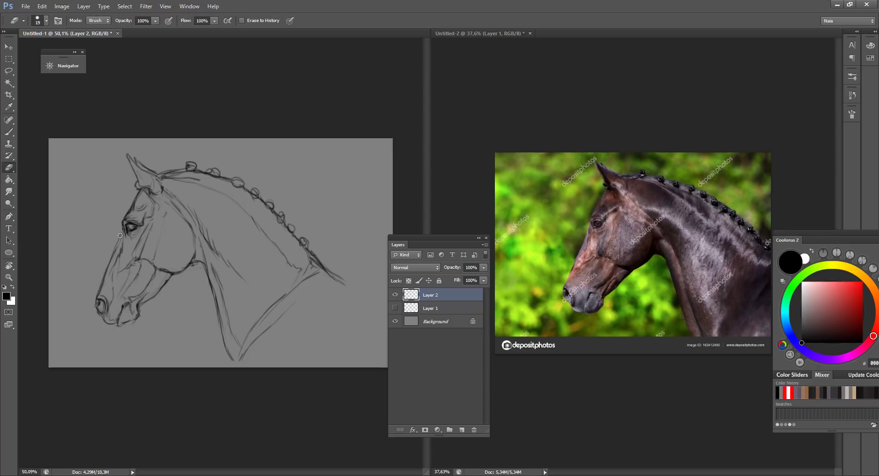
{"action": "key", "text": "b"}
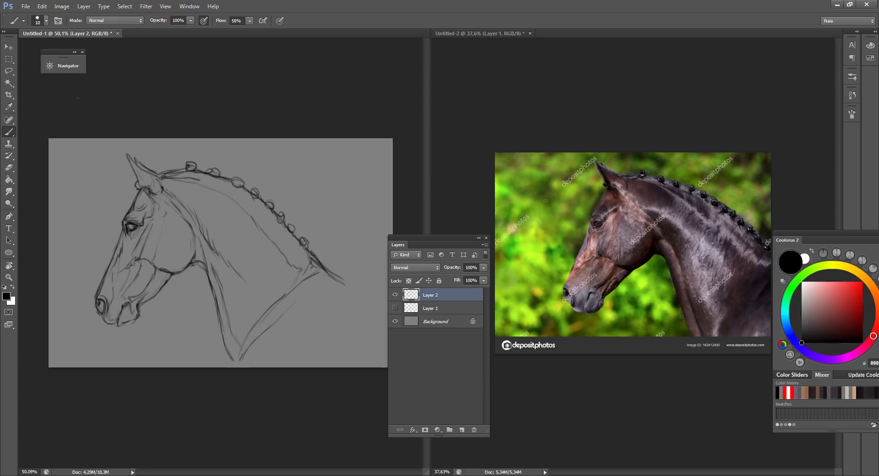
- Nudge the horse sketch slightly sideways on the canvas and save the drawing over study kon.PSD on the Desktop
{"action": "key", "text": "v"}
{"action": "left_click_drag", "start_coordinate": [220, 212], "coordinate": [223, 212]}
{"action": "key", "text": "ctrl+s"}
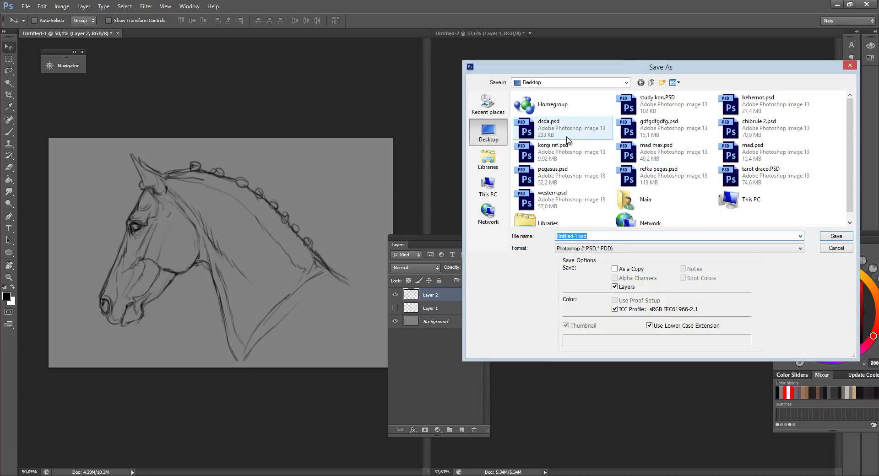
{"action": "left_click", "coordinate": [659, 101]}
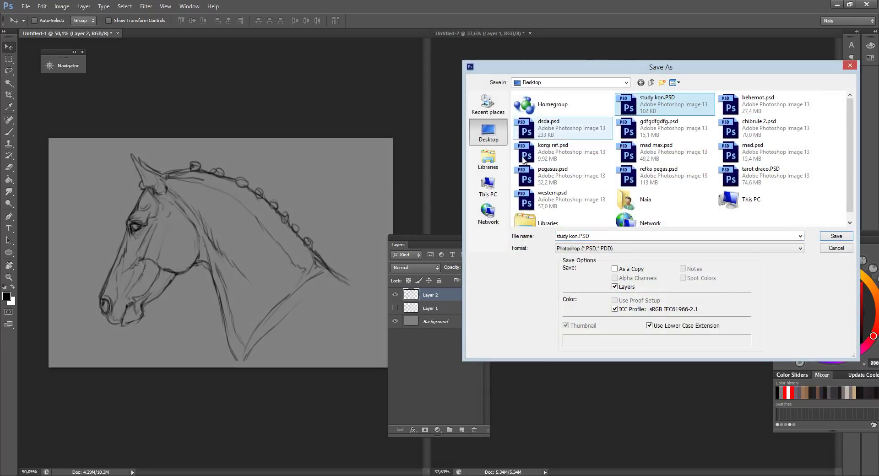
{"action": "double_click", "coordinate": [682, 109]}
{"action": "key", "text": "Return"}
{"action": "key", "text": "Return"}
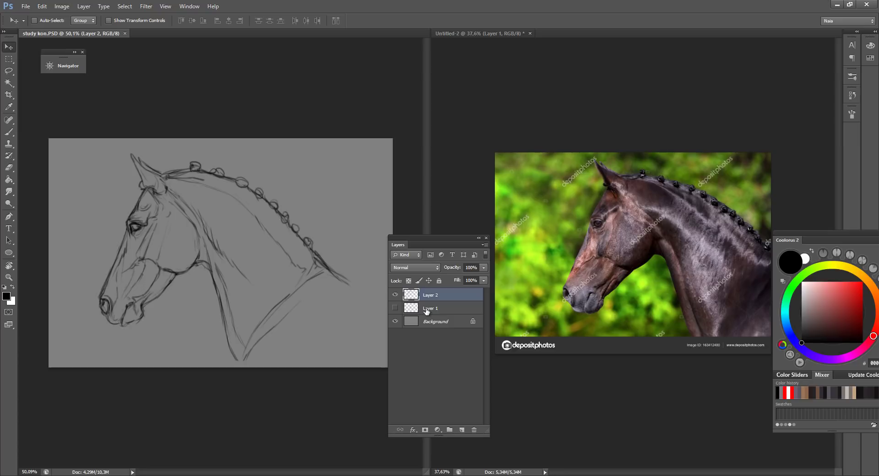
- Rearrange the floating panels, placing the Coolorus colour wheel between the two documents and the layer list beside the reference photo
{"action": "left_click", "coordinate": [647, 260]}
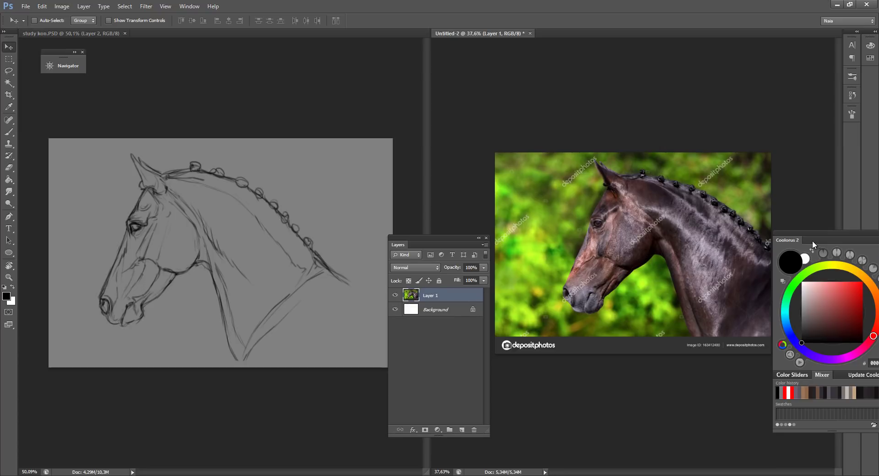
{"action": "left_click_drag", "start_coordinate": [812, 241], "coordinate": [380, 46]}
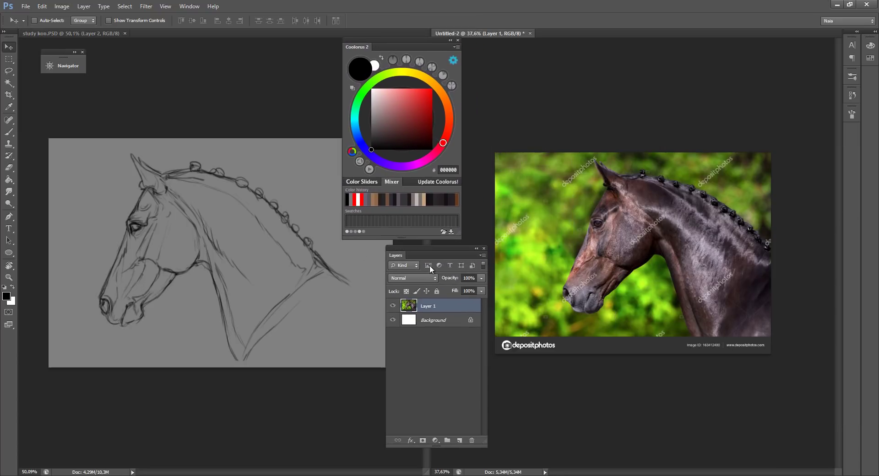
{"action": "left_click_drag", "start_coordinate": [426, 252], "coordinate": [826, 237]}
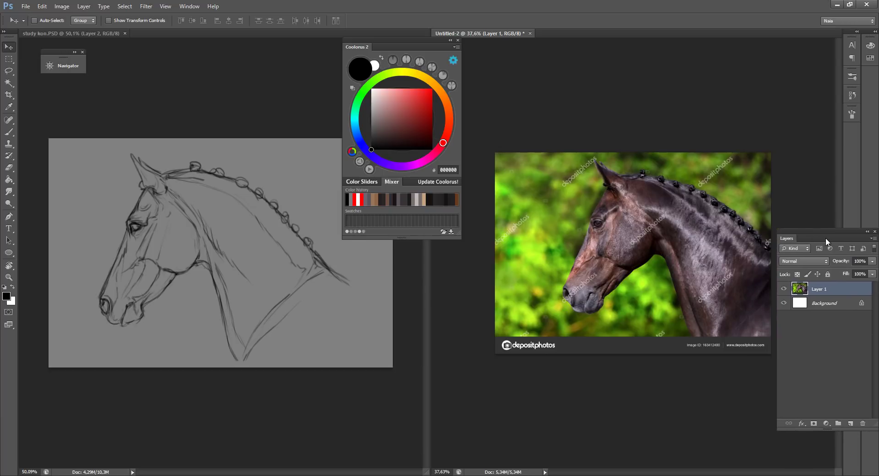
{"action": "left_click", "coordinate": [190, 300]}
- Close the base of the neck with a brush line, then select the area outside the horse and expand that selection
{"action": "key", "text": "l"}
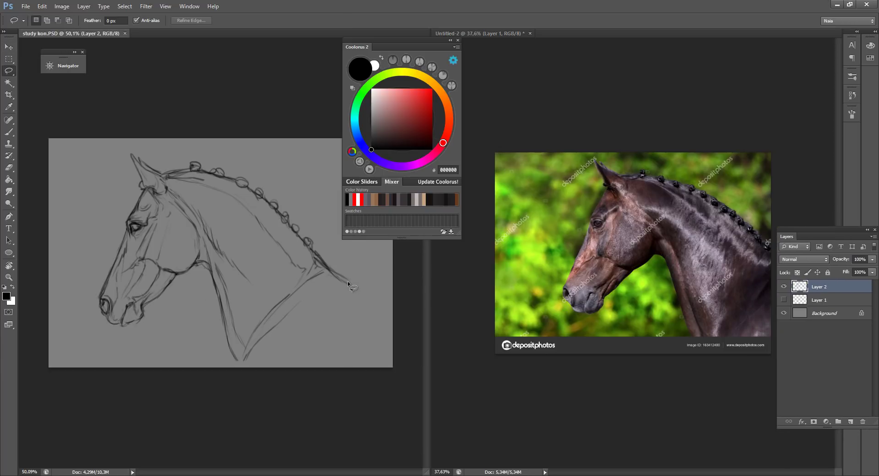
{"action": "key", "text": "b"}
{"action": "left_click_drag", "start_coordinate": [347, 283], "coordinate": [271, 352]}
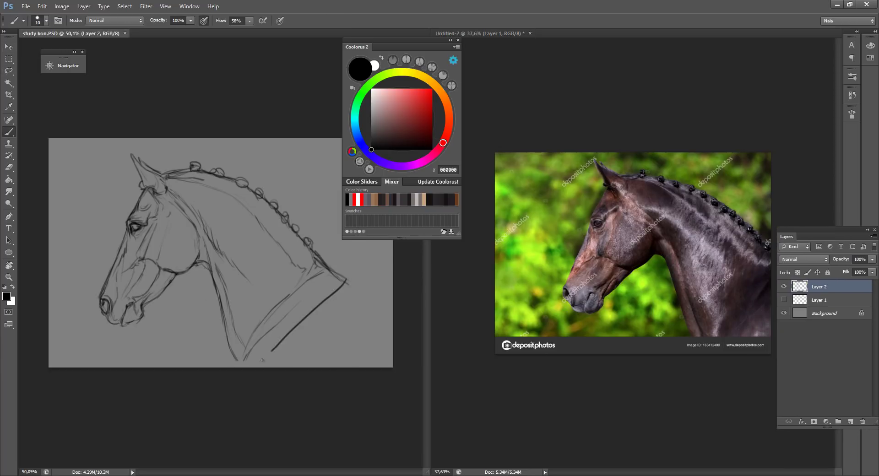
{"action": "key", "text": "w"}
{"action": "left_click", "coordinate": [263, 177]}
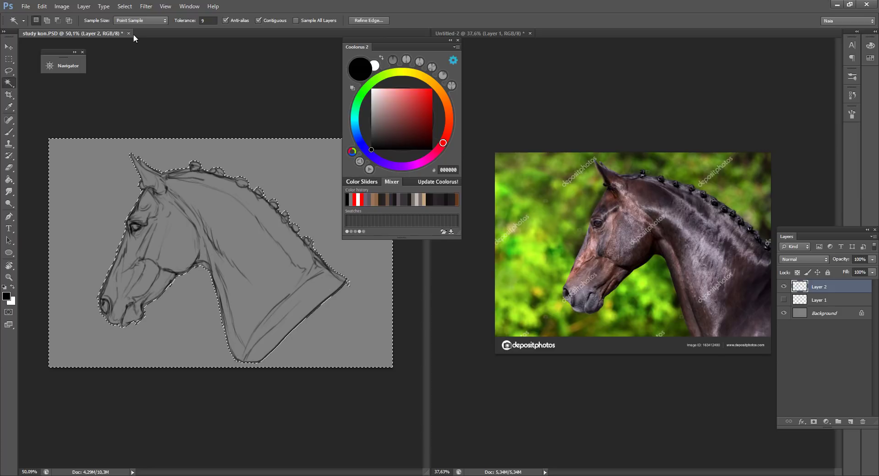
{"action": "left_click", "coordinate": [125, 6]}
{"action": "mouse_move", "coordinate": [167, 108]}
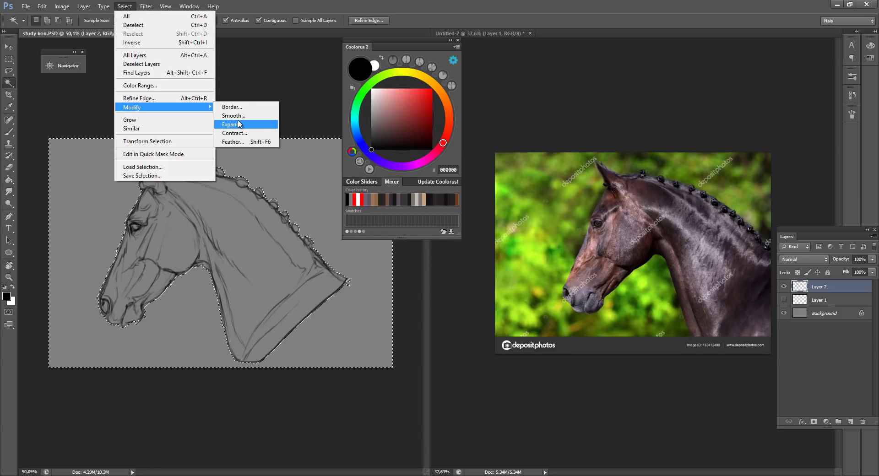
{"action": "left_click", "coordinate": [240, 125]}
{"action": "key", "text": "Return"}
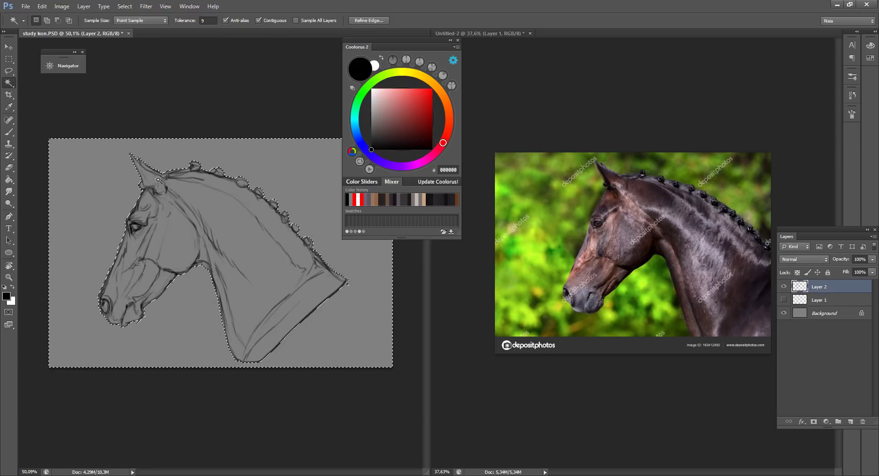
- Invert the selection and fill the horse silhouette with dark brown 3A2C2C on a new layer beneath the sketch, then deselect
{"action": "left_click", "coordinate": [11, 177]}
{"action": "left_click", "coordinate": [124, 5]}
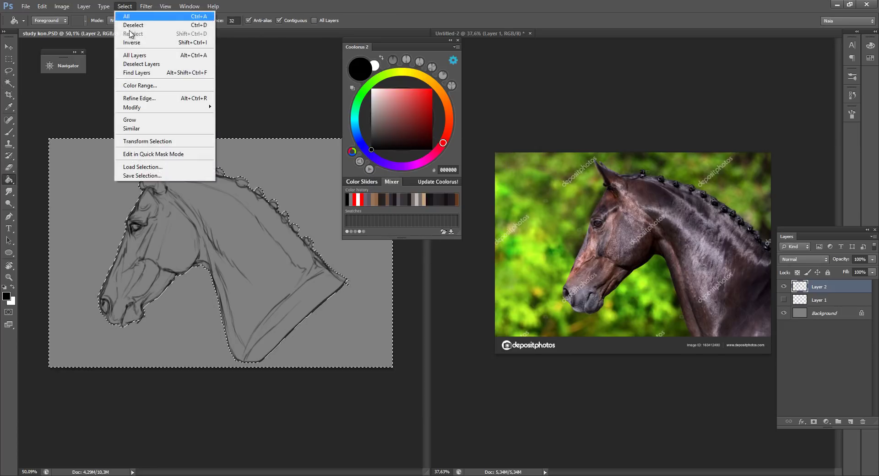
{"action": "left_click", "coordinate": [133, 43]}
{"action": "left_click", "coordinate": [809, 302]}
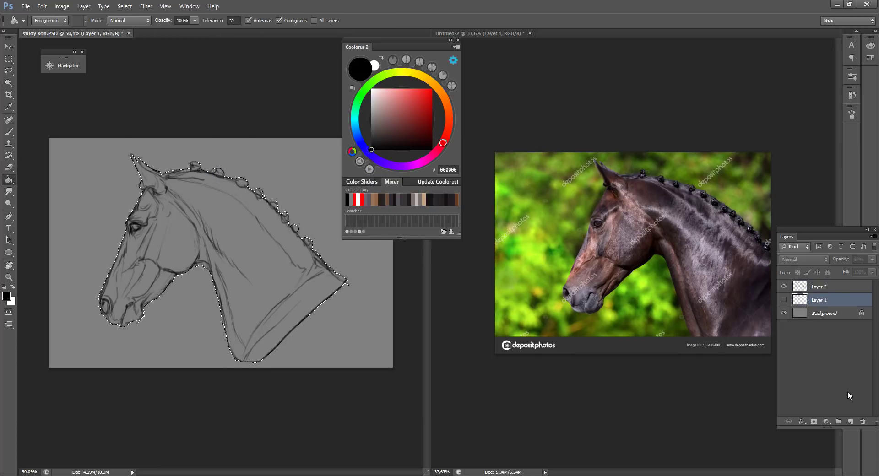
{"action": "left_click", "coordinate": [850, 422]}
{"action": "left_click", "coordinate": [386, 136]}
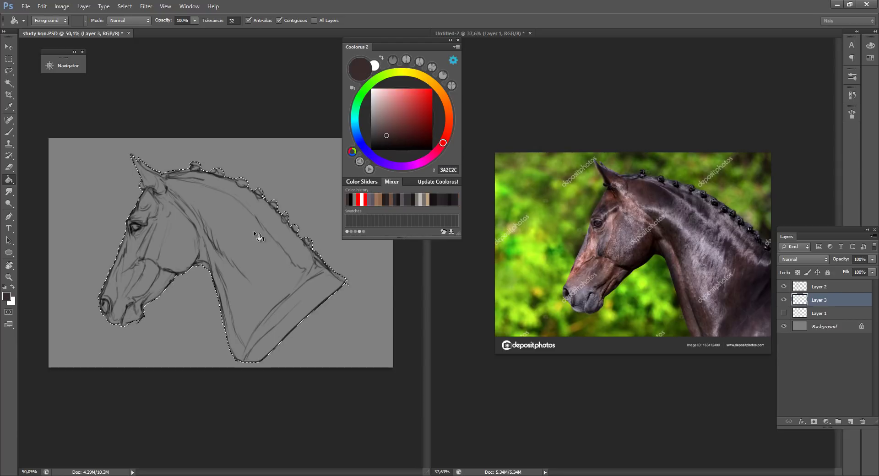
{"action": "left_click", "coordinate": [254, 259]}
{"action": "key", "text": "ctrl+d"}
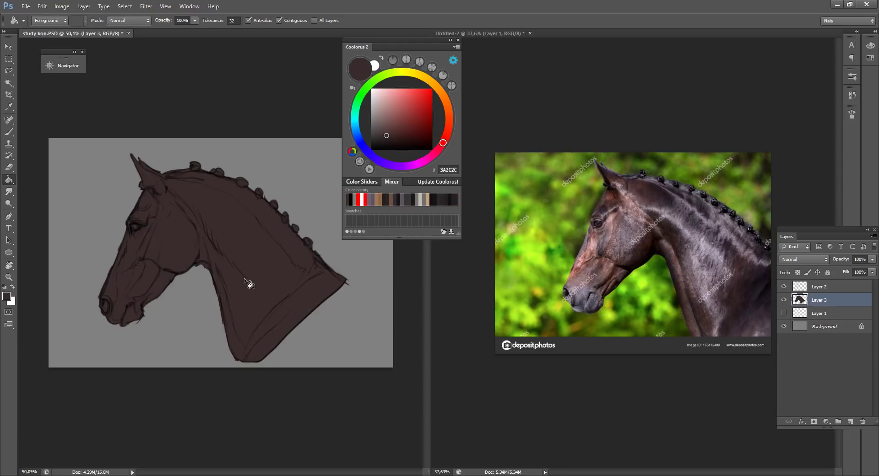
- Duplicate the Layer 2 sketch, hide the copy, and lower the original sketch layer's opacity to 59%
{"action": "left_click", "coordinate": [805, 289]}
{"action": "right_click", "coordinate": [822, 287]}
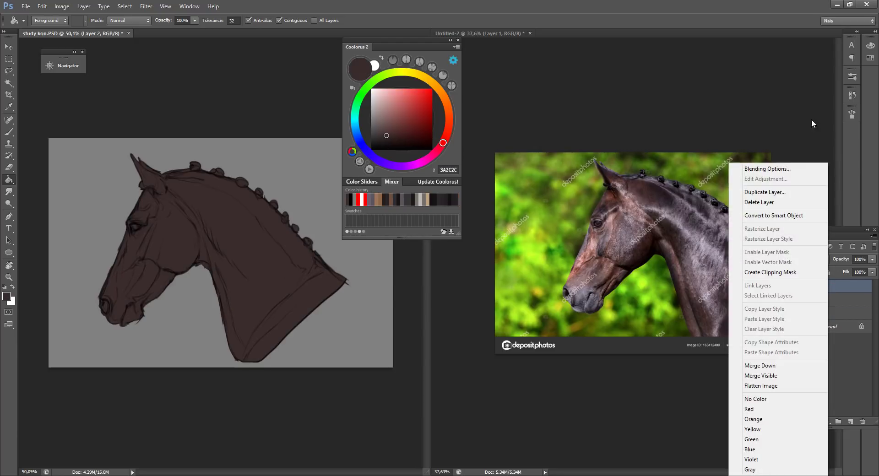
{"action": "left_click", "coordinate": [779, 191]}
{"action": "left_click", "coordinate": [519, 151]}
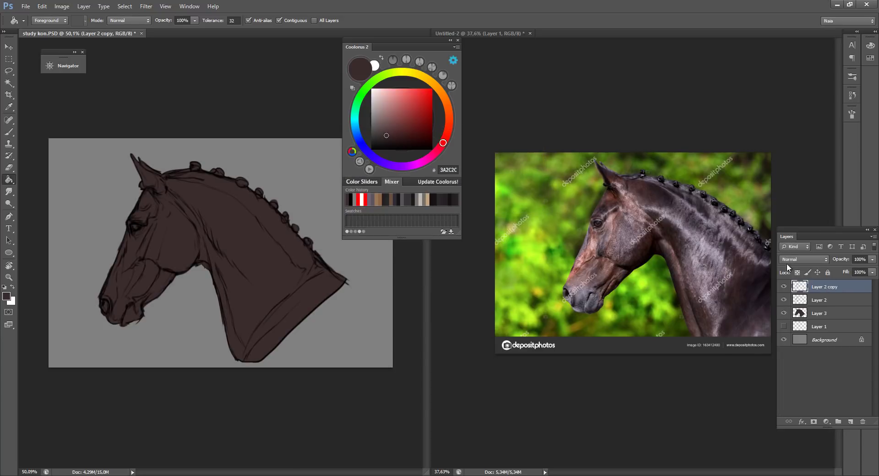
{"action": "left_click", "coordinate": [784, 287]}
{"action": "left_click", "coordinate": [820, 300]}
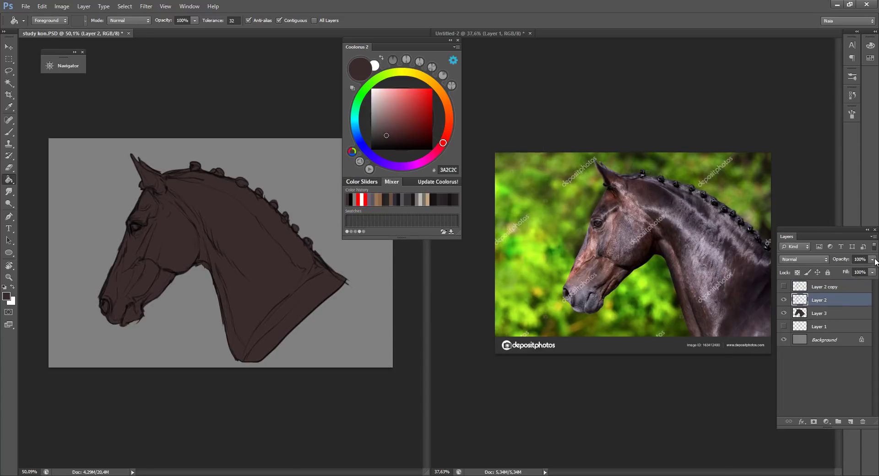
{"action": "left_click", "coordinate": [872, 260]}
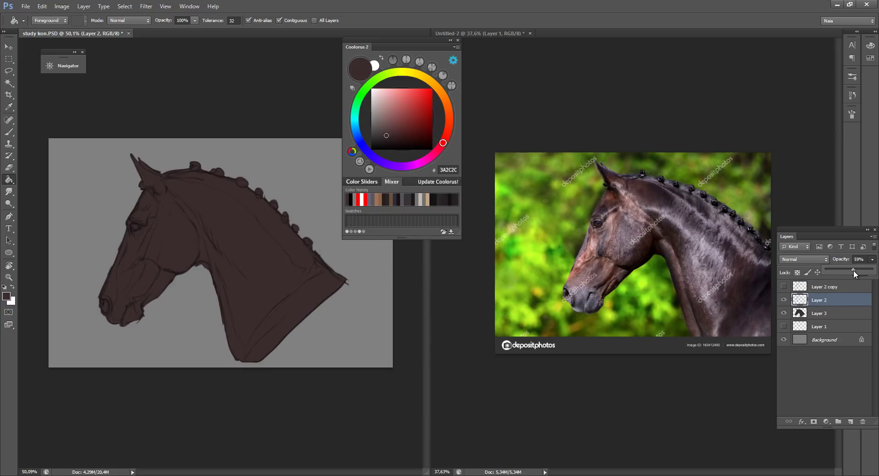
- Select Layer 3 with the base fill and set the brush colour to a medium orange-brown
{"action": "left_click", "coordinate": [828, 313]}
{"action": "key", "text": "b"}
{"action": "left_click_drag", "start_coordinate": [449, 127], "coordinate": [447, 103]}
{"action": "left_click", "coordinate": [398, 131]}
{"action": "left_click", "coordinate": [403, 126]}
{"action": "left_click", "coordinate": [440, 115]}
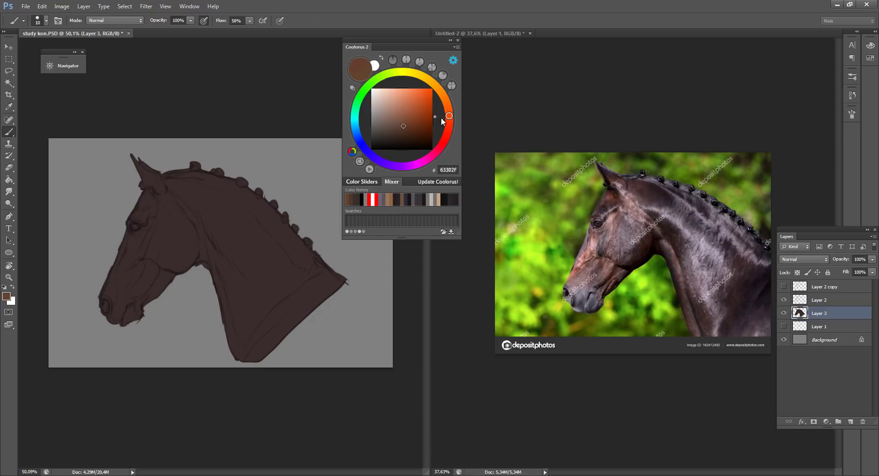
- Choose the Chalk - wet tip for both the Smudge and Brush tools and lock Layer 3's transparent pixels
{"action": "key", "text": "r"}
{"action": "right_click", "coordinate": [220, 354]}
{"action": "left_click", "coordinate": [217, 394]}
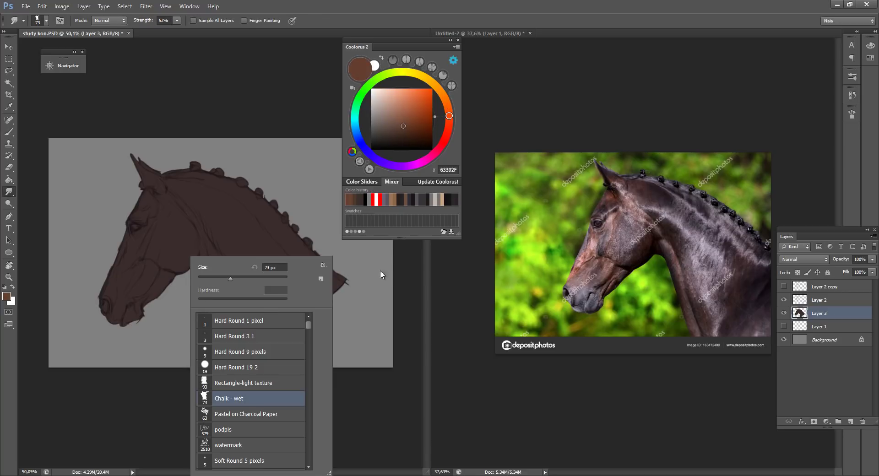
{"action": "left_click", "coordinate": [797, 272]}
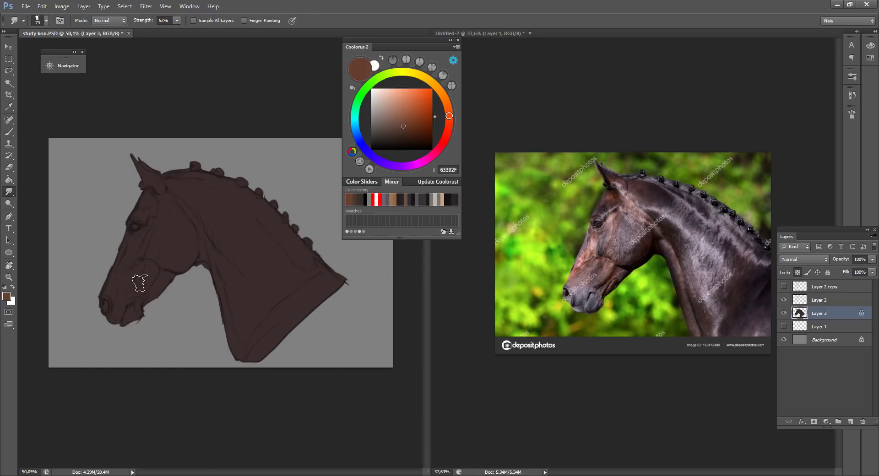
{"action": "key", "text": "b"}
{"action": "right_click", "coordinate": [185, 285]}
{"action": "left_click", "coordinate": [217, 382]}
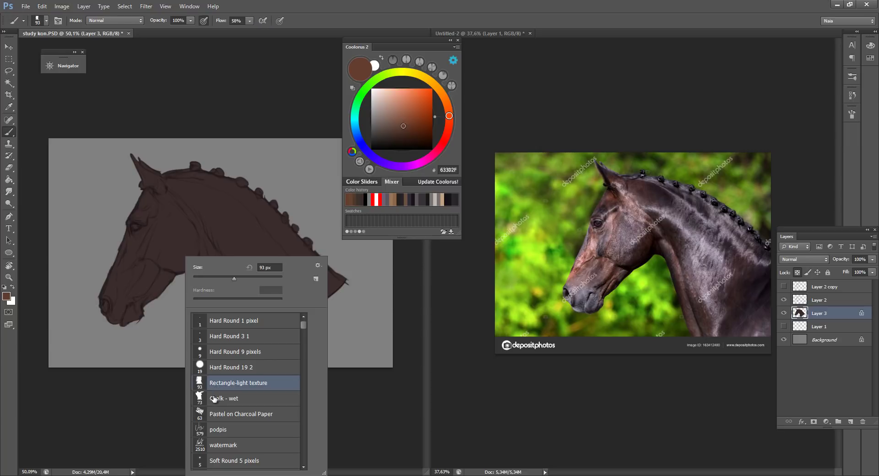
{"action": "left_click", "coordinate": [212, 396]}
- Paint warm brown tones over the muzzle, face and top of the neck, lowering the brush opacity to 74%
{"action": "left_click_drag", "start_coordinate": [120, 279], "coordinate": [122, 270]}
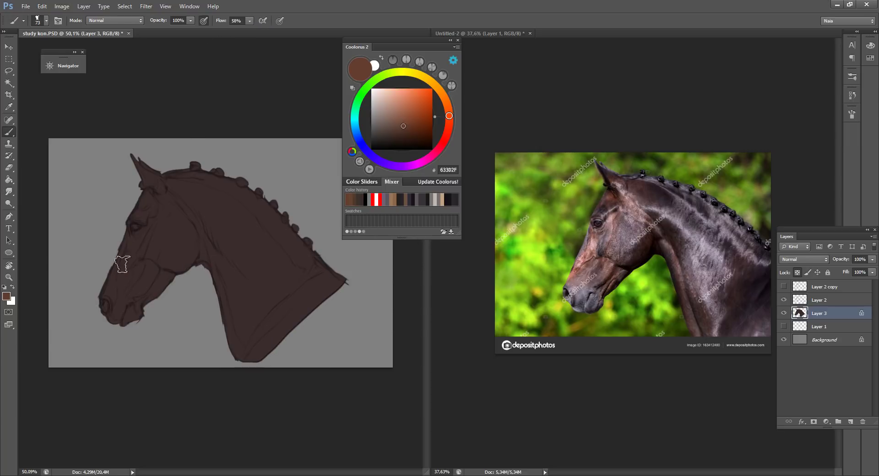
{"action": "left_click_drag", "start_coordinate": [162, 21], "coordinate": [151, 21]}
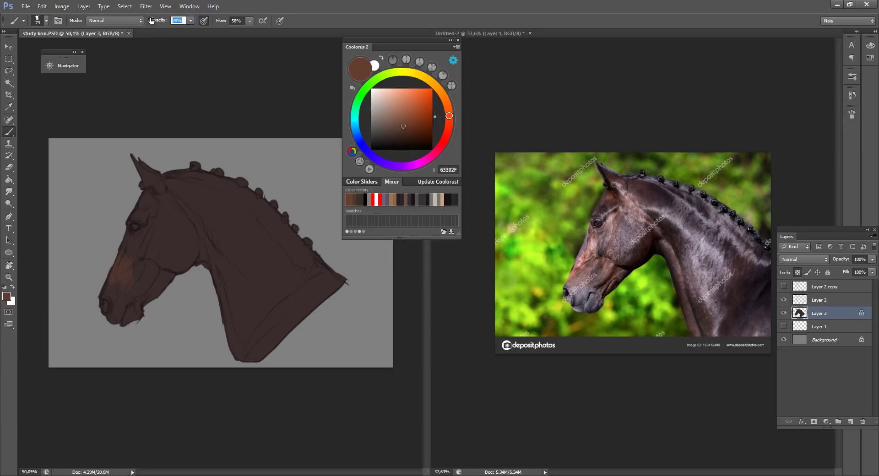
{"action": "mouse_move", "coordinate": [123, 284]}
{"action": "left_mouse_down"}
{"action": "mouse_move", "coordinate": [134, 270]}
{"action": "mouse_move", "coordinate": [148, 291]}
{"action": "left_mouse_up"}
{"action": "mouse_move", "coordinate": [128, 253]}
{"action": "left_mouse_down"}
{"action": "mouse_move", "coordinate": [167, 222]}
{"action": "mouse_move", "coordinate": [151, 232]}
{"action": "mouse_move", "coordinate": [157, 193]}
{"action": "mouse_move", "coordinate": [164, 202]}
{"action": "mouse_move", "coordinate": [139, 194]}
{"action": "mouse_move", "coordinate": [177, 194]}
{"action": "left_mouse_up"}
- Paint a greyish-blue sheen down the middle of the neck and bluish-purple tones along the neck's cut base
{"action": "left_click", "coordinate": [369, 132]}
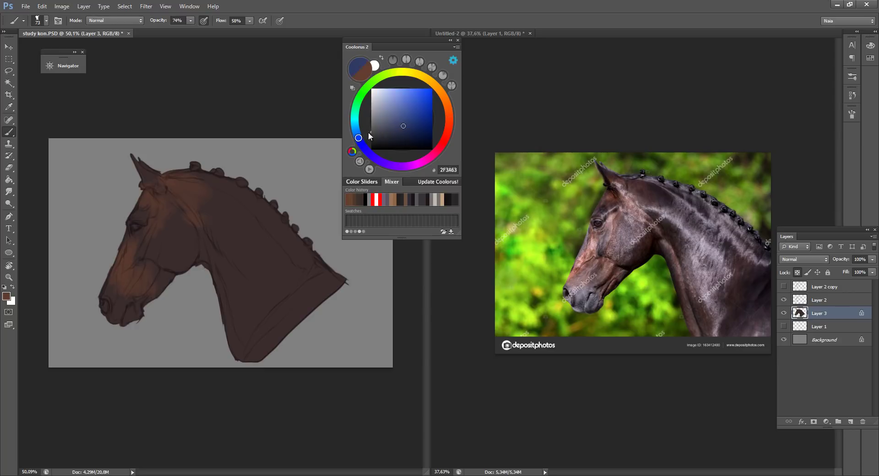
{"action": "mouse_move", "coordinate": [387, 122]}
{"action": "left_mouse_down"}
{"action": "mouse_move", "coordinate": [395, 116]}
{"action": "mouse_move", "coordinate": [384, 120]}
{"action": "left_mouse_up"}
{"action": "mouse_move", "coordinate": [265, 198]}
{"action": "left_mouse_down"}
{"action": "mouse_move", "coordinate": [265, 222]}
{"action": "mouse_move", "coordinate": [290, 262]}
{"action": "mouse_move", "coordinate": [246, 220]}
{"action": "mouse_move", "coordinate": [258, 254]}
{"action": "mouse_move", "coordinate": [245, 249]}
{"action": "mouse_move", "coordinate": [272, 303]}
{"action": "mouse_move", "coordinate": [295, 303]}
{"action": "mouse_move", "coordinate": [273, 339]}
{"action": "left_mouse_up"}
{"action": "left_click", "coordinate": [378, 157]}
{"action": "mouse_move", "coordinate": [297, 308]}
{"action": "left_mouse_down"}
{"action": "mouse_move", "coordinate": [288, 304]}
{"action": "mouse_move", "coordinate": [257, 338]}
{"action": "mouse_move", "coordinate": [257, 356]}
{"action": "left_mouse_up"}
- Paint near-black shadows on the shoulder edge, the rear of the neck, the back of the cheek and the neck's front edge
{"action": "left_click", "coordinate": [390, 132]}
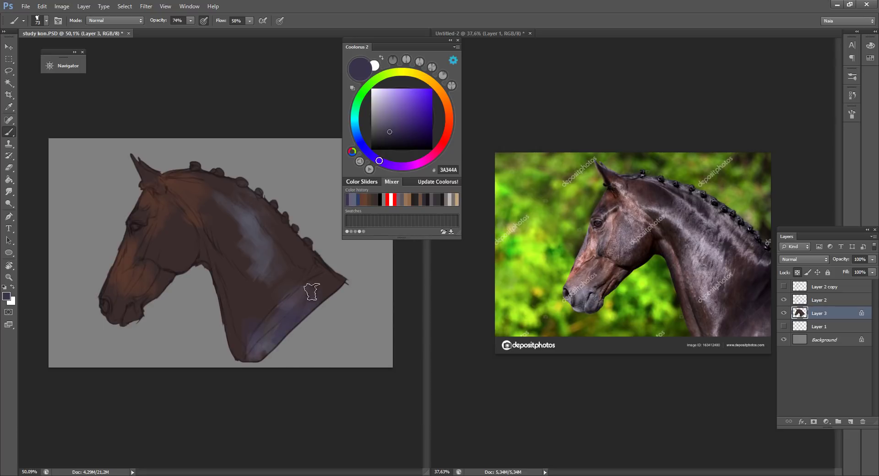
{"action": "left_click", "coordinate": [378, 142]}
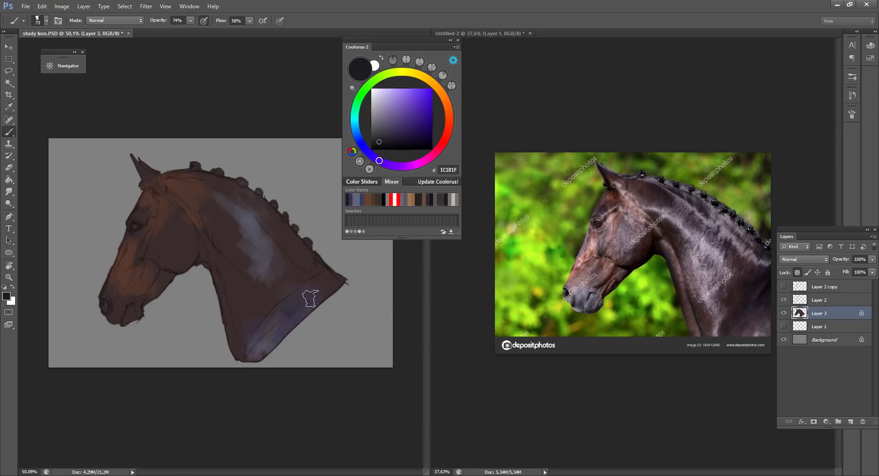
{"action": "mouse_move", "coordinate": [310, 298]}
{"action": "left_mouse_down"}
{"action": "mouse_move", "coordinate": [330, 305]}
{"action": "mouse_move", "coordinate": [329, 274]}
{"action": "mouse_move", "coordinate": [300, 292]}
{"action": "mouse_move", "coordinate": [316, 286]}
{"action": "mouse_move", "coordinate": [323, 267]}
{"action": "mouse_move", "coordinate": [308, 225]}
{"action": "mouse_move", "coordinate": [314, 277]}
{"action": "mouse_move", "coordinate": [304, 270]}
{"action": "mouse_move", "coordinate": [292, 277]}
{"action": "mouse_move", "coordinate": [266, 240]}
{"action": "mouse_move", "coordinate": [270, 262]}
{"action": "mouse_move", "coordinate": [287, 264]}
{"action": "left_mouse_up"}
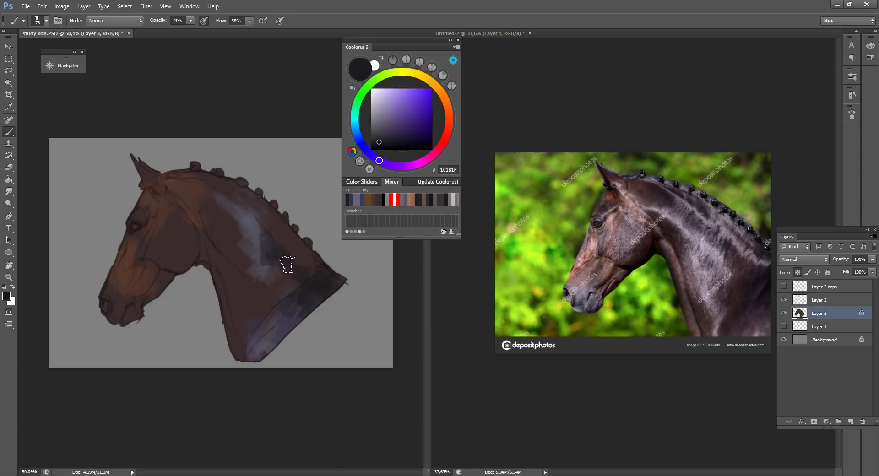
{"action": "left_click_drag", "start_coordinate": [202, 249], "coordinate": [195, 271]}
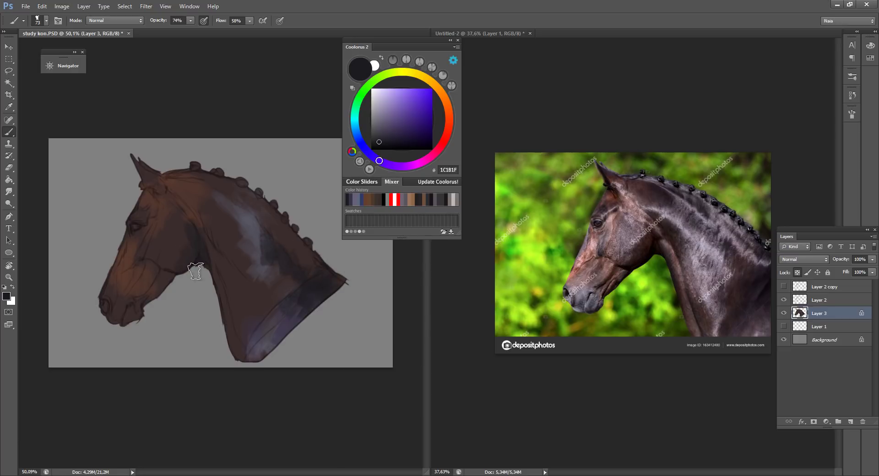
{"action": "left_click", "coordinate": [443, 142]}
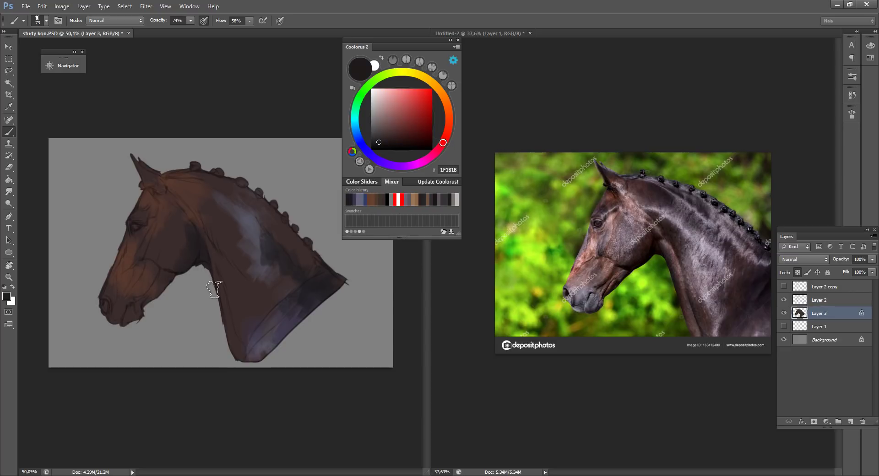
{"action": "mouse_move", "coordinate": [224, 285]}
{"action": "left_mouse_down"}
{"action": "mouse_move", "coordinate": [241, 326]}
{"action": "mouse_move", "coordinate": [238, 312]}
{"action": "mouse_move", "coordinate": [247, 318]}
{"action": "mouse_move", "coordinate": [238, 292]}
{"action": "mouse_move", "coordinate": [239, 332]}
{"action": "left_mouse_up"}
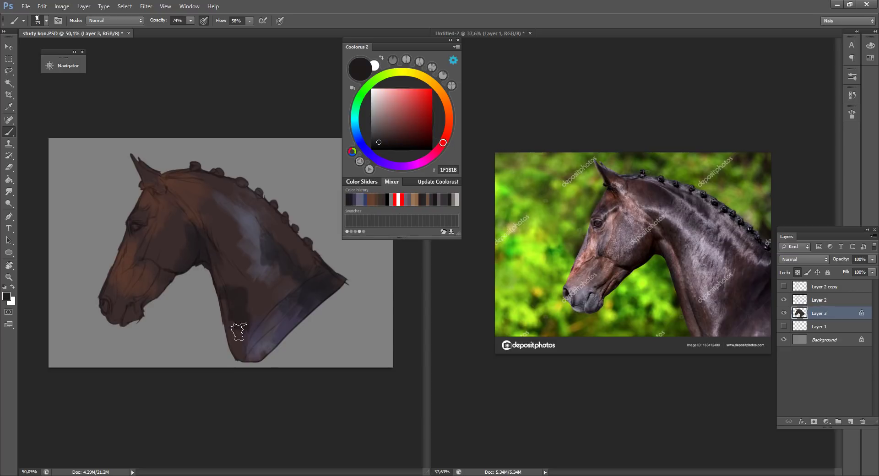
- Layer dark brown and muted purple tones over the lower neck, and darken the area beside the blue sheen
{"action": "left_click", "coordinate": [393, 137]}
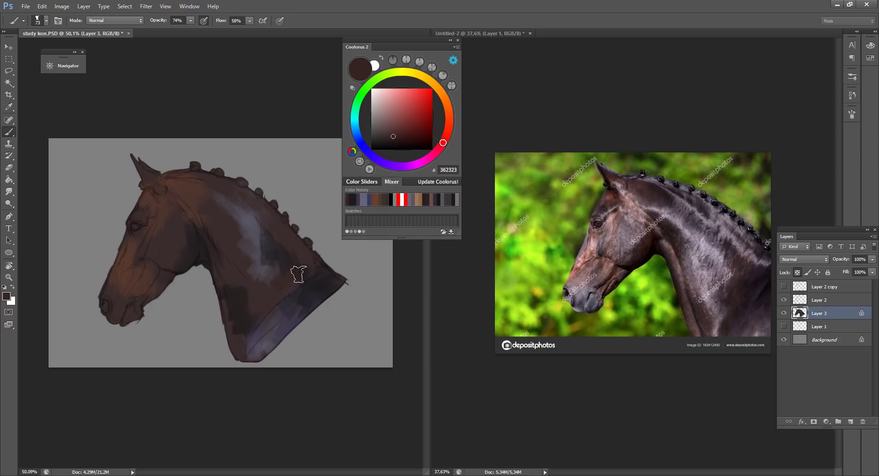
{"action": "left_click", "coordinate": [393, 142]}
{"action": "mouse_move", "coordinate": [287, 274]}
{"action": "left_mouse_down"}
{"action": "mouse_move", "coordinate": [276, 252]}
{"action": "mouse_move", "coordinate": [290, 284]}
{"action": "mouse_move", "coordinate": [275, 306]}
{"action": "mouse_move", "coordinate": [297, 282]}
{"action": "mouse_move", "coordinate": [260, 348]}
{"action": "mouse_move", "coordinate": [243, 326]}
{"action": "left_mouse_up"}
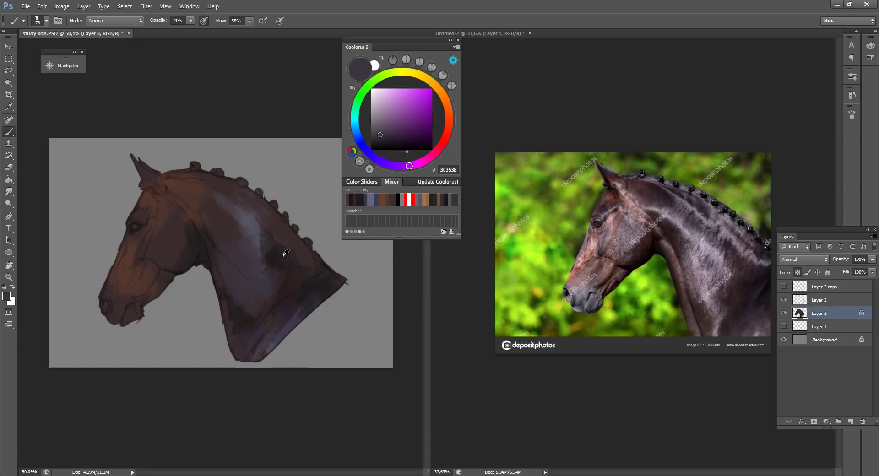
{"action": "left_click", "coordinate": [270, 245], "text": "alt"}
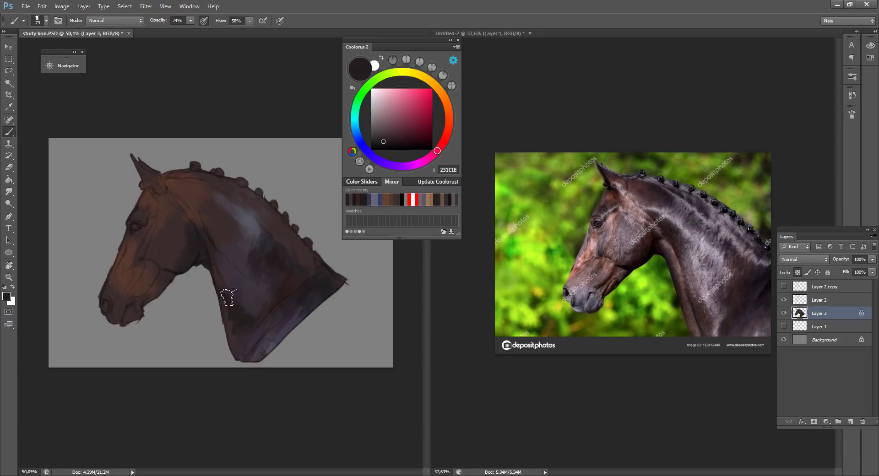
- Paint a muted mauve-brown highlight (574849) along the neck's front edge from the throat down, using a smaller brush
{"action": "key", "text": "bracketleft"}
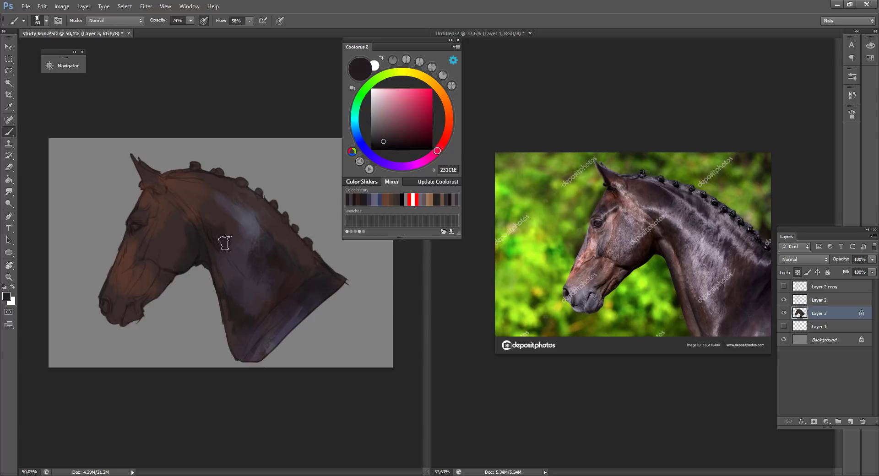
{"action": "key", "text": "bracketleft"}
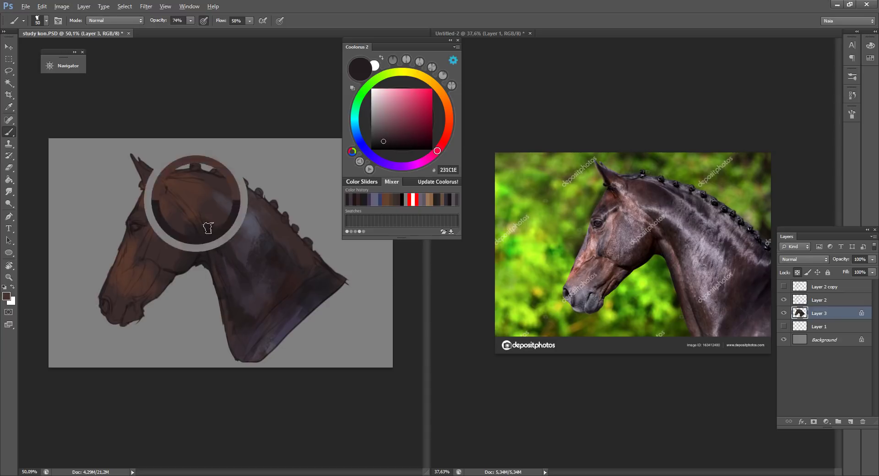
{"action": "left_click", "coordinate": [197, 204], "text": "alt"}
{"action": "key", "text": "bracketleft"}
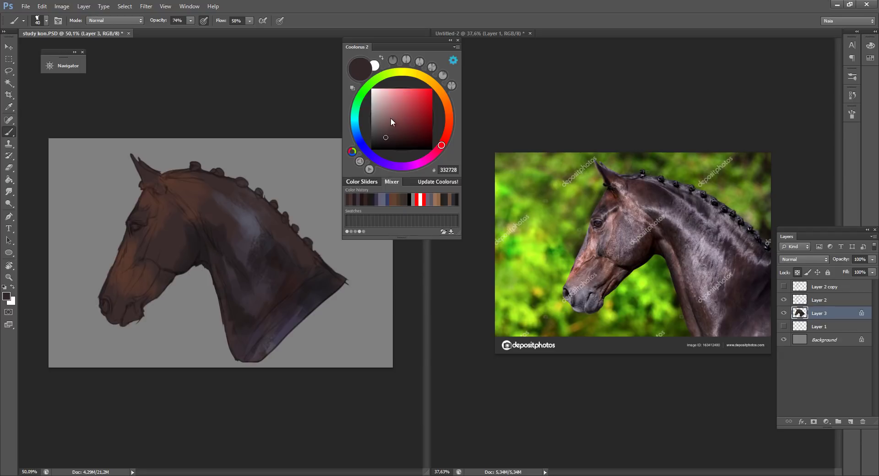
{"action": "left_click", "coordinate": [382, 129]}
{"action": "key", "text": "bracketleft"}
{"action": "left_click_drag", "start_coordinate": [215, 256], "coordinate": [227, 296]}
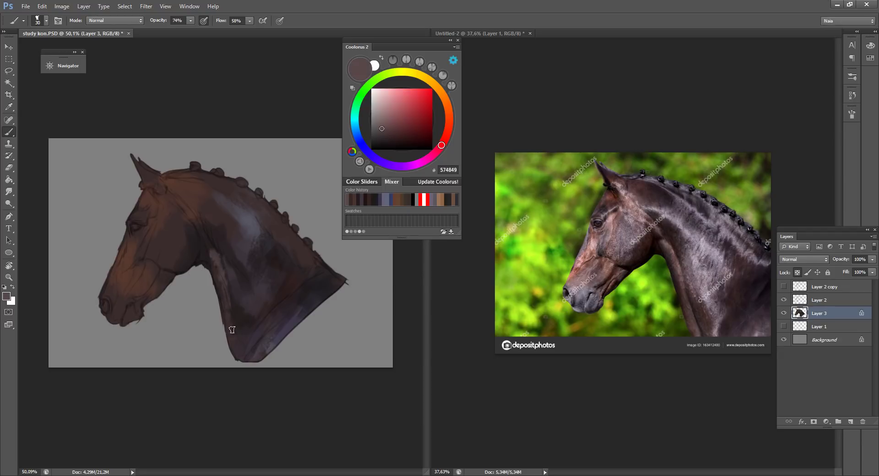
{"action": "key", "text": "bracketleft"}
- Brush warm reddish brown (6E3D28) over the top of the head behind the ear and down the muzzle
{"action": "left_click", "coordinate": [449, 117]}
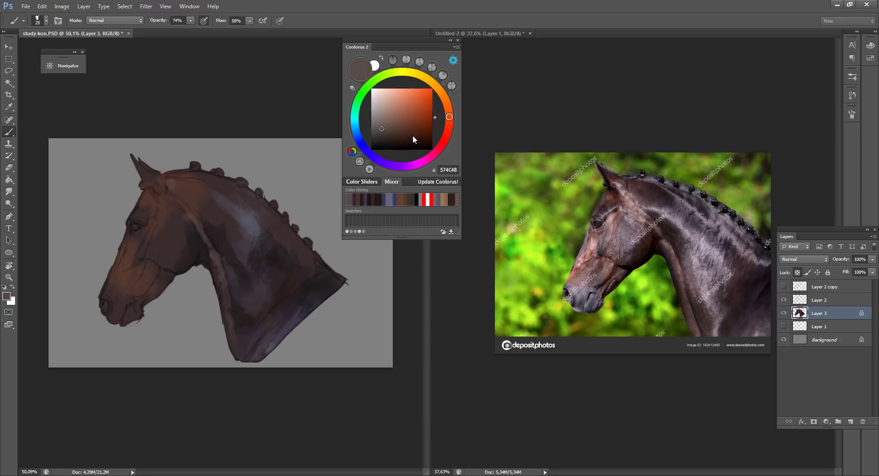
{"action": "left_click", "coordinate": [408, 123]}
{"action": "key", "text": "bracketright"}
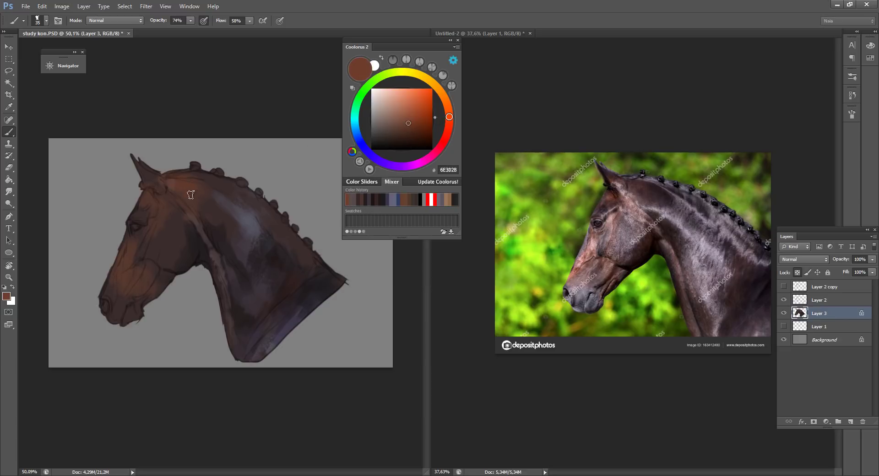
{"action": "left_click_drag", "start_coordinate": [125, 275], "coordinate": [112, 280]}
- Darken the upper neck below the first braids and blend it into the head with sampled dark brown tones
{"action": "left_click", "coordinate": [397, 135]}
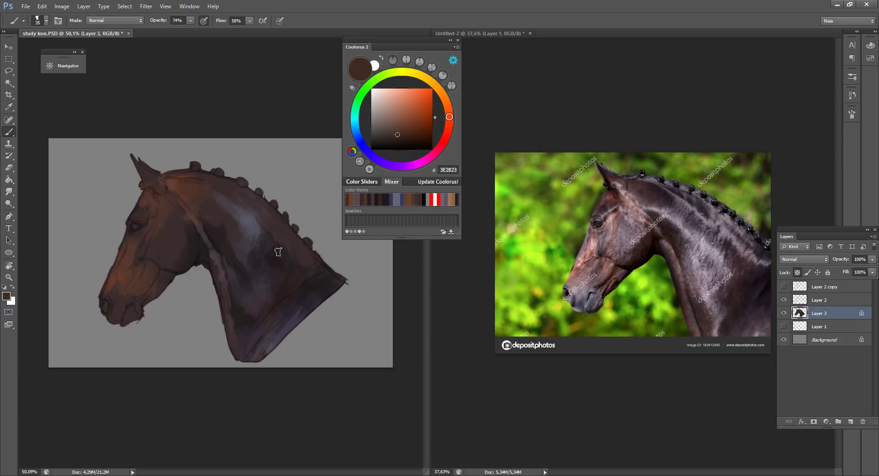
{"action": "left_click", "coordinate": [200, 234], "text": "alt"}
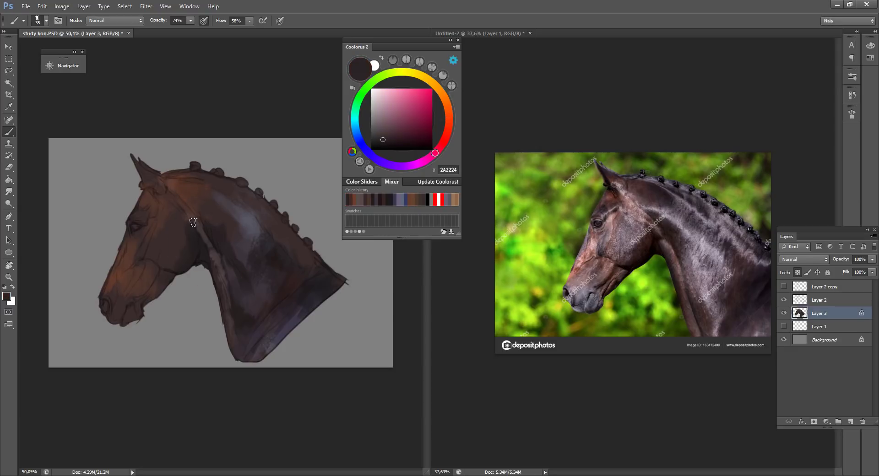
{"action": "left_click", "coordinate": [315, 279], "text": "alt"}
{"action": "mouse_move", "coordinate": [196, 181]}
{"action": "left_mouse_down"}
{"action": "mouse_move", "coordinate": [193, 198]}
{"action": "mouse_move", "coordinate": [215, 192]}
{"action": "mouse_move", "coordinate": [203, 185]}
{"action": "mouse_move", "coordinate": [228, 198]}
{"action": "mouse_move", "coordinate": [170, 177]}
{"action": "left_mouse_up"}
{"action": "left_click", "coordinate": [181, 181], "text": "alt"}
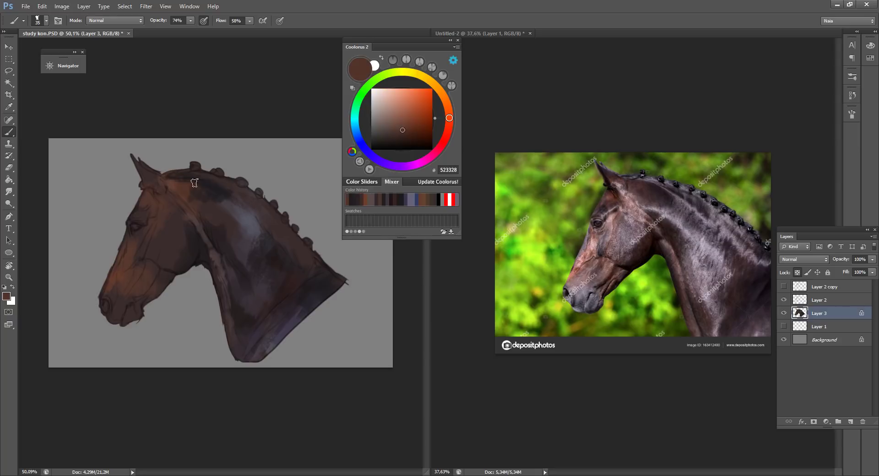
{"action": "left_click", "coordinate": [178, 181], "text": "alt"}
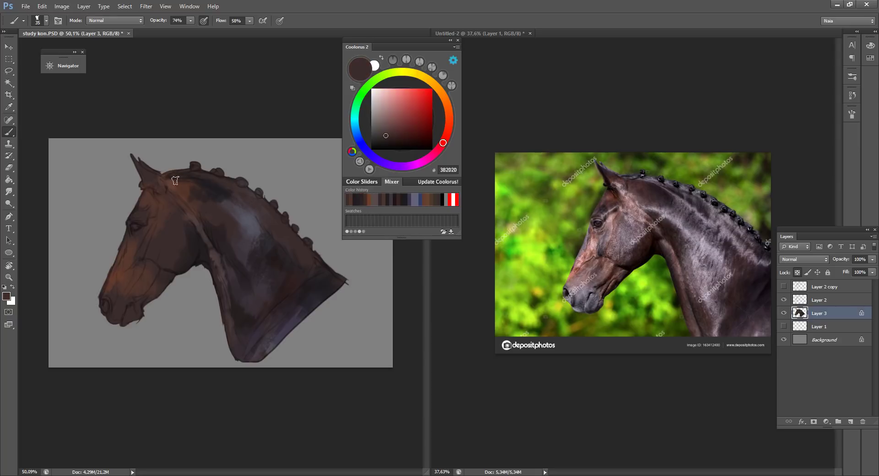
{"action": "left_click", "coordinate": [190, 198], "text": "alt"}
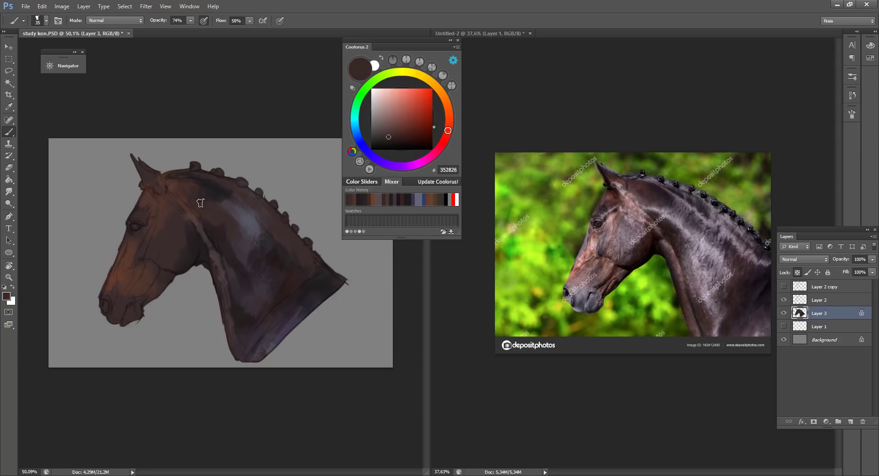
{"action": "left_click", "coordinate": [223, 204], "text": "alt"}
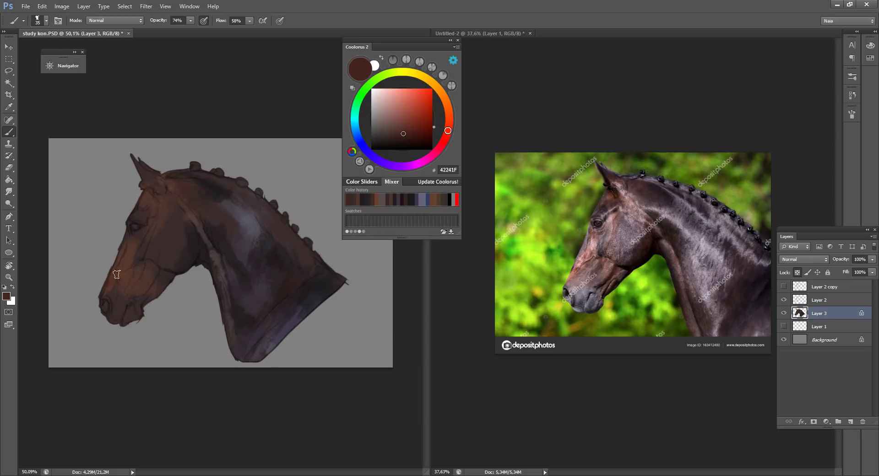
- Layer dark grey, muted purple and bluish-grey tones over the cheek and the muzzle around the nostril
{"action": "left_click", "coordinate": [378, 136]}
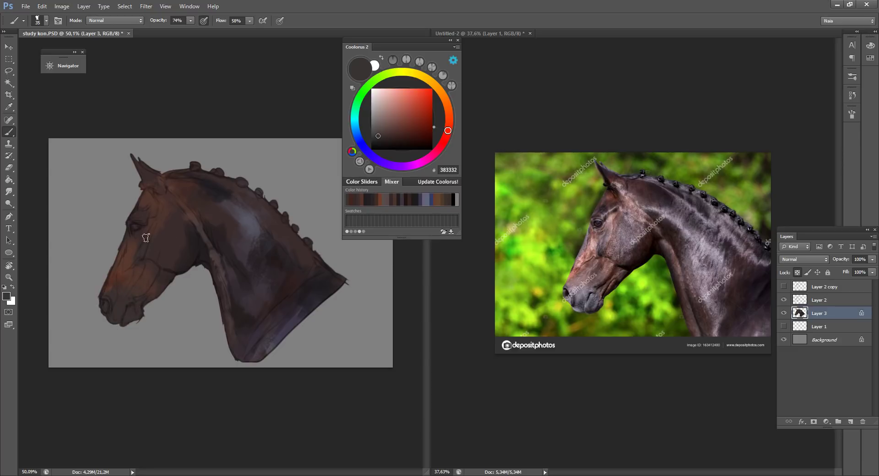
{"action": "left_click", "coordinate": [133, 256], "text": "alt"}
{"action": "key", "text": "bracketright"}
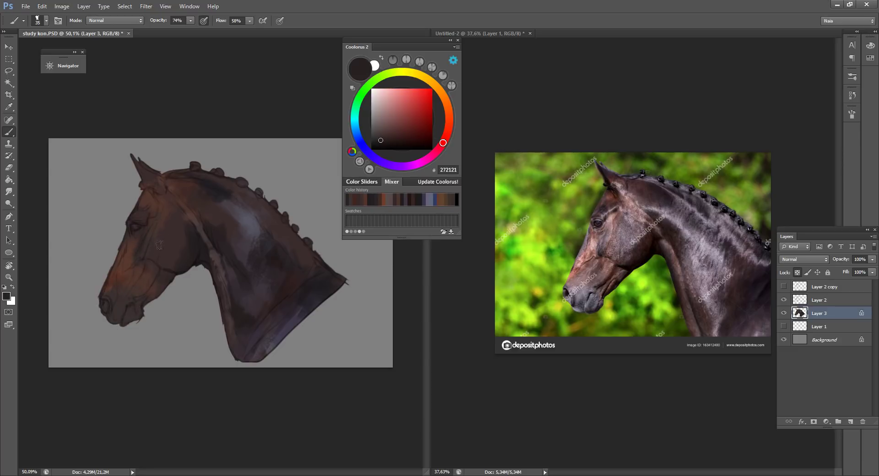
{"action": "left_click", "coordinate": [245, 245], "text": "alt"}
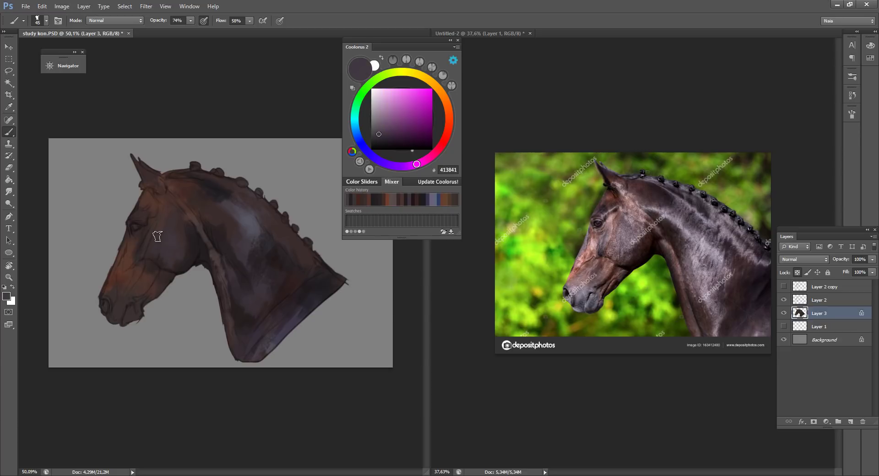
{"action": "left_click", "coordinate": [249, 215], "text": "alt"}
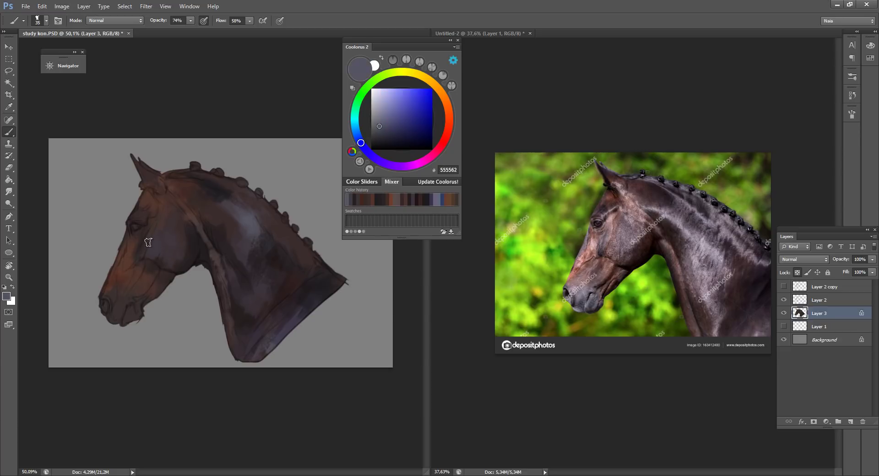
{"action": "key", "text": "bracketleft"}
{"action": "left_click_drag", "start_coordinate": [110, 290], "coordinate": [126, 312]}
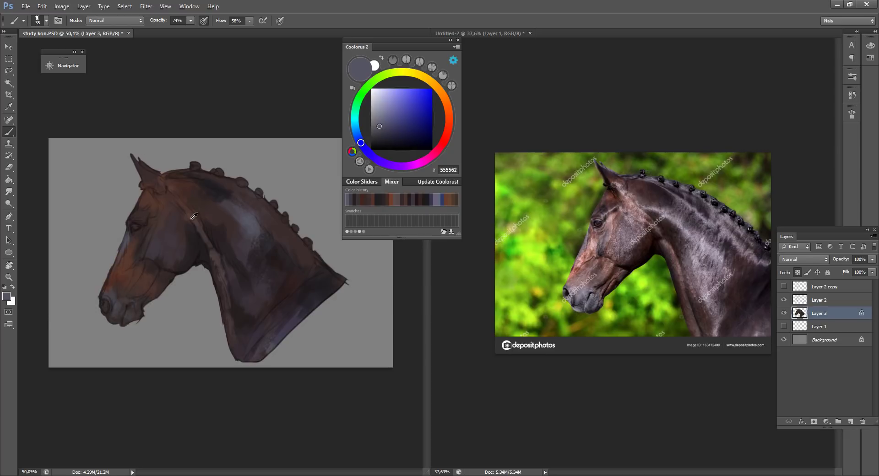
- Paint brown tones on the ear and its base, and deepen the shadows around the eye and forehead
{"action": "left_click", "coordinate": [152, 175], "text": "alt"}
{"action": "left_click_drag", "start_coordinate": [152, 175], "coordinate": [139, 166]}
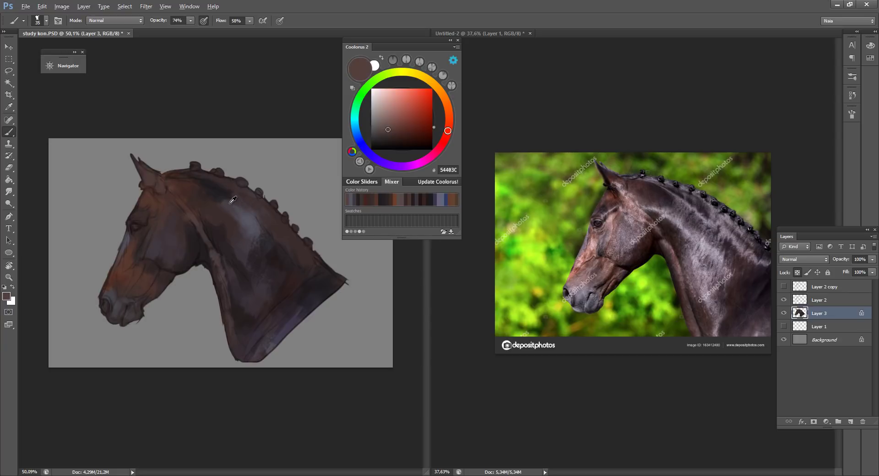
{"action": "left_click", "coordinate": [225, 190], "text": "alt"}
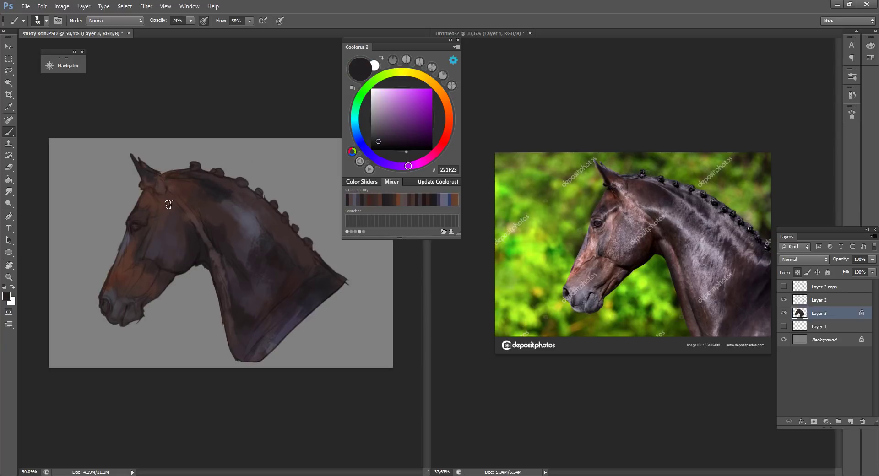
{"action": "left_click", "coordinate": [145, 175], "text": "alt"}
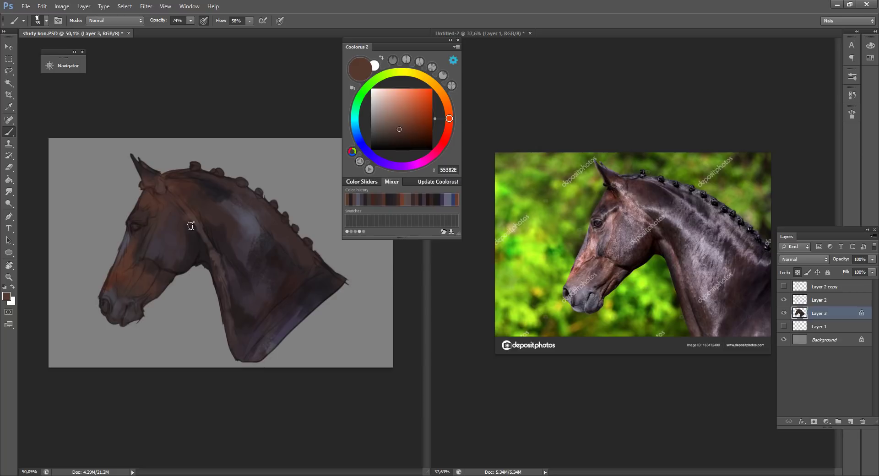
{"action": "left_click", "coordinate": [136, 217], "text": "alt"}
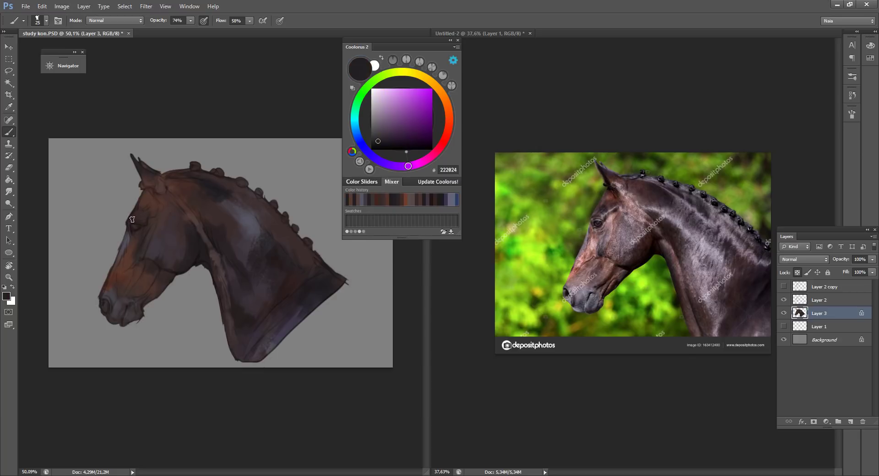
- Paint sampled near-black (241D1E) over the blue sheen in the middle of the neck with a size 45 brush
{"action": "left_click", "coordinate": [251, 240], "text": "alt"}
{"action": "key", "text": "bracketright"}
{"action": "key", "text": "bracketright"}
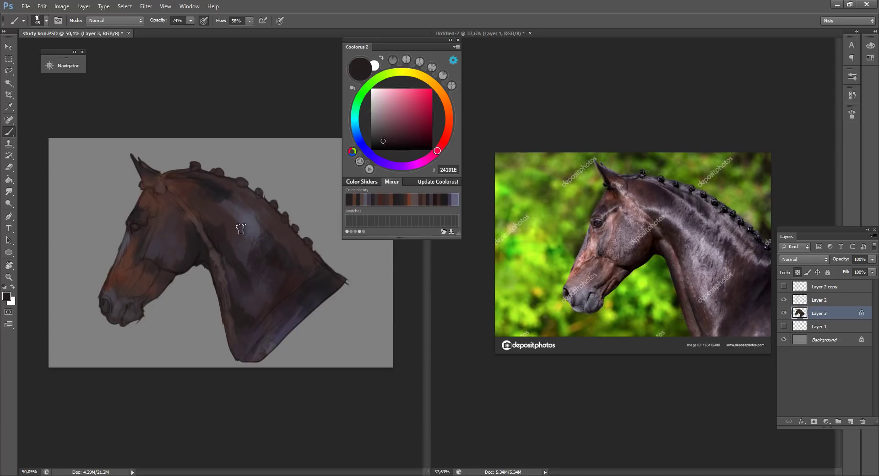
{"action": "mouse_move", "coordinate": [240, 228]}
{"action": "left_mouse_down"}
{"action": "mouse_move", "coordinate": [246, 202]}
{"action": "mouse_move", "coordinate": [246, 223]}
{"action": "left_mouse_up"}
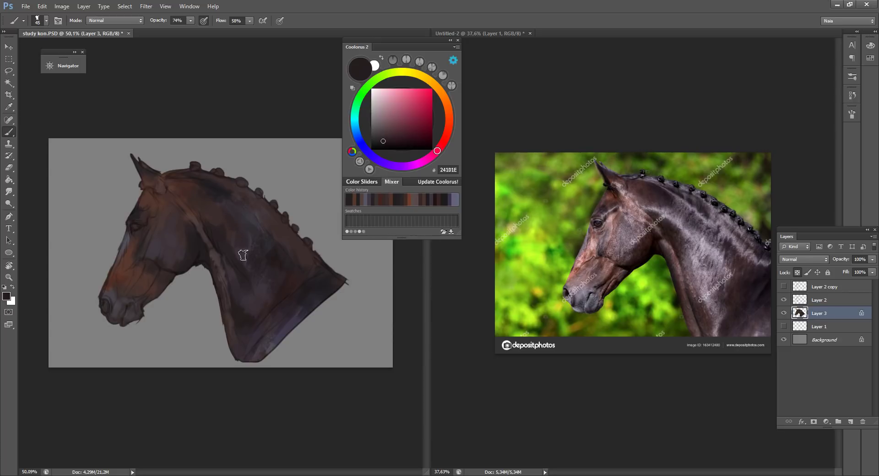
- Paint grey highlights (6C6466) behind the jaw and across the upper neck with a size 20 brush
{"action": "left_click", "coordinate": [374, 131]}
{"action": "key", "text": "bracketleft"}
{"action": "key", "text": "bracketleft"}
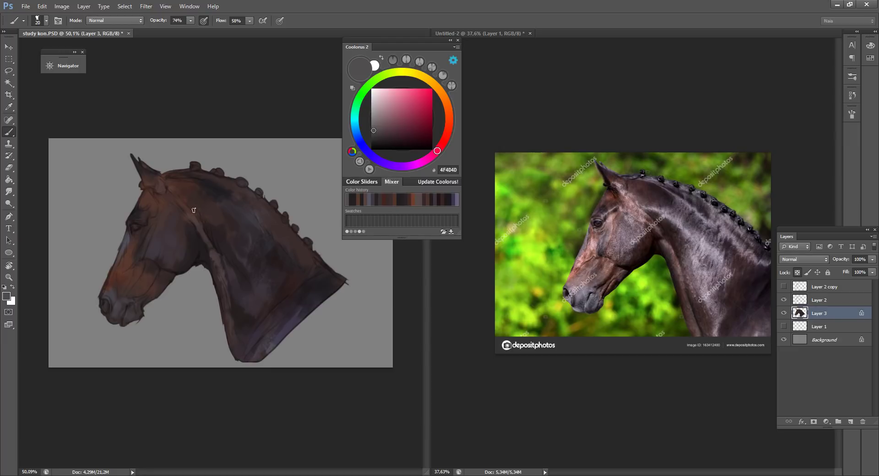
{"action": "left_click", "coordinate": [376, 123]}
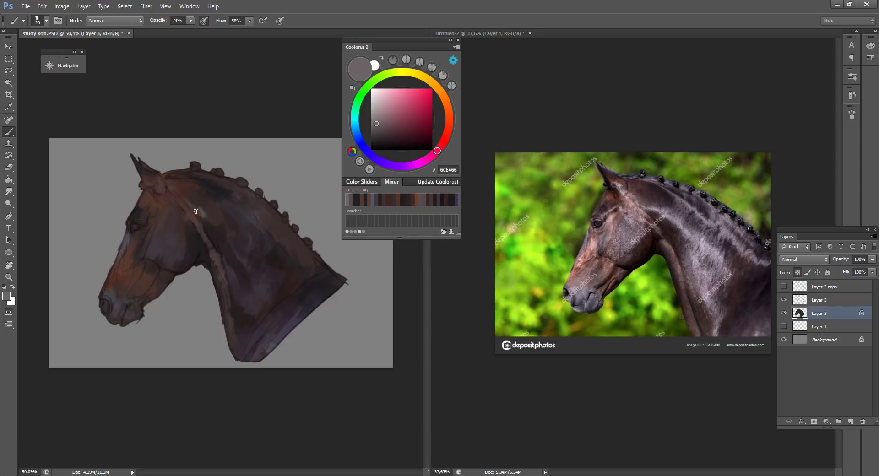
{"action": "left_click_drag", "start_coordinate": [196, 211], "coordinate": [217, 217]}
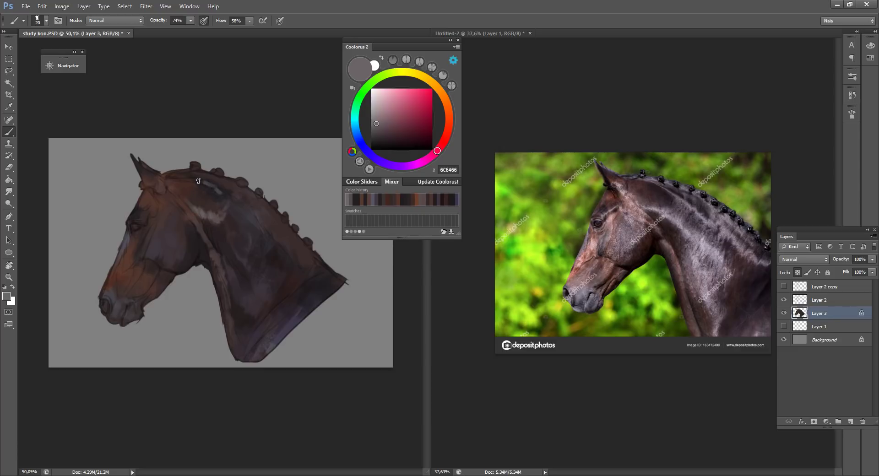
- Brush grey highlight streaks from the crest down the middle of the neck towards its base
{"action": "mouse_move", "coordinate": [199, 181]}
{"action": "left_mouse_down"}
{"action": "mouse_move", "coordinate": [225, 197]}
{"action": "mouse_move", "coordinate": [216, 214]}
{"action": "mouse_move", "coordinate": [222, 199]}
{"action": "mouse_move", "coordinate": [216, 213]}
{"action": "mouse_move", "coordinate": [245, 225]}
{"action": "mouse_move", "coordinate": [226, 216]}
{"action": "mouse_move", "coordinate": [220, 225]}
{"action": "mouse_move", "coordinate": [228, 221]}
{"action": "mouse_move", "coordinate": [243, 261]}
{"action": "mouse_move", "coordinate": [248, 249]}
{"action": "mouse_move", "coordinate": [251, 267]}
{"action": "mouse_move", "coordinate": [271, 264]}
{"action": "mouse_move", "coordinate": [268, 298]}
{"action": "mouse_move", "coordinate": [250, 291]}
{"action": "mouse_move", "coordinate": [261, 311]}
{"action": "mouse_move", "coordinate": [250, 346]}
{"action": "mouse_move", "coordinate": [241, 285]}
{"action": "left_mouse_up"}
{"action": "left_click_drag", "start_coordinate": [229, 253], "coordinate": [237, 294]}
{"action": "mouse_move", "coordinate": [225, 233]}
{"action": "left_mouse_down"}
{"action": "mouse_move", "coordinate": [247, 278]}
{"action": "mouse_move", "coordinate": [245, 260]}
{"action": "left_mouse_up"}
{"action": "key", "text": "bracketleft"}
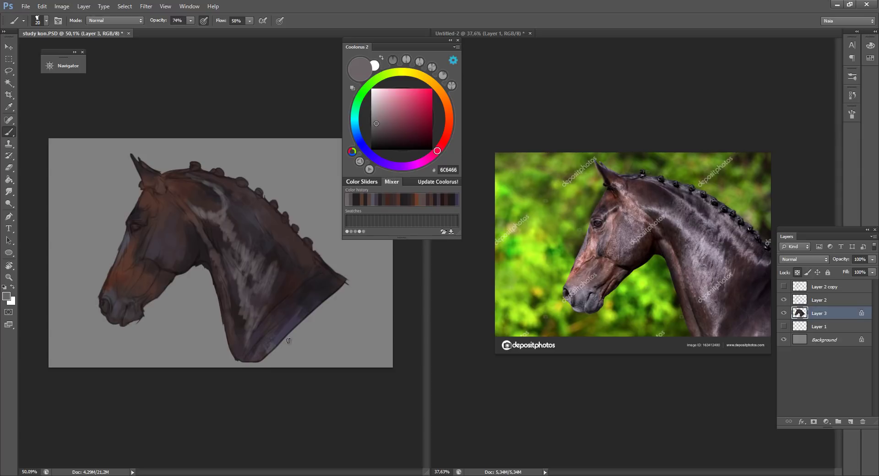
- Add grey highlight streaks along the shoulder edge, below the braids on the rear neck, and on the muzzle
{"action": "mouse_move", "coordinate": [289, 340]}
{"action": "left_mouse_down"}
{"action": "mouse_move", "coordinate": [267, 354]}
{"action": "mouse_move", "coordinate": [284, 337]}
{"action": "left_mouse_up"}
{"action": "mouse_move", "coordinate": [330, 291]}
{"action": "left_mouse_down"}
{"action": "mouse_move", "coordinate": [327, 275]}
{"action": "mouse_move", "coordinate": [312, 282]}
{"action": "mouse_move", "coordinate": [321, 281]}
{"action": "mouse_move", "coordinate": [310, 265]}
{"action": "left_mouse_up"}
{"action": "mouse_move", "coordinate": [259, 201]}
{"action": "left_mouse_down"}
{"action": "mouse_move", "coordinate": [297, 241]}
{"action": "mouse_move", "coordinate": [289, 239]}
{"action": "left_mouse_up"}
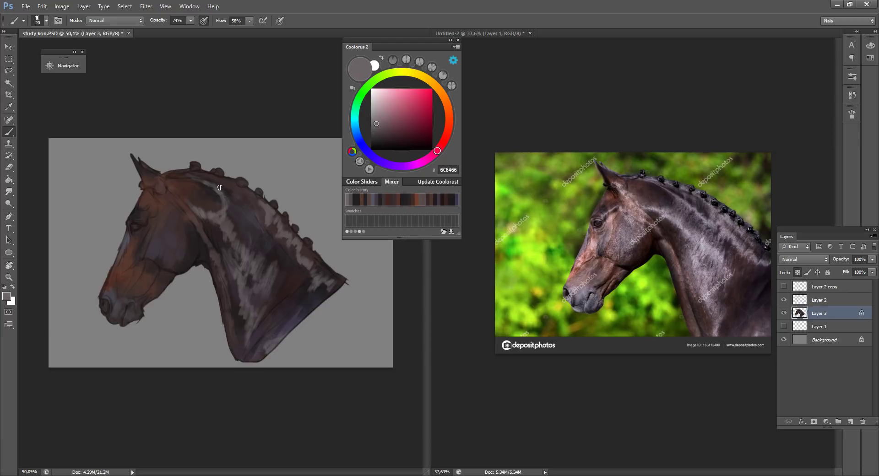
{"action": "mouse_move", "coordinate": [219, 188]}
{"action": "left_mouse_down"}
{"action": "mouse_move", "coordinate": [254, 217]}
{"action": "mouse_move", "coordinate": [244, 204]}
{"action": "mouse_move", "coordinate": [253, 215]}
{"action": "mouse_move", "coordinate": [257, 202]}
{"action": "mouse_move", "coordinate": [256, 215]}
{"action": "mouse_move", "coordinate": [255, 196]}
{"action": "mouse_move", "coordinate": [269, 239]}
{"action": "mouse_move", "coordinate": [263, 231]}
{"action": "mouse_move", "coordinate": [281, 250]}
{"action": "mouse_move", "coordinate": [265, 232]}
{"action": "mouse_move", "coordinate": [262, 239]}
{"action": "mouse_move", "coordinate": [294, 272]}
{"action": "left_mouse_up"}
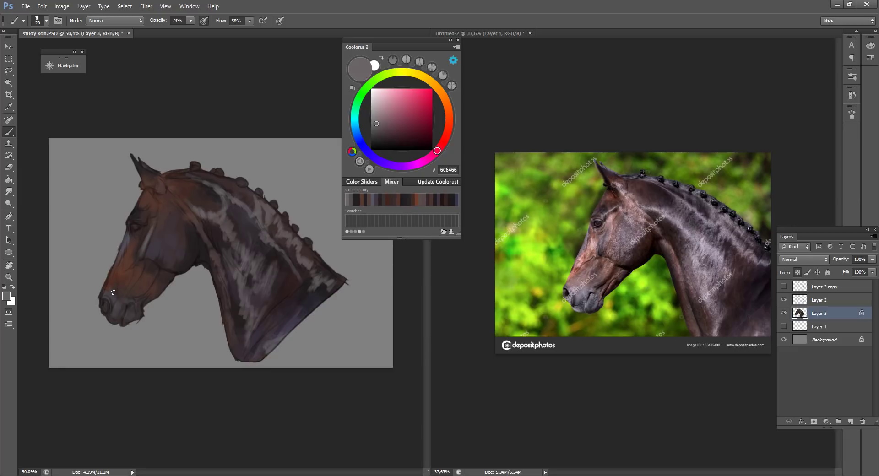
{"action": "left_click_drag", "start_coordinate": [113, 292], "coordinate": [112, 303]}
- Deepen the nostril, the lower edge of the cheek and the jaw with near-black tones, reducing the brush size to 15
{"action": "left_click", "coordinate": [371, 149]}
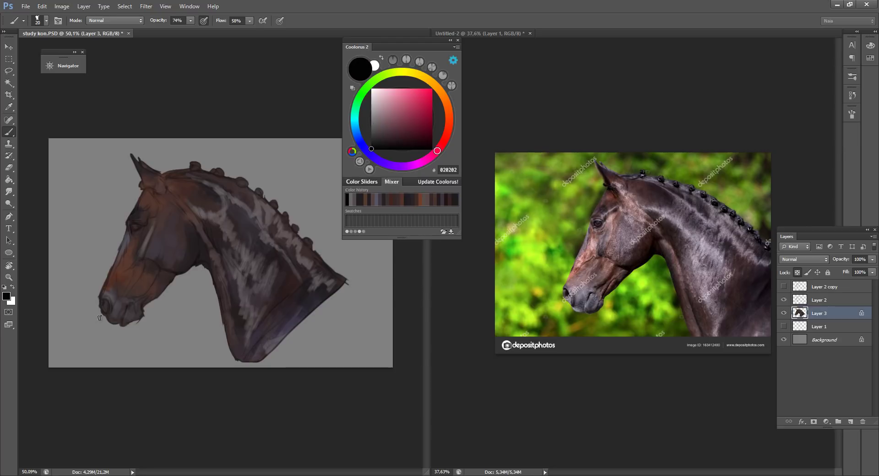
{"action": "left_click", "coordinate": [105, 304]}
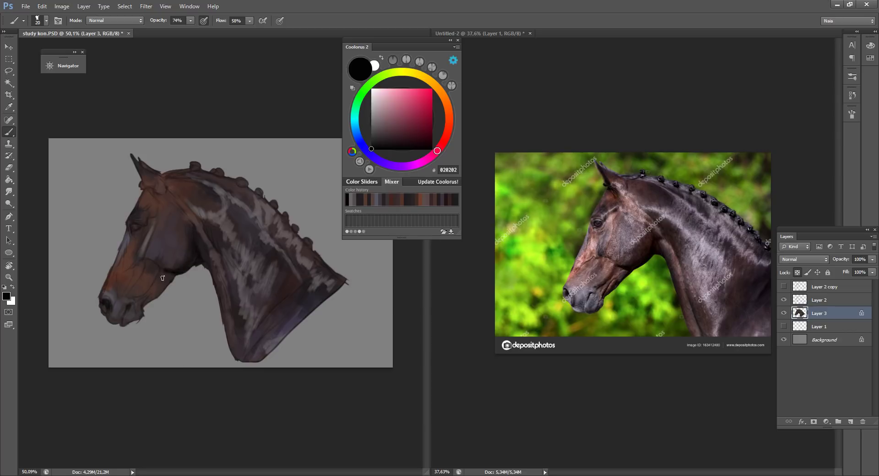
{"action": "left_click_drag", "start_coordinate": [169, 274], "coordinate": [159, 262]}
{"action": "left_click", "coordinate": [153, 261], "text": "alt"}
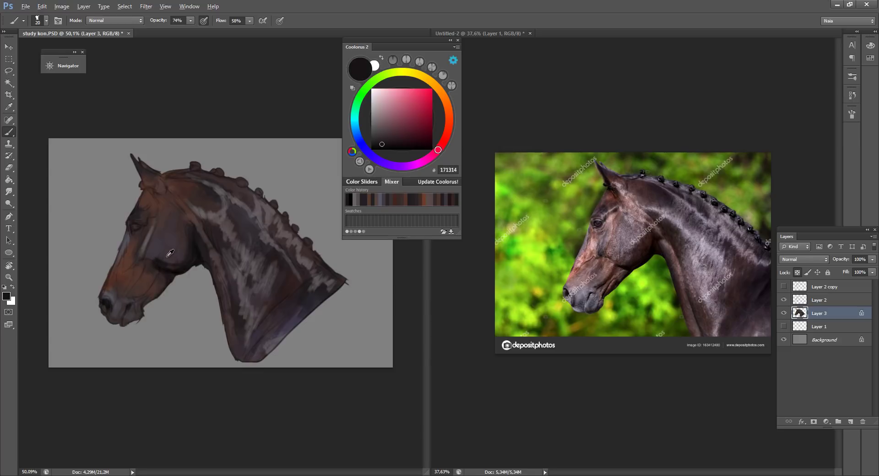
{"action": "left_click", "coordinate": [169, 253], "text": "alt"}
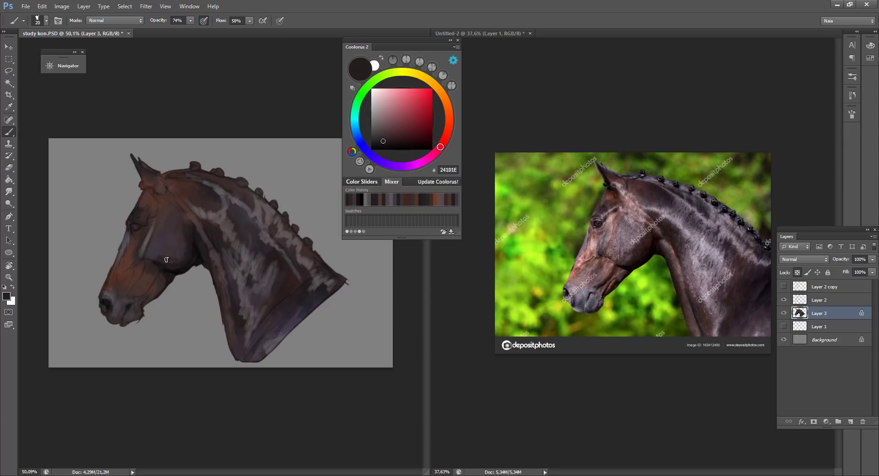
{"action": "key", "text": "bracketleft"}
{"action": "left_click", "coordinate": [132, 299], "text": "alt"}
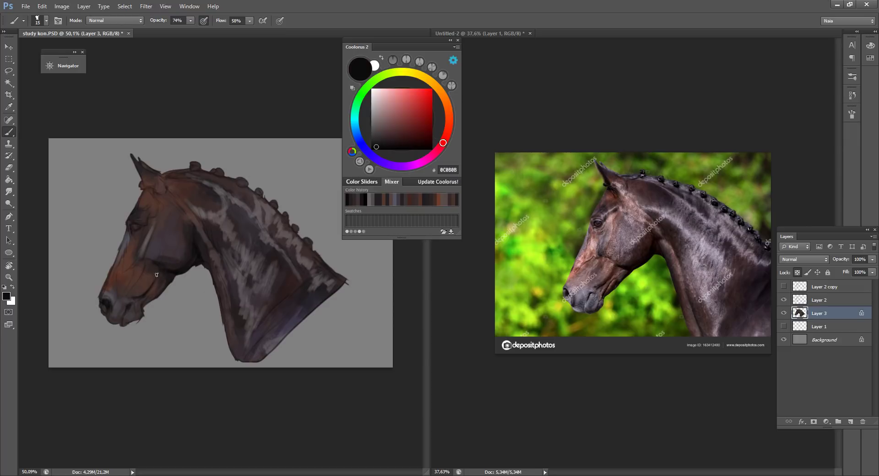
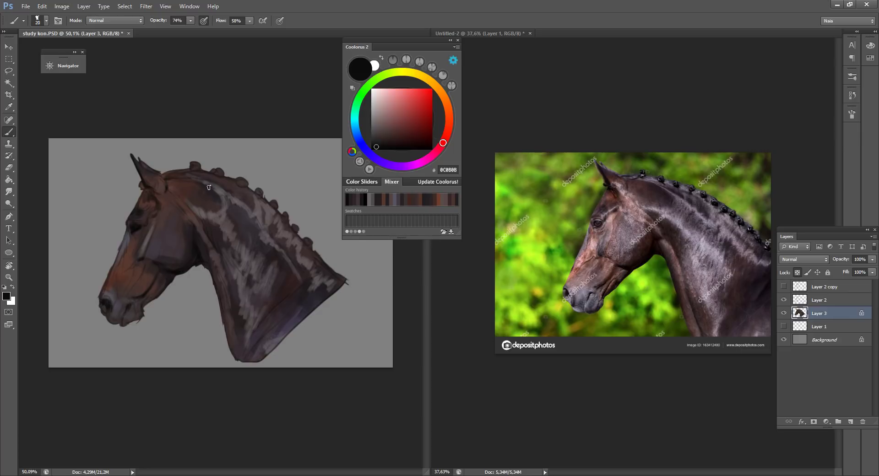
- Paint greyish-brown highlights (887772) along the bridge of the nose and blend the muzzle and lower cheek with brown tones (48373A, 685049)
{"action": "left_click", "coordinate": [135, 250], "text": "alt"}
{"action": "left_click_drag", "start_coordinate": [392, 127], "coordinate": [383, 116]}
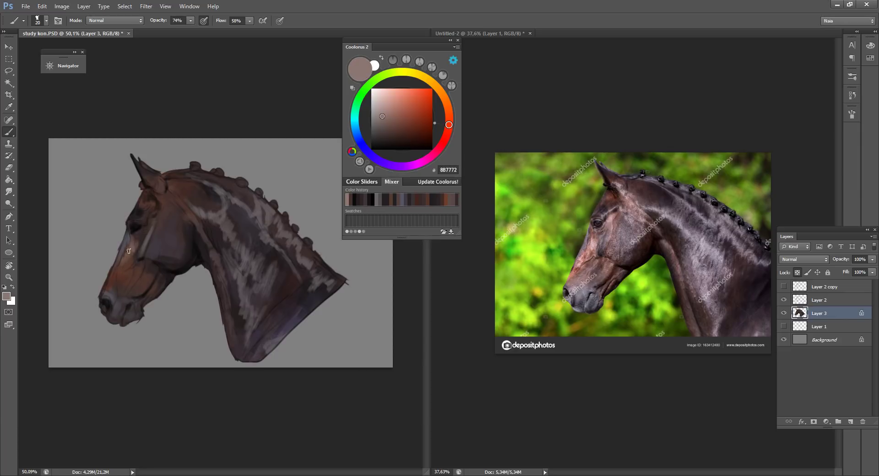
{"action": "left_click_drag", "start_coordinate": [129, 251], "coordinate": [124, 265]}
{"action": "left_click", "coordinate": [121, 298], "text": "alt"}
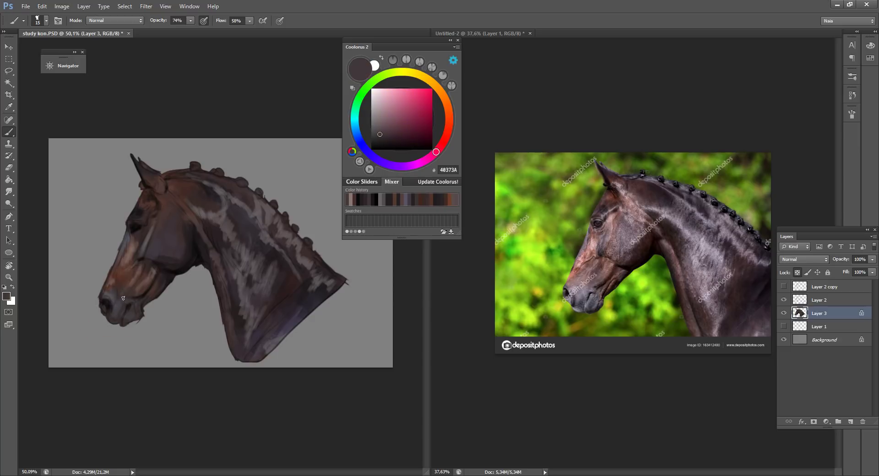
{"action": "left_click", "coordinate": [140, 272], "text": "alt"}
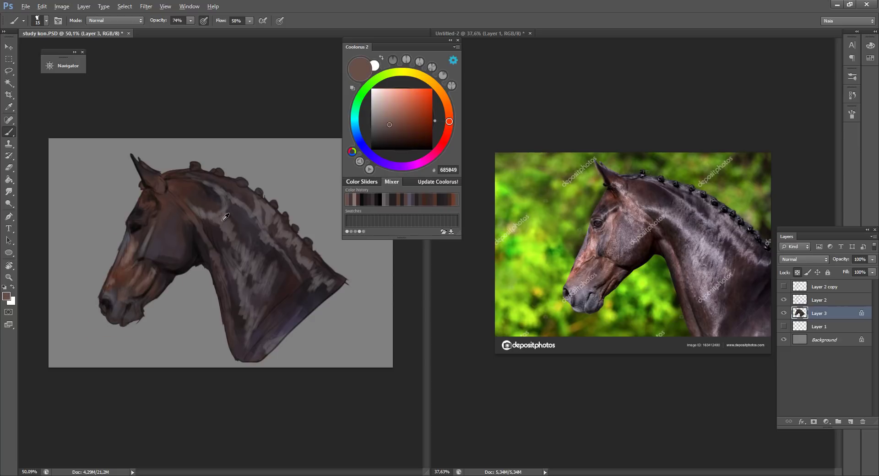
{"action": "left_click", "coordinate": [122, 300], "text": "alt"}
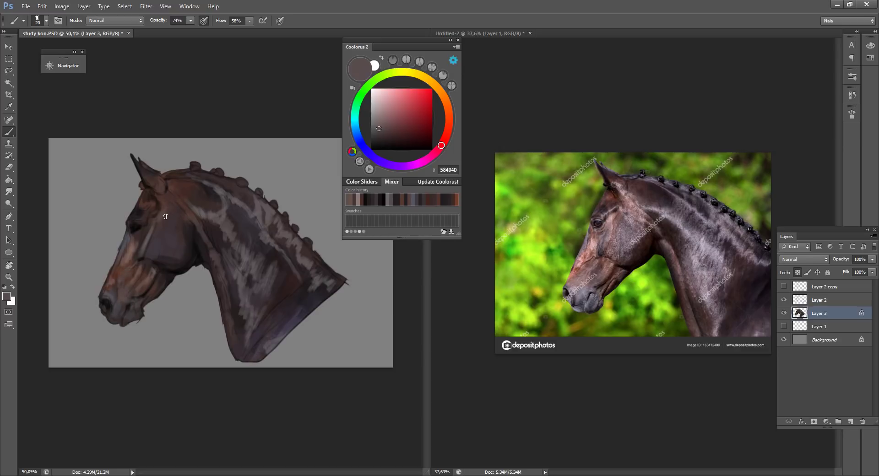
- Brush grey and brown highlights (635C5E, 796159) over the cheek and the area behind it, raising the brush size to 25
{"action": "left_click", "coordinate": [206, 211], "text": "alt"}
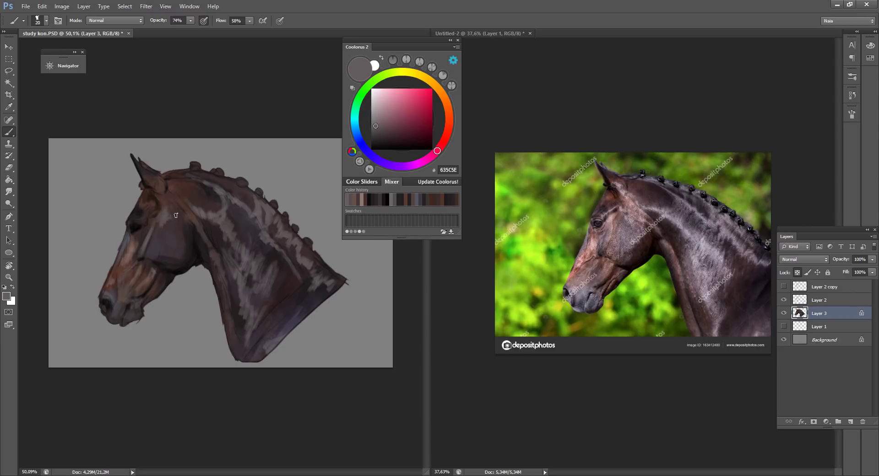
{"action": "left_click", "coordinate": [133, 251], "text": "alt"}
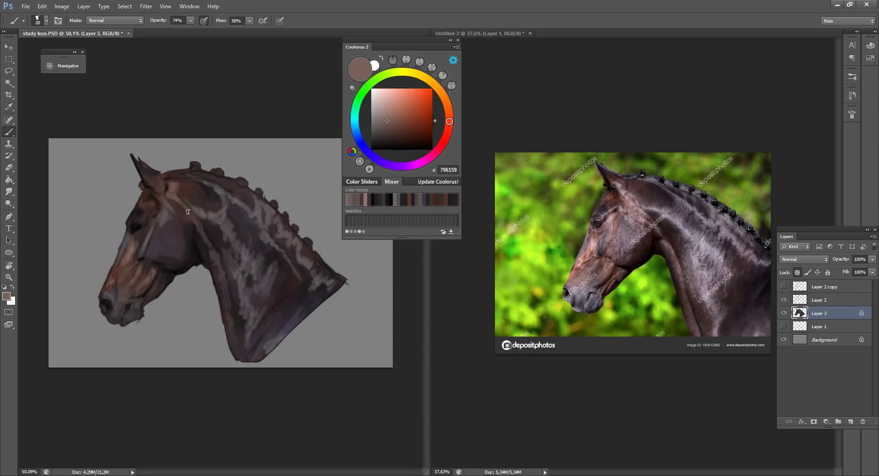
{"action": "left_click_drag", "start_coordinate": [172, 208], "coordinate": [183, 224]}
{"action": "key", "text": "bracketright"}
{"action": "left_click", "coordinate": [158, 228], "text": "alt"}
{"action": "mouse_move", "coordinate": [161, 225]}
{"action": "left_mouse_down"}
{"action": "mouse_move", "coordinate": [178, 242]}
{"action": "mouse_move", "coordinate": [180, 226]}
{"action": "mouse_move", "coordinate": [184, 234]}
{"action": "mouse_move", "coordinate": [159, 253]}
{"action": "mouse_move", "coordinate": [171, 213]}
{"action": "mouse_move", "coordinate": [180, 228]}
{"action": "mouse_move", "coordinate": [151, 254]}
{"action": "left_mouse_up"}
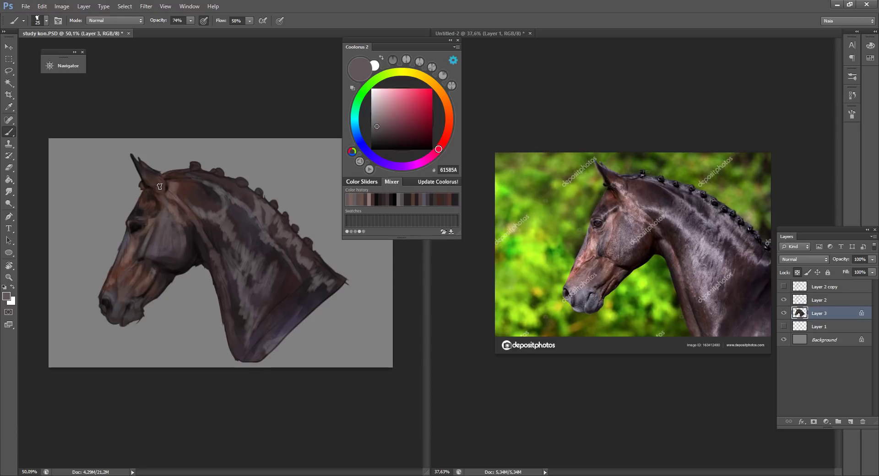
- Lighten the ear with grey and darken the mane braids along the crest with near-black
{"action": "left_click_drag", "start_coordinate": [136, 164], "coordinate": [139, 174]}
{"action": "left_click", "coordinate": [202, 251], "text": "alt"}
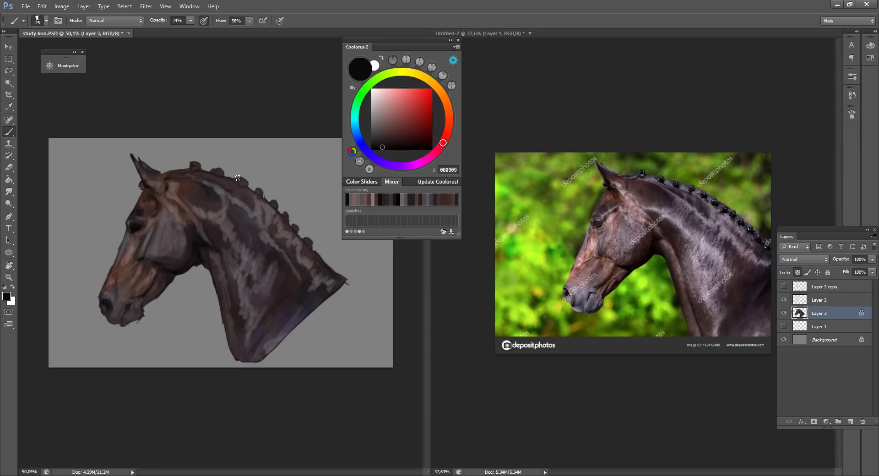
{"action": "mouse_move", "coordinate": [243, 182]}
{"action": "left_mouse_down"}
{"action": "mouse_move", "coordinate": [175, 167]}
{"action": "mouse_move", "coordinate": [198, 170]}
{"action": "left_mouse_up"}
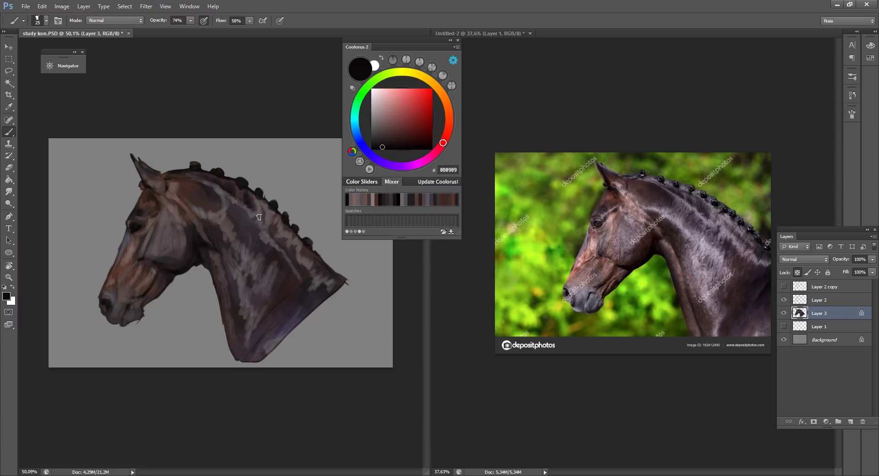
{"action": "left_click_drag", "start_coordinate": [311, 247], "coordinate": [322, 263]}
- Glaze the nose and muzzle with warm brown (6C4629) using the Hard Round 19 2 brush at 494 px and 23% hardness
{"action": "left_click_drag", "start_coordinate": [450, 119], "coordinate": [446, 102]}
{"action": "left_click", "coordinate": [409, 124]}
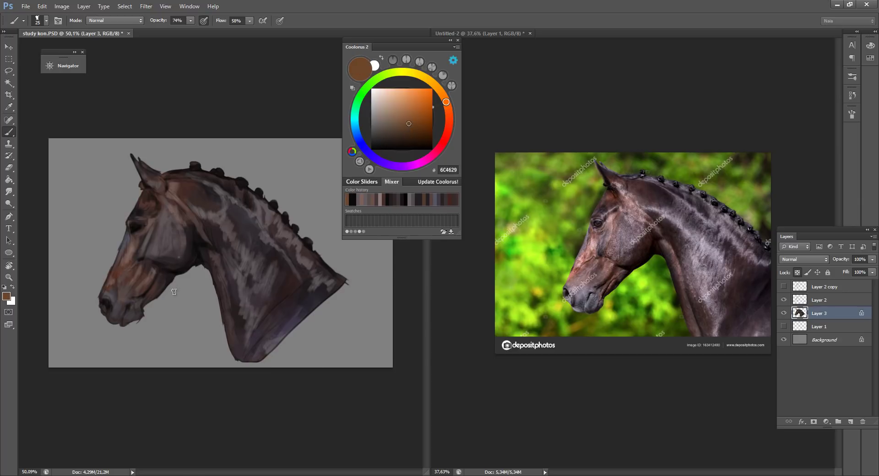
{"action": "right_click", "coordinate": [209, 392]}
{"action": "left_click", "coordinate": [217, 368]}
{"action": "left_click", "coordinate": [265, 278]}
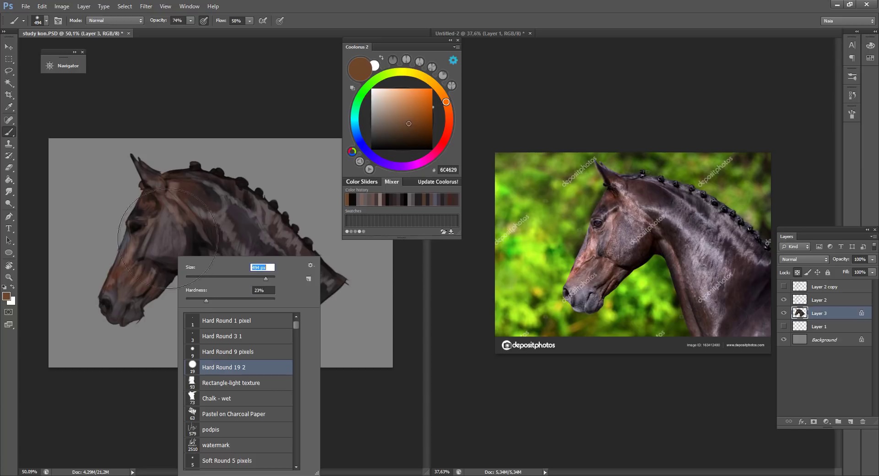
{"action": "left_click", "coordinate": [114, 264]}
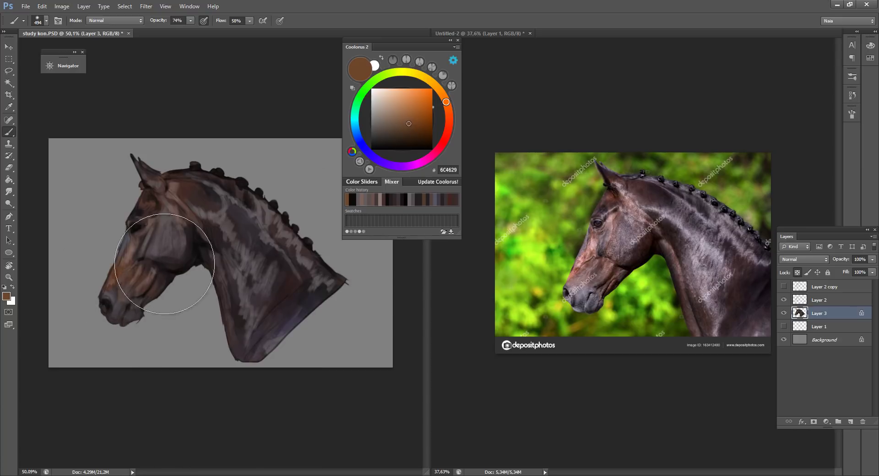
- Glaze reddish brown (8F4837) over the head and neck with the soft brush reduced to 400 px
{"action": "left_click", "coordinate": [447, 124]}
{"action": "left_click", "coordinate": [408, 115]}
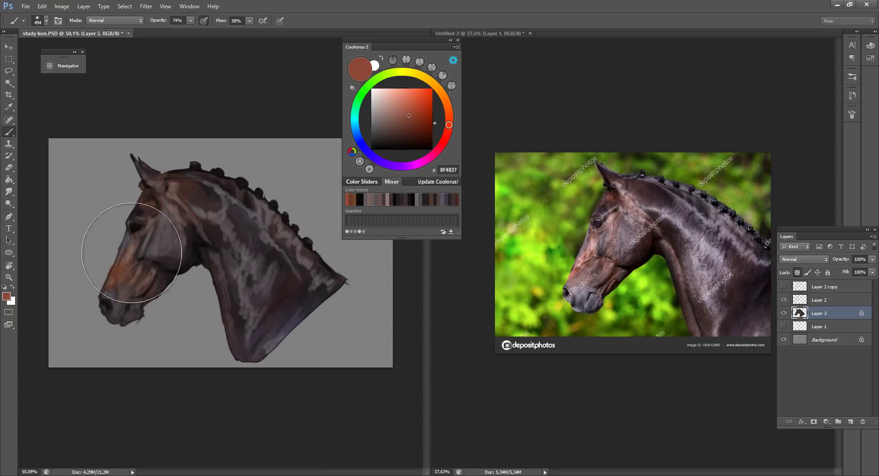
{"action": "key", "text": "bracketleft"}
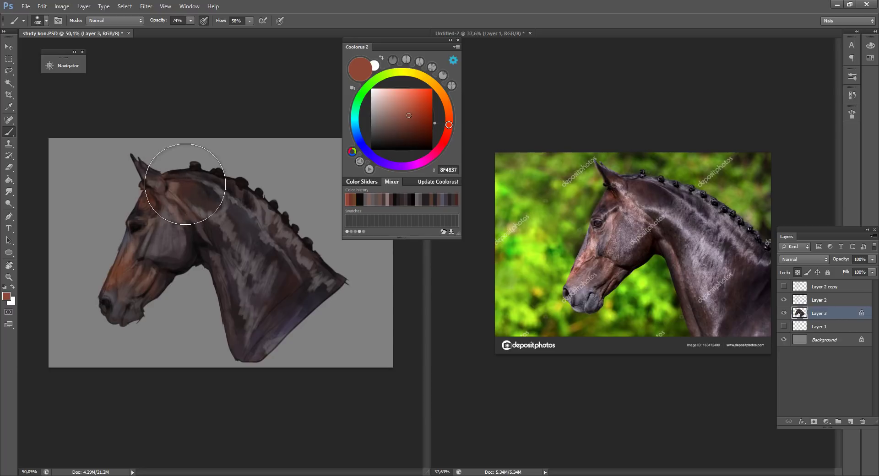
{"action": "mouse_move", "coordinate": [206, 229]}
{"action": "left_mouse_down"}
{"action": "mouse_move", "coordinate": [216, 265]}
{"action": "mouse_move", "coordinate": [197, 246]}
{"action": "mouse_move", "coordinate": [246, 343]}
{"action": "mouse_move", "coordinate": [306, 278]}
{"action": "left_mouse_up"}
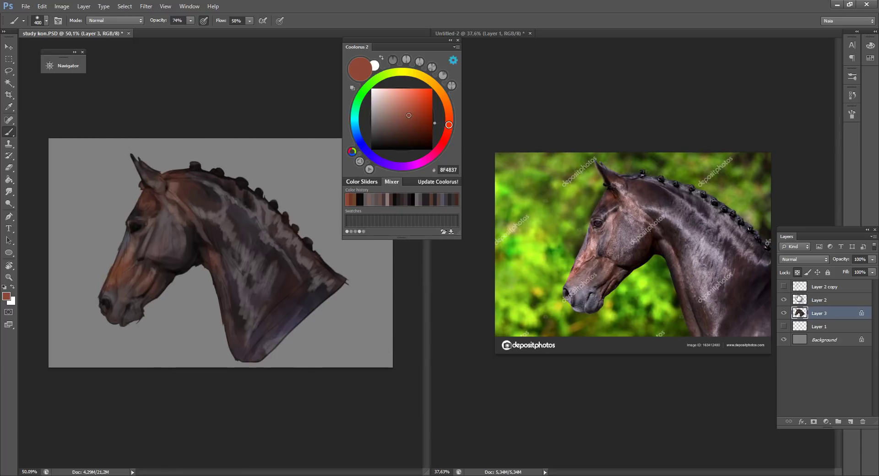
- Merge the Layer 2 sketch into a duplicate of Layer 3 and hide the original Layer 3
{"action": "left_click", "coordinate": [817, 301]}
{"action": "right_click", "coordinate": [826, 315]}
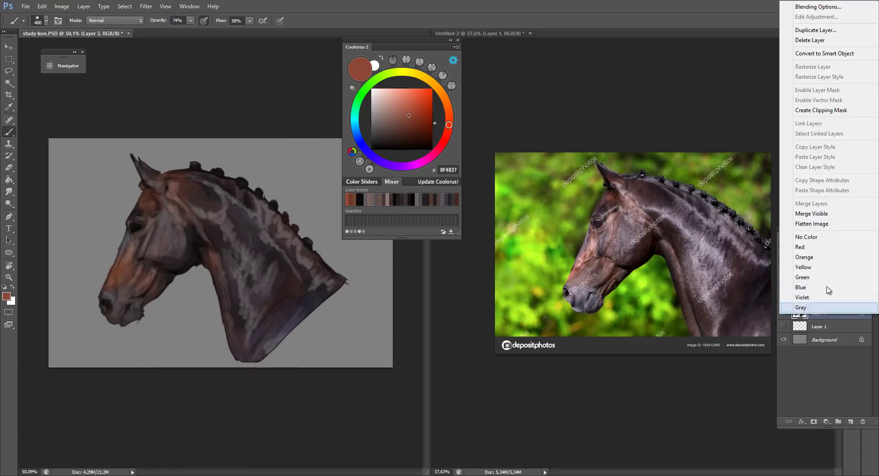
{"action": "left_click", "coordinate": [820, 32]}
{"action": "left_click", "coordinate": [518, 150]}
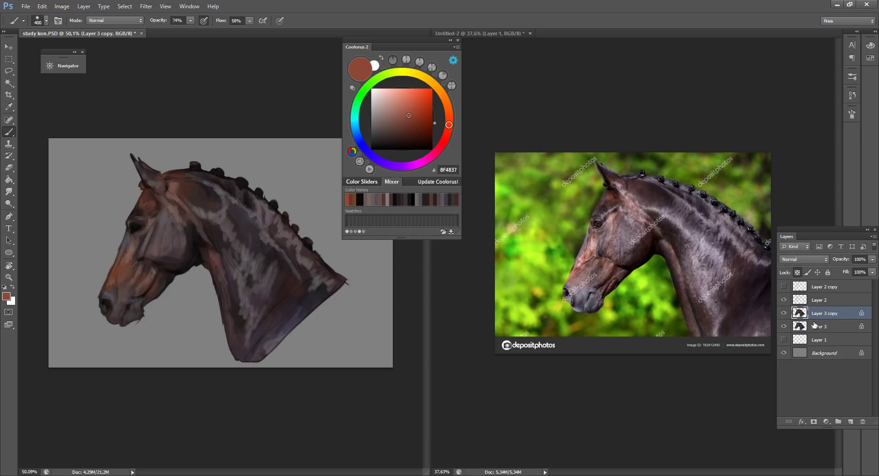
{"action": "left_click", "coordinate": [782, 313]}
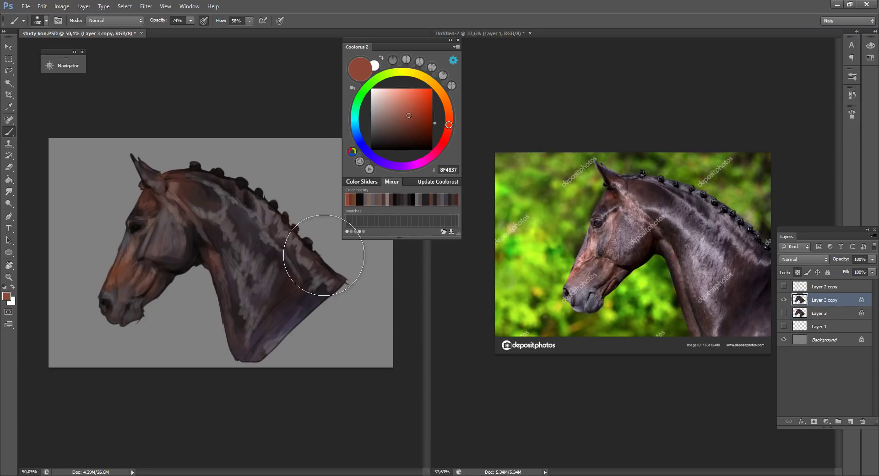
- Load the Hard Round 19 2 brush at 19 px and frame the horse's head closely in both the reference and the painting
{"action": "right_click", "coordinate": [235, 280]}
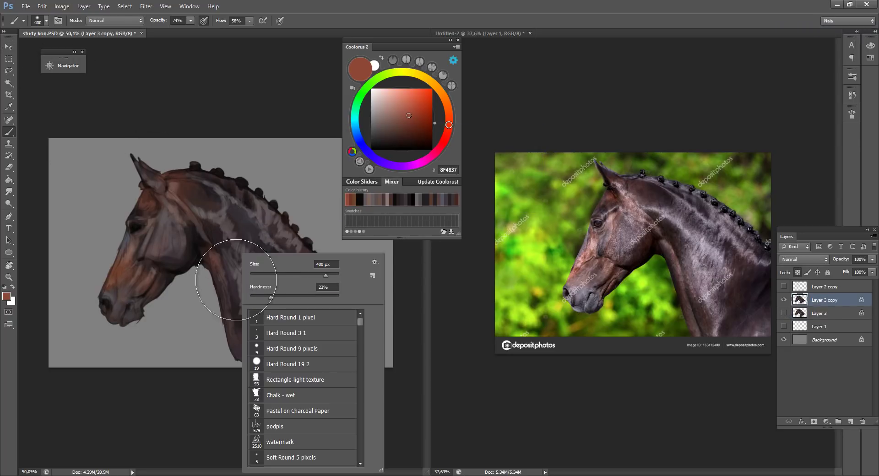
{"action": "double_click", "coordinate": [257, 364]}
{"action": "left_click", "coordinate": [624, 286]}
{"action": "scroll", "coordinate": [618, 284], "scroll_direction": "up", "scroll_amount": 4}
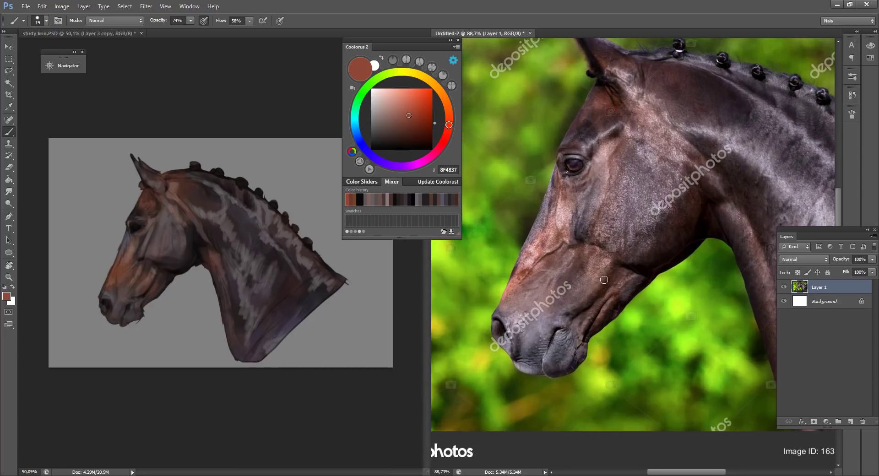
{"action": "left_click_drag", "start_coordinate": [585, 246], "coordinate": [602, 266]}
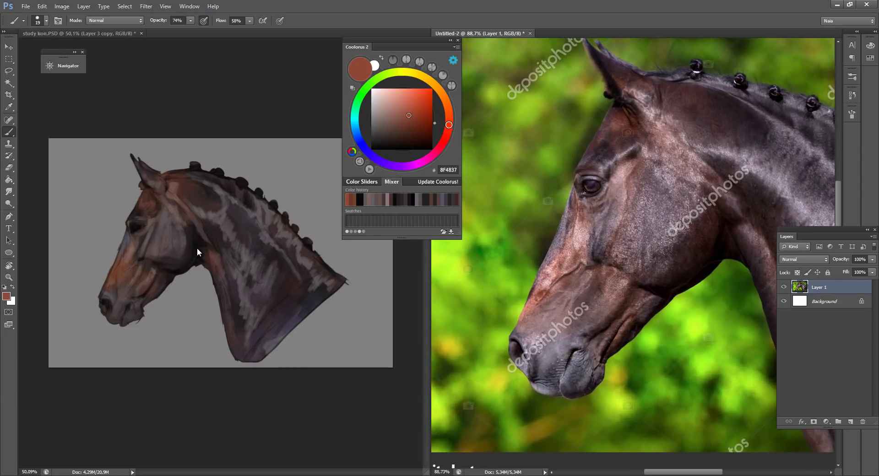
{"action": "left_click", "coordinate": [197, 248]}
{"action": "scroll", "coordinate": [63, 238], "scroll_direction": "up", "scroll_amount": 1}
{"action": "scroll", "coordinate": [62, 237], "scroll_direction": "up", "scroll_amount": 3}
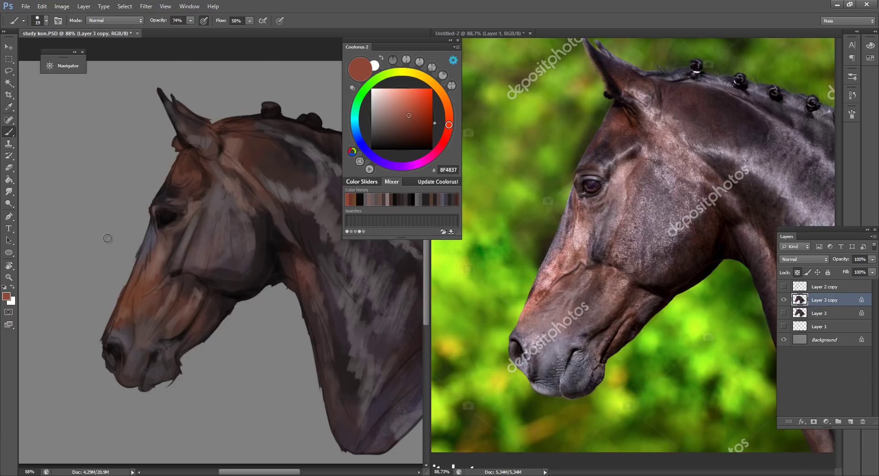
{"action": "scroll", "coordinate": [142, 258], "scroll_direction": "up", "scroll_amount": 1}
{"action": "left_click_drag", "start_coordinate": [145, 260], "coordinate": [151, 264]}
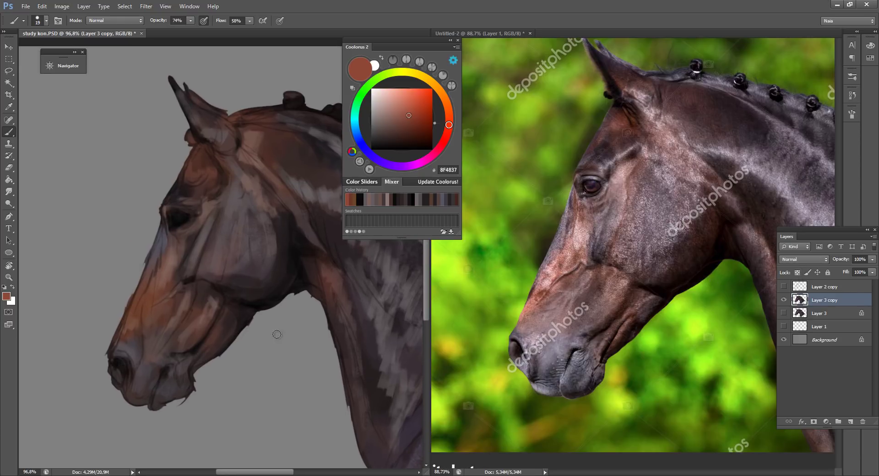
- Redefine the underside of the jaw down to the chin with near-black (090707), reducing the brush from size 15 to 8
{"action": "key", "text": "e"}
{"action": "key", "text": "b"}
{"action": "left_click", "coordinate": [261, 303], "text": "alt"}
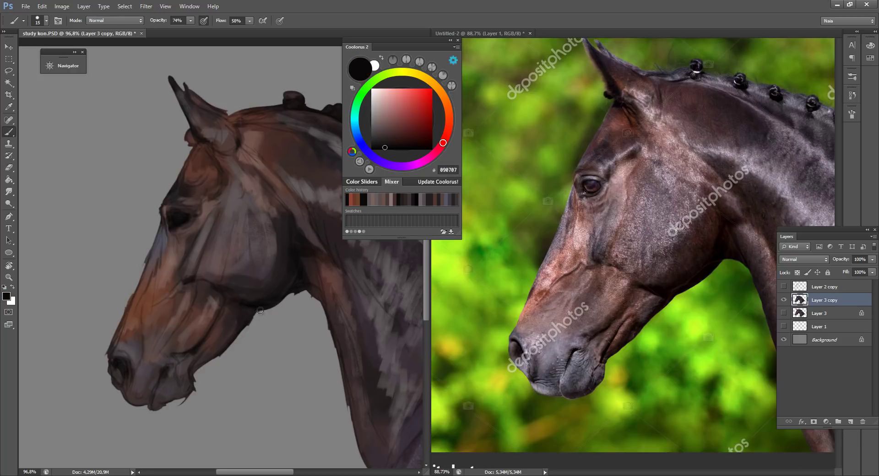
{"action": "left_click_drag", "start_coordinate": [261, 306], "coordinate": [196, 371]}
{"action": "mouse_move", "coordinate": [219, 344]}
{"action": "left_mouse_down"}
{"action": "mouse_move", "coordinate": [232, 329]}
{"action": "mouse_move", "coordinate": [193, 371]}
{"action": "mouse_move", "coordinate": [223, 336]}
{"action": "mouse_move", "coordinate": [209, 345]}
{"action": "left_mouse_up"}
{"action": "key", "text": "["}
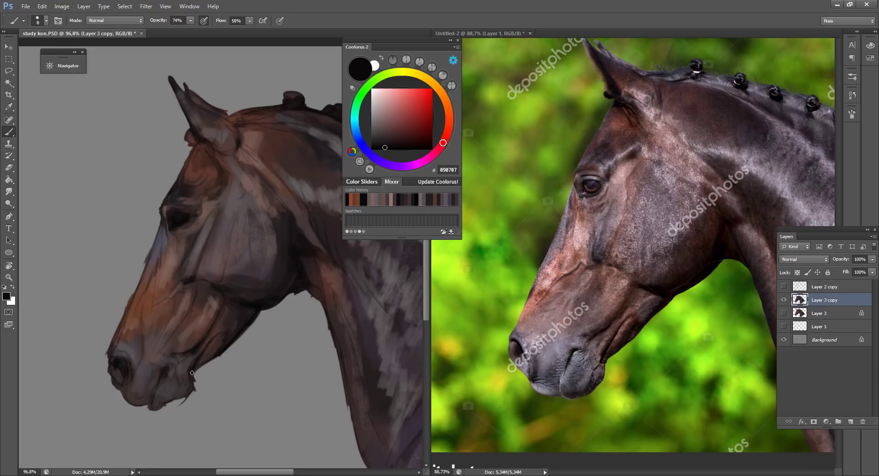
- Blend the lower cheek and jaw with sampled dark and mid browns (282020, 60453F, 584A45), using brush sizes 8 to 10
{"action": "left_click", "coordinate": [214, 352], "text": "alt"}
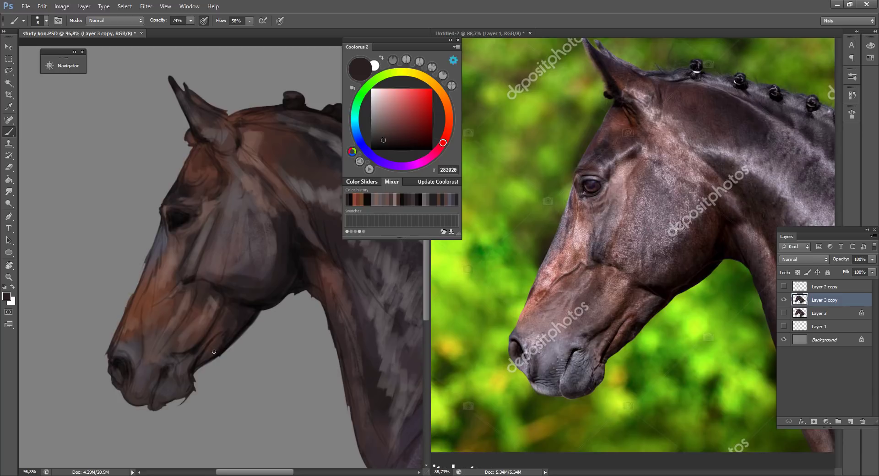
{"action": "left_click", "coordinate": [208, 314], "text": "alt"}
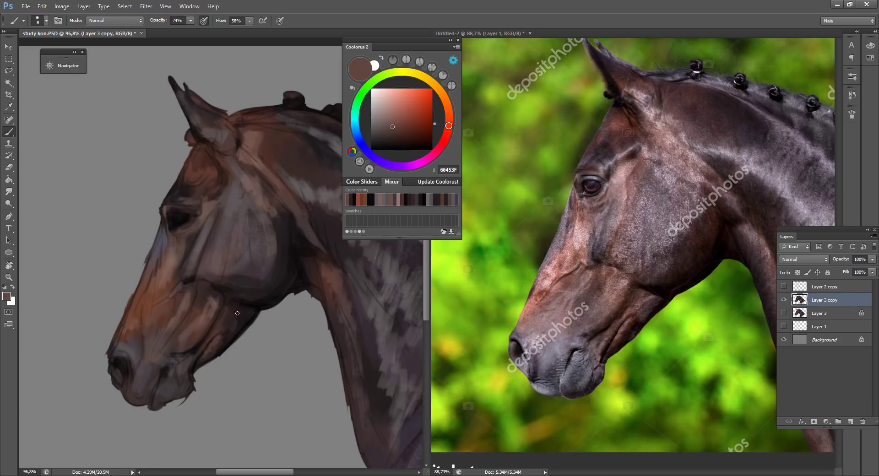
{"action": "left_click", "coordinate": [212, 303], "text": "alt"}
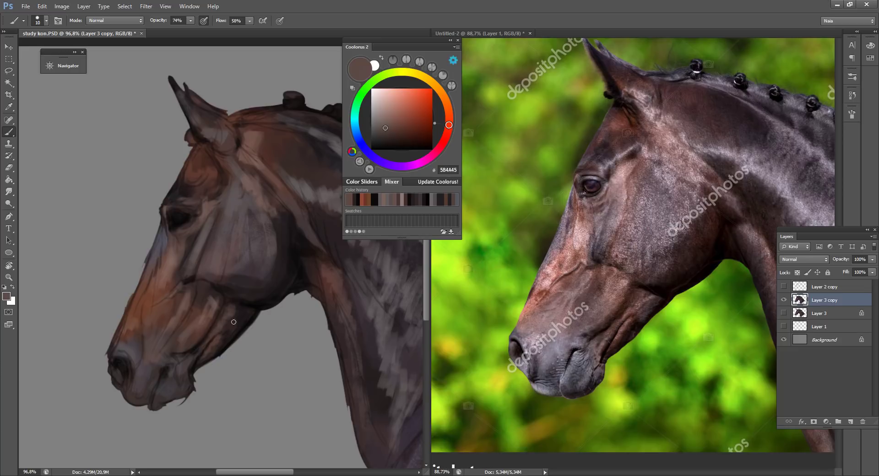
{"action": "left_click", "coordinate": [259, 266], "text": "alt"}
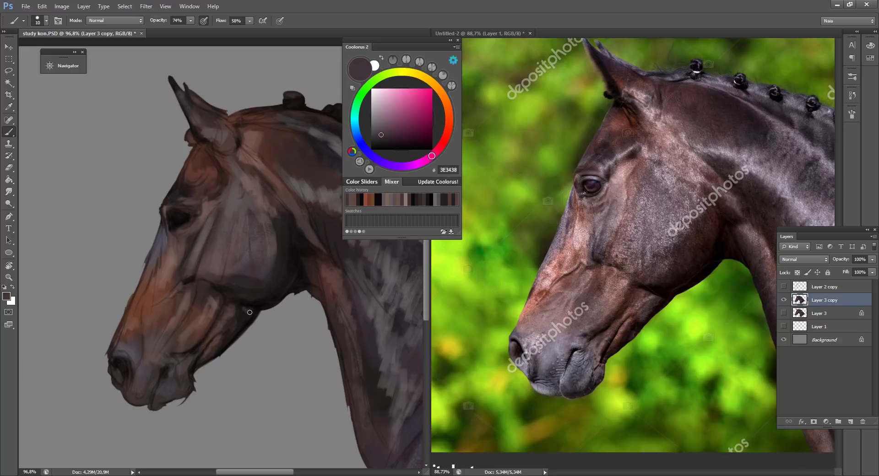
- Shade from the lower cheek to the corner of the mouth with dark tones (241A19, 110E0E) at brush size 20
{"action": "key", "text": "bracketright"}
{"action": "left_click", "coordinate": [220, 311], "text": "alt"}
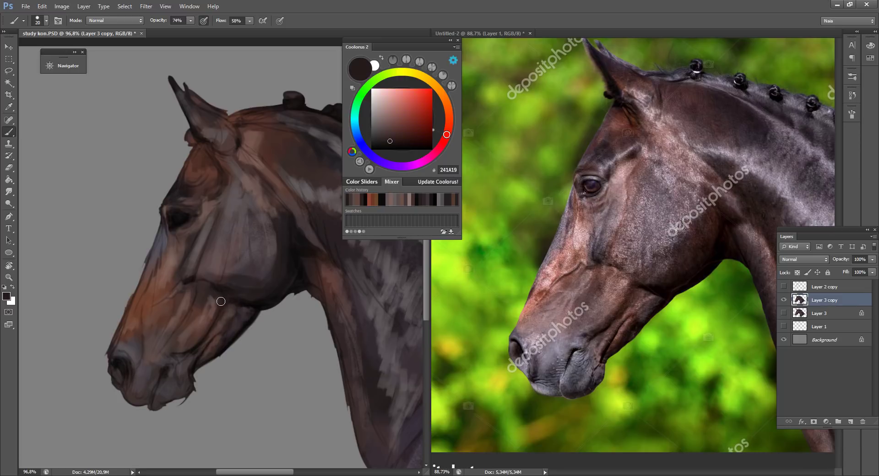
{"action": "left_click_drag", "start_coordinate": [220, 316], "coordinate": [200, 342]}
{"action": "left_click", "coordinate": [197, 349], "text": "alt"}
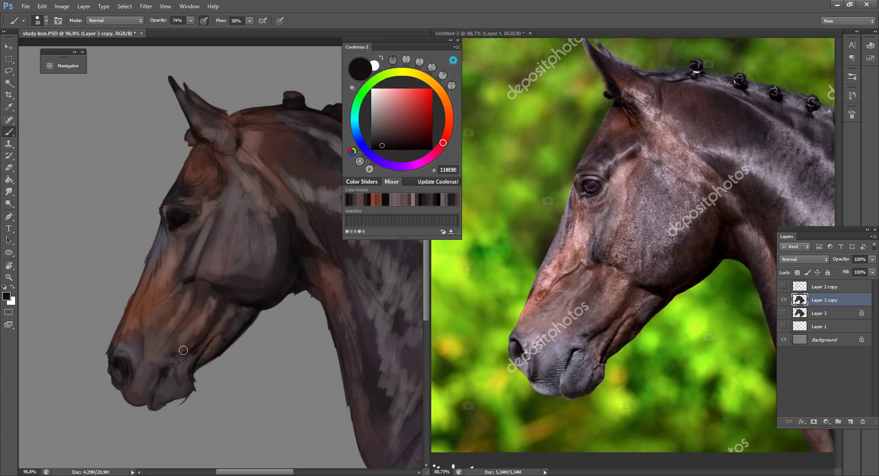
{"action": "left_click", "coordinate": [177, 353], "text": "alt"}
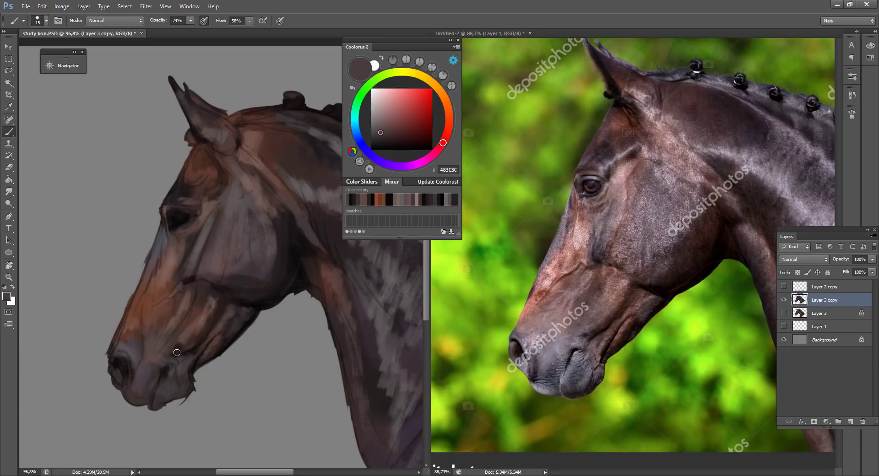
- Add light grey highlights (7C6E70) at the corner of the mouth and blend the lips with darker grey (524C4E)
{"action": "left_click", "coordinate": [298, 195], "text": "alt"}
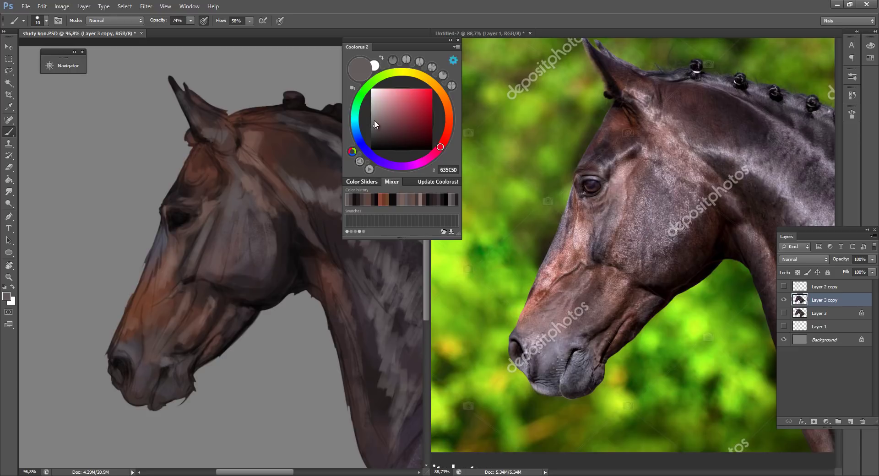
{"action": "left_click", "coordinate": [295, 196], "text": "alt"}
{"action": "left_click_drag", "start_coordinate": [167, 361], "coordinate": [170, 365]}
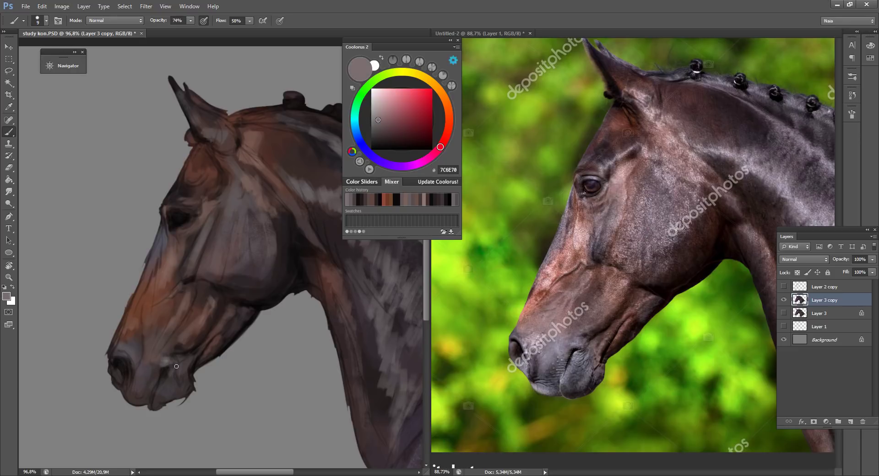
{"action": "left_click", "coordinate": [166, 360], "text": "alt"}
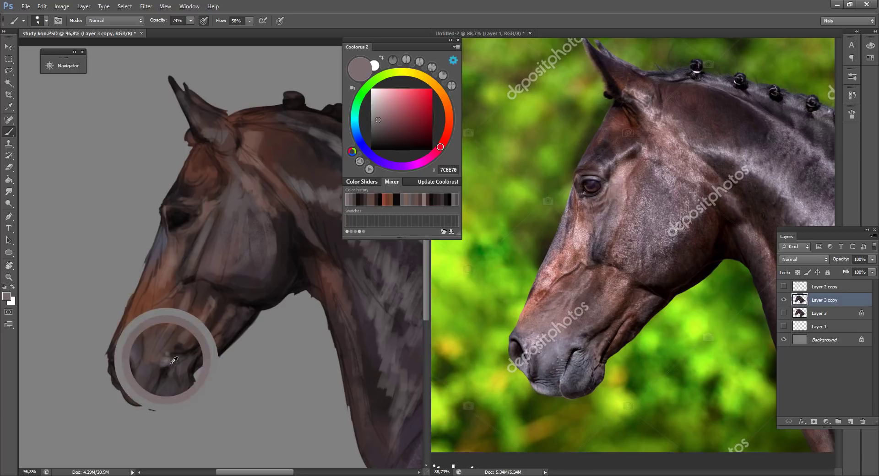
- Paint blue-grey highlights (6F7A7F) on the lower lip and chin, blending with a darker sampled grey at brush size 10
{"action": "left_click", "coordinate": [166, 388], "text": "alt"}
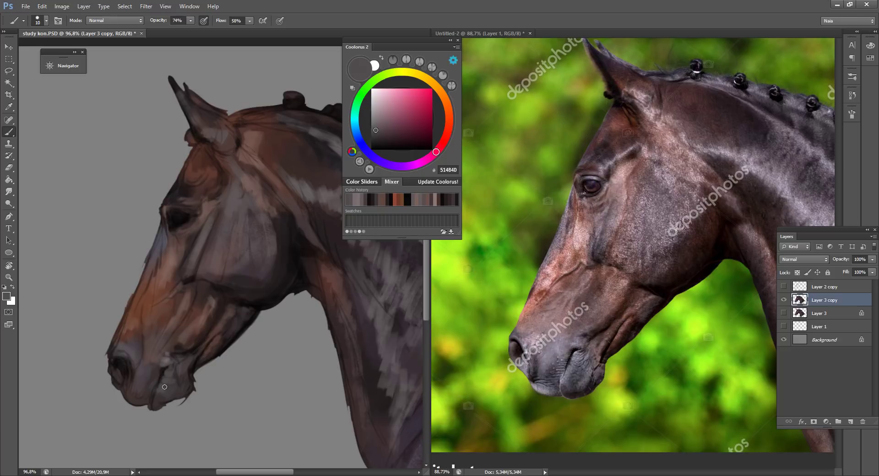
{"action": "left_click", "coordinate": [357, 128]}
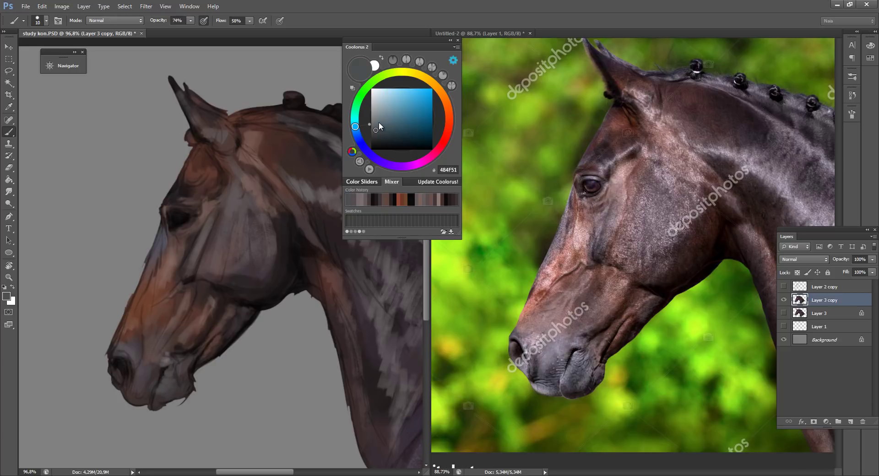
{"action": "left_click", "coordinate": [380, 120]}
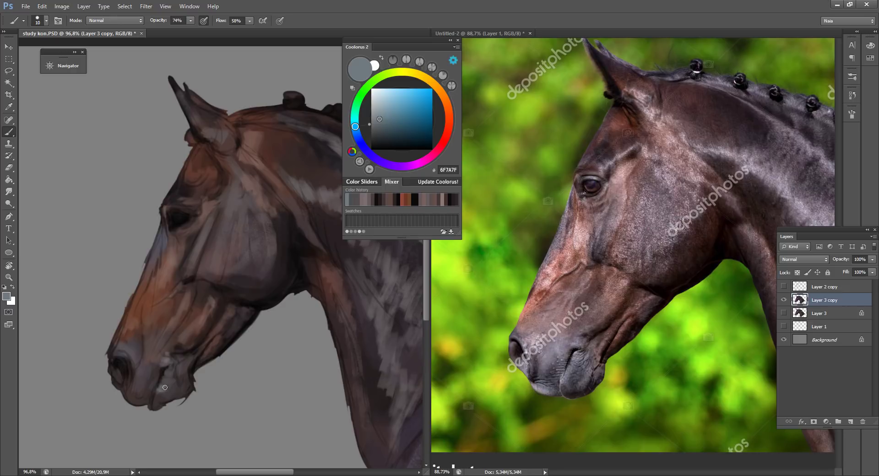
{"action": "left_click", "coordinate": [158, 391], "text": "alt"}
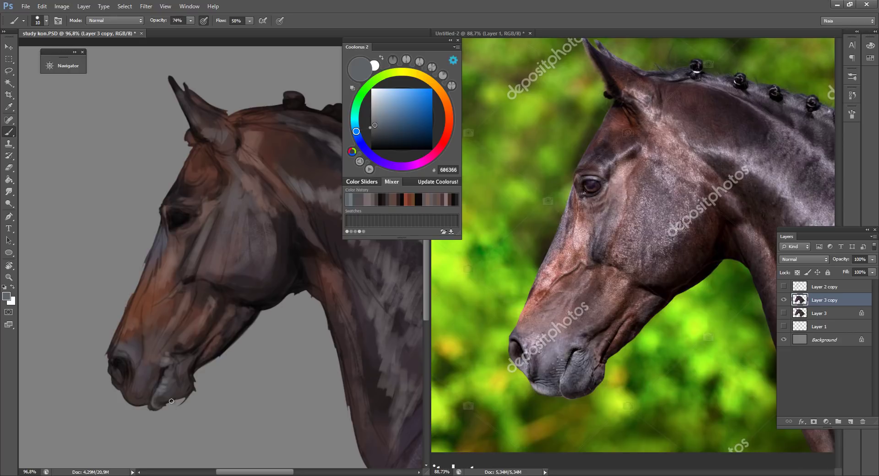
{"action": "left_click", "coordinate": [171, 401], "text": "alt"}
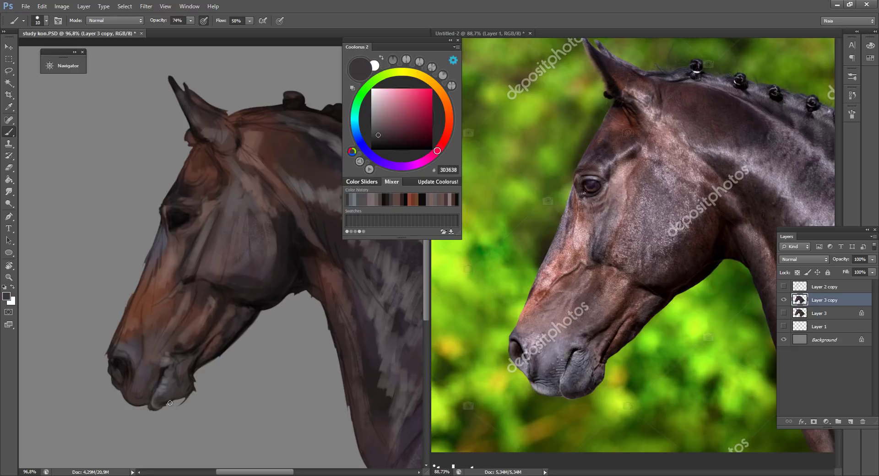
- Darken the back and underside of the chin with sampled near-black tones (1A1616, 1A1515)
{"action": "left_click", "coordinate": [192, 372], "text": "alt"}
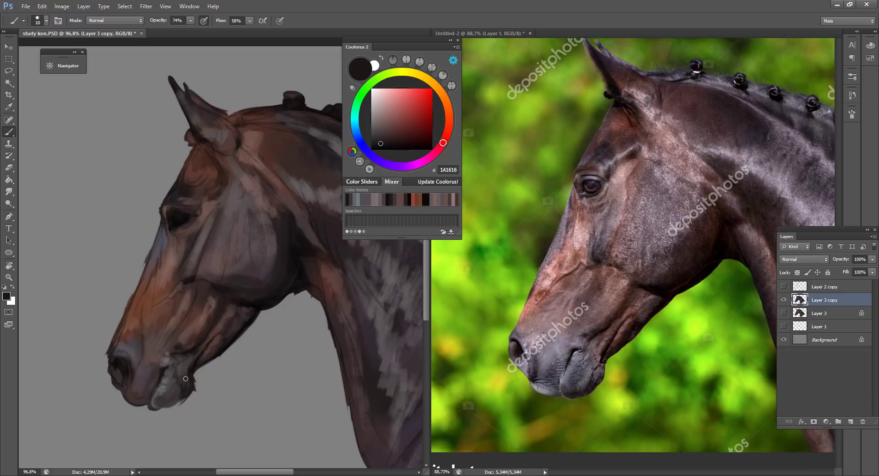
{"action": "left_click", "coordinate": [189, 382], "text": "alt"}
{"action": "left_click", "coordinate": [189, 364], "text": "alt"}
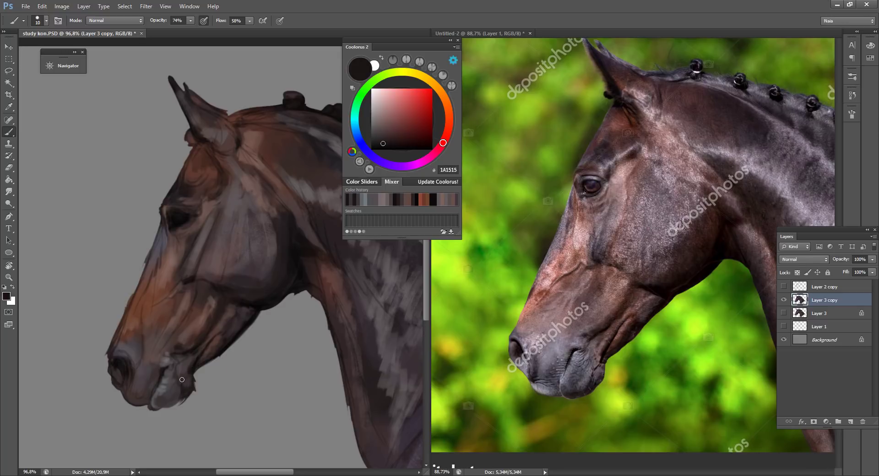
{"action": "mouse_move", "coordinate": [183, 400]}
{"action": "left_mouse_down"}
{"action": "mouse_move", "coordinate": [158, 407]}
{"action": "mouse_move", "coordinate": [177, 402]}
{"action": "left_mouse_up"}
- Tint the chin and the front of the upper lip with dark blue-grey (323844) at brush size 20
{"action": "left_click", "coordinate": [356, 131]}
{"action": "left_click", "coordinate": [387, 133]}
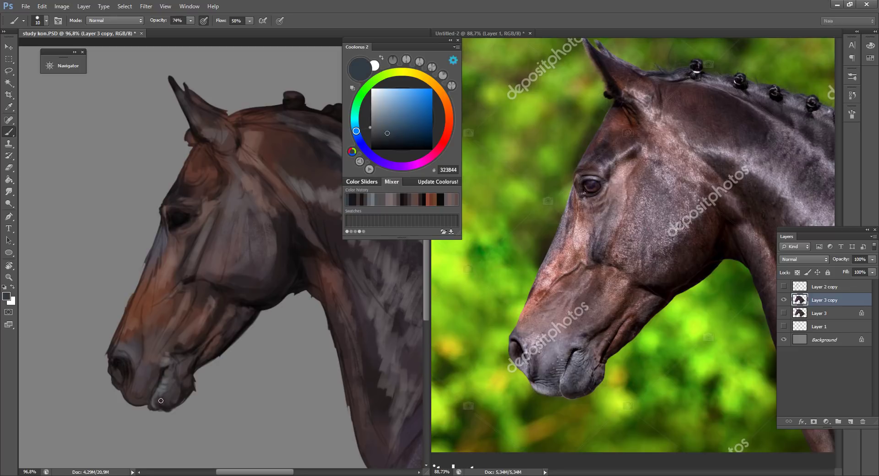
{"action": "key", "text": "bracketright"}
{"action": "key", "text": "bracketright"}
{"action": "mouse_move", "coordinate": [163, 399]}
{"action": "left_mouse_down"}
{"action": "mouse_move", "coordinate": [171, 377]}
{"action": "mouse_move", "coordinate": [179, 389]}
{"action": "mouse_move", "coordinate": [171, 391]}
{"action": "mouse_move", "coordinate": [184, 371]}
{"action": "left_mouse_up"}
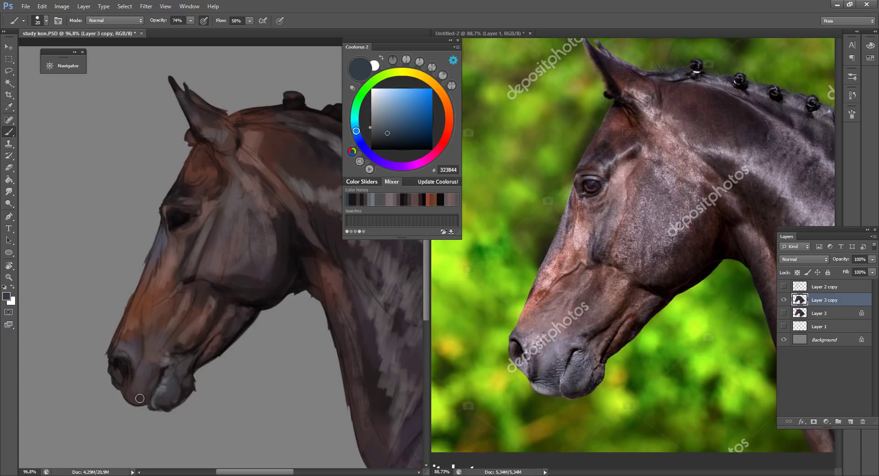
{"action": "mouse_move", "coordinate": [135, 393]}
{"action": "left_mouse_down"}
{"action": "mouse_move", "coordinate": [152, 373]}
{"action": "mouse_move", "coordinate": [144, 390]}
{"action": "left_mouse_up"}
- Deepen the inside of the nostril with sampled near-black tones (100E0E, 151212) at brush size 10
{"action": "key", "text": "bracketleft"}
{"action": "key", "text": "bracketleft"}
{"action": "left_click", "coordinate": [125, 364], "text": "alt"}
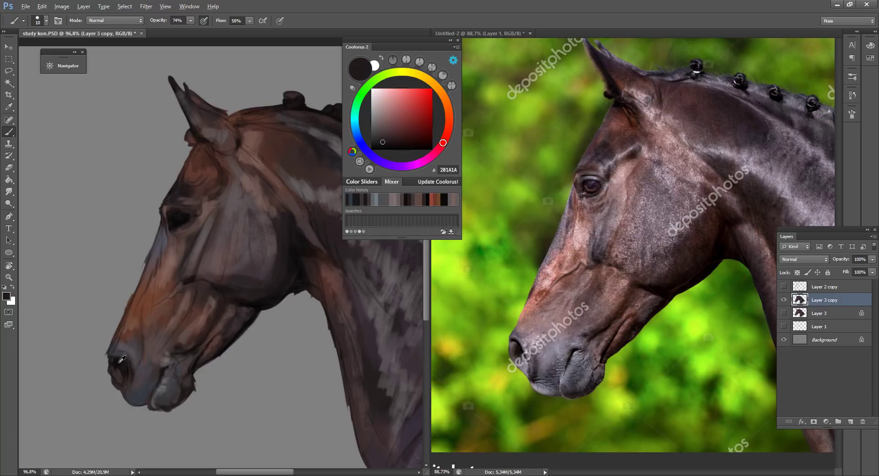
{"action": "left_click", "coordinate": [122, 360], "text": "alt"}
{"action": "left_click_drag", "start_coordinate": [112, 358], "coordinate": [125, 362]}
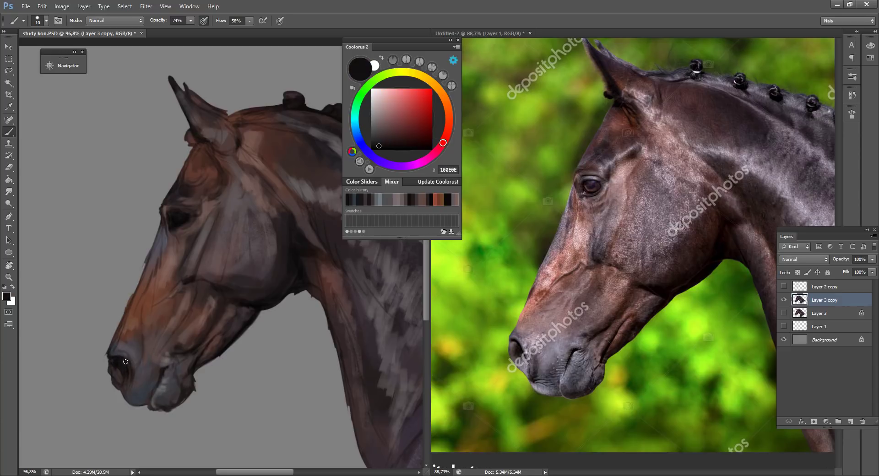
{"action": "left_click", "coordinate": [126, 360], "text": "alt"}
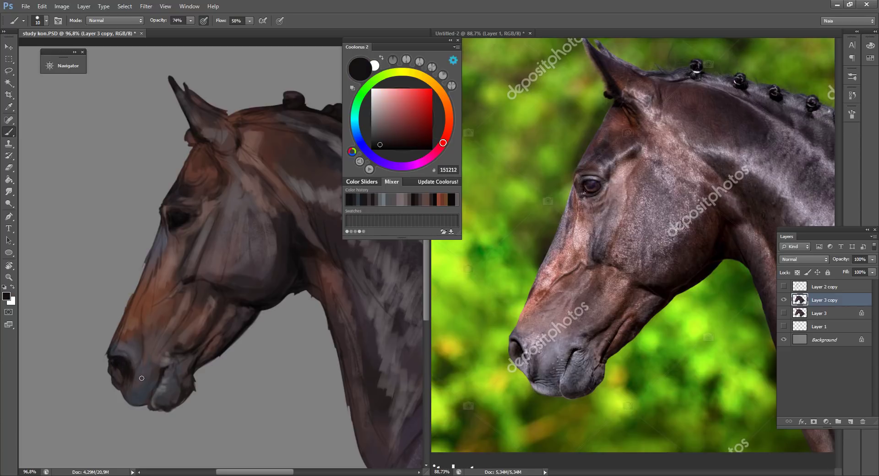
- Blend the area above and behind the nostril with sampled mid greys (544F53)
{"action": "left_click", "coordinate": [169, 359], "text": "alt"}
{"action": "left_click", "coordinate": [135, 345], "text": "alt"}
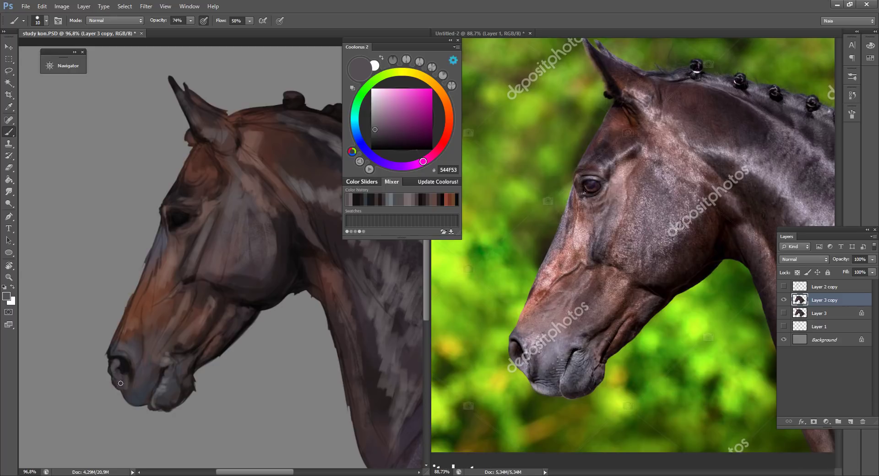
{"action": "left_click", "coordinate": [140, 362], "text": "alt"}
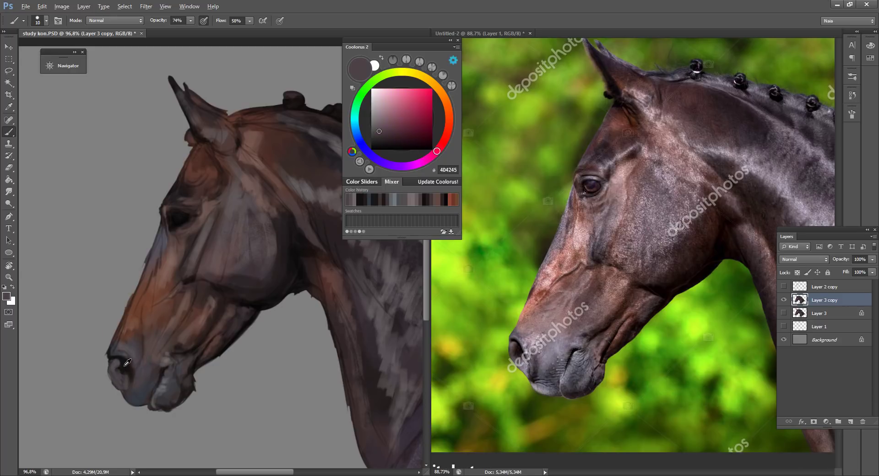
{"action": "left_click", "coordinate": [125, 365], "text": "alt"}
- Erase the rough edge in front of the nostril and redefine the nostril with near-black (161312) at brush size 8
{"action": "key", "text": "e"}
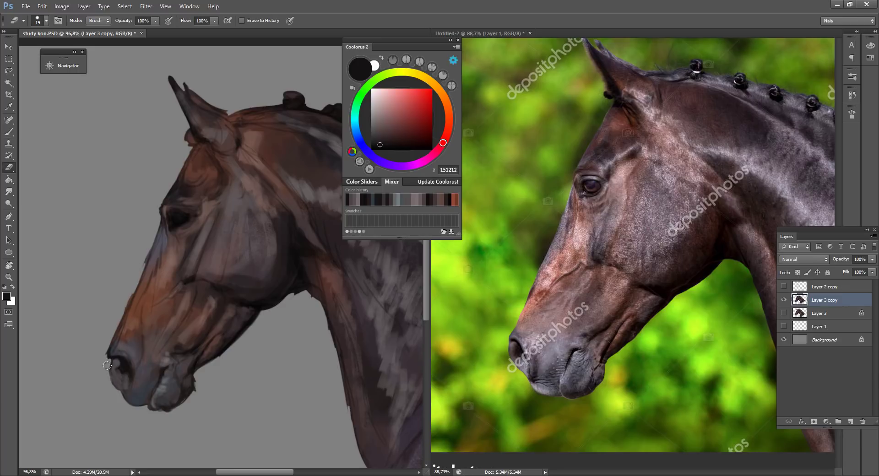
{"action": "left_click_drag", "start_coordinate": [107, 366], "coordinate": [115, 386]}
{"action": "key", "text": "b"}
{"action": "left_click", "coordinate": [132, 368], "text": "alt"}
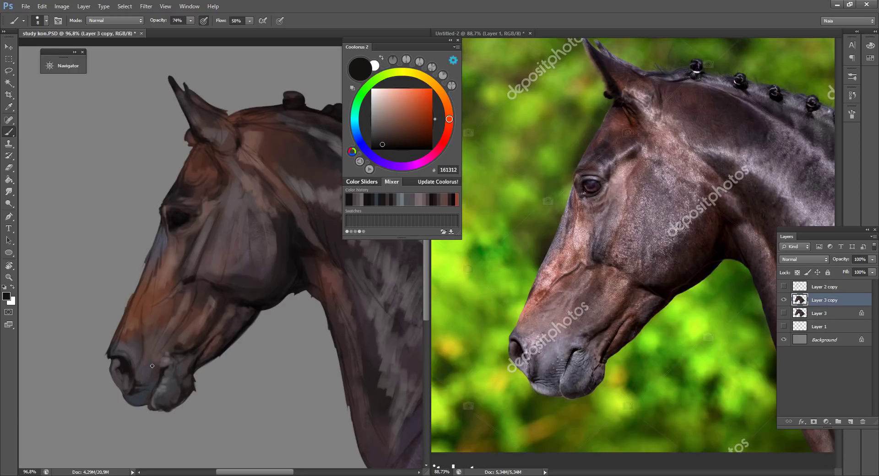
- Lighten the lower edge of the upper lip with greys (5F5859, 808080), using brush sizes 8 to 10
{"action": "left_click", "coordinate": [140, 393], "text": "alt"}
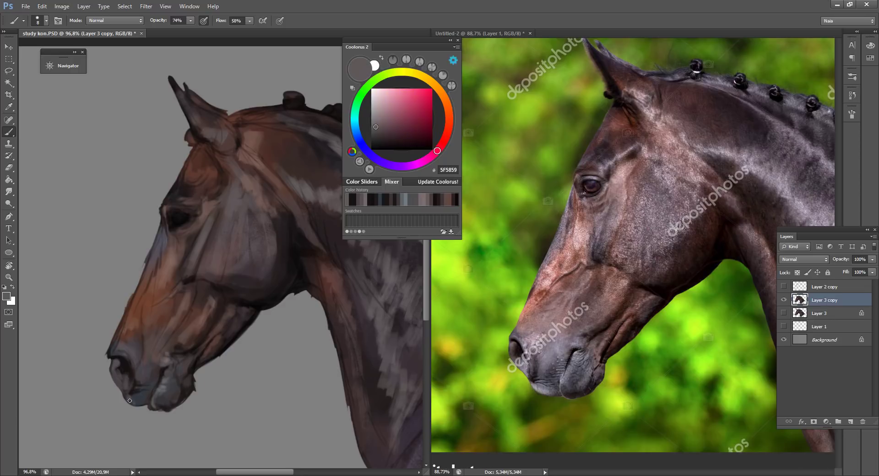
{"action": "left_click", "coordinate": [233, 392], "text": "alt"}
{"action": "key", "text": "bracketright"}
{"action": "key", "text": "bracketright"}
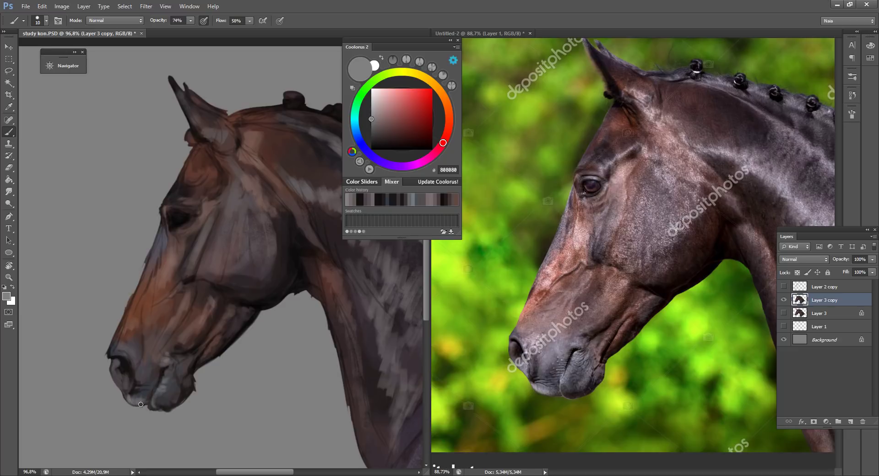
{"action": "left_click", "coordinate": [142, 402], "text": "alt"}
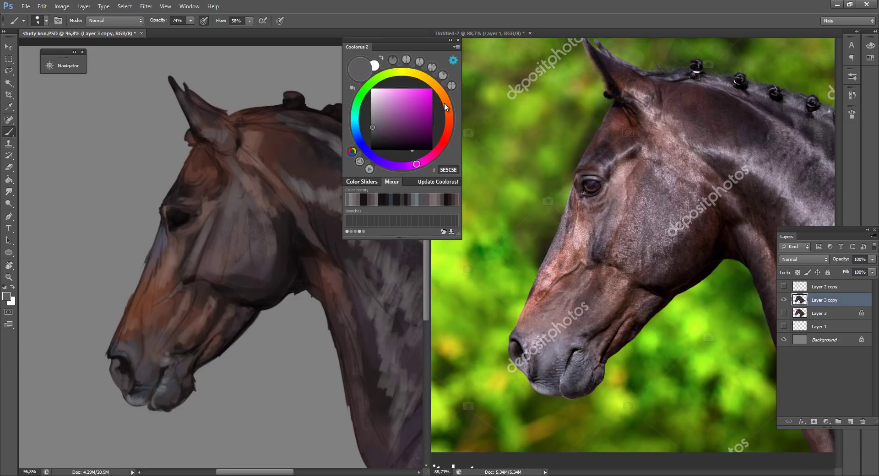
- Add thin beige highlights (AE9D7E) to the lips and erase the stray paint beneath the chin
{"action": "left_click_drag", "start_coordinate": [444, 102], "coordinate": [433, 83]}
{"action": "left_click", "coordinate": [388, 108]}
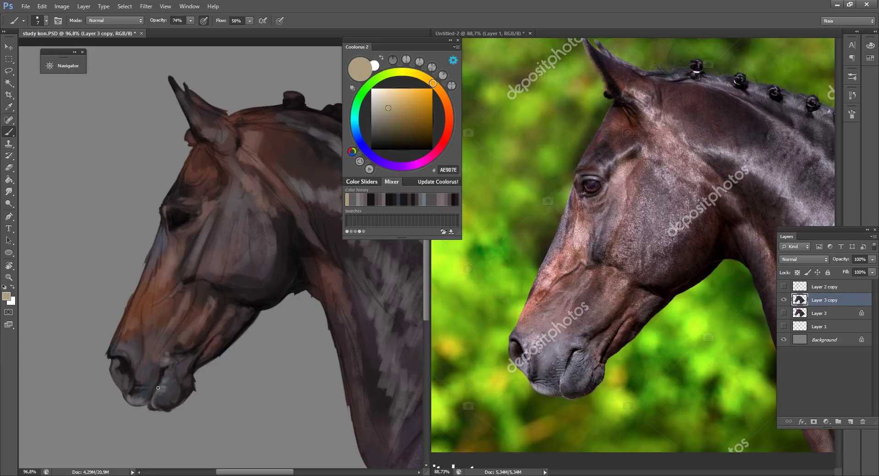
{"action": "key", "text": "e"}
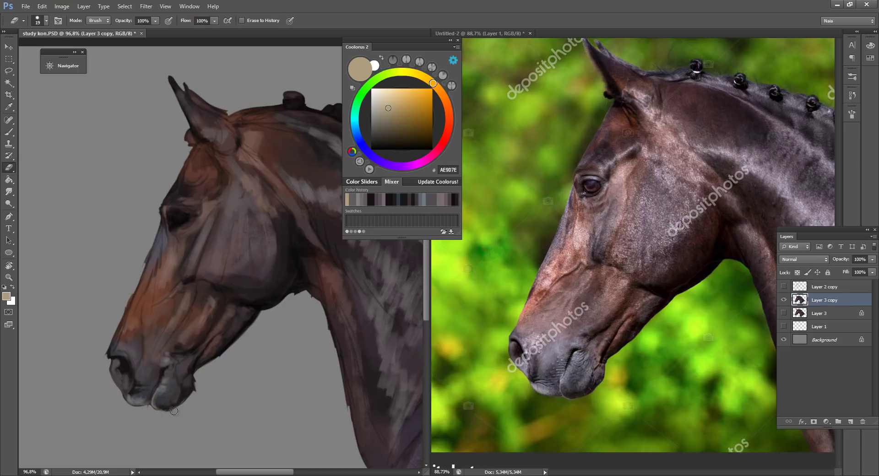
{"action": "key", "text": "b"}
- Tint the lower edge of the chin with ochre (937439) and blend it with dark grey (3A383C) at brush size 20
{"action": "left_click", "coordinate": [408, 114]}
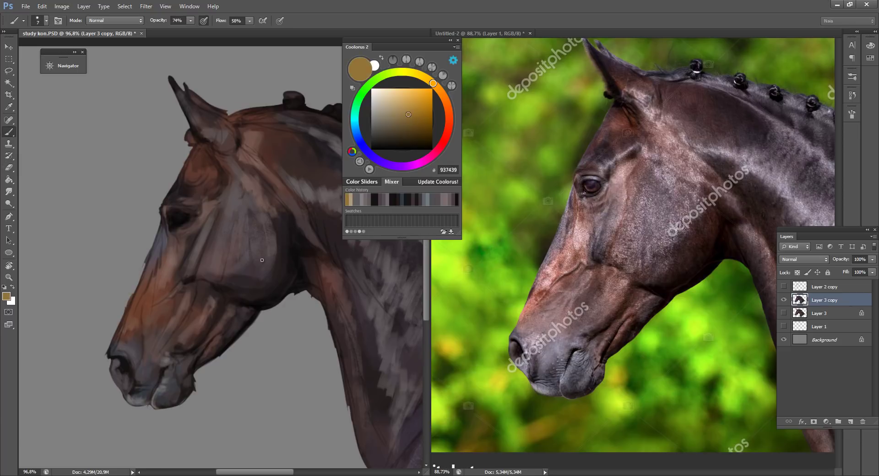
{"action": "key", "text": "bracketright"}
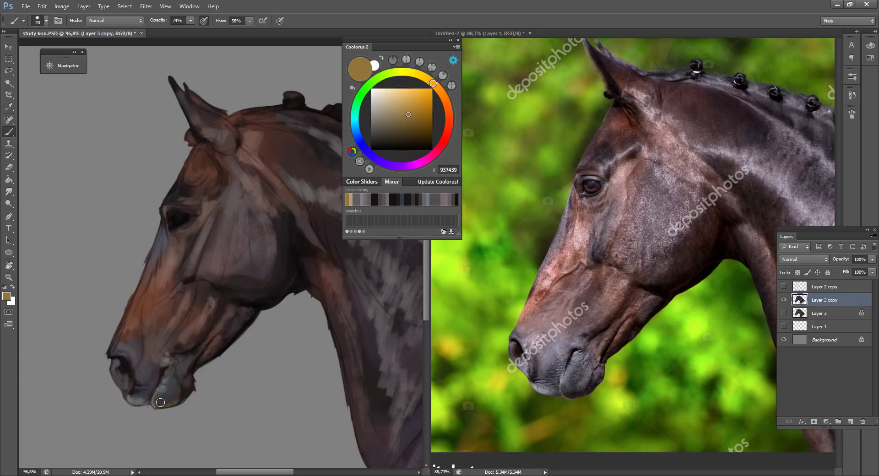
{"action": "left_click", "coordinate": [167, 402], "text": "alt"}
{"action": "left_click", "coordinate": [163, 399], "text": "alt"}
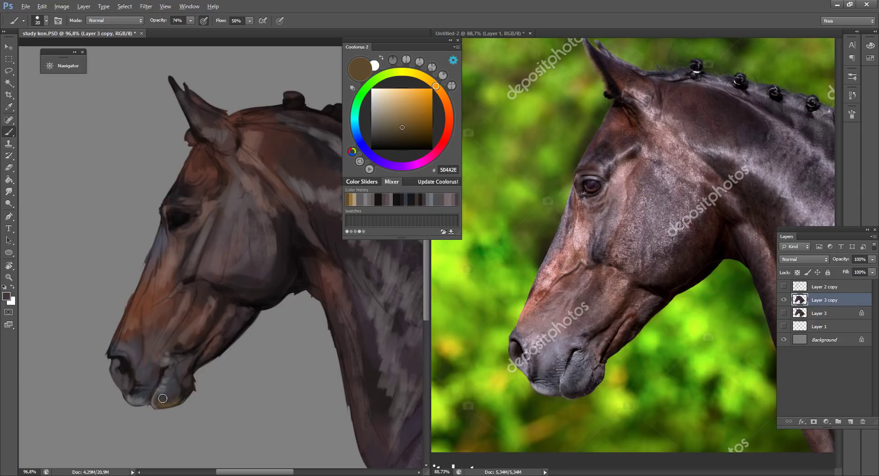
{"action": "left_click_drag", "start_coordinate": [157, 405], "coordinate": [171, 403]}
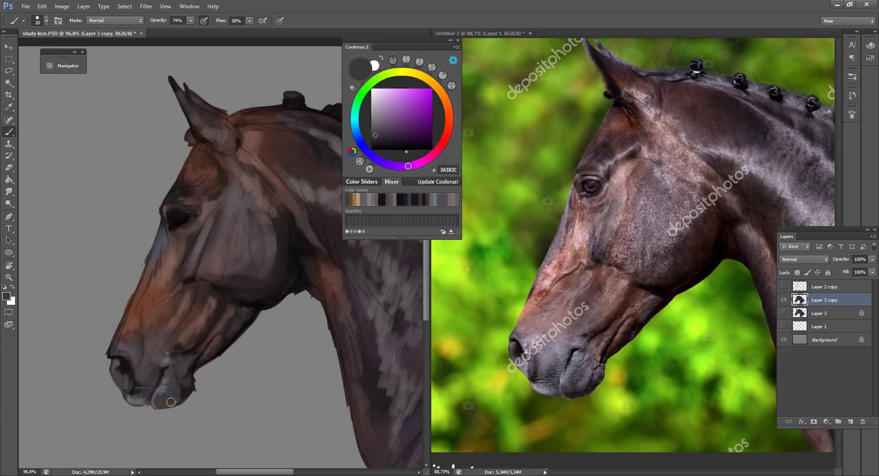
- Paint the upper and front rim of the nostril with sampled greys (5D5C68, 524D51, 4F494D), reducing the brush to size 8
{"action": "left_click", "coordinate": [143, 390], "text": "alt"}
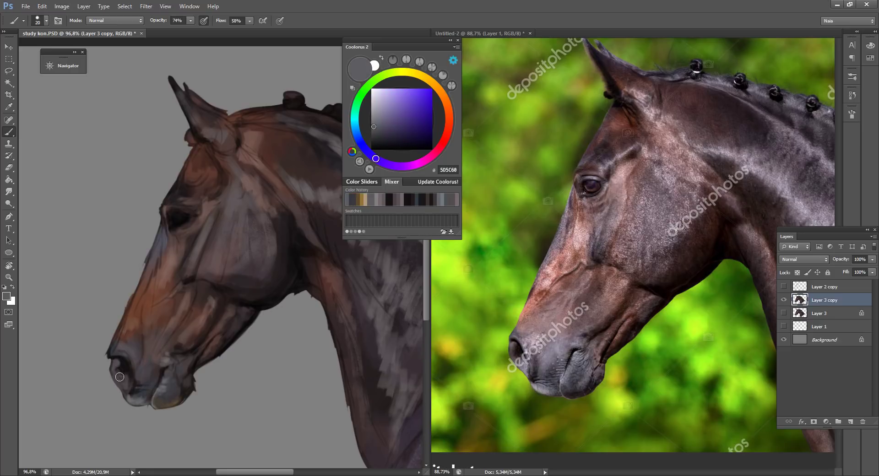
{"action": "key", "text": "bracketleft"}
{"action": "key", "text": "bracketleft"}
{"action": "left_click", "coordinate": [106, 352], "text": "alt"}
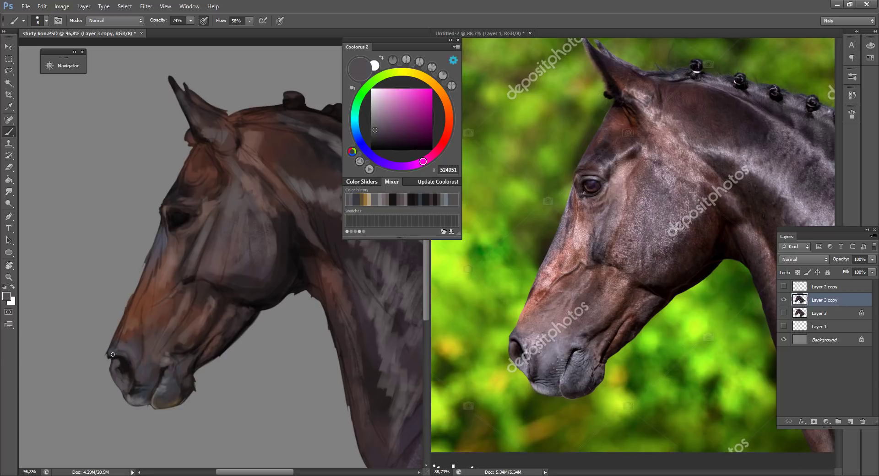
{"action": "left_click", "coordinate": [113, 354], "text": "alt"}
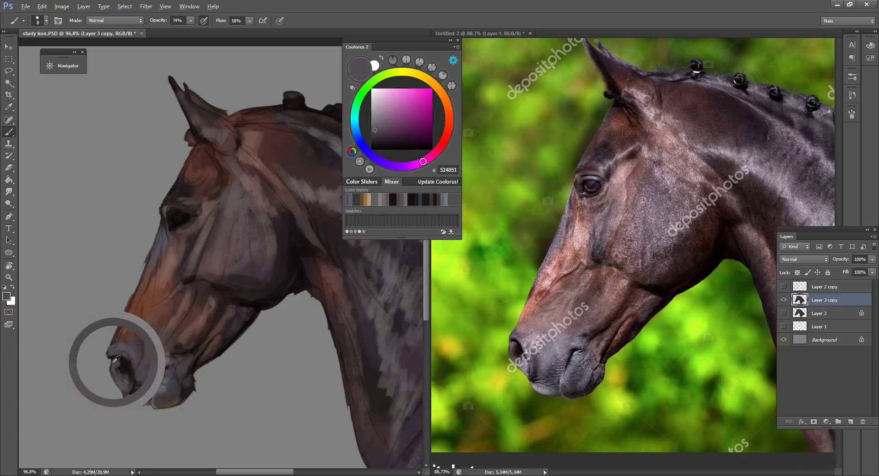
{"action": "left_click", "coordinate": [118, 351], "text": "alt"}
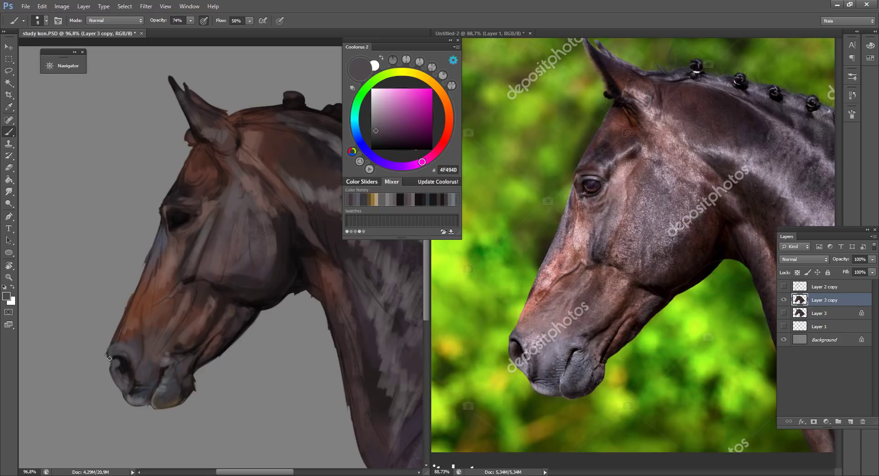
- Erase the rough outline from the nostril up along the bridge of the nose to clean the profile
{"action": "key", "text": "e"}
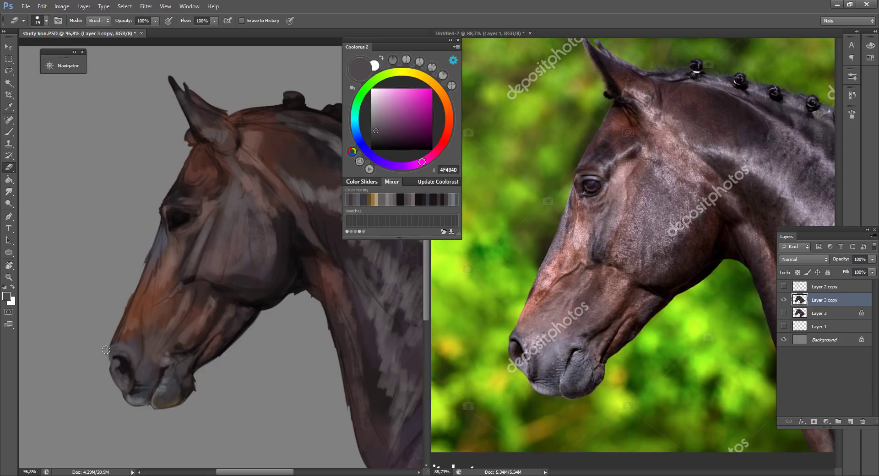
{"action": "left_click_drag", "start_coordinate": [106, 355], "coordinate": [135, 286]}
{"action": "mouse_move", "coordinate": [116, 331]}
{"action": "left_mouse_down"}
{"action": "mouse_move", "coordinate": [128, 287]}
{"action": "mouse_move", "coordinate": [152, 260]}
{"action": "mouse_move", "coordinate": [136, 240]}
{"action": "mouse_move", "coordinate": [158, 220]}
{"action": "mouse_move", "coordinate": [138, 275]}
{"action": "mouse_move", "coordinate": [148, 245]}
{"action": "left_mouse_up"}
{"action": "key", "text": "b"}
- Sharpen the nostril with near-black (151212) and model its rim with sampled greys (646164, 564F52)
{"action": "left_click", "coordinate": [120, 352], "text": "alt"}
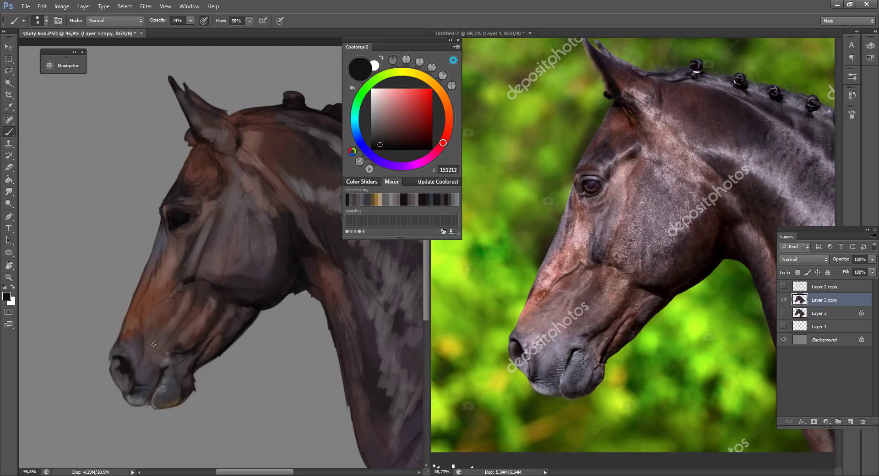
{"action": "left_click", "coordinate": [138, 385], "text": "alt"}
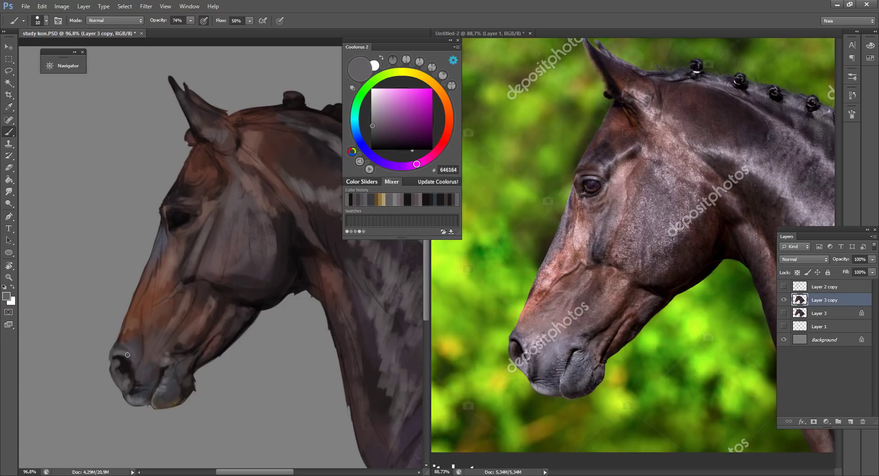
{"action": "left_click_drag", "start_coordinate": [128, 355], "coordinate": [129, 365]}
{"action": "left_click", "coordinate": [145, 366], "text": "alt"}
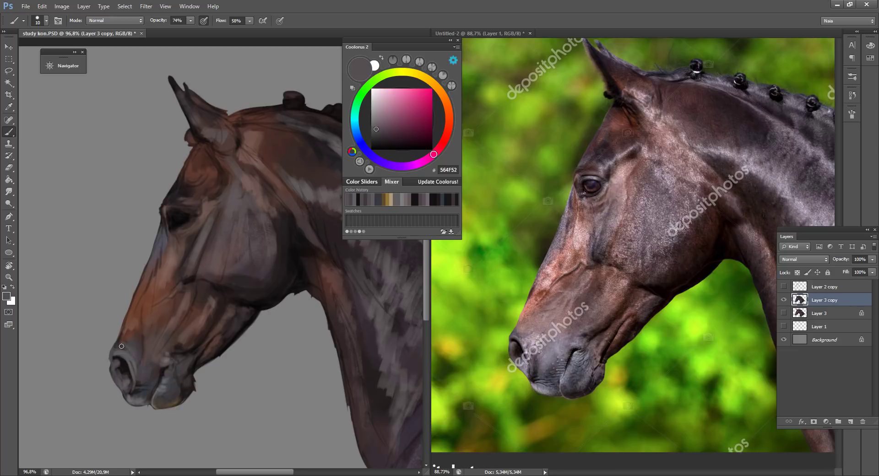
- Lighten the area above and behind the nostril with warm greys (7C6E71, 897D80), enlarging the brush to size 15
{"action": "left_click", "coordinate": [173, 349], "text": "alt"}
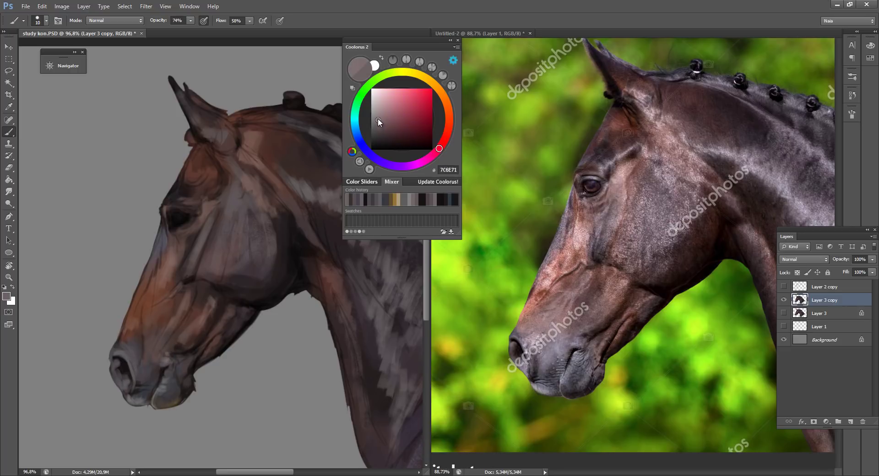
{"action": "left_click", "coordinate": [117, 365], "text": "alt"}
{"action": "mouse_move", "coordinate": [130, 362]}
{"action": "left_mouse_down"}
{"action": "mouse_move", "coordinate": [140, 355]}
{"action": "mouse_move", "coordinate": [126, 351]}
{"action": "mouse_move", "coordinate": [134, 353]}
{"action": "left_mouse_up"}
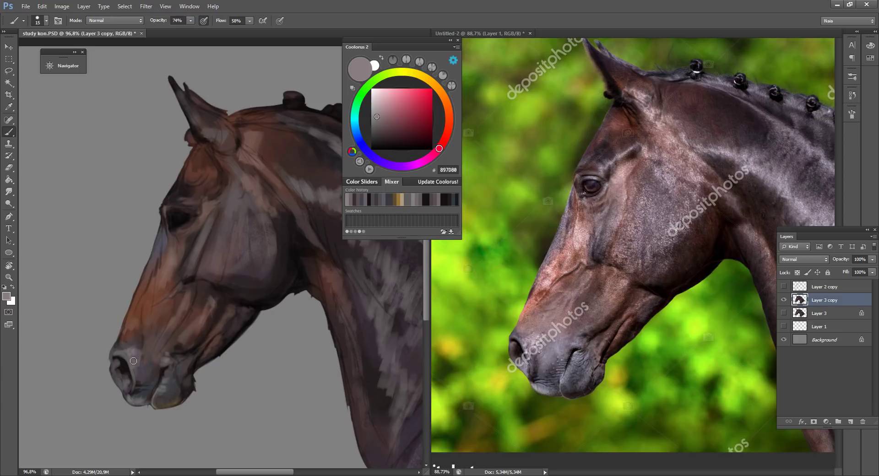
- Shade the lips with sampled 5A575A and near-black 1B1818 at brush size 9, and erase the rough edge behind the chin
{"action": "left_click", "coordinate": [140, 389], "text": "alt"}
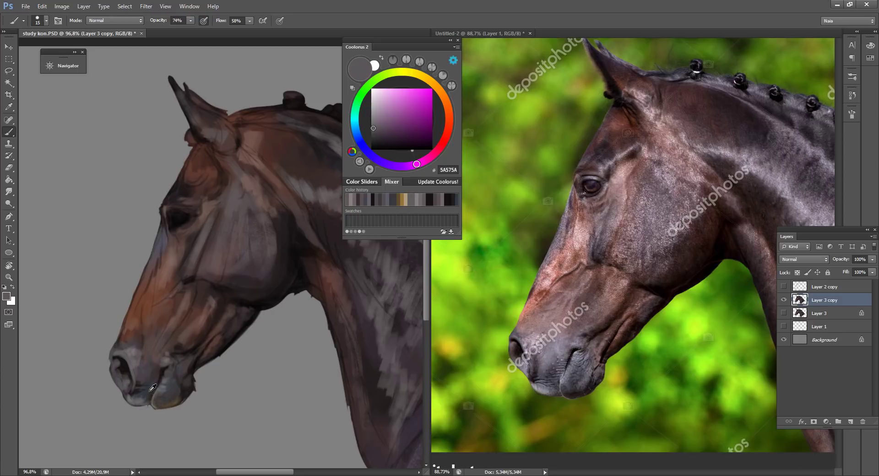
{"action": "left_click", "coordinate": [137, 391], "text": "alt"}
{"action": "key", "text": "["}
{"action": "key", "text": "["}
{"action": "left_click", "coordinate": [143, 403], "text": "alt"}
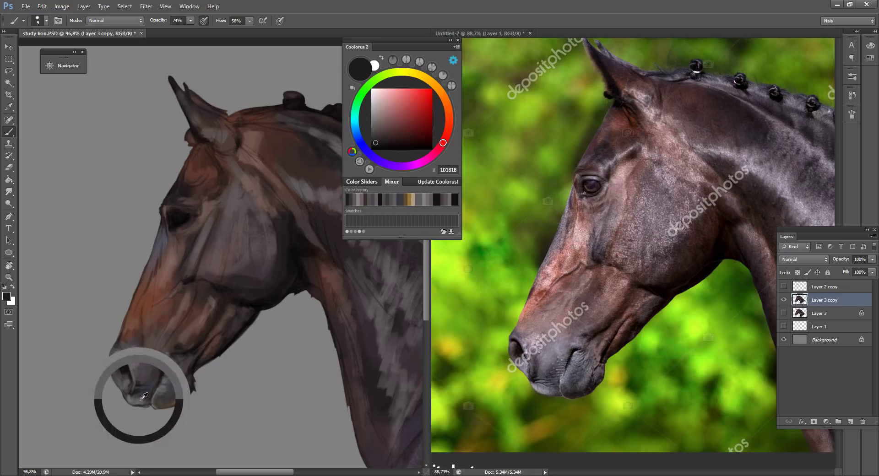
{"action": "key", "text": "e"}
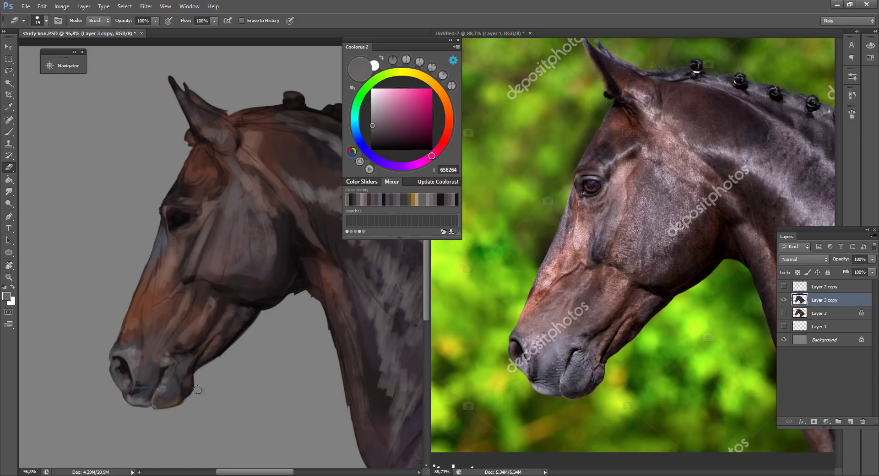
{"action": "key", "text": "b"}
- Shade the muzzle between nostril and mouth with sampled greys (675E5E, 656B6F, 5F555A, 5C5B5F), enlarging the brush to size 25
{"action": "left_click", "coordinate": [177, 368], "text": "alt"}
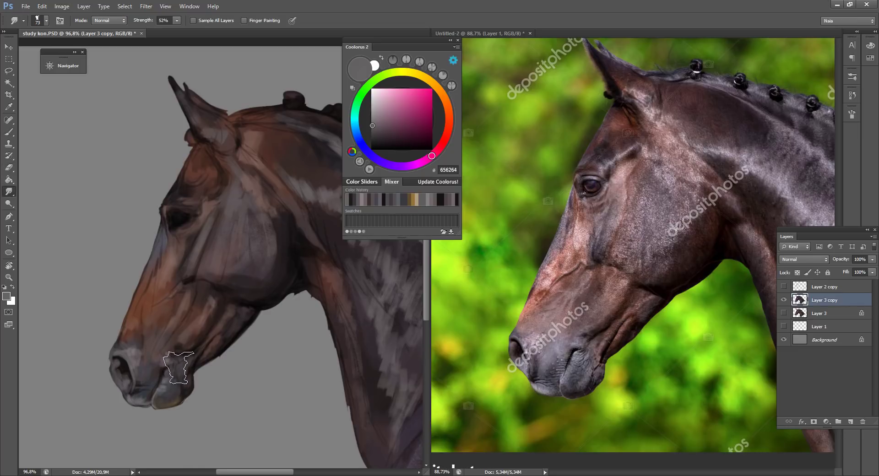
{"action": "left_click", "coordinate": [151, 380], "text": "alt"}
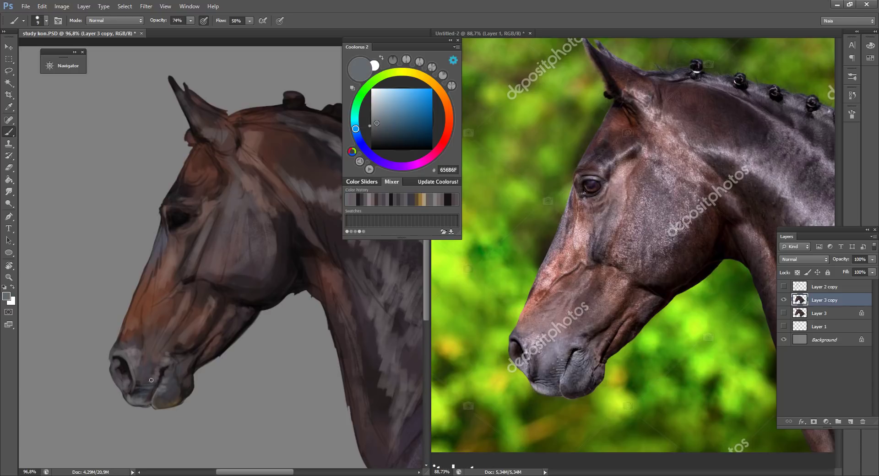
{"action": "key", "text": "bracketright"}
{"action": "key", "text": "bracketright"}
{"action": "key", "text": "bracketright"}
{"action": "left_click", "coordinate": [137, 359], "text": "alt"}
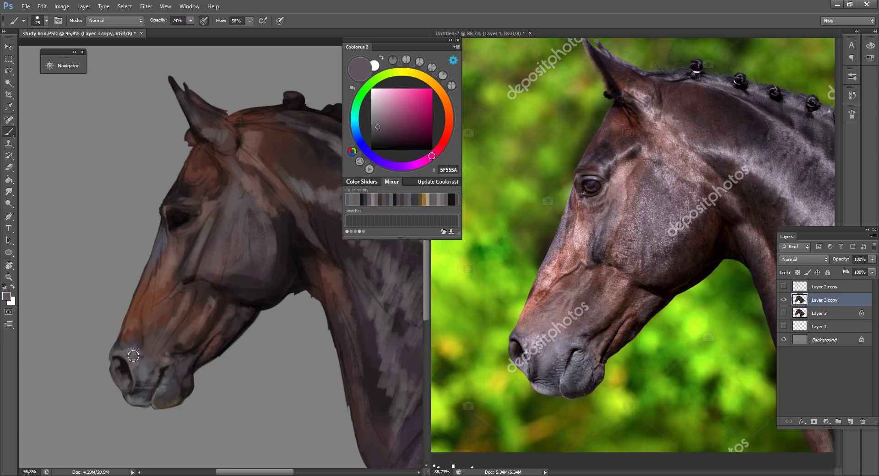
{"action": "left_click_drag", "start_coordinate": [159, 361], "coordinate": [148, 345]}
{"action": "left_click", "coordinate": [136, 395], "text": "alt"}
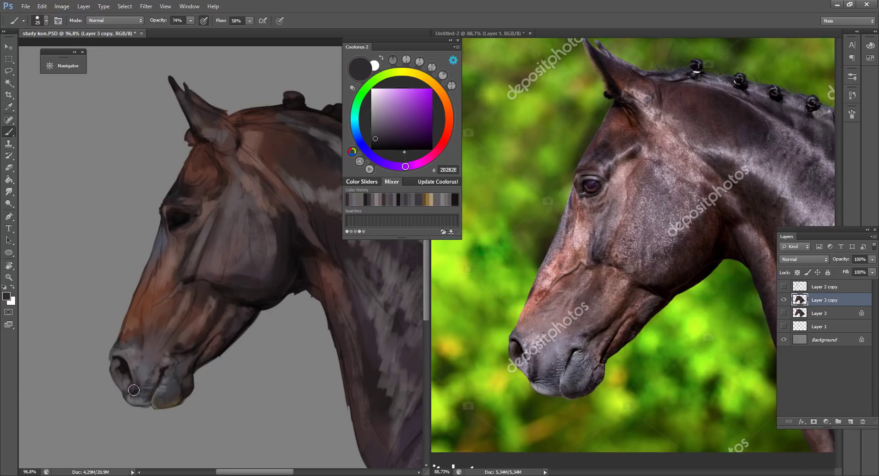
{"action": "left_click", "coordinate": [153, 366], "text": "alt"}
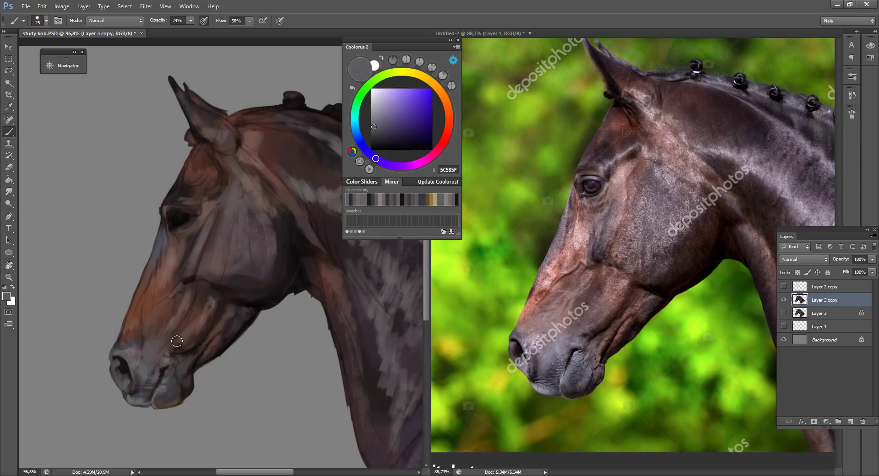
- Smooth the muzzle, lips and lower cheek with the Mixer Brush at sizes 20 and 30
{"action": "key", "text": "shift+b"}
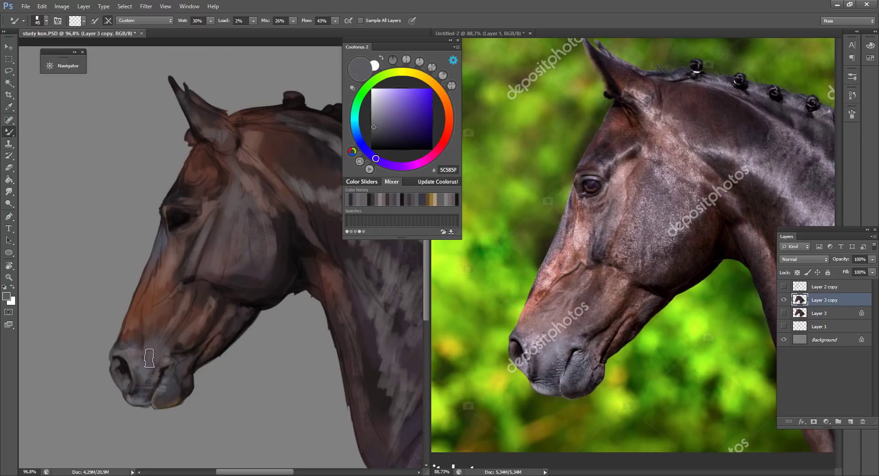
{"action": "key", "text": "bracketleft"}
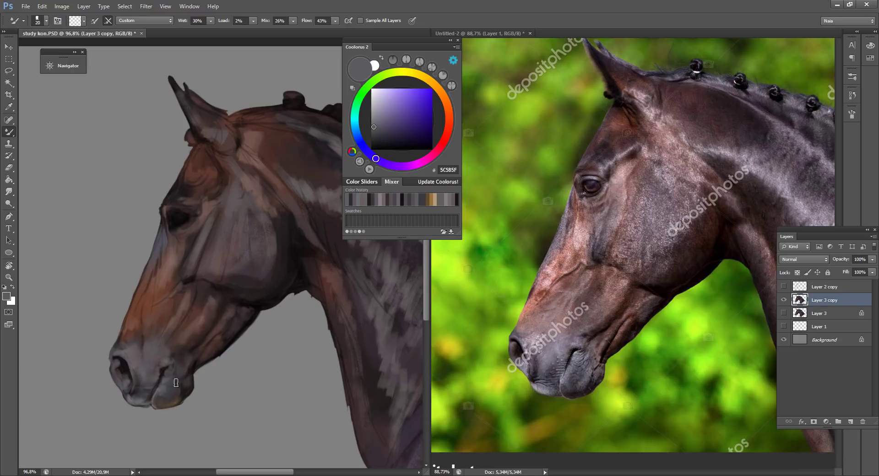
{"action": "key", "text": "bracketright"}
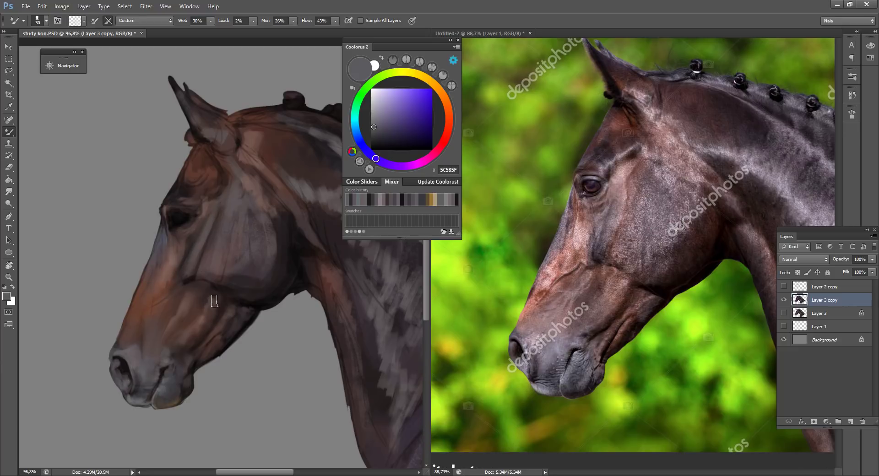
- Refine the nostril and the nose above it with sampled 675D61, 795A52 and 121010 at brush size 20, and blend with the Mixer Brush
{"action": "key", "text": "shift+b"}
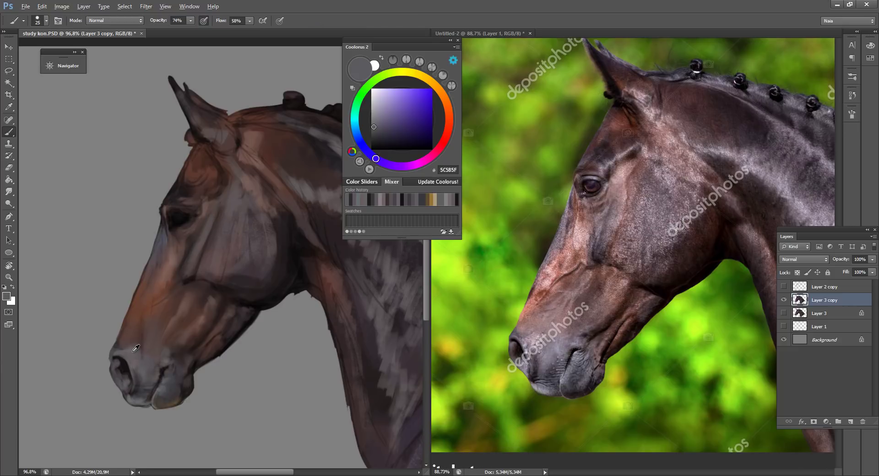
{"action": "left_click", "coordinate": [134, 351], "text": "alt"}
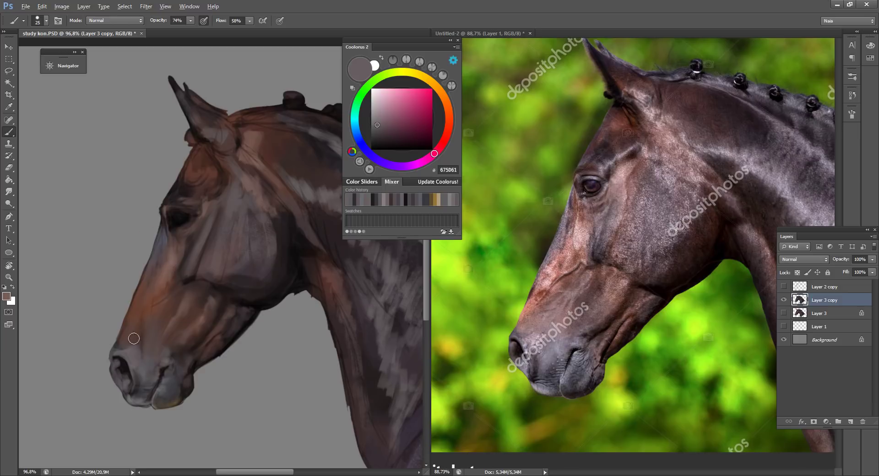
{"action": "left_click", "coordinate": [133, 338], "text": "alt"}
{"action": "key", "text": "bracketleft"}
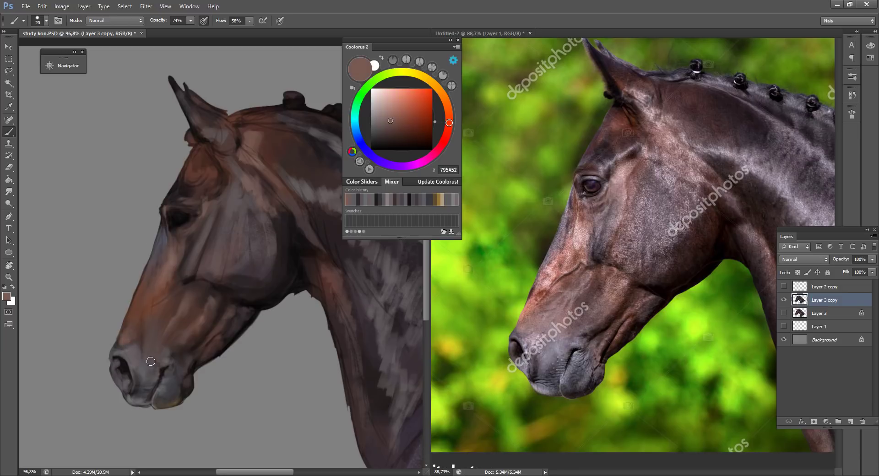
{"action": "left_click", "coordinate": [128, 362], "text": "alt"}
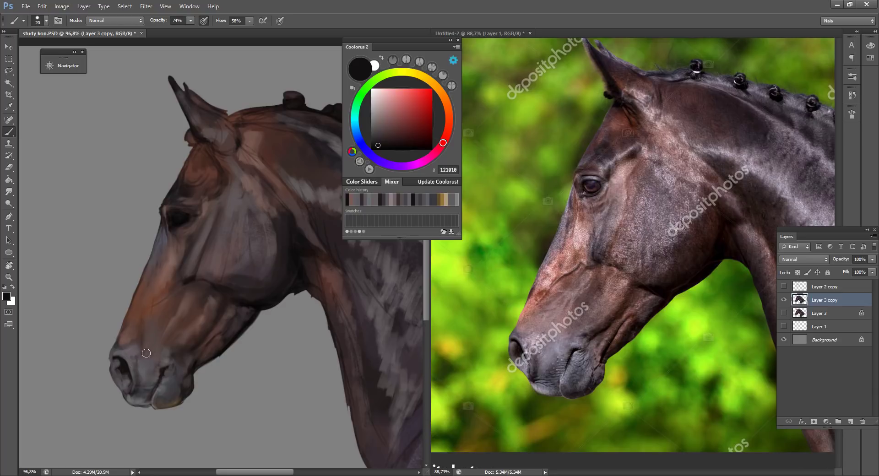
{"action": "key", "text": "shift+b"}
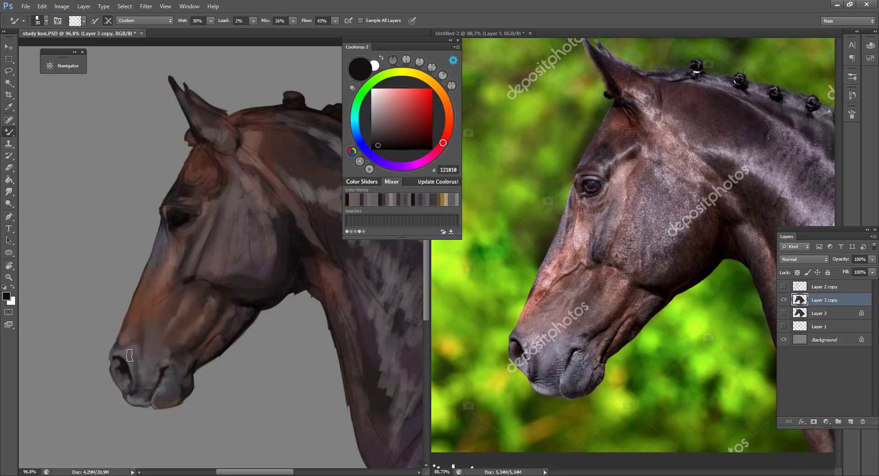
{"action": "key", "text": "shift+b"}
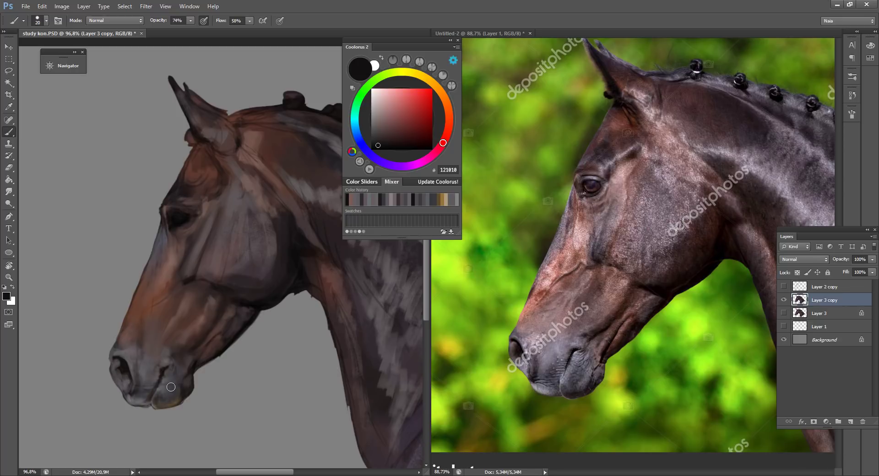
- Add fine light highlights (9E9BA4) along the lip edge and on the muzzle at brush size 7
{"action": "key", "text": "bracketleft"}
{"action": "left_click", "coordinate": [147, 398], "text": "alt"}
{"action": "left_click", "coordinate": [375, 110]}
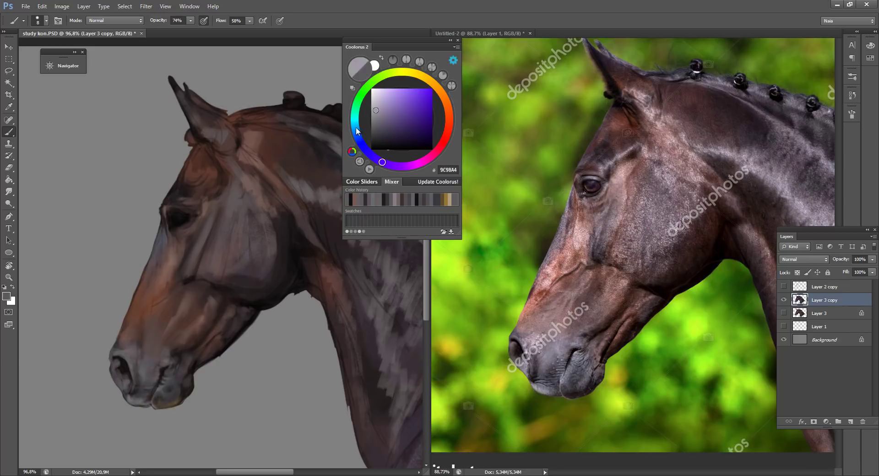
{"action": "key", "text": "bracketleft"}
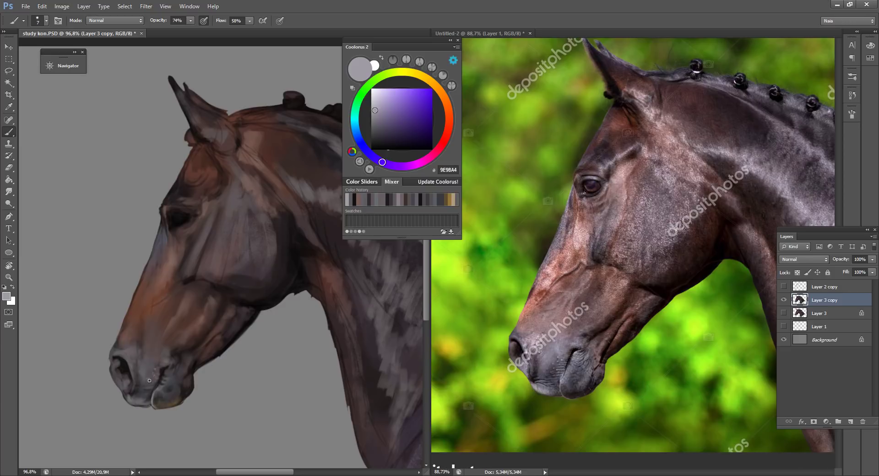
{"action": "left_click", "coordinate": [164, 387], "text": "alt"}
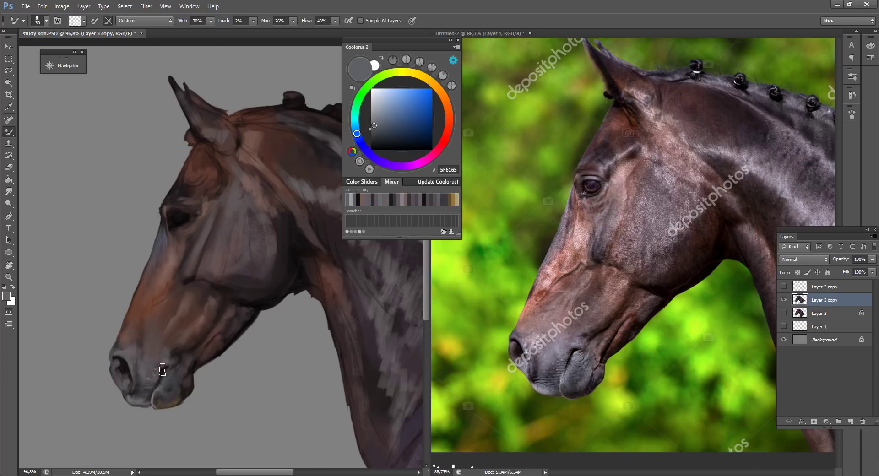
- Soften the muzzle highlights around the mouth with the Mixer Brush at size 10
{"action": "key", "text": "shift+b"}
{"action": "key", "text": "bracketleft"}
{"action": "scroll", "coordinate": [188, 387], "scroll_direction": "down", "scroll_amount": 5}
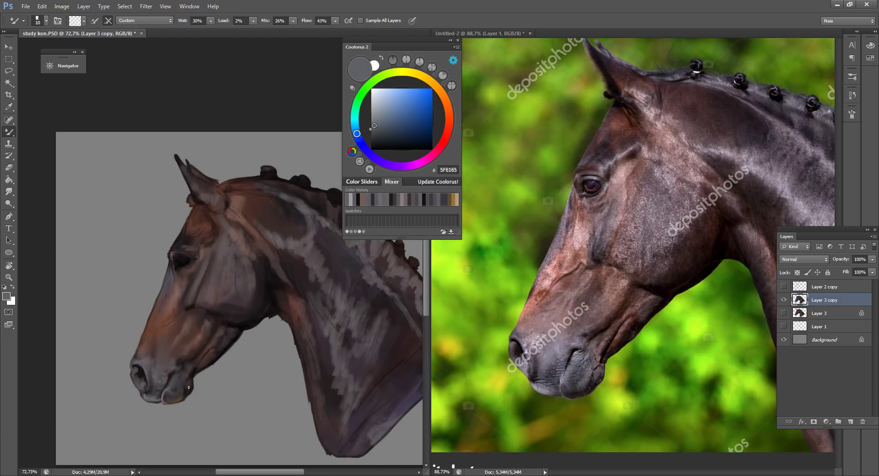
{"action": "scroll", "coordinate": [188, 387], "scroll_direction": "up", "scroll_amount": 2}
- Paint a light highlight (AEA19D) at the lower end of the cheekbone ridge at brush size 10, and set it off with dark 3A2C2C
{"action": "key", "text": "shift+b"}
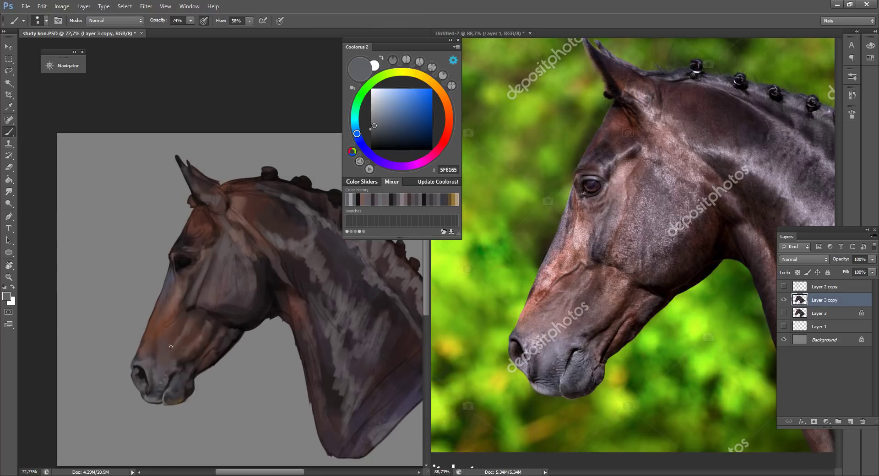
{"action": "left_click", "coordinate": [191, 315], "text": "alt"}
{"action": "left_click_drag", "start_coordinate": [383, 115], "coordinate": [378, 108]}
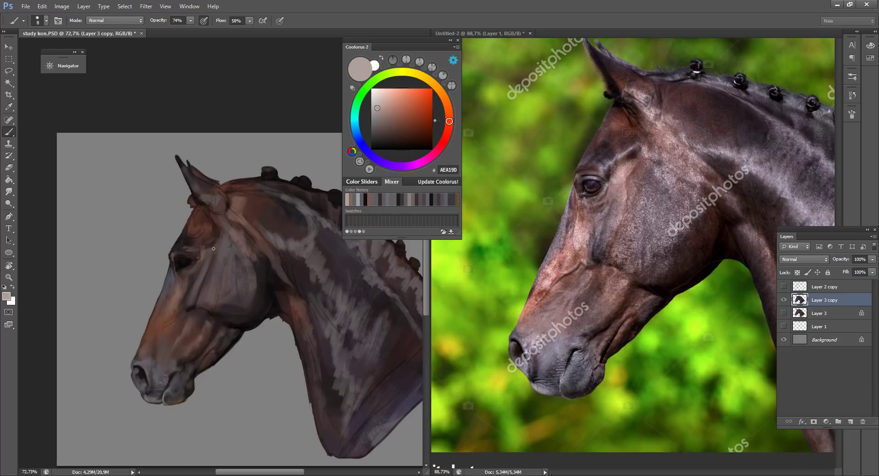
{"action": "key", "text": "bracketright"}
{"action": "left_click", "coordinate": [191, 321], "text": "alt"}
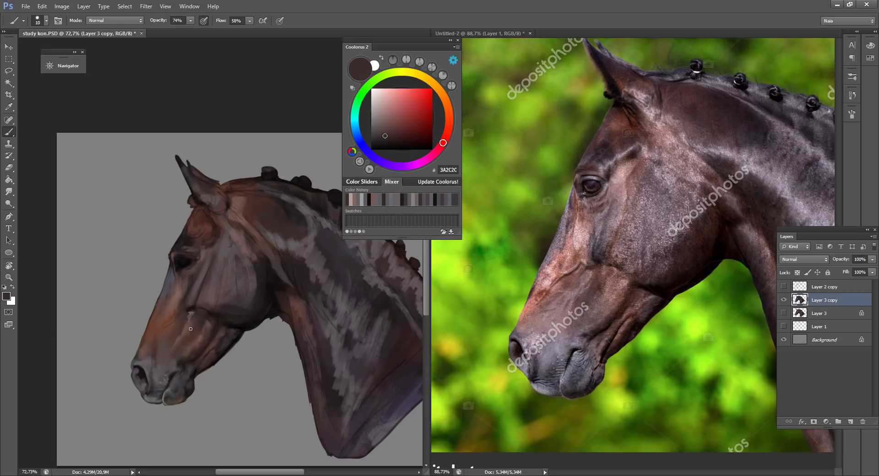
- Extend grey-brown strokes (605251, 726563) from the cheekbone ridge down toward the muzzle, and blend them with the Mixer Brush at size 10
{"action": "left_click", "coordinate": [192, 316], "text": "alt"}
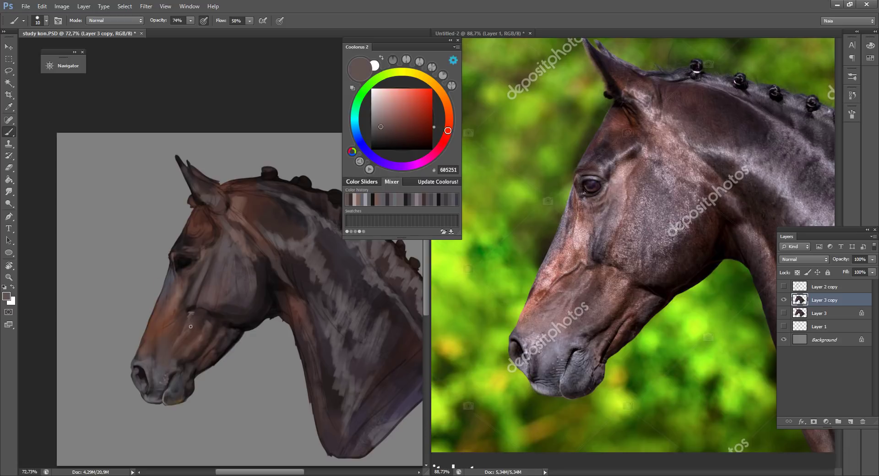
{"action": "left_click", "coordinate": [194, 313], "text": "alt"}
{"action": "left_click_drag", "start_coordinate": [193, 313], "coordinate": [188, 322]}
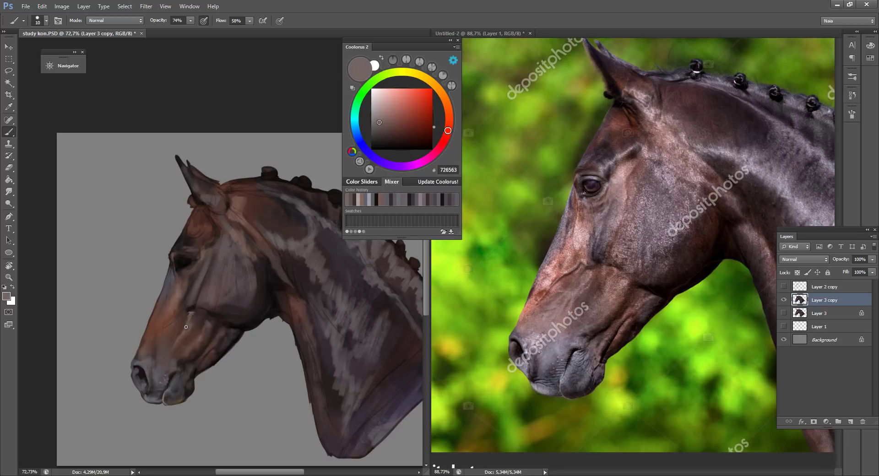
{"action": "key", "text": "bracketright"}
{"action": "key", "text": "shift+b"}
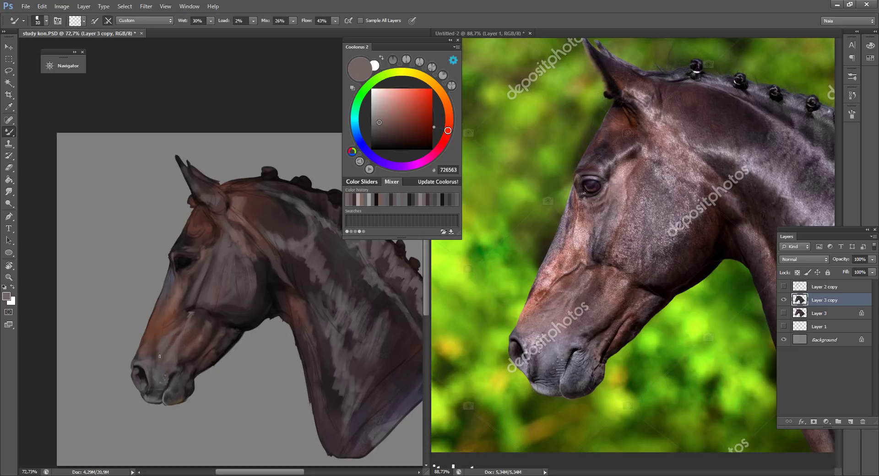
{"action": "key", "text": "shift+b"}
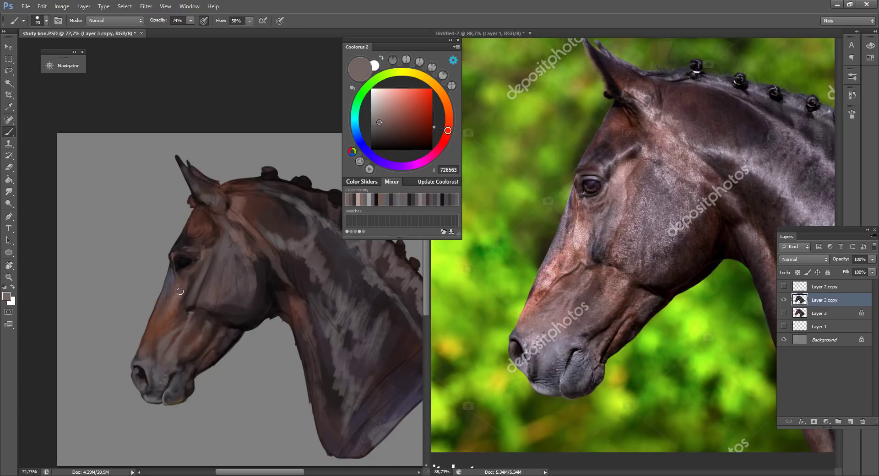
- Paint a pinkish highlight (BD9F97) on the side of the nose below the eye at brush size 15
{"action": "left_click", "coordinate": [388, 120]}
{"action": "left_click", "coordinate": [384, 105]}
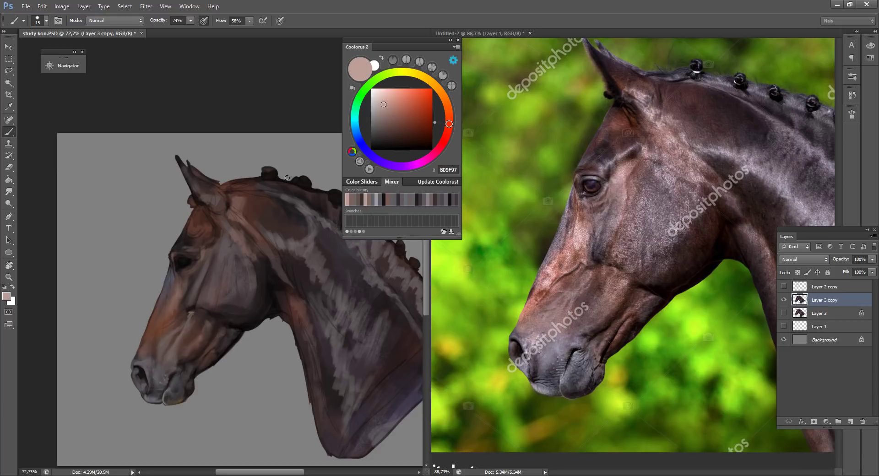
{"action": "mouse_move", "coordinate": [175, 308]}
{"action": "left_mouse_down"}
{"action": "mouse_move", "coordinate": [183, 293]}
{"action": "mouse_move", "coordinate": [175, 280]}
{"action": "mouse_move", "coordinate": [174, 309]}
{"action": "mouse_move", "coordinate": [182, 311]}
{"action": "mouse_move", "coordinate": [149, 340]}
{"action": "mouse_move", "coordinate": [163, 312]}
{"action": "mouse_move", "coordinate": [154, 315]}
{"action": "mouse_move", "coordinate": [155, 324]}
{"action": "mouse_move", "coordinate": [158, 310]}
{"action": "mouse_move", "coordinate": [164, 317]}
{"action": "mouse_move", "coordinate": [146, 338]}
{"action": "mouse_move", "coordinate": [163, 314]}
{"action": "left_mouse_up"}
- Highlight the front edge of the nose bridge with cool greys (AAA8B0, 706D75), and sample warm 9B7C71 for the side of the nose
{"action": "left_click", "coordinate": [172, 274], "text": "alt"}
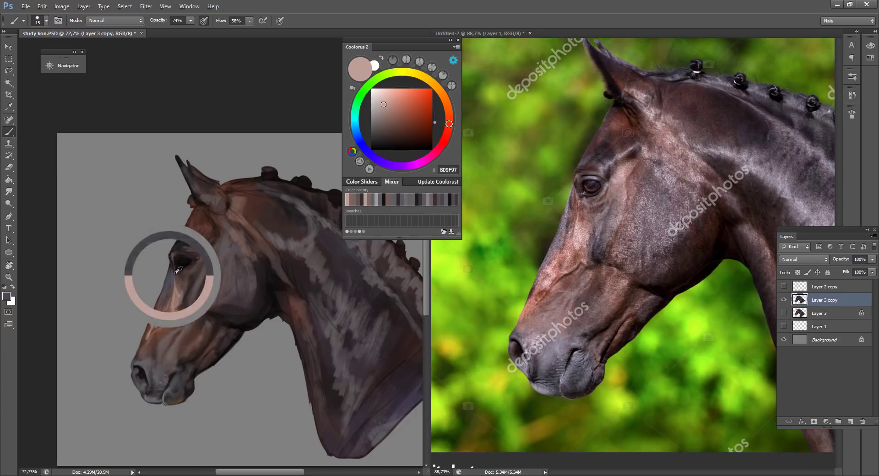
{"action": "left_click_drag", "start_coordinate": [386, 113], "coordinate": [376, 108]}
{"action": "left_click", "coordinate": [165, 274], "text": "alt"}
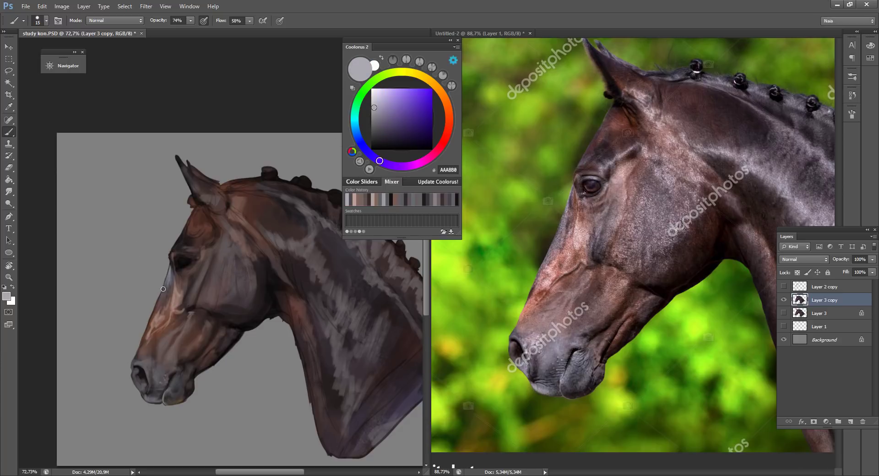
{"action": "left_click", "coordinate": [171, 276], "text": "alt"}
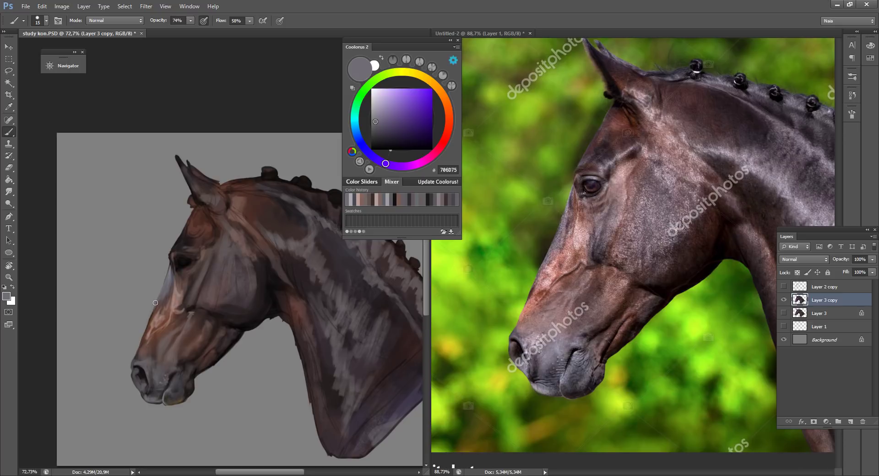
{"action": "left_click", "coordinate": [158, 319], "text": "alt"}
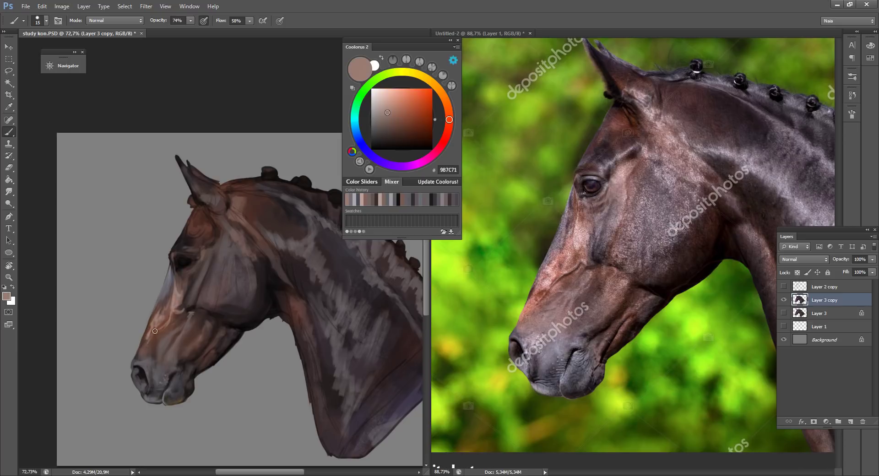
- Paint reddish brown (976656) along the side of the nose, and blend a cool grey (9BA2AA) highlight above the nostril
{"action": "left_click", "coordinate": [396, 112]}
{"action": "left_click", "coordinate": [397, 114]}
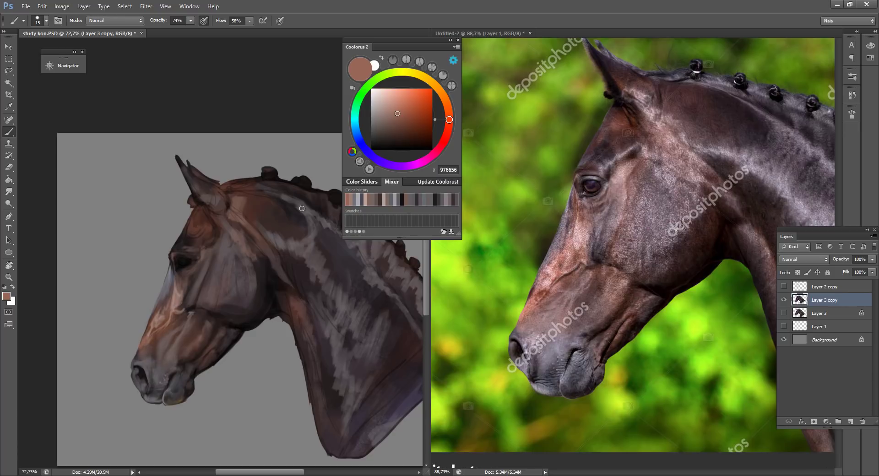
{"action": "left_click", "coordinate": [376, 108]}
{"action": "left_click", "coordinate": [356, 131]}
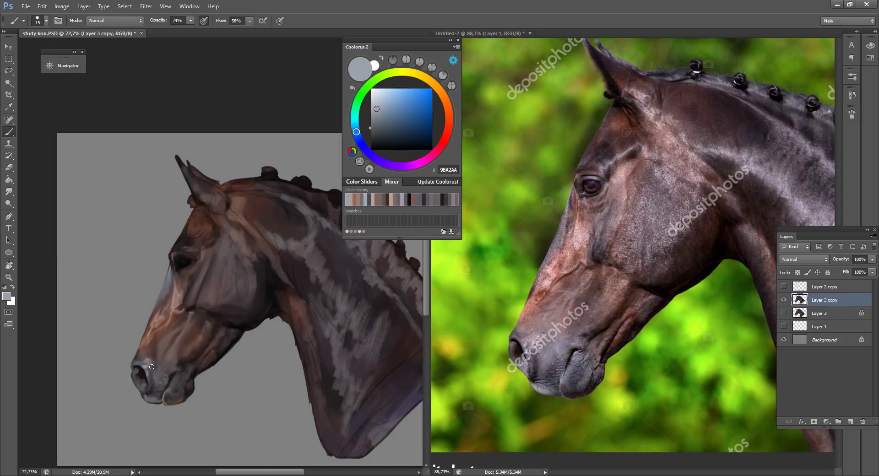
{"action": "key", "text": "shift+b"}
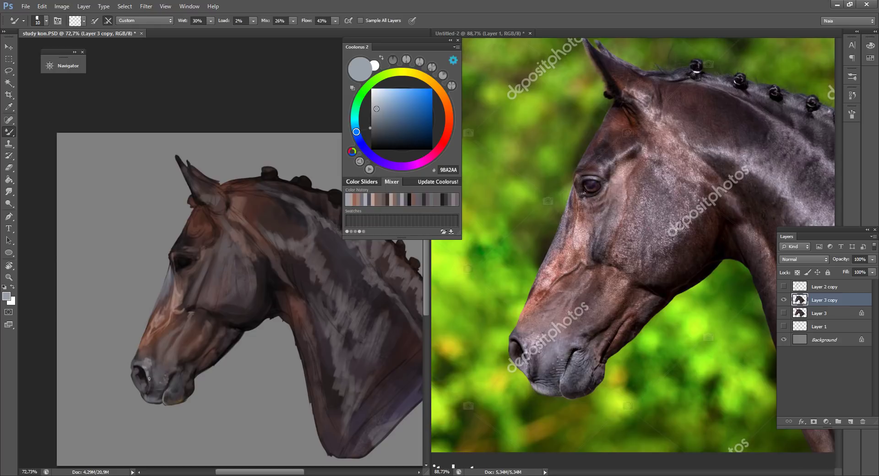
- Add cool grey (9BA2AA) strokes around the nostril and upper lip with a smaller brush, blending them with the Mixer Brush at size 10
{"action": "key", "text": "shift+b"}
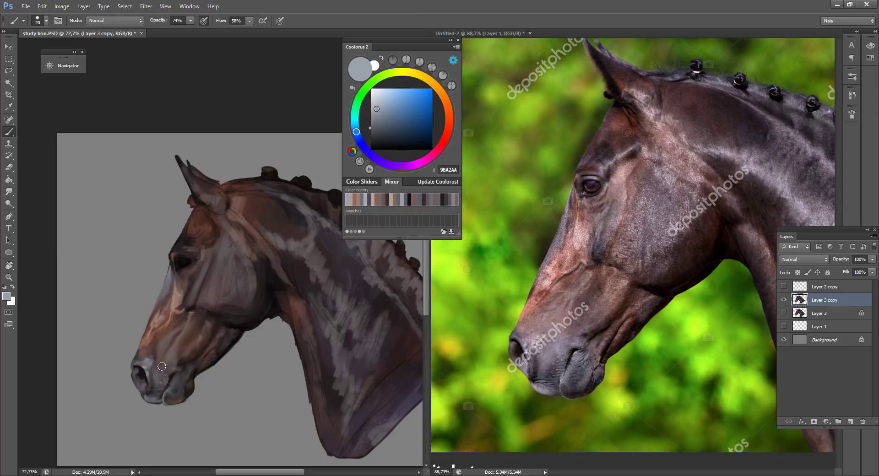
{"action": "key", "text": "bracketleft"}
{"action": "left_click_drag", "start_coordinate": [157, 367], "coordinate": [156, 377]}
{"action": "key", "text": "bracketright"}
{"action": "key", "text": "bracketleft"}
{"action": "key", "text": "bracketleft"}
{"action": "key", "text": "shift+b"}
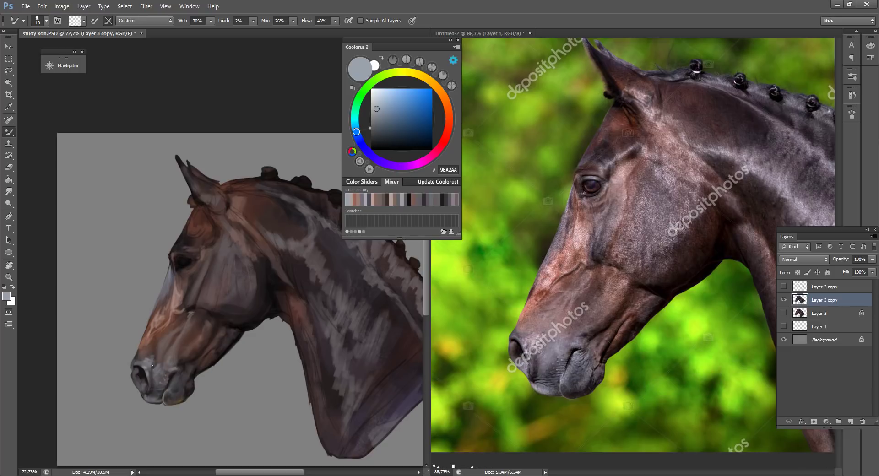
{"action": "key", "text": "shift+b"}
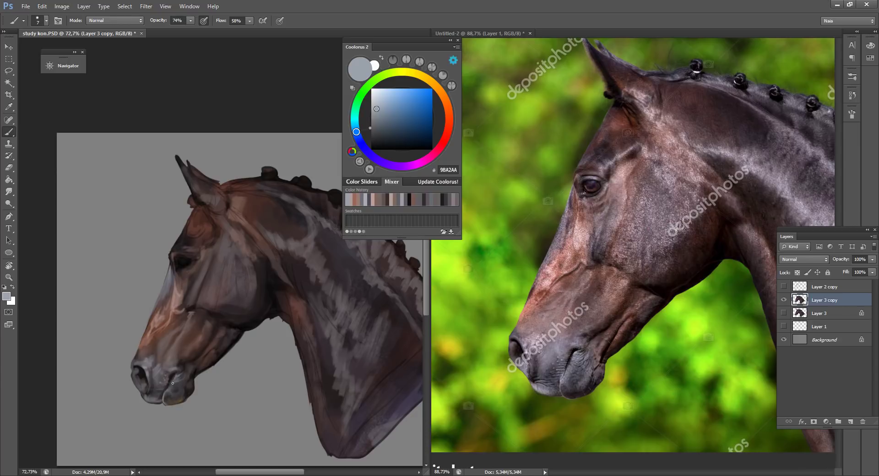
{"action": "key", "text": "shift+b"}
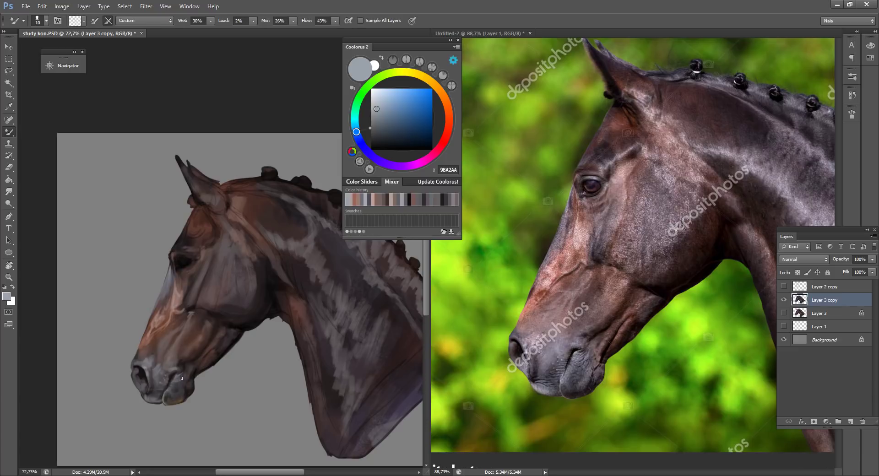
{"action": "key", "text": "shift+b"}
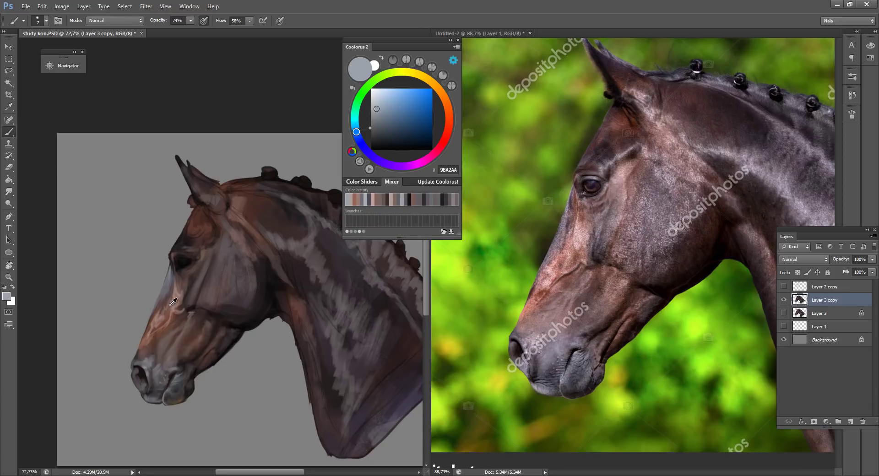
- Shade the corner of the mouth and lower jaw at brush size 9 with sampled browns and greys (675554, 757175, 514545, 271B1A, 5A423D)
{"action": "left_click", "coordinate": [189, 377], "text": "alt"}
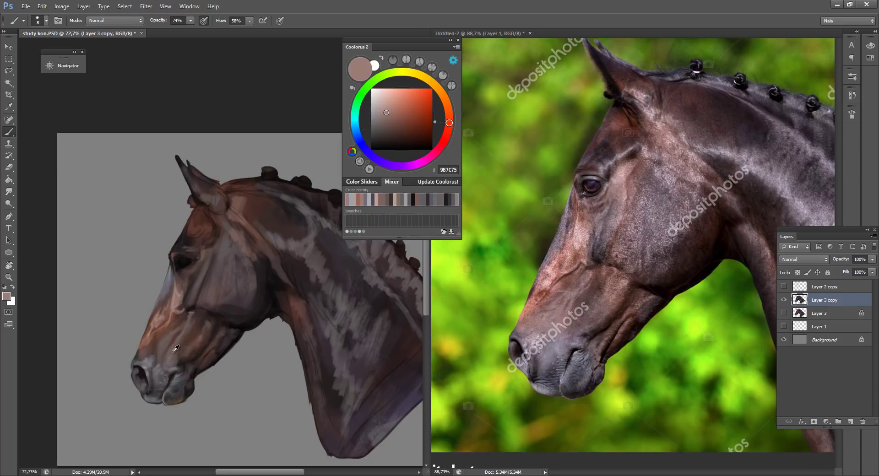
{"action": "left_click", "coordinate": [191, 369], "text": "alt"}
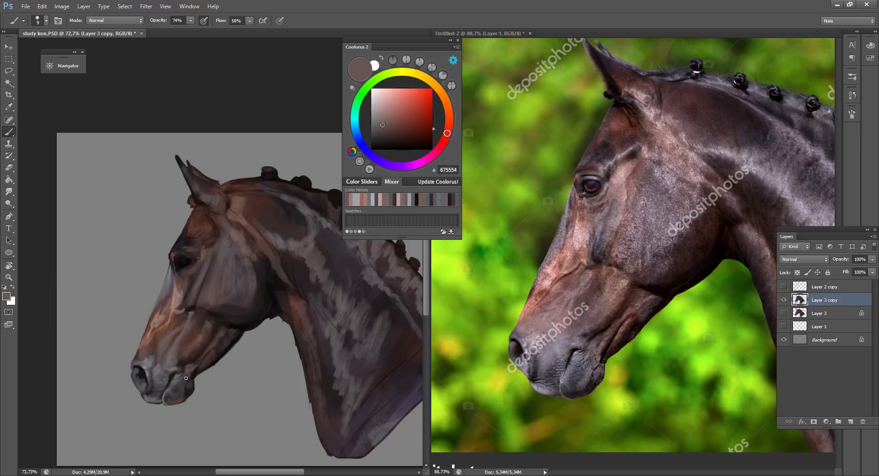
{"action": "left_click", "coordinate": [191, 384], "text": "alt"}
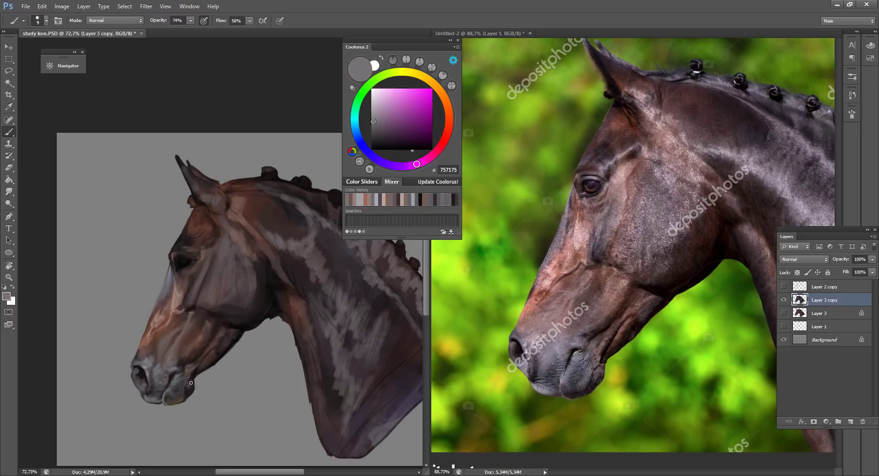
{"action": "left_click", "coordinate": [202, 357], "text": "alt"}
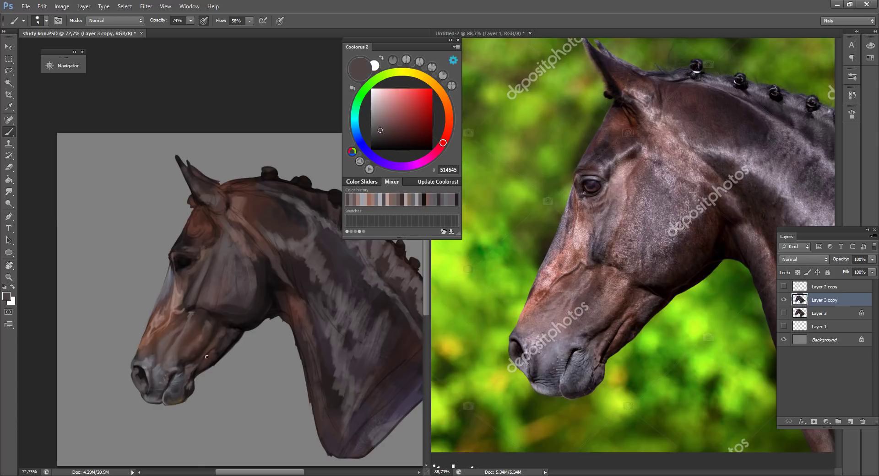
{"action": "left_click", "coordinate": [198, 352], "text": "alt"}
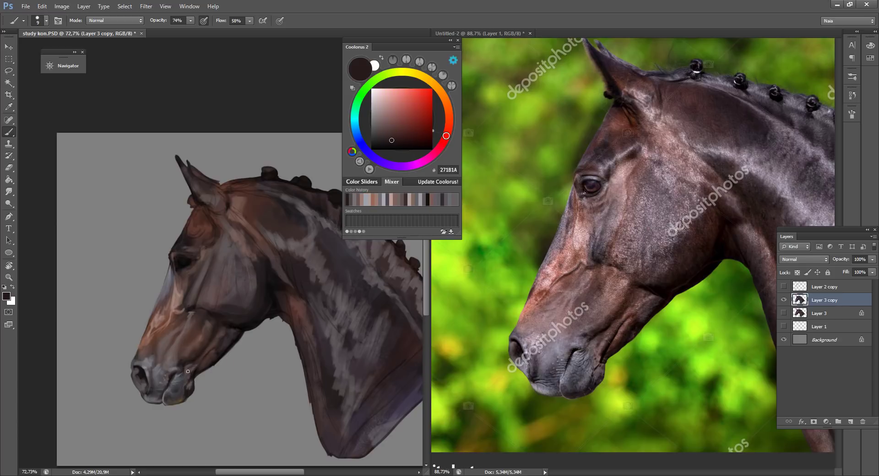
{"action": "left_click", "coordinate": [188, 366], "text": "alt"}
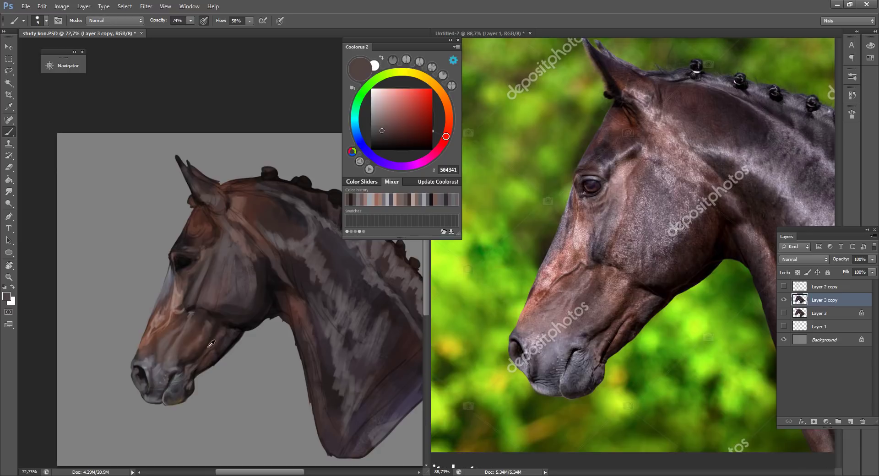
{"action": "left_click", "coordinate": [209, 357], "text": "alt"}
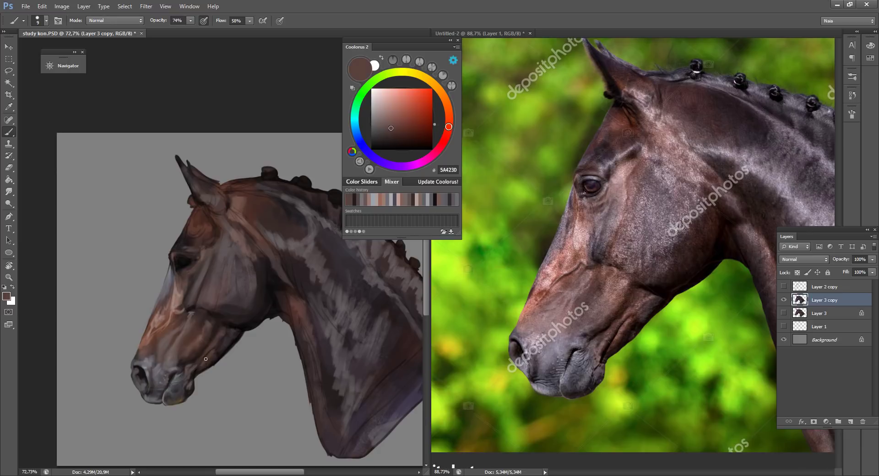
- Paint grey-browns (615251, 715B55) around the jaw and lower end of the cheekbone ridge, blend them with the Mixer Brush, and save the file
{"action": "left_click", "coordinate": [197, 310], "text": "alt"}
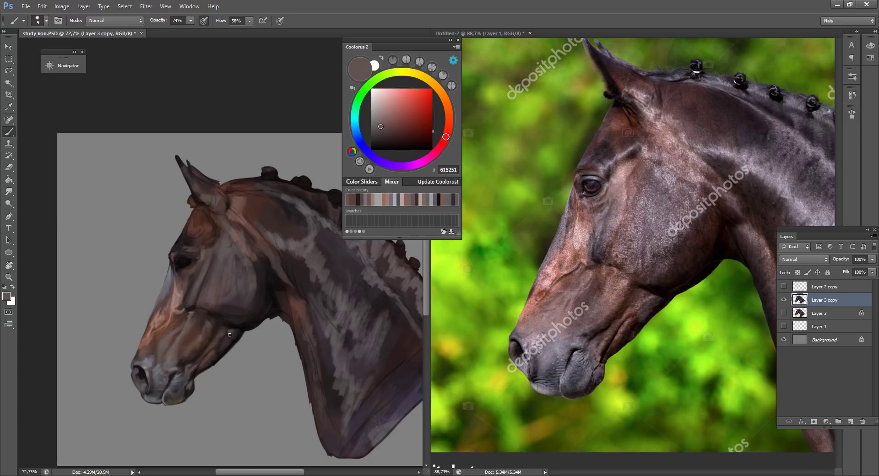
{"action": "left_click", "coordinate": [182, 301], "text": "alt"}
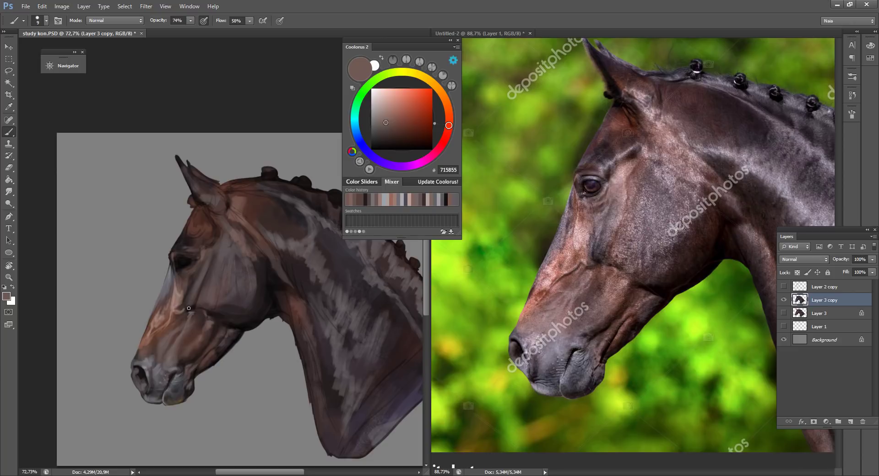
{"action": "key", "text": "bracketright"}
{"action": "key", "text": "bracketright"}
{"action": "left_click_drag", "start_coordinate": [201, 311], "coordinate": [195, 315]}
{"action": "key", "text": "shift+b"}
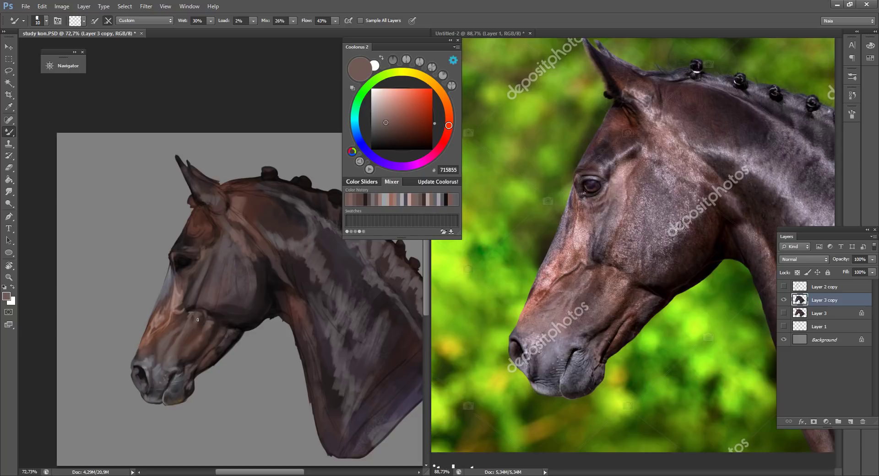
{"action": "key", "text": "ctrl+s"}
- Paint the area between the eye and cheekbone ridge at brush size 15 with 7E655E and 665E60, lightening it with 8F8185
{"action": "key", "text": "shift+b"}
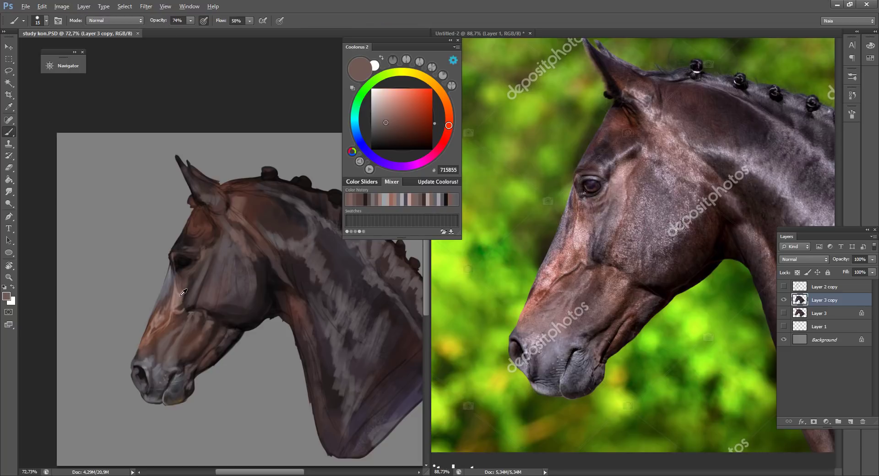
{"action": "left_click", "coordinate": [180, 290], "text": "alt"}
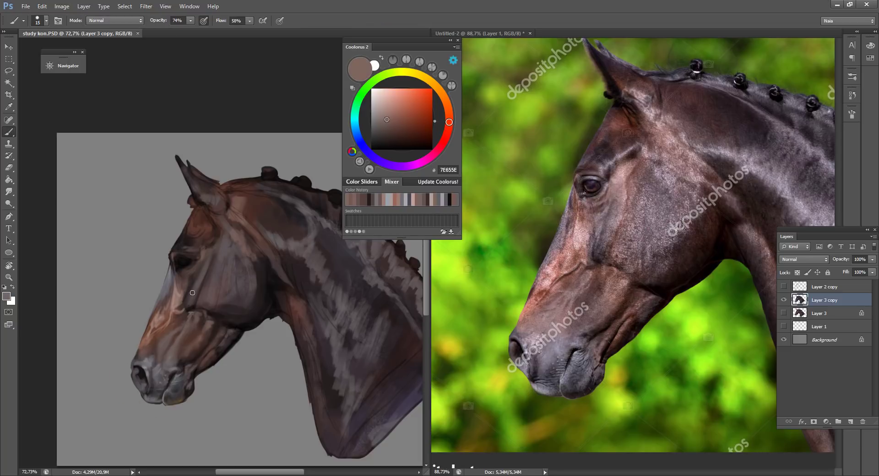
{"action": "left_click", "coordinate": [194, 277], "text": "alt"}
{"action": "left_click_drag", "start_coordinate": [196, 276], "coordinate": [190, 282]}
{"action": "left_click", "coordinate": [197, 279], "text": "alt"}
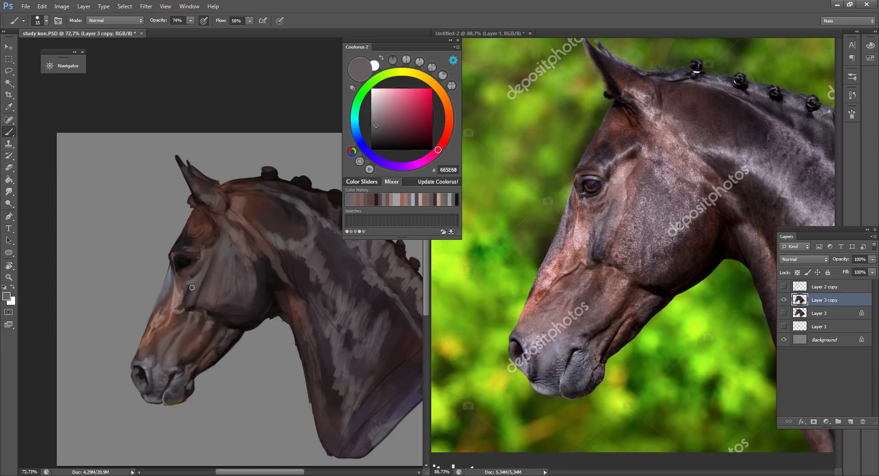
{"action": "left_click_drag", "start_coordinate": [378, 122], "coordinate": [377, 116]}
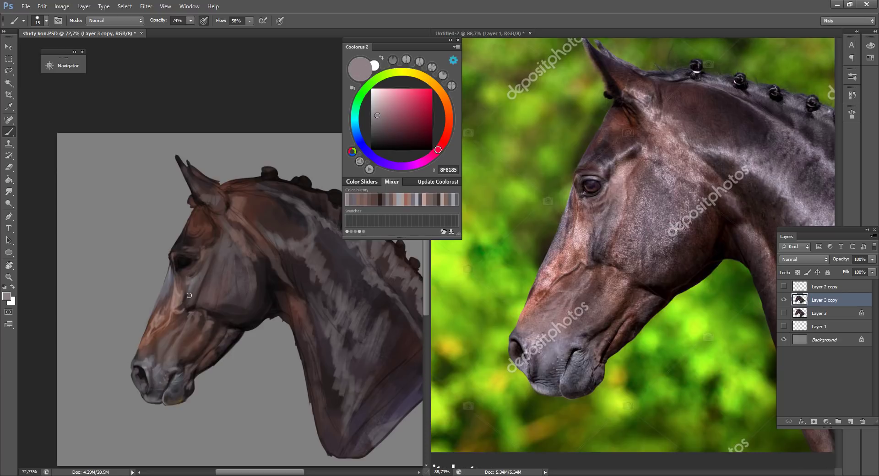
{"action": "key", "text": "bracketleft"}
{"action": "key", "text": "bracketright"}
- Paint the upper eyelid at brush size 15, alternating greys (615A5B, 766B6E) with near-black 141111
{"action": "left_click", "coordinate": [181, 259], "text": "alt"}
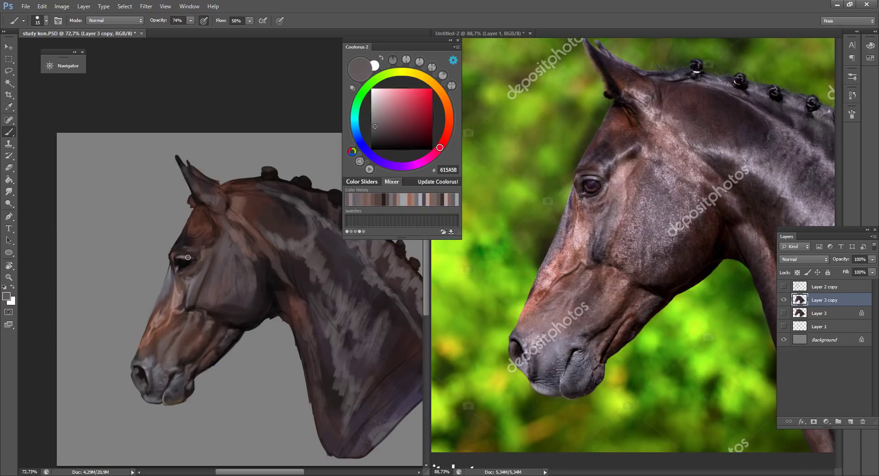
{"action": "left_click", "coordinate": [182, 258], "text": "alt"}
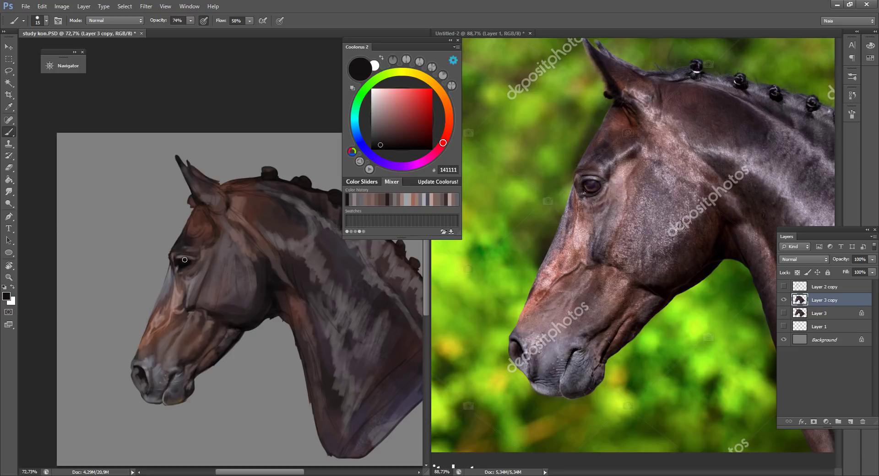
{"action": "left_click", "coordinate": [186, 257], "text": "alt"}
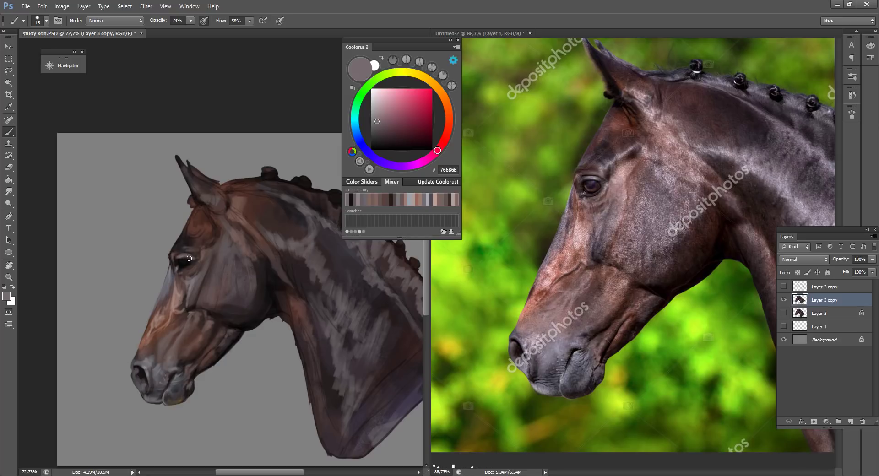
{"action": "left_click", "coordinate": [184, 258], "text": "alt"}
{"action": "key", "text": "bracketleft"}
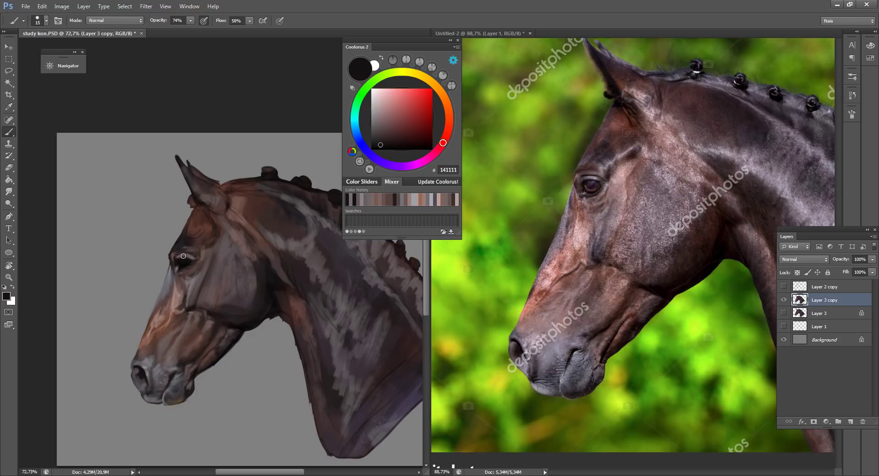
- Refine the eye and its lids at brush size 9 with dark greys (5C5355, 534847) and near-black 161313
{"action": "left_click", "coordinate": [183, 256], "text": "alt"}
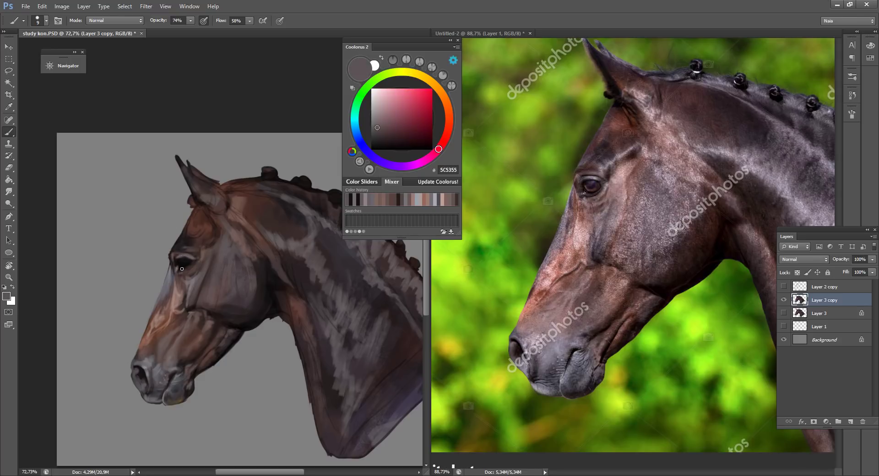
{"action": "left_click", "coordinate": [181, 262], "text": "alt"}
{"action": "left_click", "coordinate": [183, 257], "text": "alt"}
{"action": "left_click", "coordinate": [207, 268], "text": "alt"}
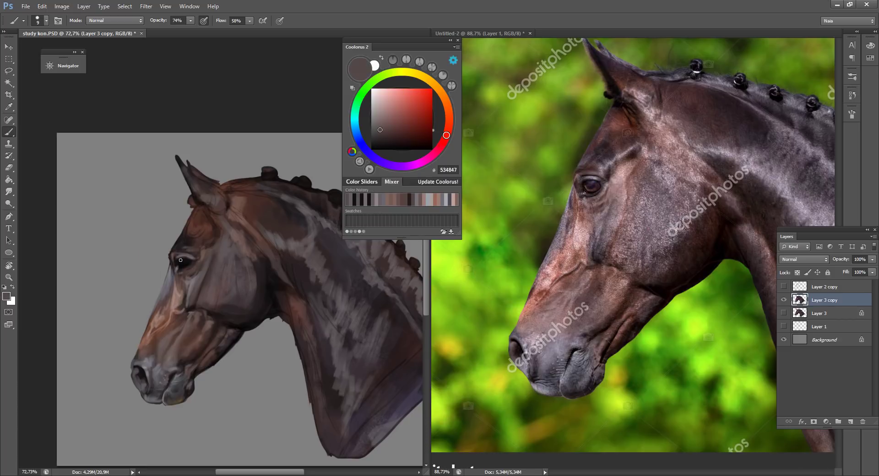
{"action": "left_click_drag", "start_coordinate": [177, 267], "coordinate": [177, 272]}
{"action": "left_click", "coordinate": [179, 253], "text": "alt"}
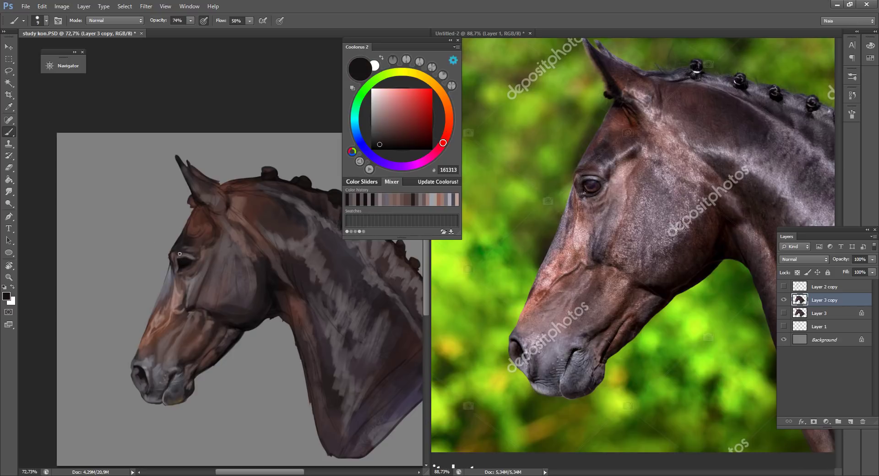
- Highlight the brow edge above the eye with pinkish 9C8079 and cool grey 79767E, trim its outline, and blend with the Mixer Brush
{"action": "left_click", "coordinate": [180, 299], "text": "alt"}
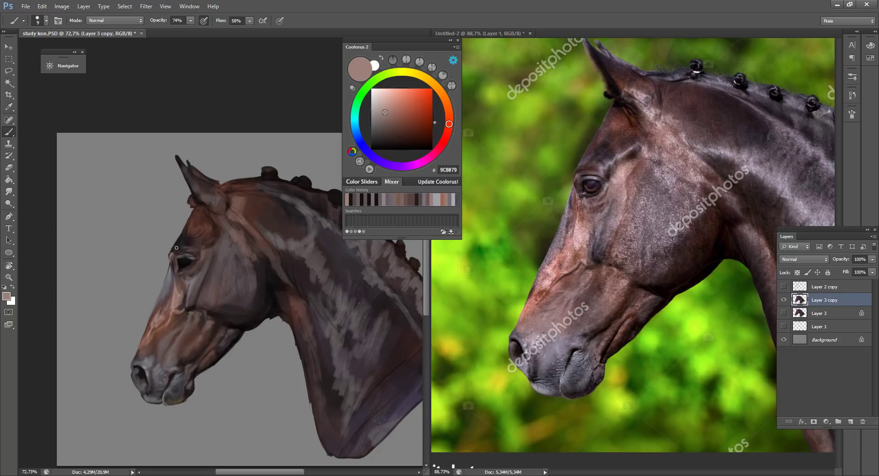
{"action": "key", "text": "e"}
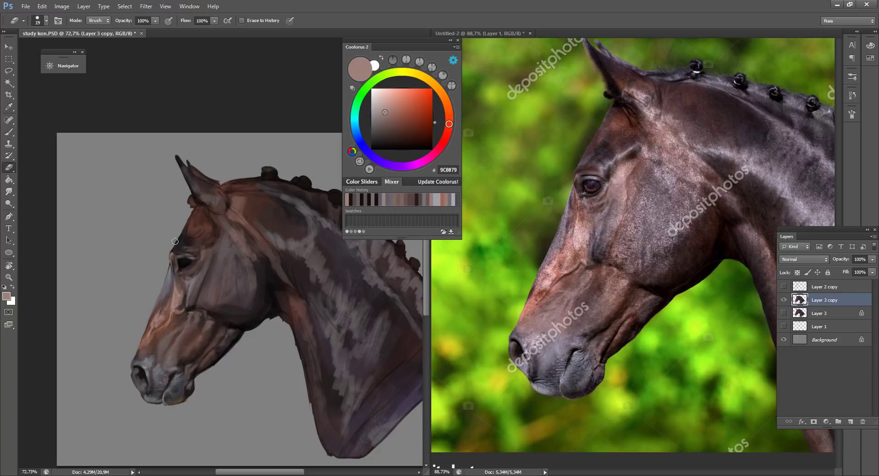
{"action": "key", "text": "b"}
{"action": "left_click", "coordinate": [172, 281], "text": "alt"}
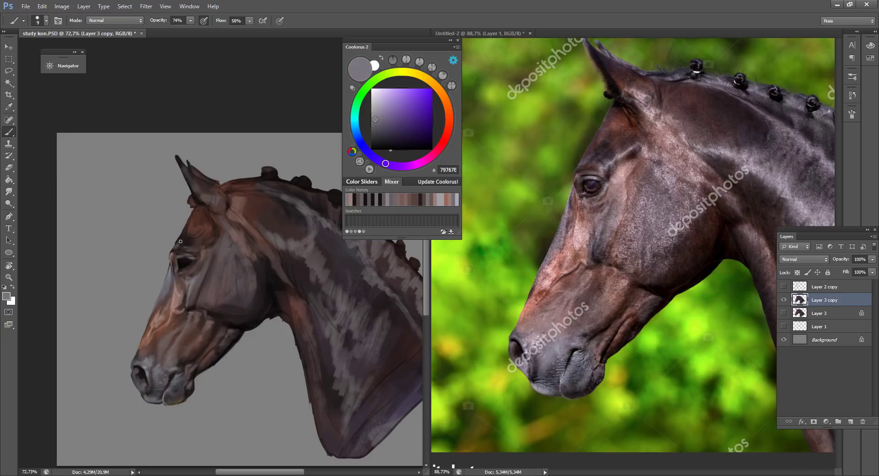
{"action": "left_click_drag", "start_coordinate": [181, 237], "coordinate": [177, 243]}
{"action": "key", "text": "shift+b"}
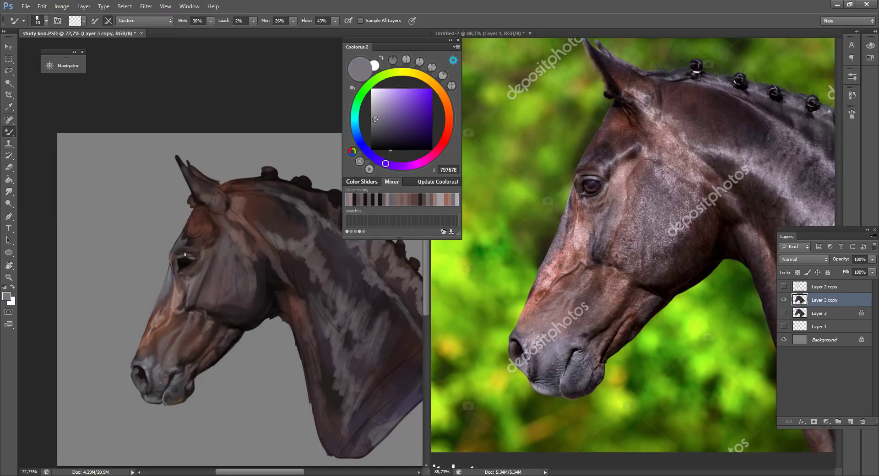
- Erase stray paint along the face outline in front of the eye, and darken the eye with near-black 110F0F
{"action": "key", "text": "e"}
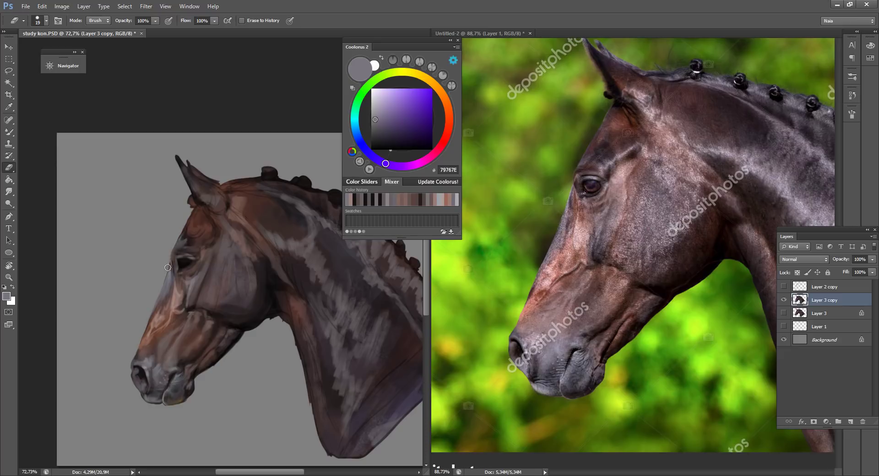
{"action": "key", "text": "b"}
{"action": "left_click", "coordinate": [183, 261], "text": "alt"}
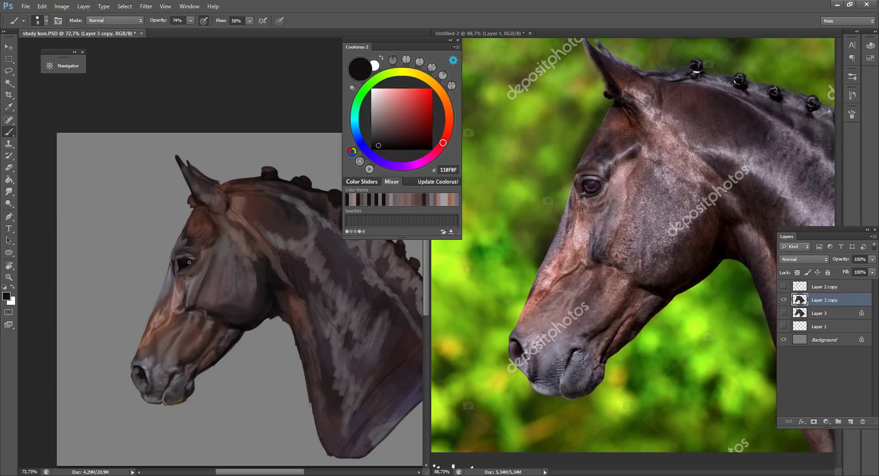
- Refine the lower eyelid and the area beneath the eye with grey 746C70, near-black 131010 and pinkish brown 8B6F68
{"action": "left_click", "coordinate": [196, 280], "text": "alt"}
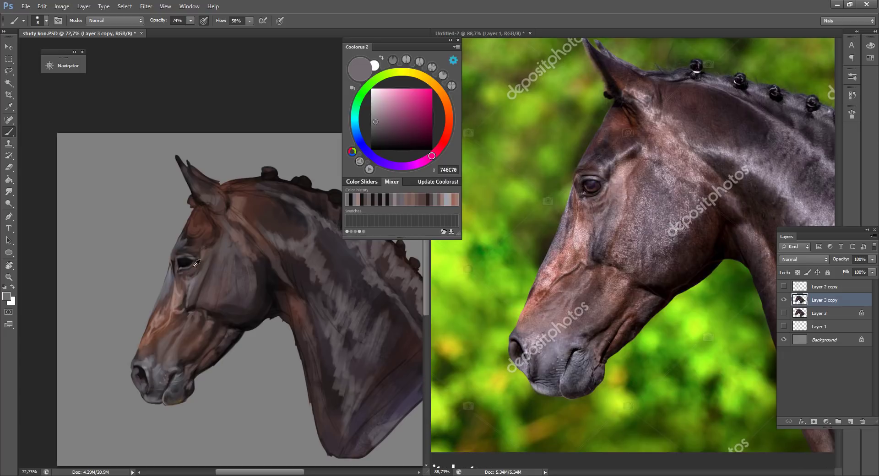
{"action": "left_click", "coordinate": [194, 263], "text": "alt"}
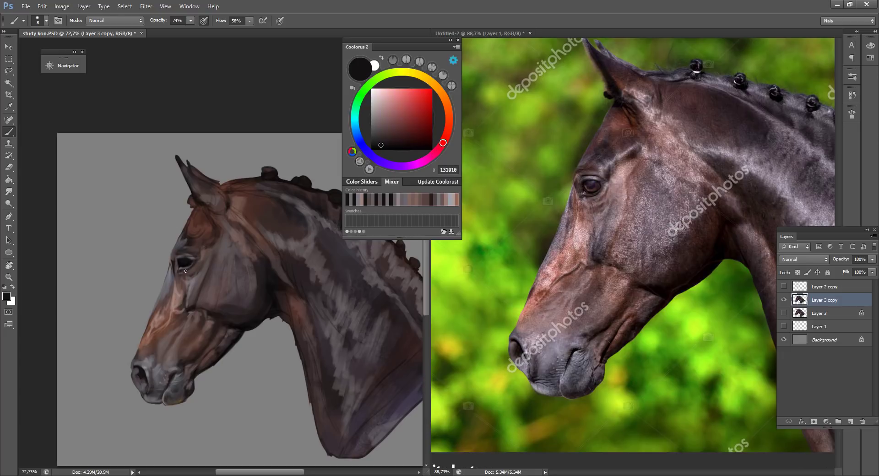
{"action": "left_click", "coordinate": [208, 252], "text": "alt"}
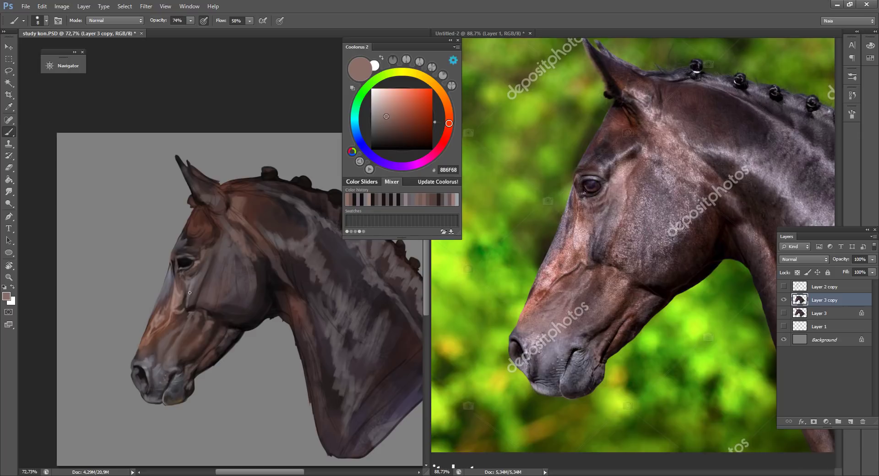
- Blend the cheek and the front of the face below the eye with the Mixer Brush at size 20
{"action": "key", "text": "shift+b"}
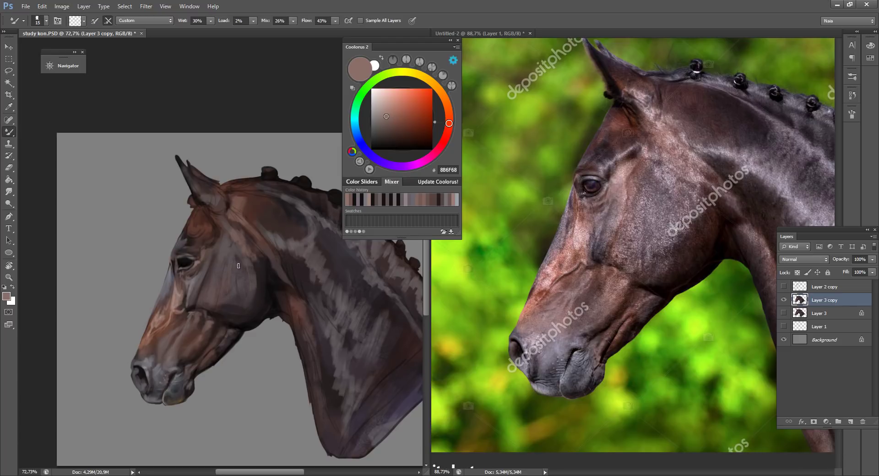
{"action": "mouse_move", "coordinate": [243, 257]}
{"action": "left_mouse_down"}
{"action": "mouse_move", "coordinate": [256, 275]}
{"action": "mouse_move", "coordinate": [245, 303]}
{"action": "mouse_move", "coordinate": [216, 297]}
{"action": "mouse_move", "coordinate": [219, 310]}
{"action": "mouse_move", "coordinate": [202, 294]}
{"action": "left_mouse_up"}
{"action": "key", "text": "bracketleft"}
{"action": "key", "text": "bracketleft"}
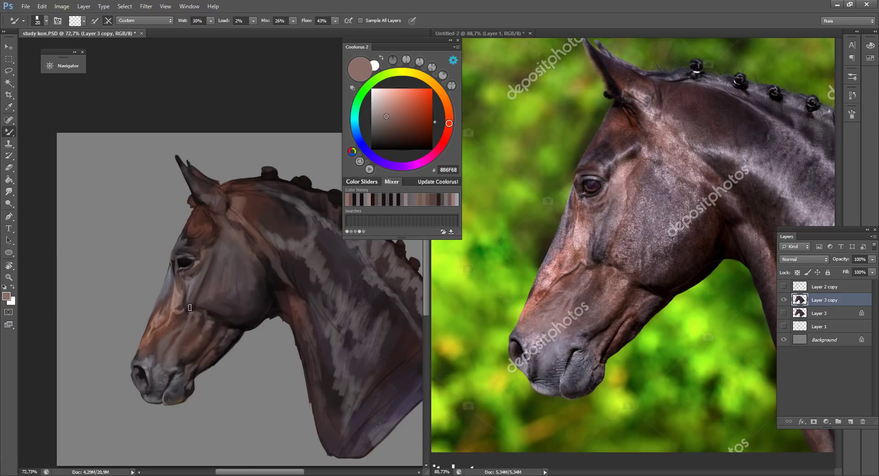
{"action": "mouse_move", "coordinate": [177, 289]}
{"action": "left_mouse_down"}
{"action": "mouse_move", "coordinate": [167, 314]}
{"action": "mouse_move", "coordinate": [158, 310]}
{"action": "mouse_move", "coordinate": [166, 319]}
{"action": "mouse_move", "coordinate": [154, 334]}
{"action": "mouse_move", "coordinate": [154, 323]}
{"action": "mouse_move", "coordinate": [142, 335]}
{"action": "mouse_move", "coordinate": [169, 325]}
{"action": "mouse_move", "coordinate": [147, 336]}
{"action": "left_mouse_up"}
- Trim the outline of the nose bridge with the Eraser and retouch it with pinkish 8F7169 and dark brown 3C2825
{"action": "key", "text": "e"}
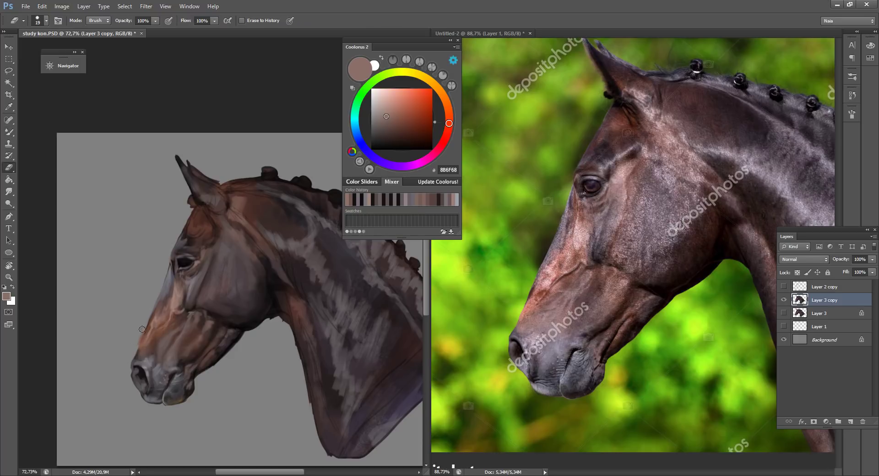
{"action": "key", "text": "b"}
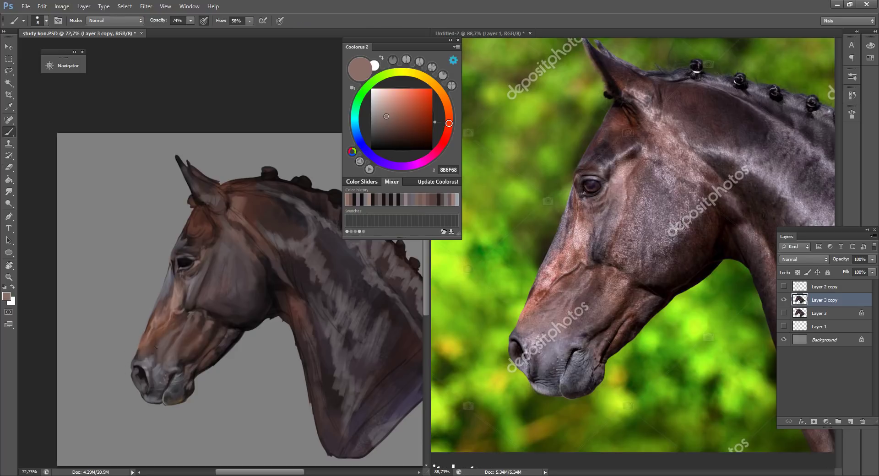
{"action": "left_click", "coordinate": [160, 318], "text": "alt"}
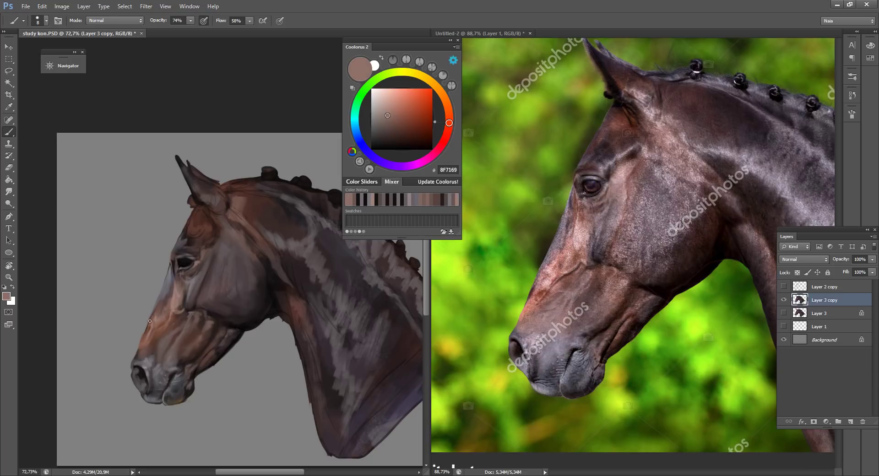
{"action": "left_click", "coordinate": [206, 242], "text": "alt"}
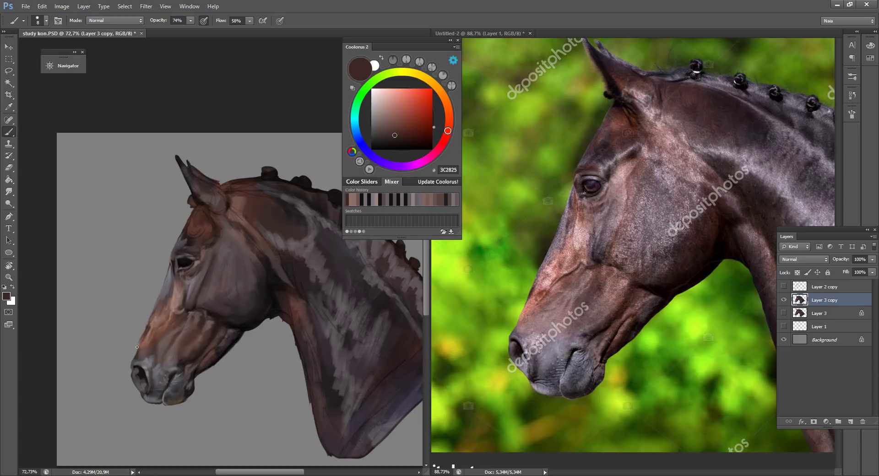
{"action": "key", "text": "e"}
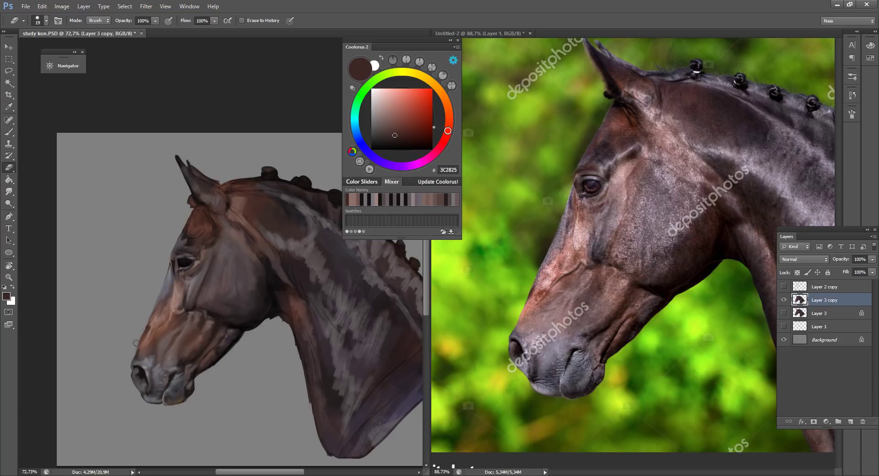
- Mirror both the horse painting and the reference photo horizontally, and bring both heads into view
{"action": "key", "text": "ctrl+shift+h"}
{"action": "left_click", "coordinate": [608, 278]}
{"action": "key", "text": "ctrl+shift+h"}
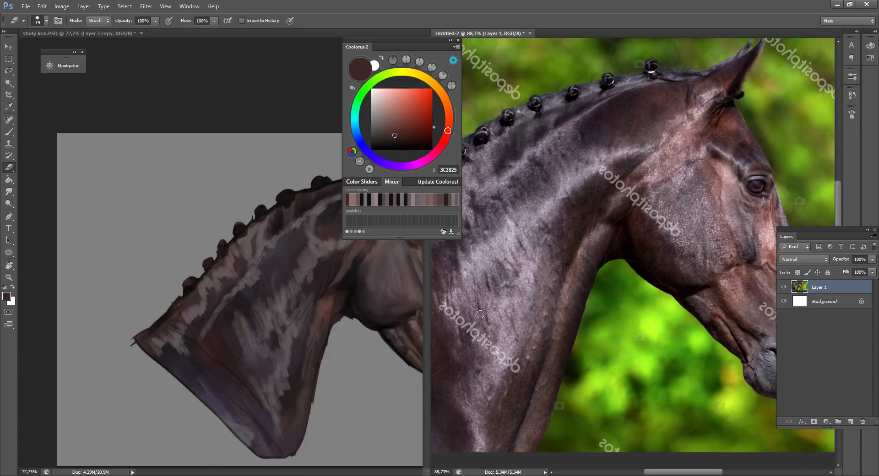
{"action": "left_click", "coordinate": [365, 351]}
{"action": "mouse_move", "coordinate": [365, 350]}
{"action": "left_mouse_down"}
{"action": "mouse_move", "coordinate": [265, 366]}
{"action": "mouse_move", "coordinate": [177, 357]}
{"action": "left_mouse_up"}
{"action": "left_click", "coordinate": [610, 286]}
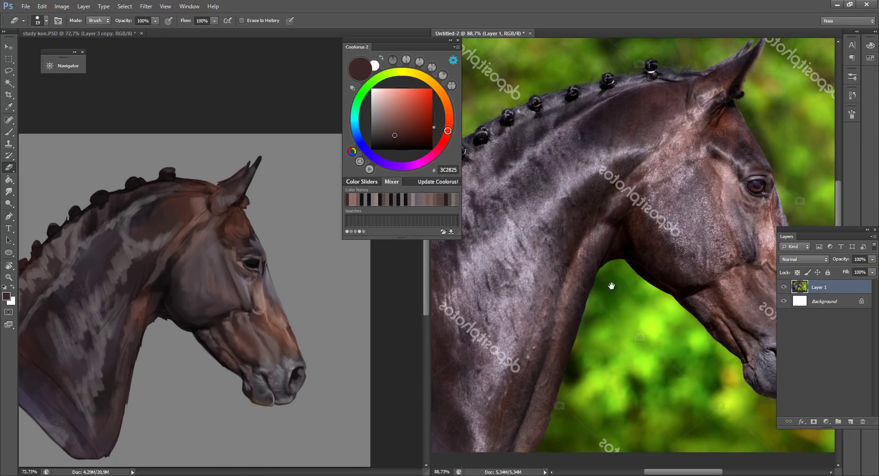
{"action": "mouse_move", "coordinate": [611, 286]}
{"action": "left_mouse_down"}
{"action": "mouse_move", "coordinate": [487, 307]}
{"action": "mouse_move", "coordinate": [501, 311]}
{"action": "left_mouse_up"}
{"action": "left_click", "coordinate": [282, 338]}
- Paint the temple behind the eye at brush size 20 with pinkish brown 876D66 and reddish brown 5A3830
{"action": "key", "text": "b"}
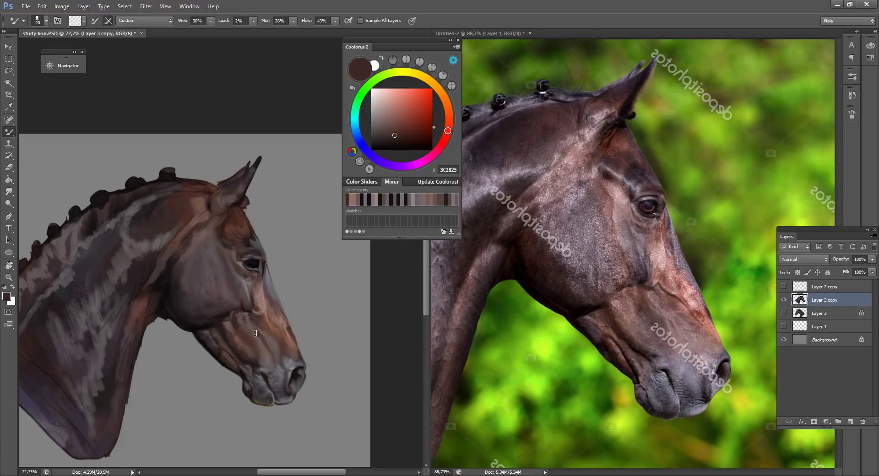
{"action": "key", "text": "shift+b"}
{"action": "left_click", "coordinate": [234, 283], "text": "alt"}
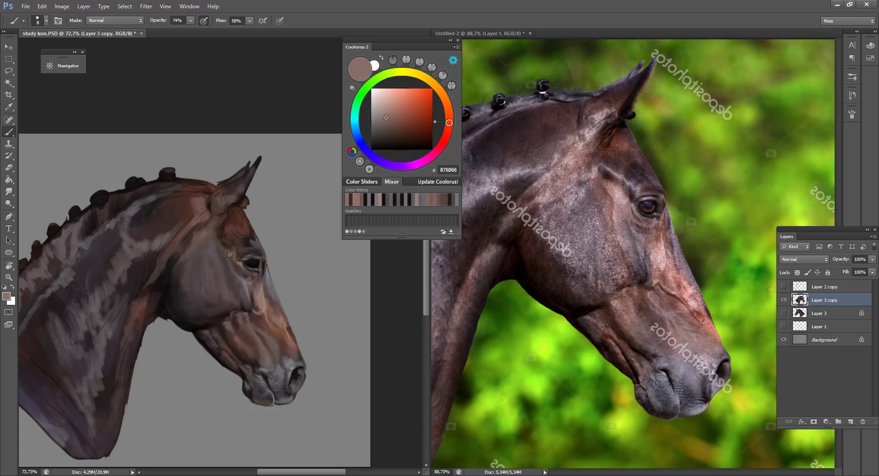
{"action": "key", "text": "bracketright"}
{"action": "key", "text": "bracketright"}
{"action": "key", "text": "bracketright"}
{"action": "left_click", "coordinate": [214, 239], "text": "alt"}
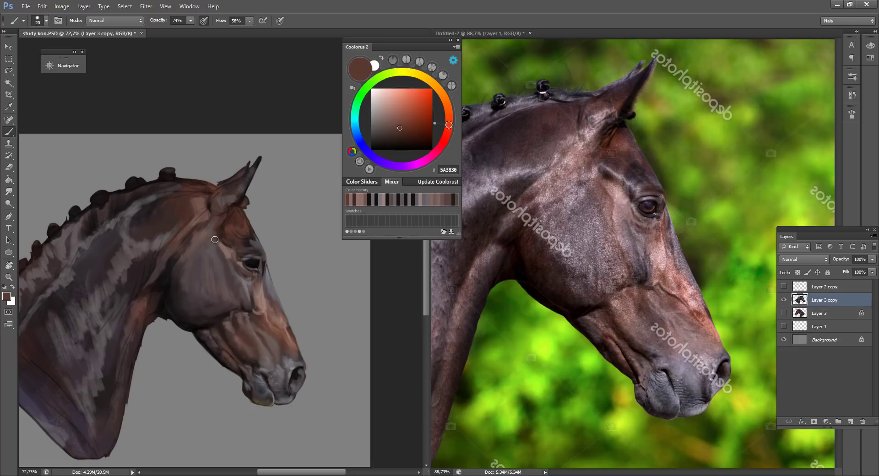
- Refine the brow area behind the eye at brush sizes 15 and 10 with browns 5C3830, 7A625C and 33201C
{"action": "key", "text": "bracketleft"}
{"action": "left_click", "coordinate": [230, 248], "text": "alt"}
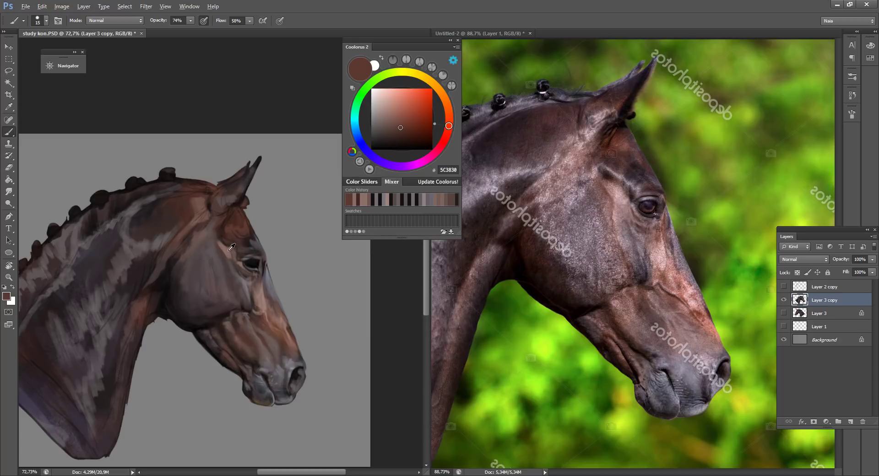
{"action": "left_click", "coordinate": [228, 260], "text": "alt"}
{"action": "key", "text": "bracketleft"}
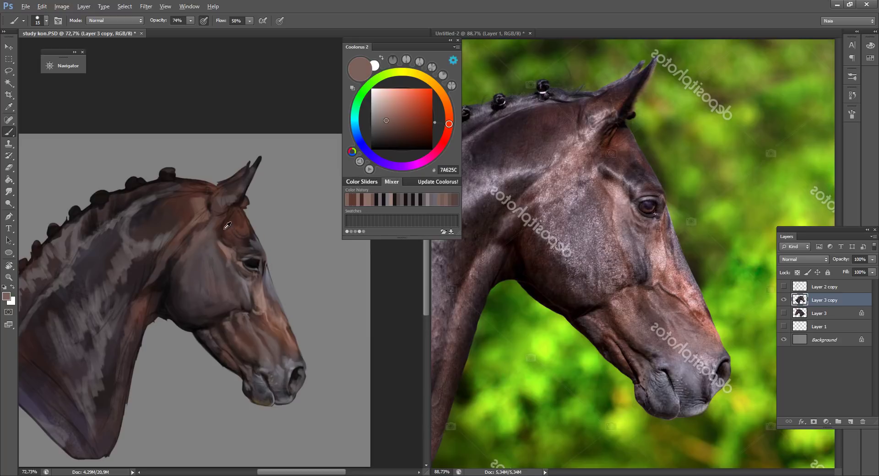
{"action": "left_click", "coordinate": [225, 260], "text": "alt"}
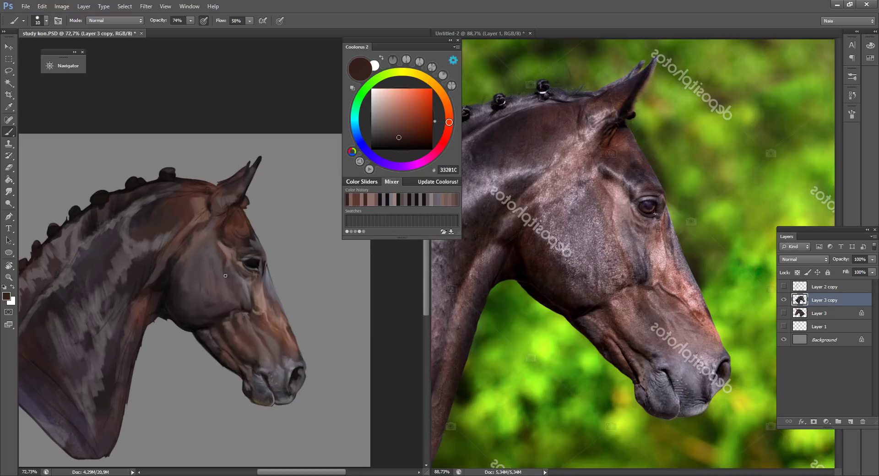
- Shade the area below and behind the eye at brush size 20 with browns 6A5652 and 816861 and grey 7F7478
{"action": "left_click", "coordinate": [232, 255], "text": "alt"}
{"action": "key", "text": "bracketright"}
{"action": "key", "text": "bracketright"}
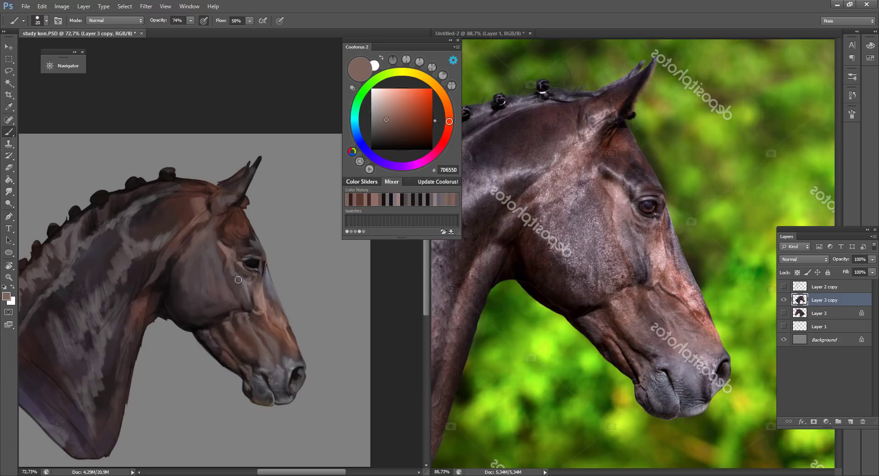
{"action": "left_click", "coordinate": [233, 271], "text": "alt"}
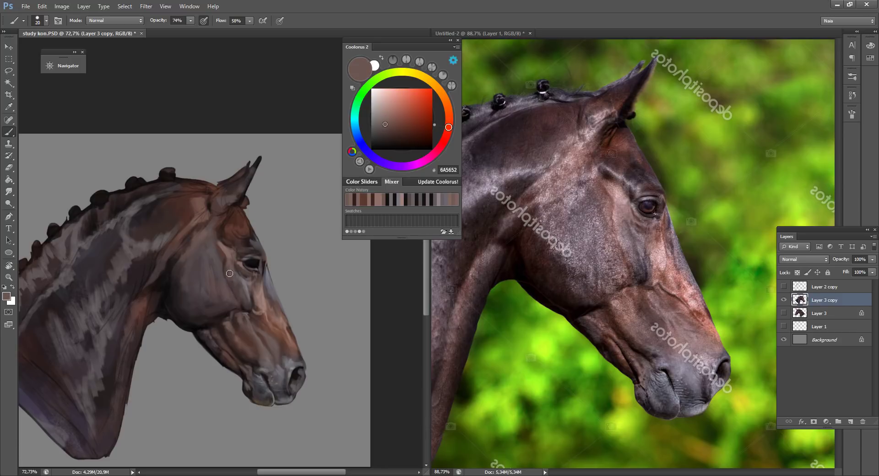
{"action": "left_click", "coordinate": [234, 275], "text": "alt"}
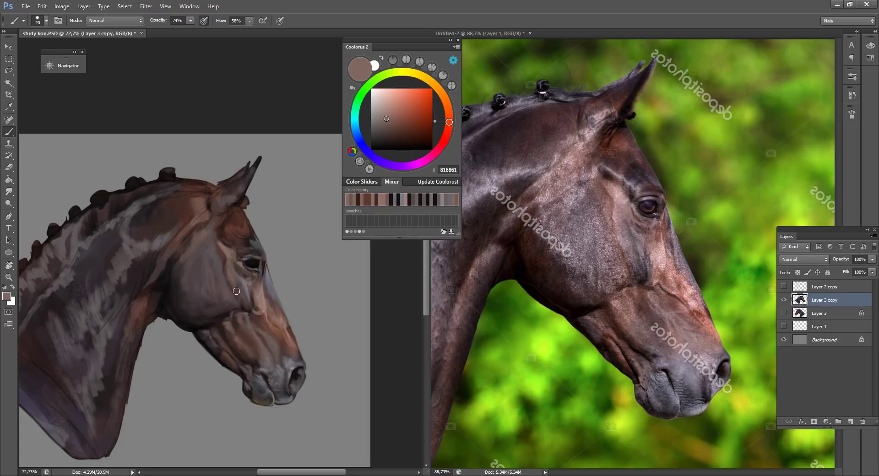
{"action": "left_click", "coordinate": [243, 278], "text": "alt"}
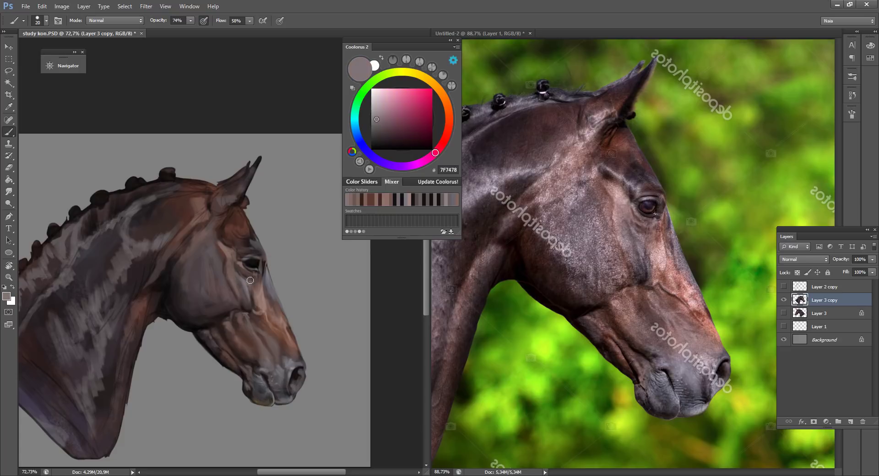
- Define the rim of the eye with brown 5F4E49 at brush size 15 and near-black 1C1717 at size 9
{"action": "left_click", "coordinate": [238, 269], "text": "alt"}
{"action": "key", "text": "bracketleft"}
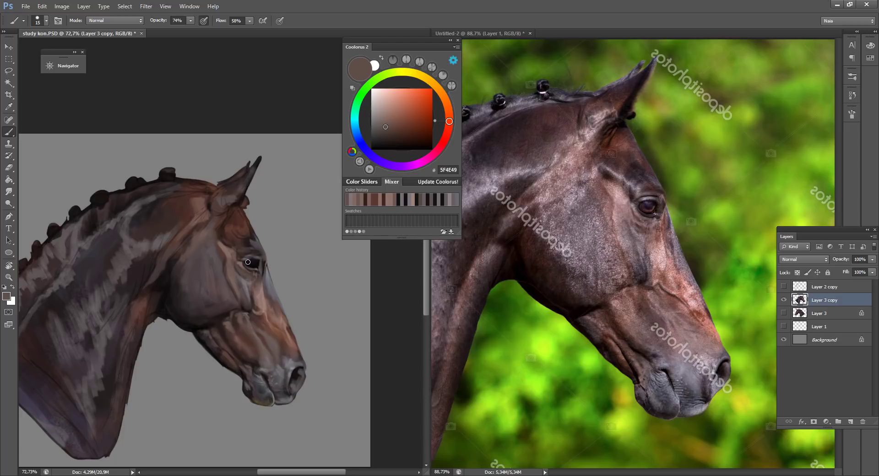
{"action": "left_click", "coordinate": [249, 271], "text": "alt"}
{"action": "key", "text": "bracketleft"}
{"action": "key", "text": "bracketleft"}
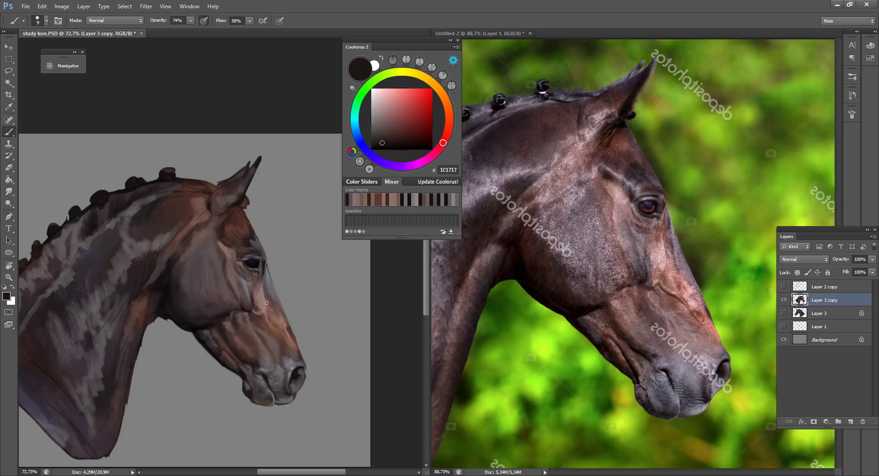
- Warm the front of the face below the eye with reddish A46559 and AE6E59, and blend it with the Mixer Brush
{"action": "left_click", "coordinate": [392, 125]}
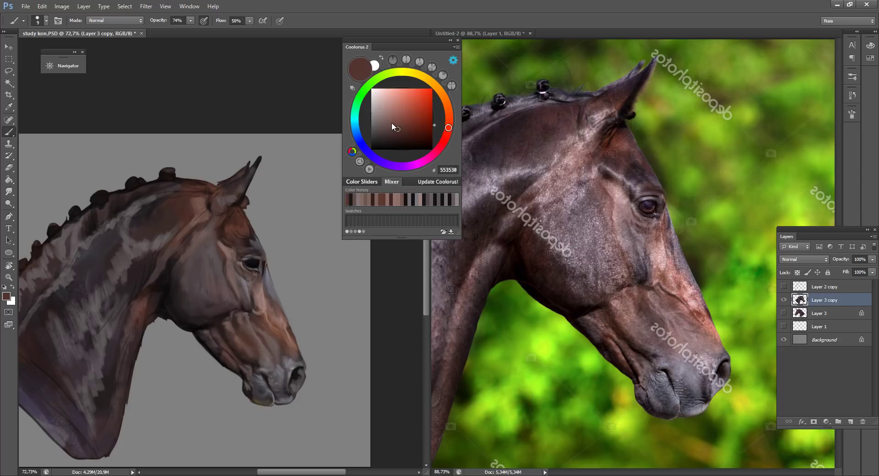
{"action": "left_click_drag", "start_coordinate": [393, 126], "coordinate": [399, 111]}
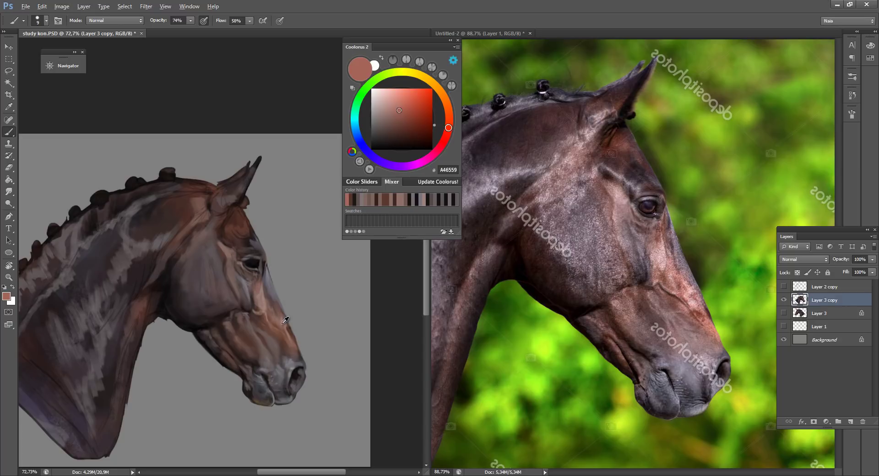
{"action": "left_click", "coordinate": [264, 296], "text": "alt"}
{"action": "left_click", "coordinate": [259, 298], "text": "alt"}
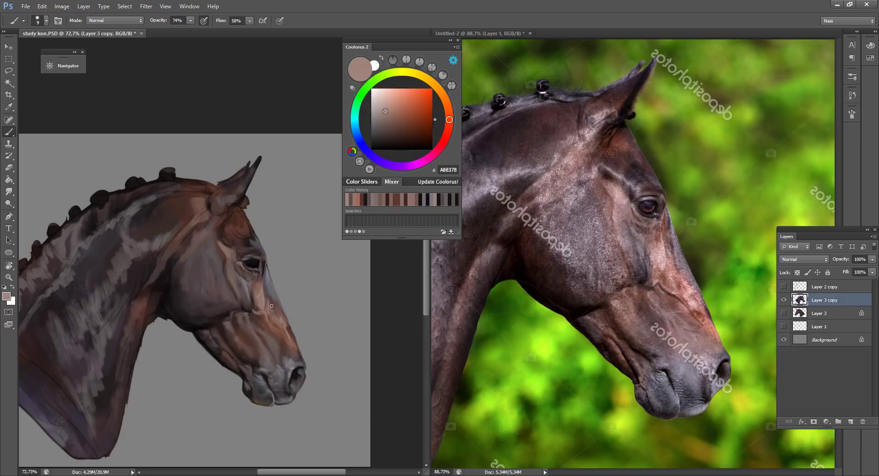
{"action": "left_click_drag", "start_coordinate": [268, 310], "coordinate": [281, 316]}
{"action": "left_click", "coordinate": [401, 108]}
{"action": "key", "text": "bracketright"}
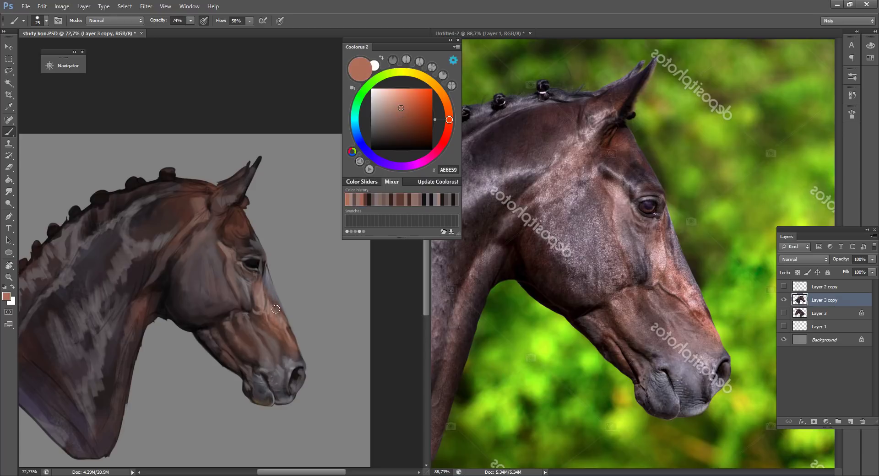
{"action": "key", "text": "shift+b"}
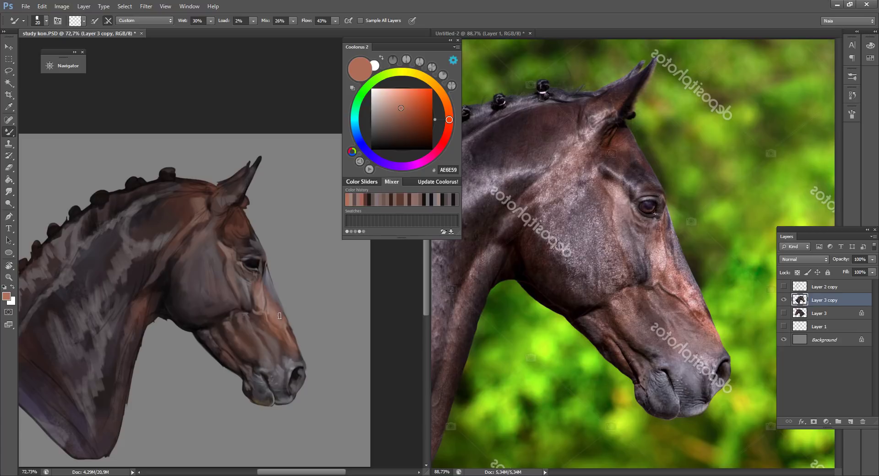
- Darken the face outline in front of the eye with near-black 231A19 at brush size 10, and blend with the Mixer Brush
{"action": "key", "text": "shift+b"}
{"action": "left_click", "coordinate": [248, 241], "text": "alt"}
{"action": "key", "text": "bracketleft"}
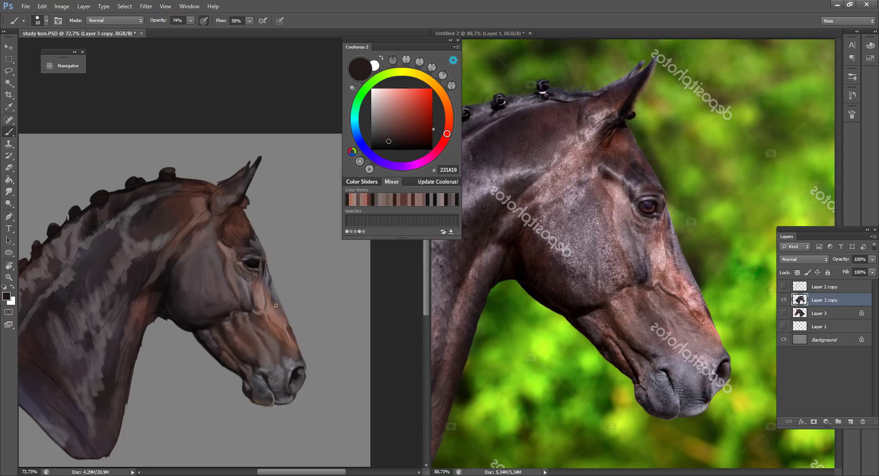
{"action": "key", "text": "shift+b"}
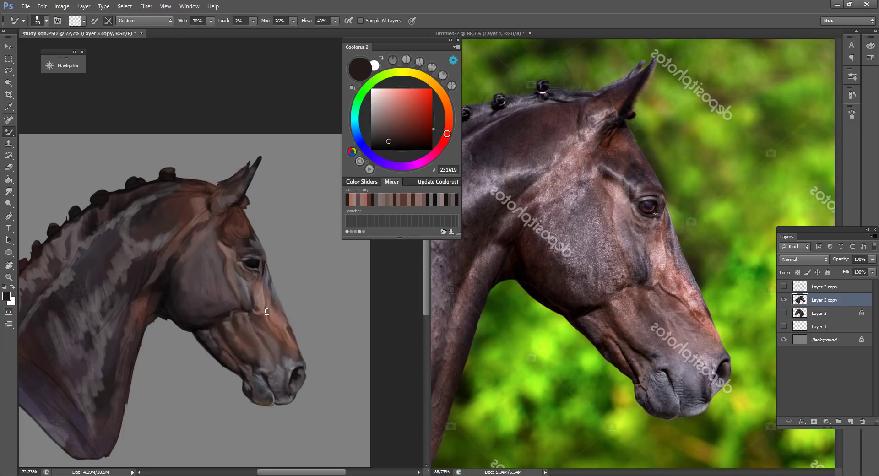
- Highlight the nose bridge with light pinks B39086 and C99385 at brush sizes 9 and 10, and blend with the Mixer Brush
{"action": "key", "text": "shift+b"}
{"action": "left_click", "coordinate": [261, 299], "text": "alt"}
{"action": "left_click_drag", "start_coordinate": [392, 117], "coordinate": [387, 106]}
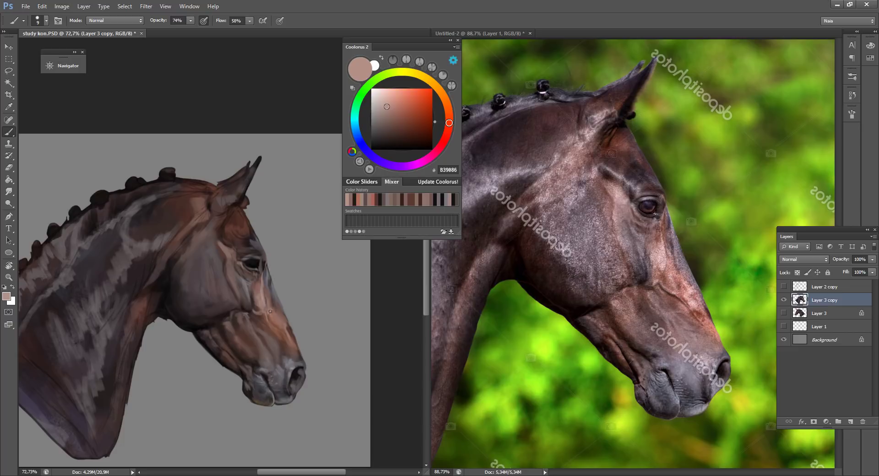
{"action": "left_click_drag", "start_coordinate": [389, 105], "coordinate": [391, 102]}
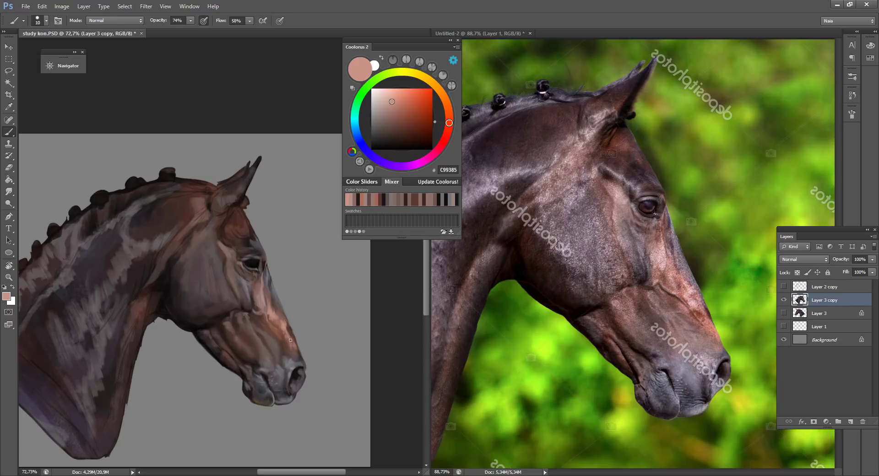
{"action": "key", "text": "shift+b"}
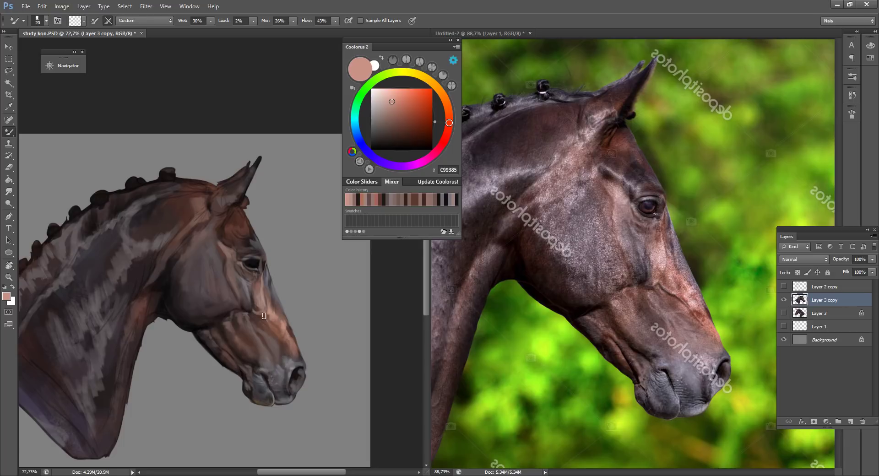
{"action": "key", "text": "shift+b"}
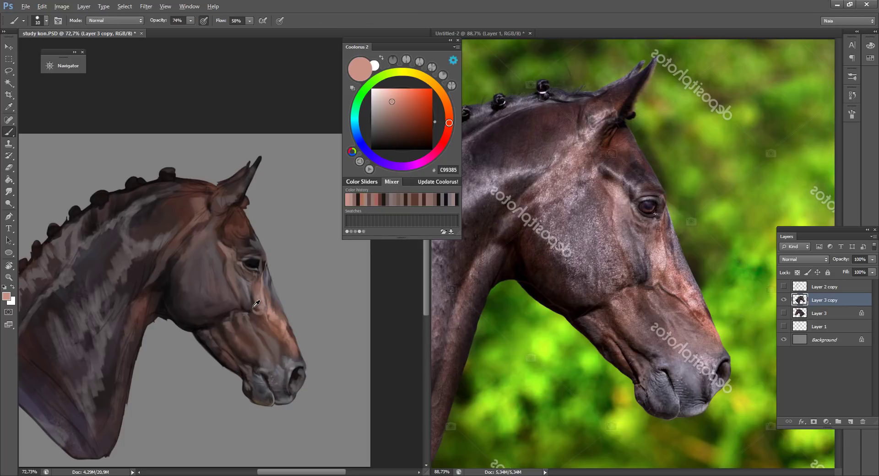
- Shade the lower face with dark 3F3330 and 2A2222, and warm the front of the muzzle with red-brown 853C2A up to brush size 20
{"action": "left_click", "coordinate": [255, 307], "text": "alt"}
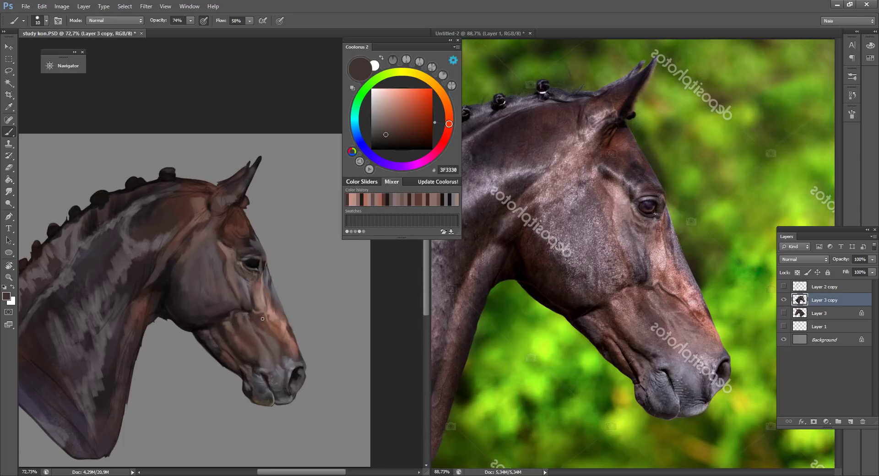
{"action": "left_click", "coordinate": [250, 310], "text": "alt"}
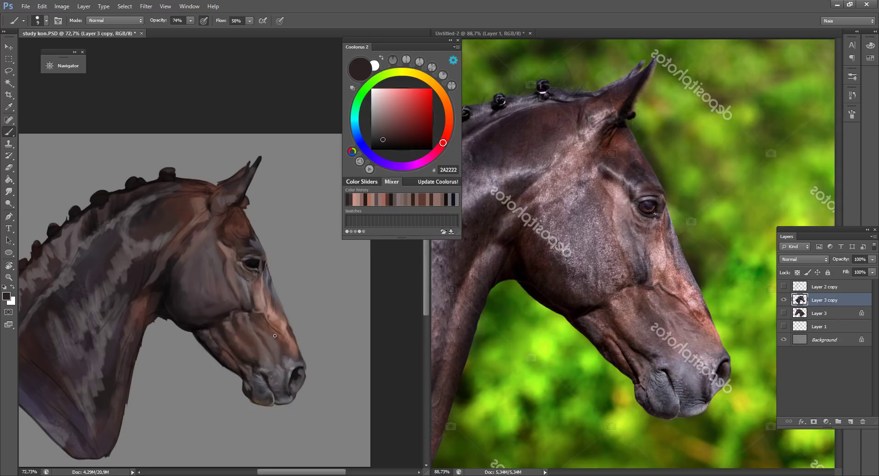
{"action": "left_click", "coordinate": [449, 118]}
{"action": "left_click", "coordinate": [413, 118]}
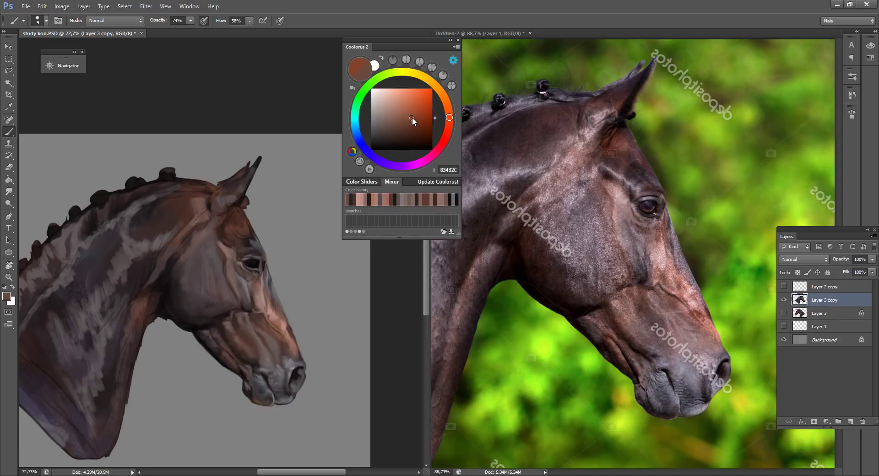
{"action": "left_click", "coordinate": [449, 123]}
{"action": "key", "text": "bracketright"}
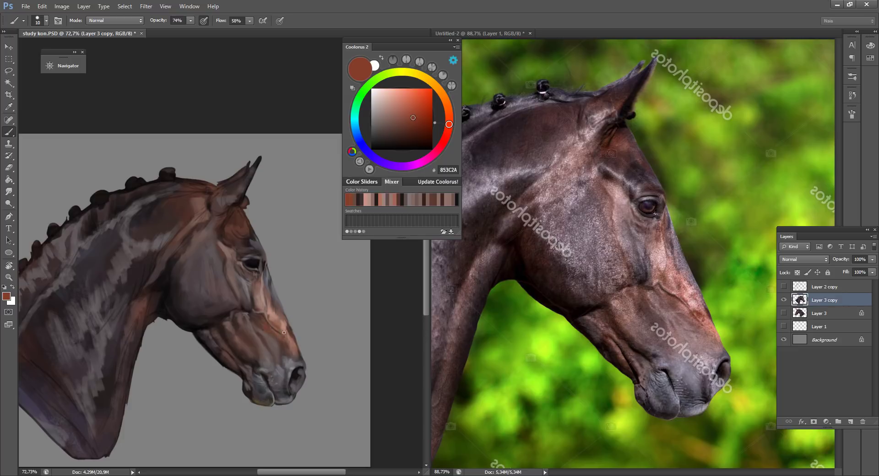
{"action": "key", "text": "bracketright"}
{"action": "key", "text": "bracketright"}
{"action": "left_click", "coordinate": [414, 128]}
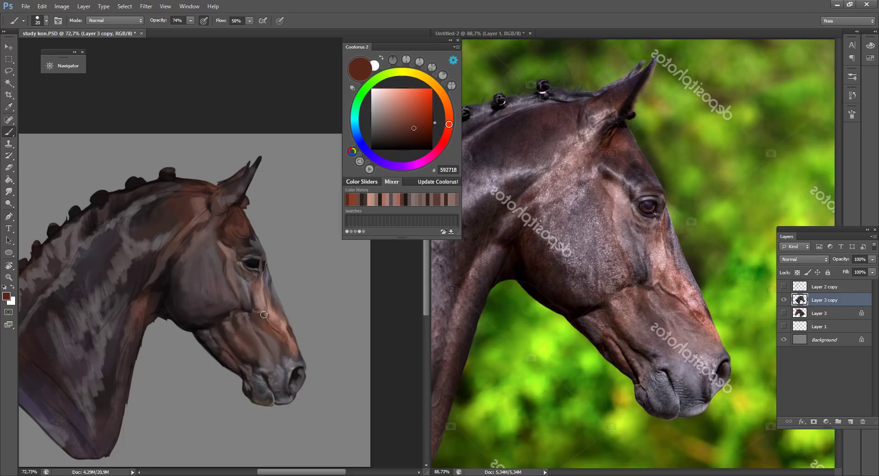
- Model the area between the eye and the cheekbone crease with 7F6761, 7A6F71 and brown 704334 at brush size 20
{"action": "left_click", "coordinate": [259, 292], "text": "alt"}
{"action": "left_click", "coordinate": [251, 284], "text": "alt"}
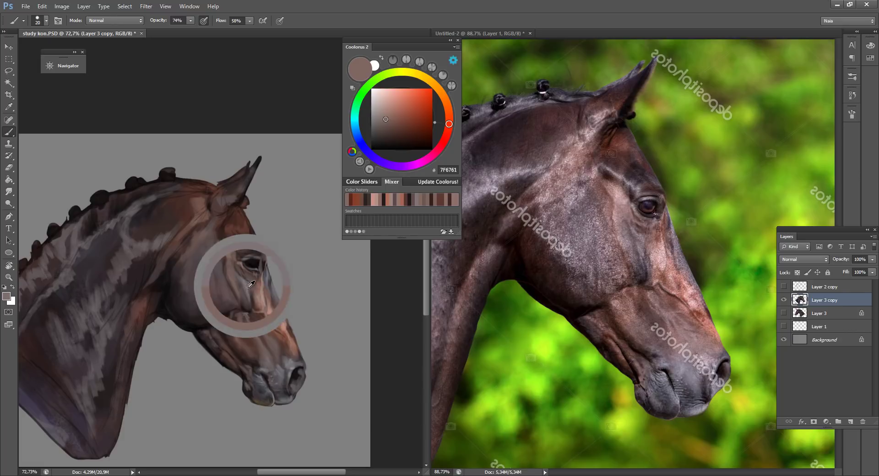
{"action": "left_click_drag", "start_coordinate": [254, 296], "coordinate": [259, 307]}
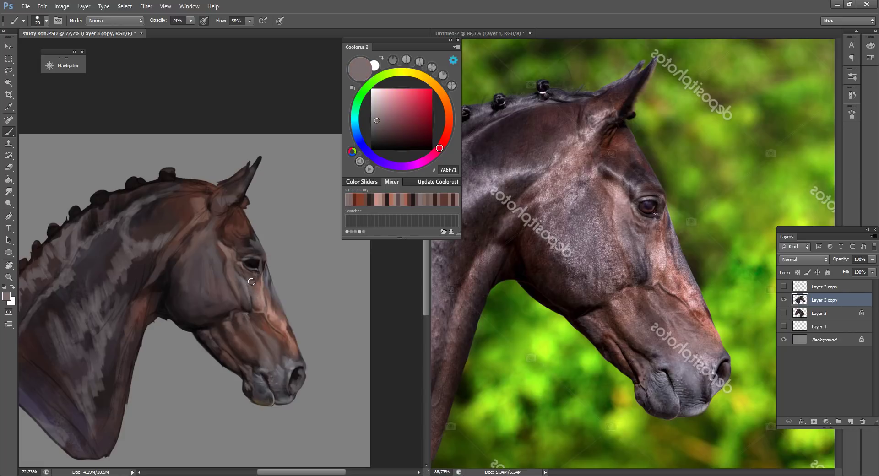
{"action": "left_click", "coordinate": [280, 327], "text": "alt"}
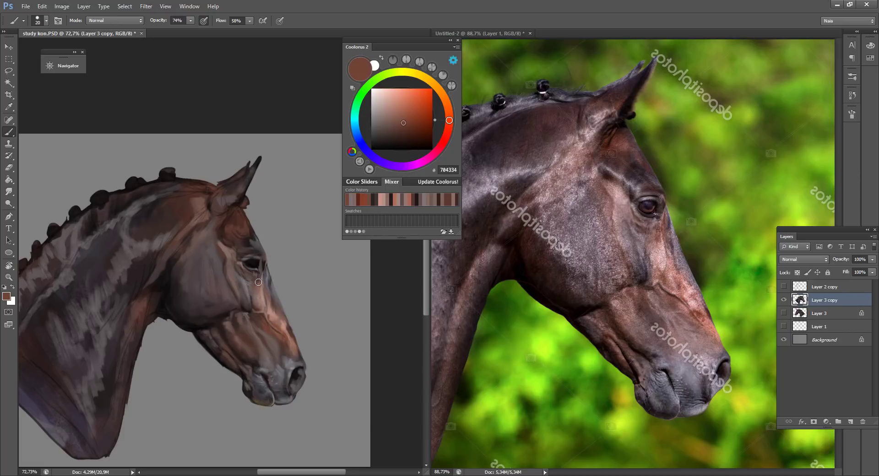
- Refine the eye and its lids with dark brown at size 10, near-black 151212 at size 9 and grey 777378 at size 8
{"action": "key", "text": "bracketleft"}
{"action": "left_click", "coordinate": [253, 266], "text": "alt"}
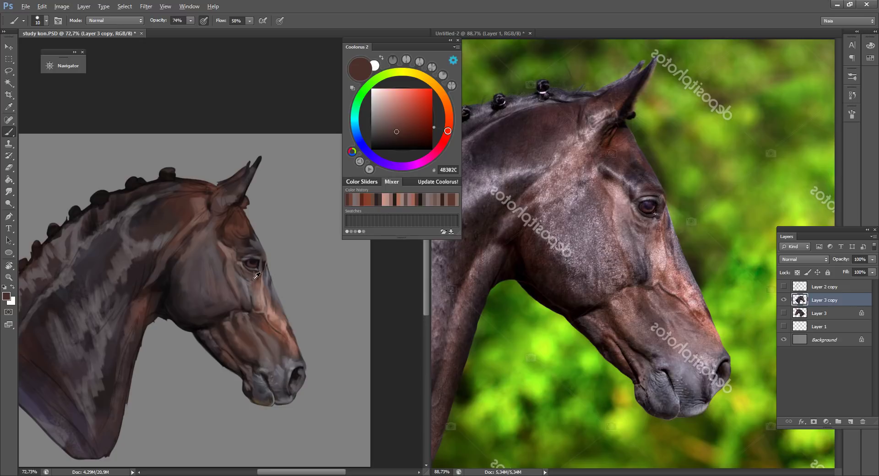
{"action": "left_click", "coordinate": [251, 257], "text": "alt"}
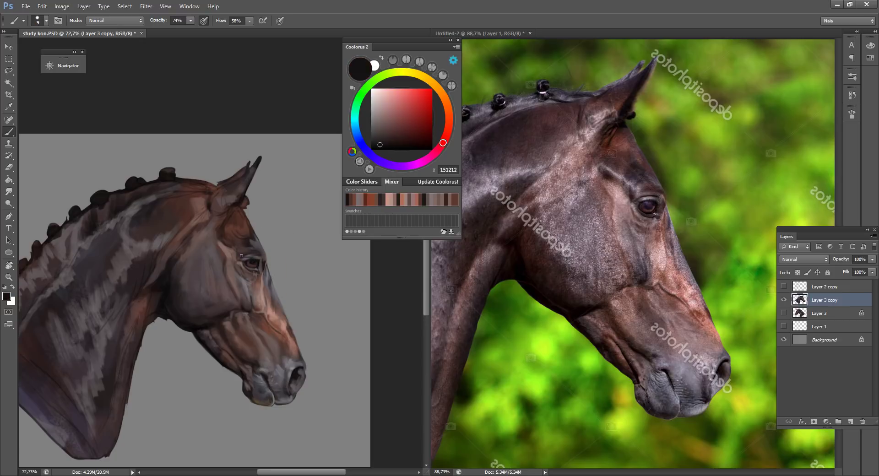
{"action": "left_click", "coordinate": [286, 362], "text": "alt"}
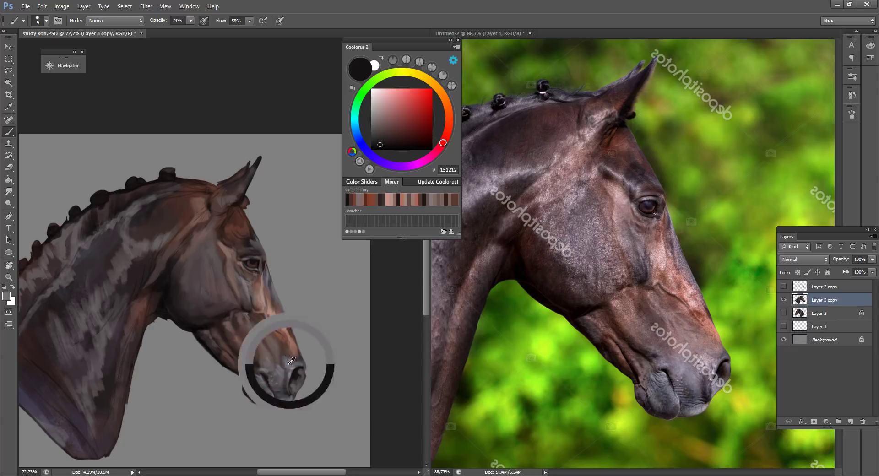
{"action": "left_click", "coordinate": [255, 261], "text": "alt"}
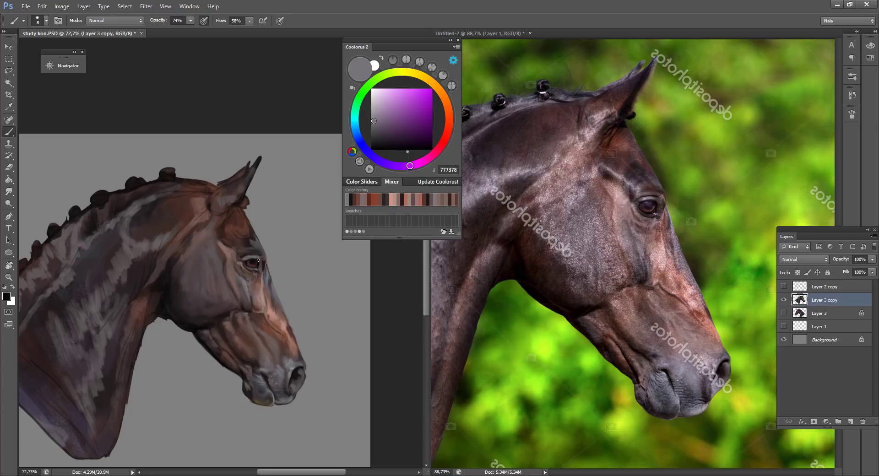
- Lighten the ridges behind and below the eye with brown 725A54 and pinkish B78A7C, enlarging the brush to size 15
{"action": "left_click", "coordinate": [232, 253], "text": "alt"}
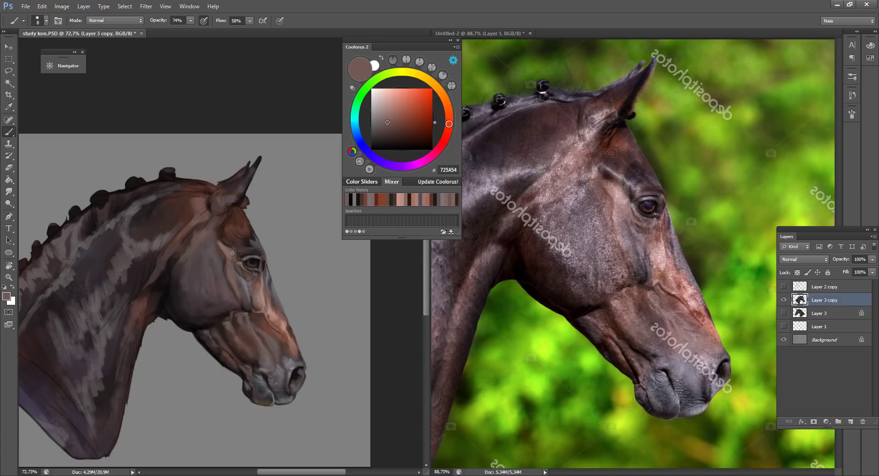
{"action": "left_click", "coordinate": [271, 317], "text": "alt"}
{"action": "key", "text": "bracketright"}
{"action": "key", "text": "bracketright"}
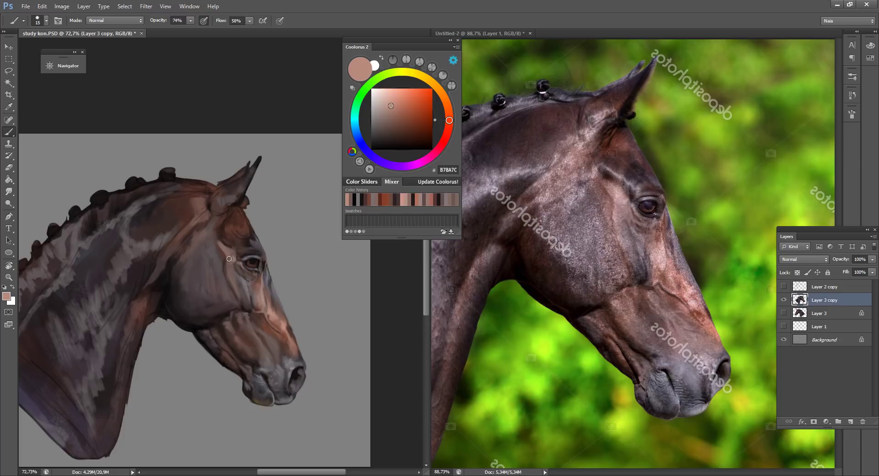
- Model the broad cheek with greys 767178 and 727075 and browns 927469 and 614F4F at brush size 25
{"action": "left_click", "coordinate": [241, 289], "text": "alt"}
{"action": "key", "text": "bracketright"}
{"action": "key", "text": "bracketright"}
{"action": "left_click_drag", "start_coordinate": [198, 251], "coordinate": [213, 269]}
{"action": "left_click", "coordinate": [288, 360], "text": "alt"}
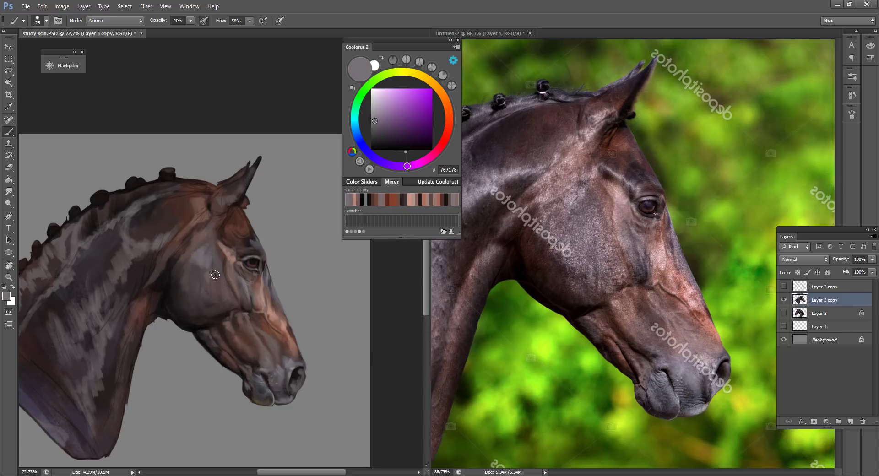
{"action": "left_click", "coordinate": [232, 254], "text": "alt"}
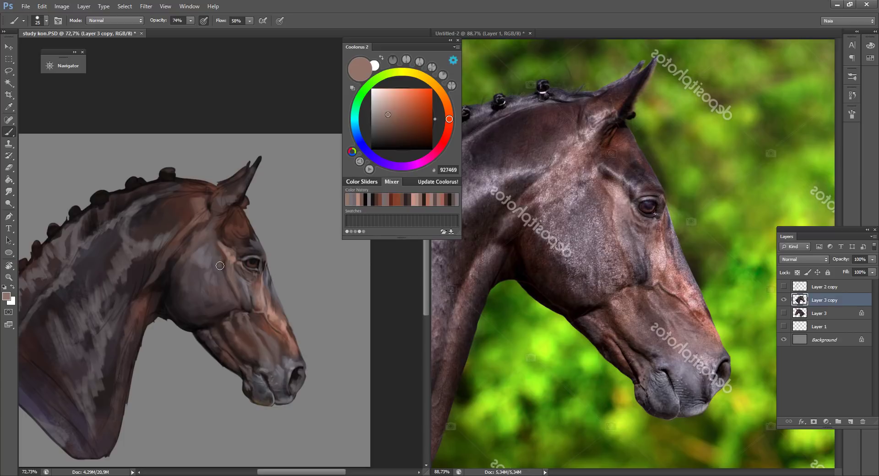
{"action": "left_click", "coordinate": [226, 291], "text": "alt"}
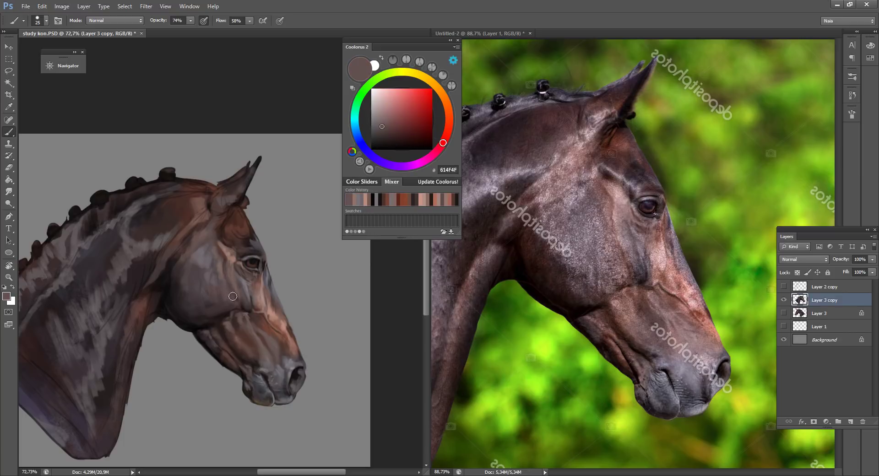
{"action": "left_click", "coordinate": [209, 250], "text": "alt"}
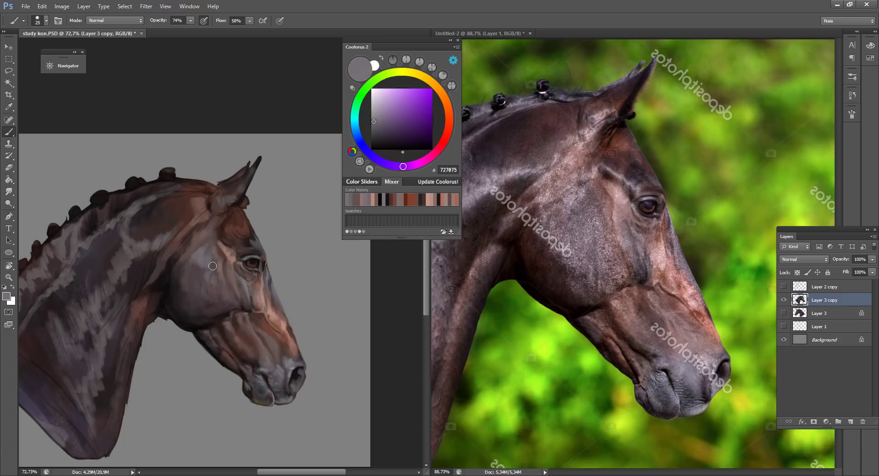
- Soften the tones below the eye and across the upper cheek with 807478 and 706568 at brush size 20
{"action": "key", "text": "bracketleft"}
{"action": "left_click", "coordinate": [247, 275], "text": "alt"}
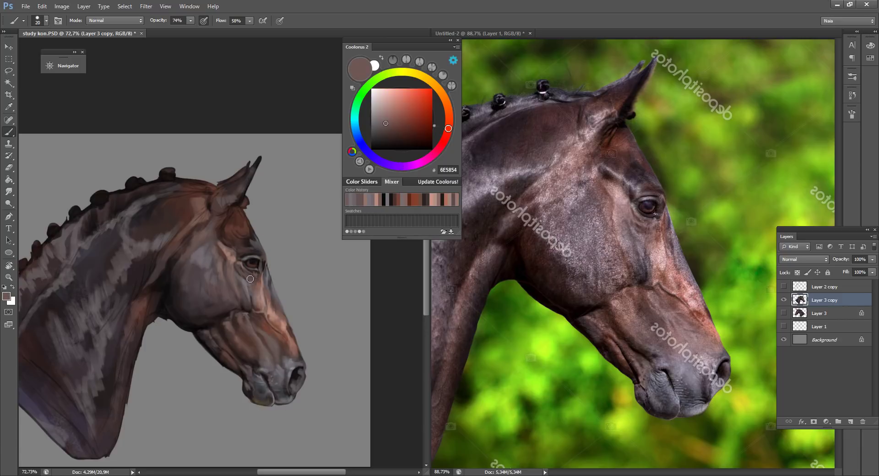
{"action": "left_click", "coordinate": [247, 277], "text": "alt"}
{"action": "left_click", "coordinate": [242, 279], "text": "alt"}
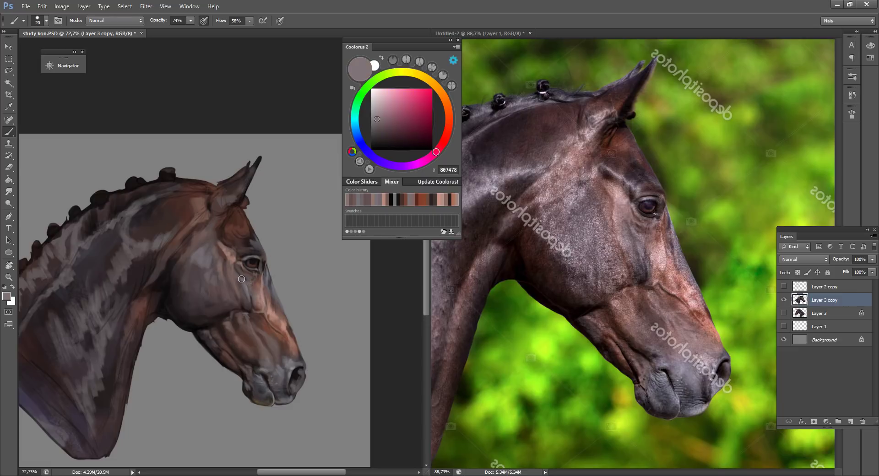
{"action": "left_click", "coordinate": [202, 259], "text": "alt"}
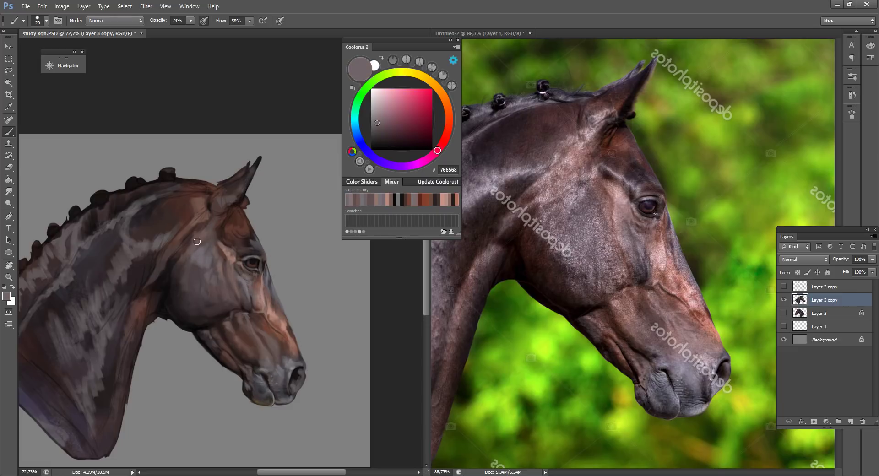
- Define the rear edge of the cheek with near-black 261F21 and grey-brown 524749 at brush size 10
{"action": "key", "text": "bracketleft"}
{"action": "key", "text": "bracketleft"}
{"action": "left_click_drag", "start_coordinate": [172, 273], "coordinate": [181, 258]}
{"action": "left_click", "coordinate": [177, 267], "text": "alt"}
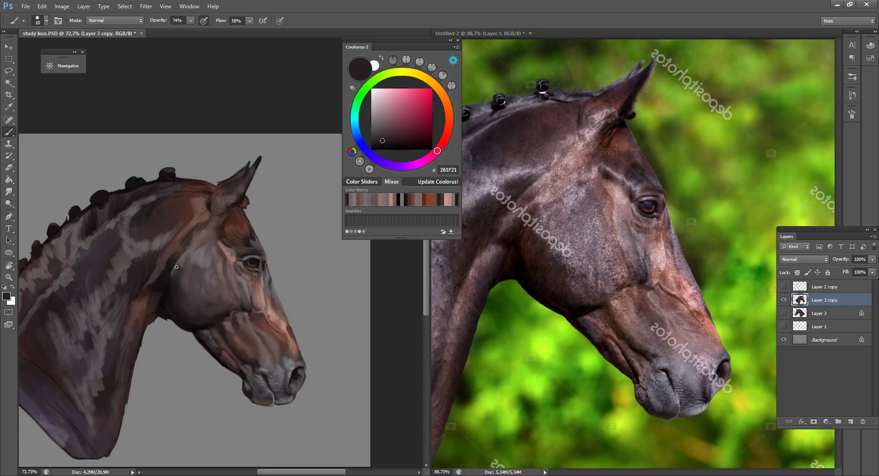
{"action": "left_click", "coordinate": [169, 279], "text": "alt"}
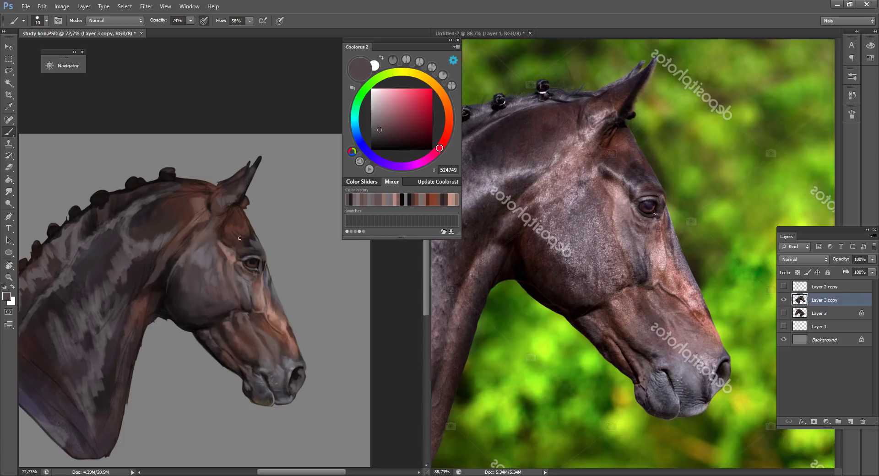
- Add highlights around the brow and behind the eye with 635A5C, AE9198 and light grey A69FA1 at brush size 10
{"action": "left_click", "coordinate": [221, 250], "text": "alt"}
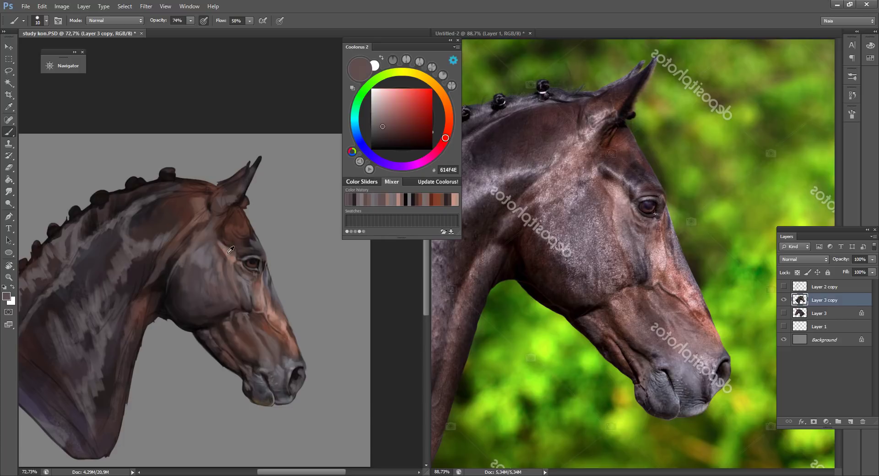
{"action": "left_click", "coordinate": [136, 245], "text": "alt"}
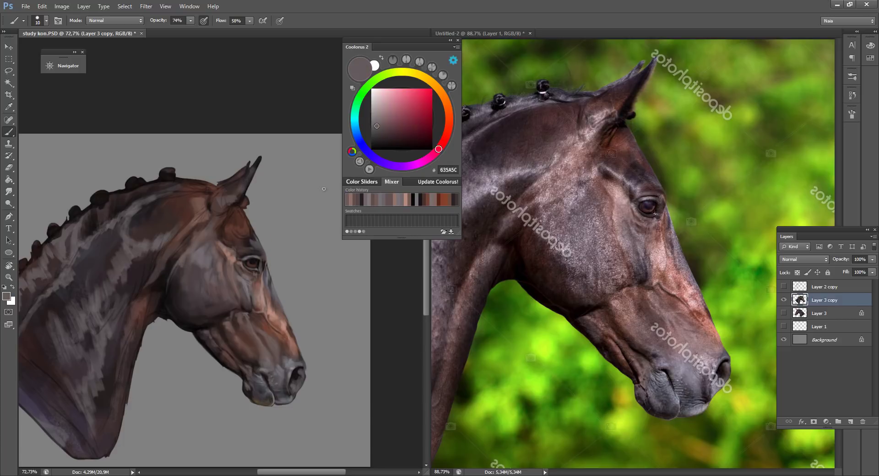
{"action": "left_click_drag", "start_coordinate": [386, 122], "coordinate": [381, 109]}
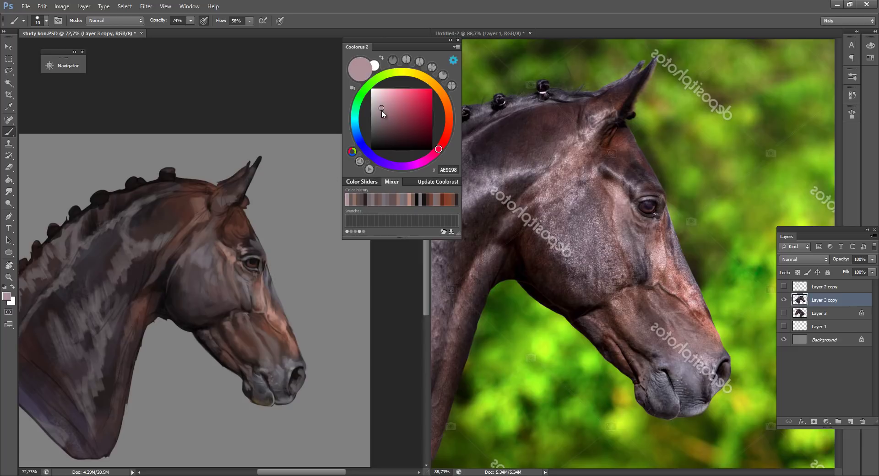
{"action": "left_click_drag", "start_coordinate": [382, 110], "coordinate": [375, 110]}
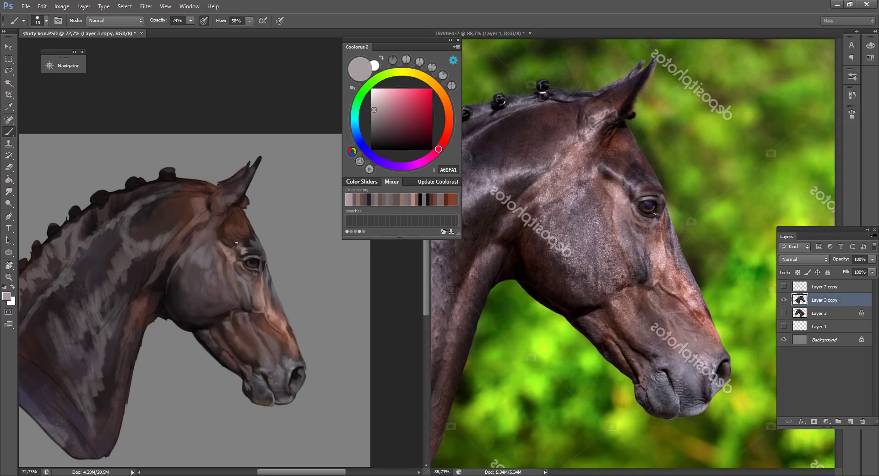
- Lighten the side of the muzzle and nose with grey 757177 and pinkish A77D71 at brush size 20
{"action": "left_click", "coordinate": [289, 365], "text": "alt"}
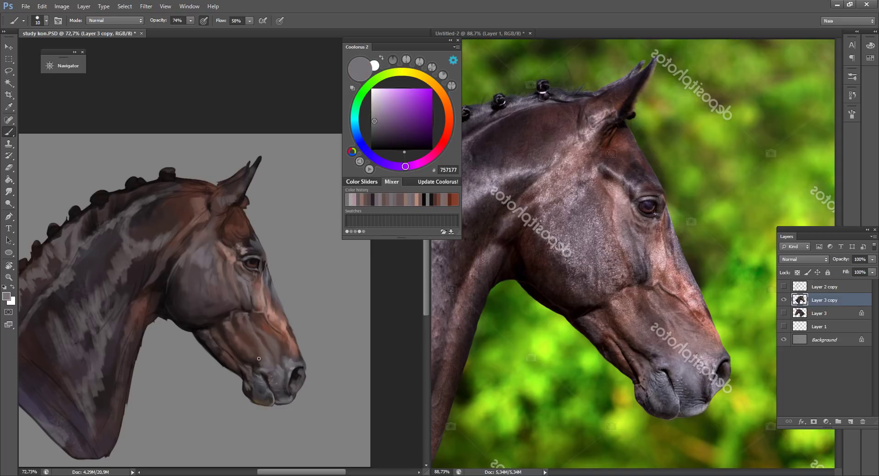
{"action": "left_click", "coordinate": [274, 310], "text": "alt"}
{"action": "key", "text": "bracketright"}
{"action": "left_click_drag", "start_coordinate": [230, 333], "coordinate": [266, 370]}
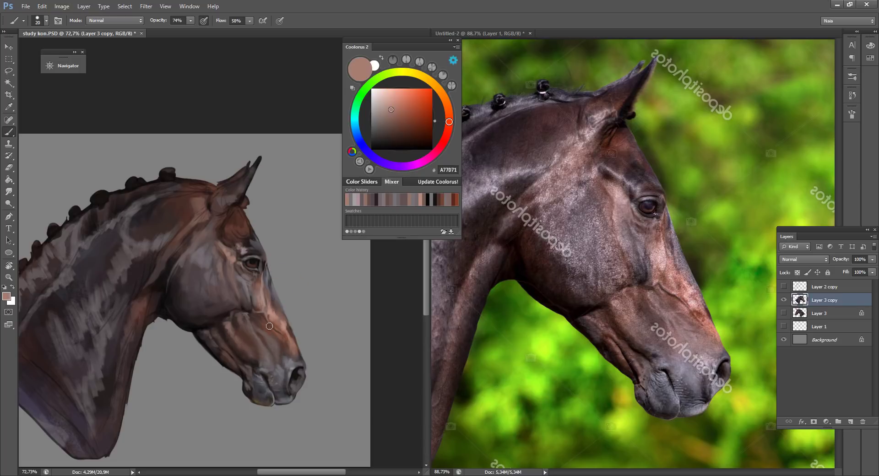
- Paint the bony ridge above the eye with 968185 and 775F58 at brush size 15, and blend it with the Mixer Brush
{"action": "left_click", "coordinate": [231, 246], "text": "alt"}
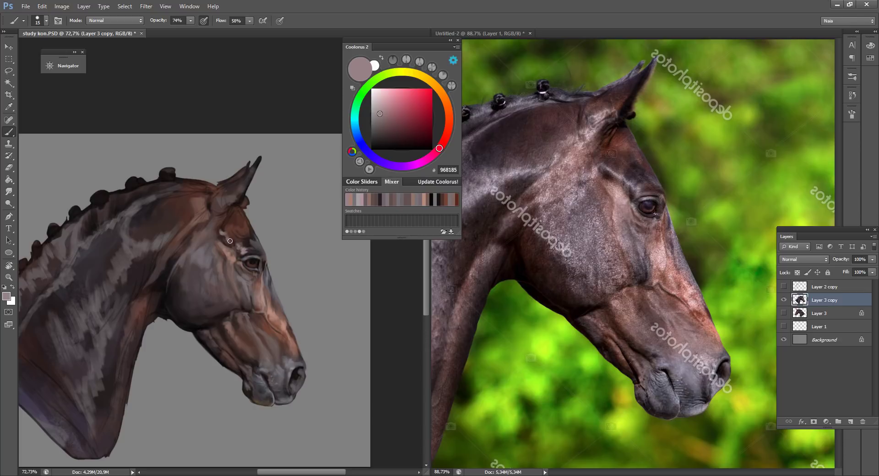
{"action": "left_click", "coordinate": [231, 249], "text": "alt"}
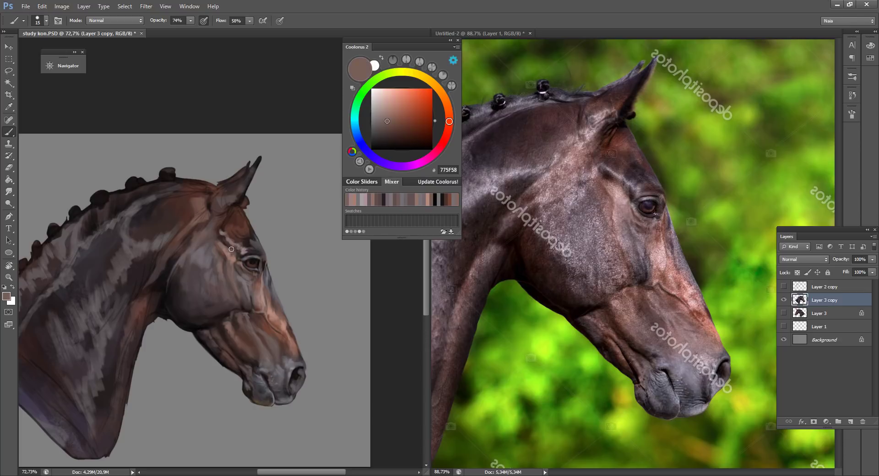
{"action": "key", "text": "shift+b"}
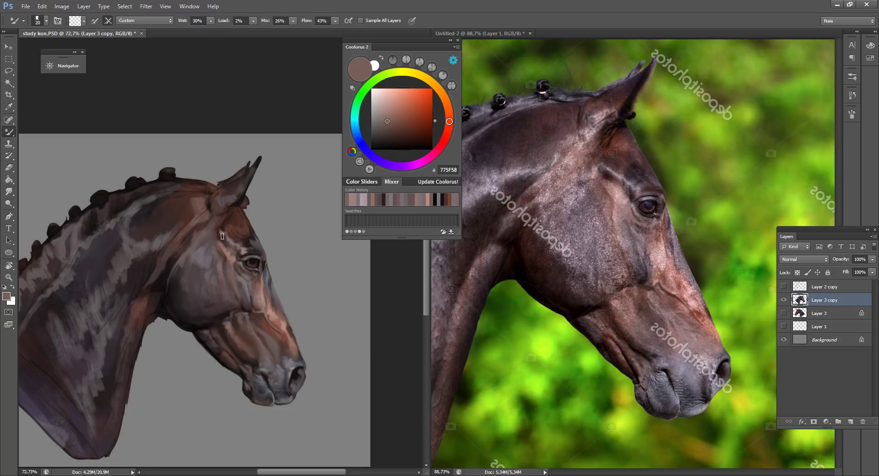
{"action": "left_click_drag", "start_coordinate": [222, 237], "coordinate": [236, 245]}
- Detail the brow with light B4877A and A88F87, and the eye with dark 413230 and near-black 151111, at brush size 9
{"action": "key", "text": "b"}
{"action": "left_click", "coordinate": [224, 255], "text": "alt"}
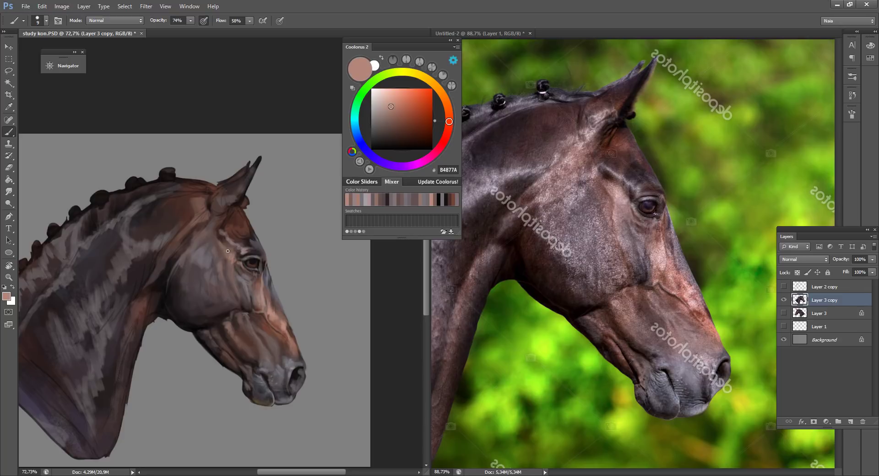
{"action": "left_click", "coordinate": [384, 109]}
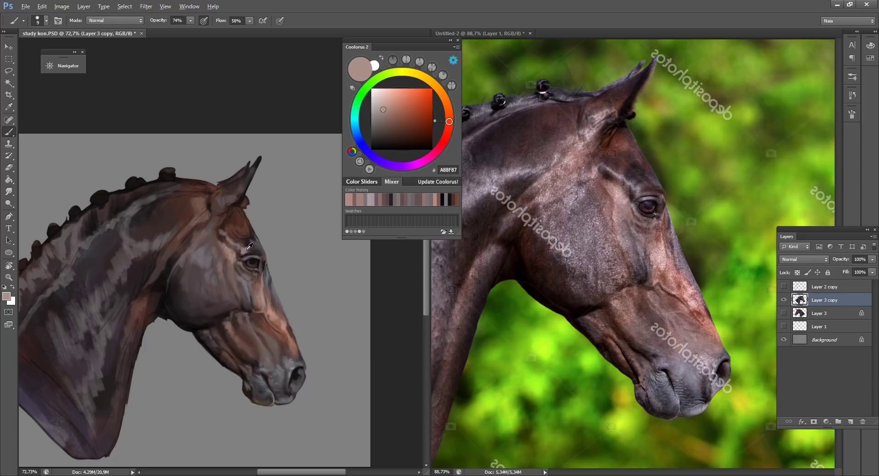
{"action": "left_click", "coordinate": [237, 254], "text": "alt"}
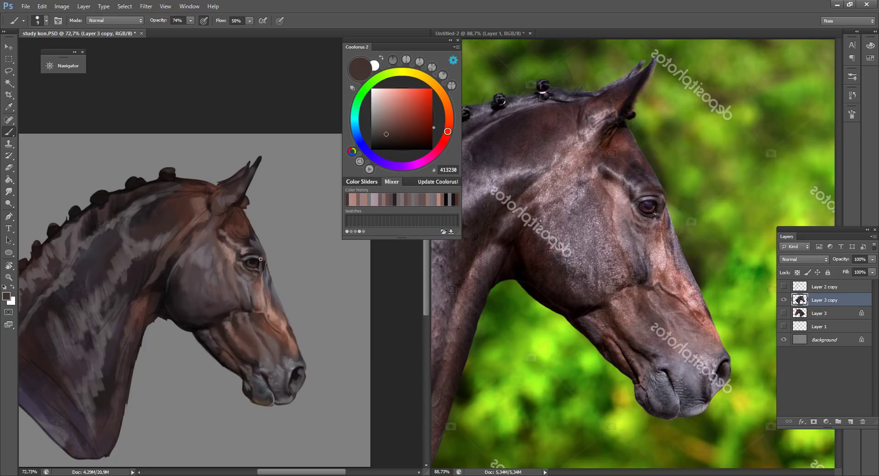
{"action": "left_click", "coordinate": [256, 261], "text": "alt"}
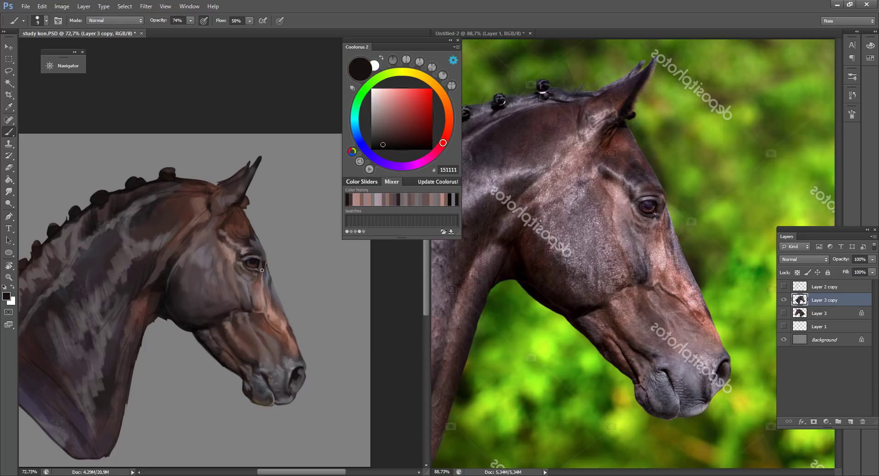
- Detail the eye and its lower lid with light grey D6D6D6 and near-black 1E1A1A at brush size 6
{"action": "left_click", "coordinate": [242, 252], "text": "alt"}
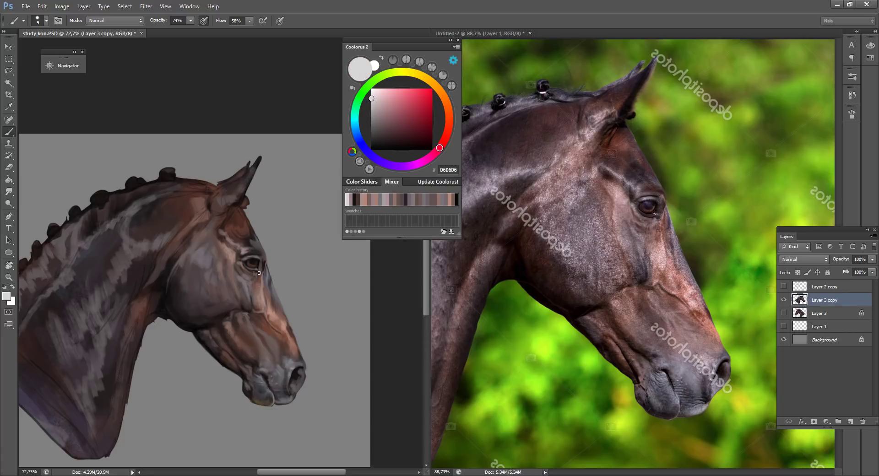
{"action": "key", "text": "bracketleft"}
{"action": "key", "text": "bracketleft"}
{"action": "key", "text": "bracketleft"}
{"action": "key", "text": "bracketleft"}
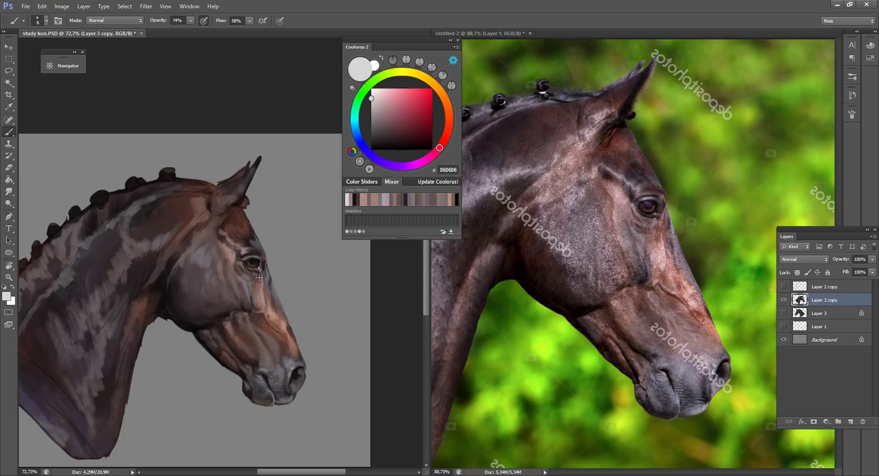
{"action": "left_click", "coordinate": [255, 272], "text": "alt"}
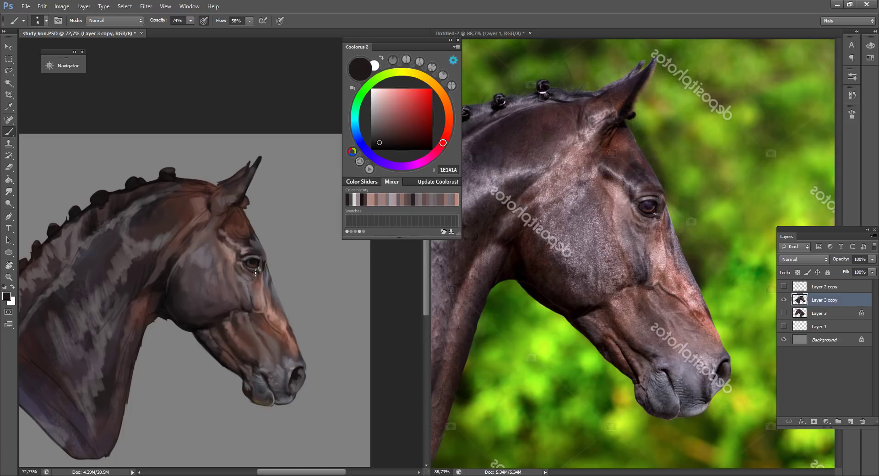
- Tint the eye with blue-greys 58767A and 58667A, and touch up around it with pinkish B98B7D
{"action": "left_click", "coordinate": [202, 259], "text": "alt"}
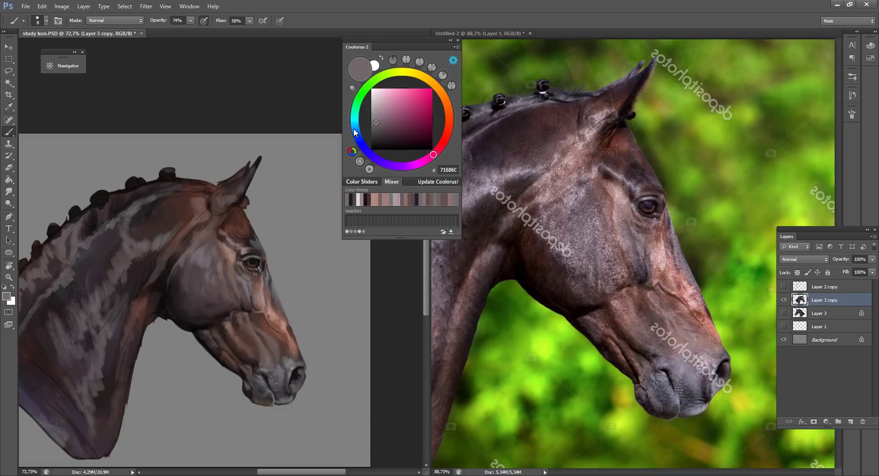
{"action": "left_click_drag", "start_coordinate": [353, 128], "coordinate": [388, 120]}
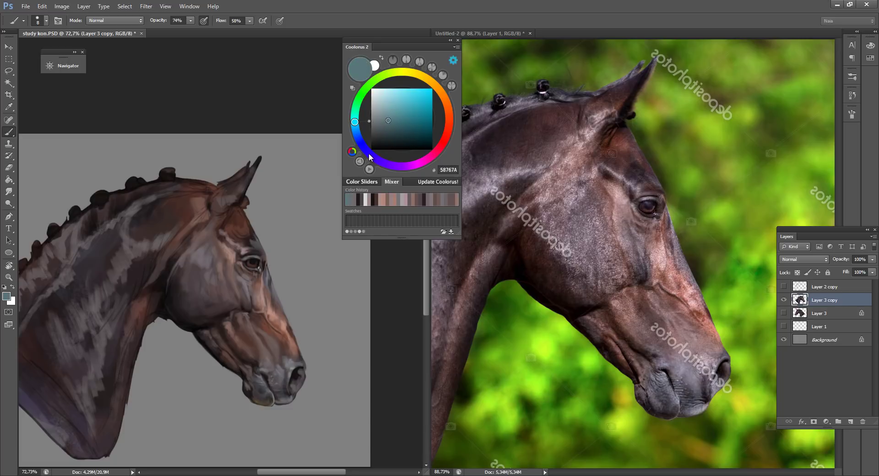
{"action": "left_click_drag", "start_coordinate": [369, 153], "coordinate": [361, 139]}
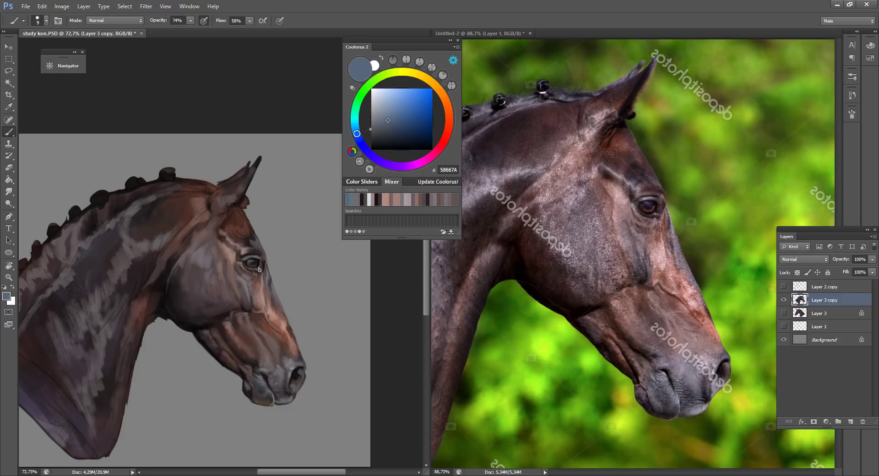
{"action": "left_click", "coordinate": [275, 313], "text": "alt"}
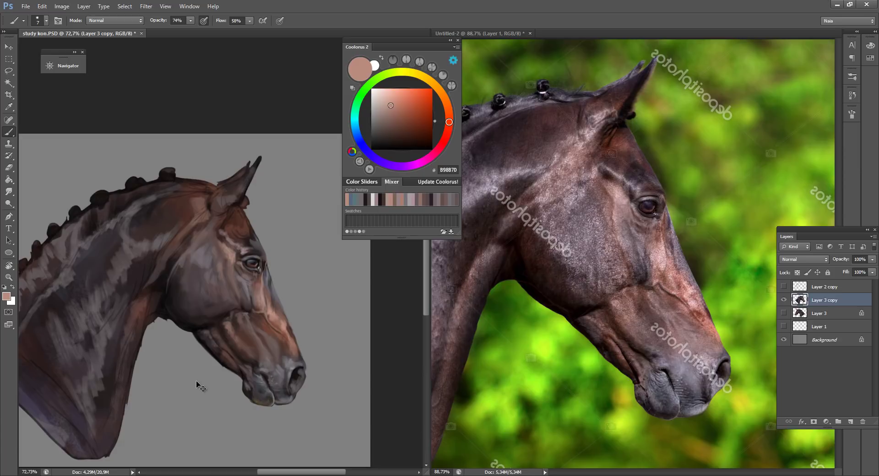
- Flip both the painting and the reference photo horizontally, and reframe each on the horse's head
{"action": "key", "text": "ctrl+shift+h"}
{"action": "left_click_drag", "start_coordinate": [123, 325], "coordinate": [238, 305]}
{"action": "left_click", "coordinate": [583, 252]}
{"action": "key", "text": "ctrl+shift+h"}
{"action": "left_click_drag", "start_coordinate": [559, 278], "coordinate": [621, 277]}
{"action": "left_click", "coordinate": [121, 241]}
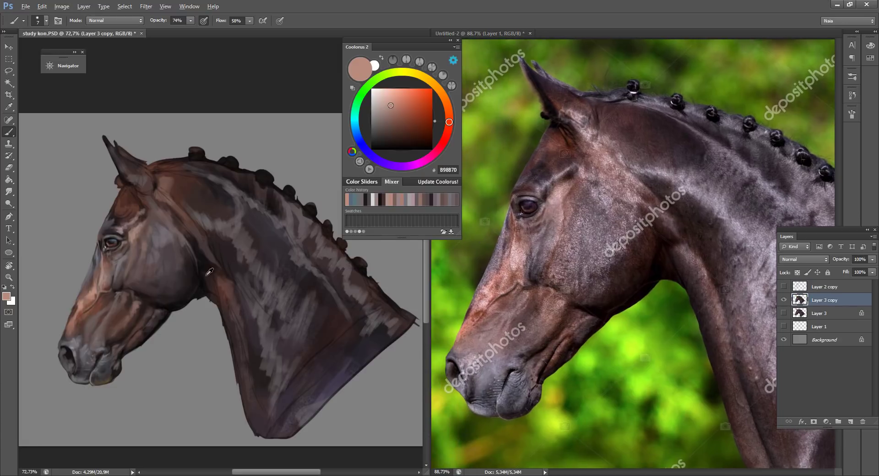
- Refine the eye, brow and cheek shading with 1C1718, 6C6568, 483C3F and 3F3A3C at brush size 7, and save the painting
{"action": "left_click", "coordinate": [115, 237], "text": "alt"}
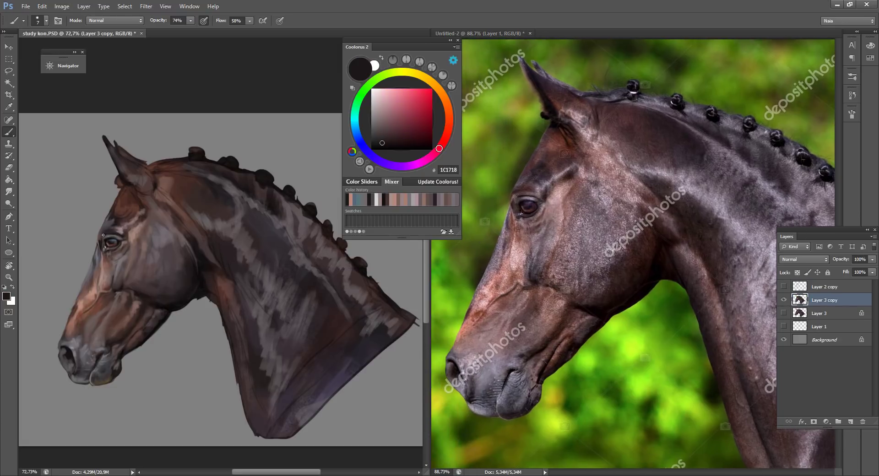
{"action": "left_click", "coordinate": [110, 236], "text": "alt"}
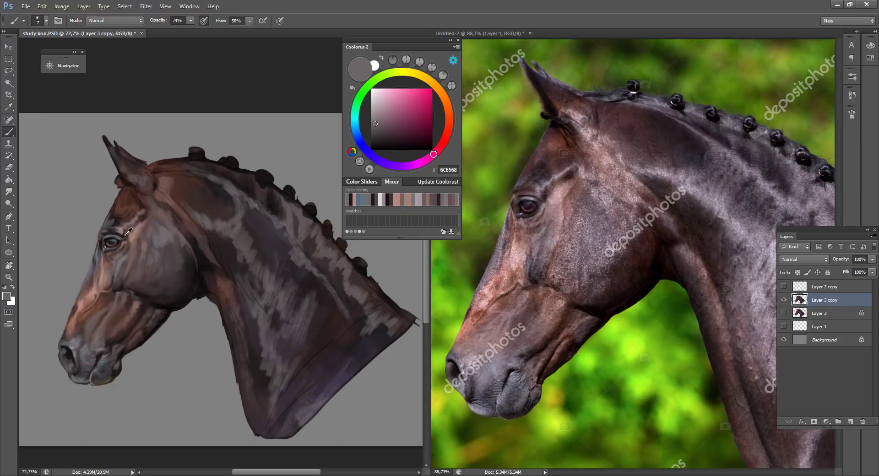
{"action": "left_click", "coordinate": [101, 235], "text": "alt"}
{"action": "left_click", "coordinate": [108, 228], "text": "alt"}
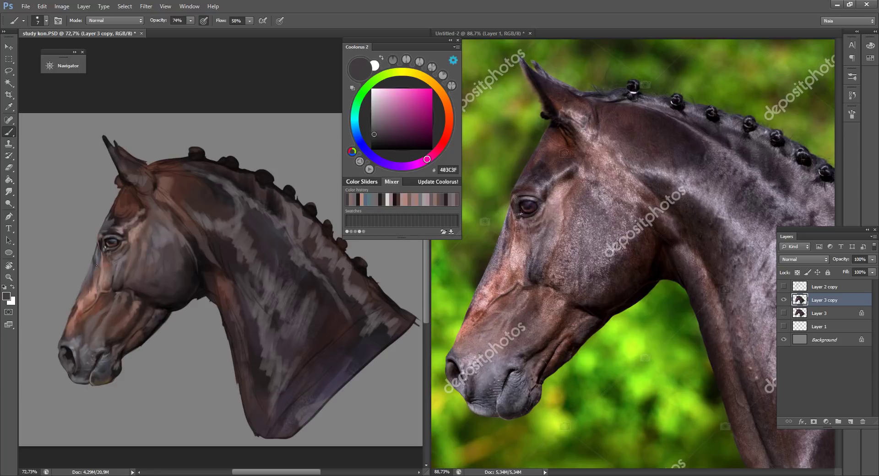
{"action": "left_click", "coordinate": [99, 253], "text": "alt"}
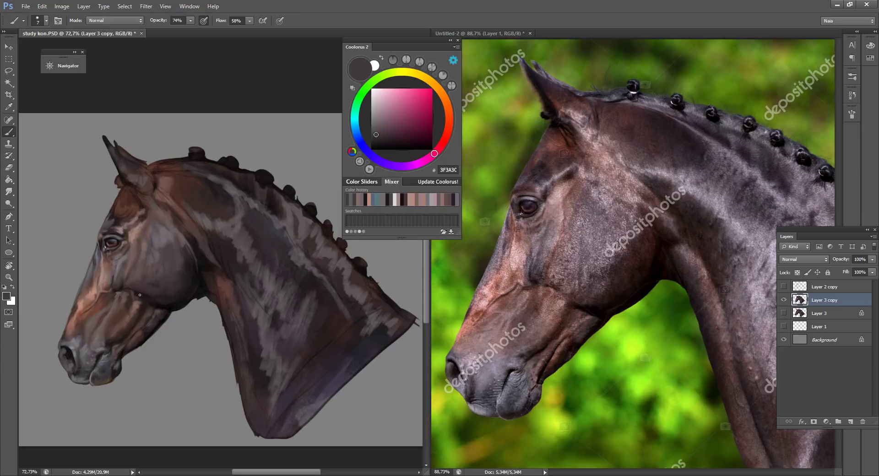
{"action": "key", "text": "ctrl+s"}
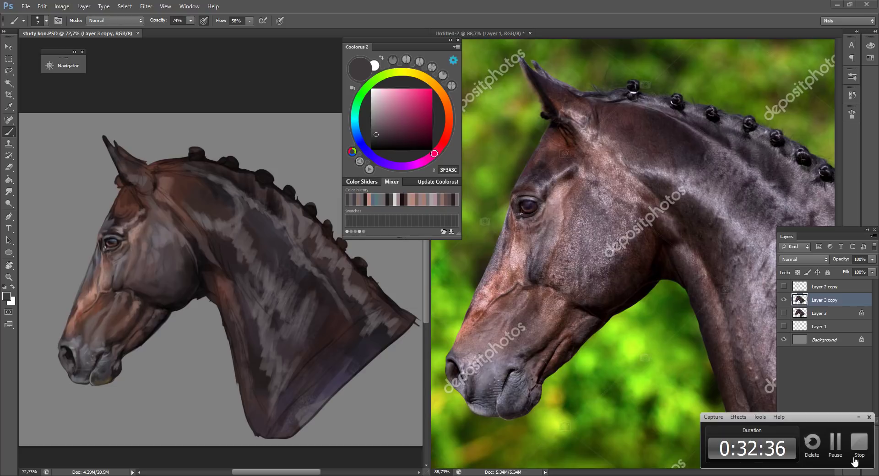
- Fit the whole painting and reference photo in view, and move the Layers panel away from the photographed horse's neck
{"action": "left_click", "coordinate": [857, 451]}
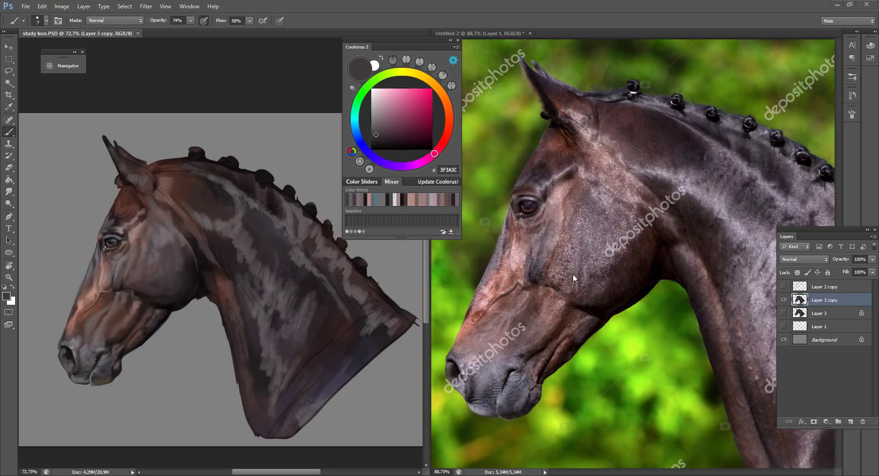
{"action": "left_click", "coordinate": [573, 274]}
{"action": "scroll", "coordinate": [573, 274], "scroll_direction": "down", "scroll_amount": 5}
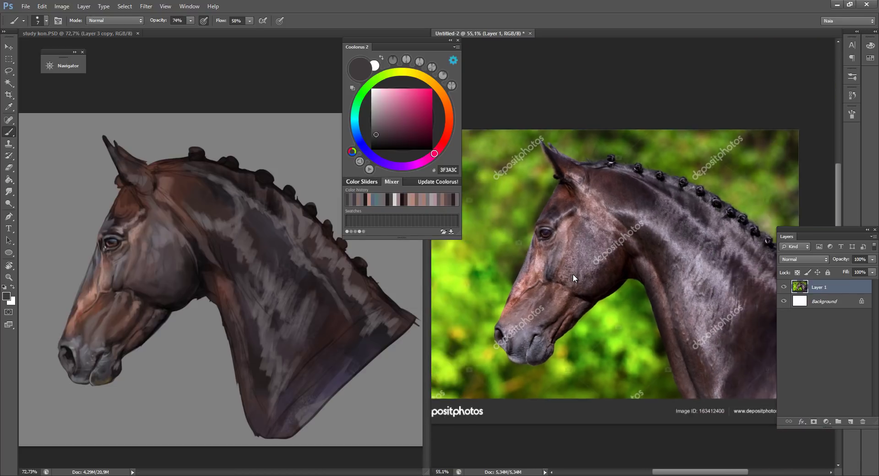
{"action": "scroll", "coordinate": [573, 274], "scroll_direction": "down", "scroll_amount": 1}
{"action": "left_click", "coordinate": [319, 300]}
{"action": "scroll", "coordinate": [319, 300], "scroll_direction": "down", "scroll_amount": 2}
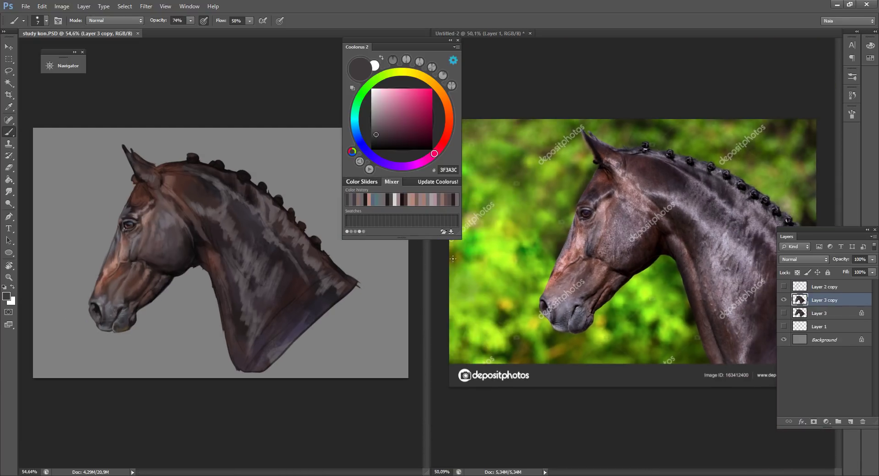
{"action": "left_click_drag", "start_coordinate": [826, 234], "coordinate": [447, 326]}
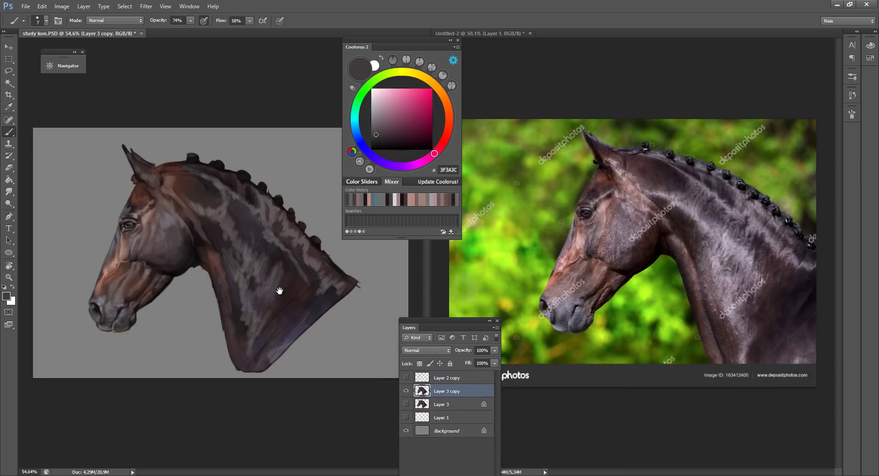
- Blend the paint strokes on the lower neck with the Mixer Brush at size 45
{"action": "key", "text": "shift+b"}
{"action": "key", "text": "bracketright"}
{"action": "key", "text": "bracketright"}
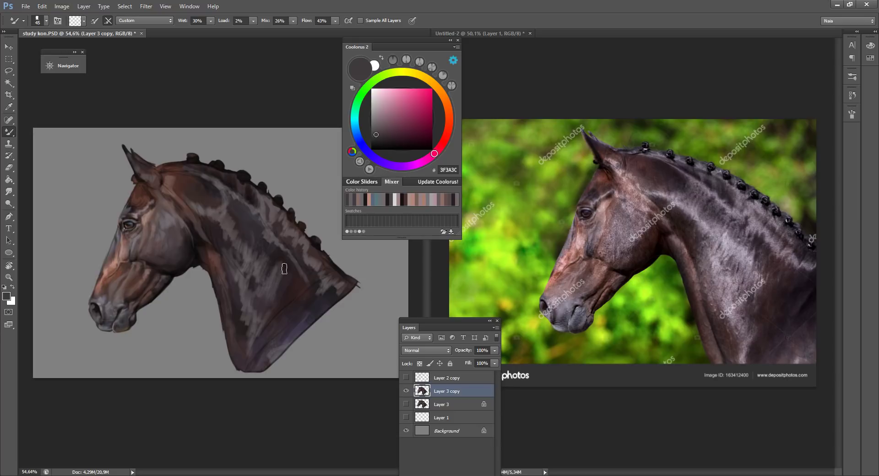
{"action": "mouse_move", "coordinate": [248, 311]}
{"action": "left_mouse_down"}
{"action": "mouse_move", "coordinate": [251, 342]}
{"action": "mouse_move", "coordinate": [274, 355]}
{"action": "mouse_move", "coordinate": [262, 364]}
{"action": "left_mouse_up"}
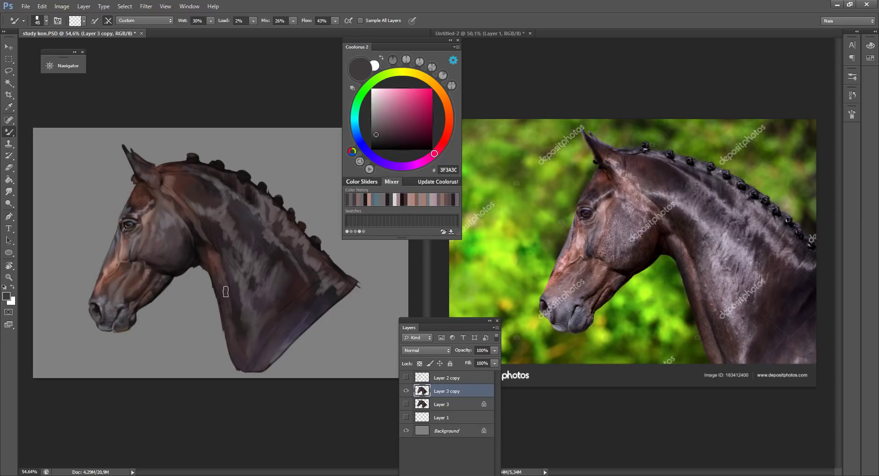
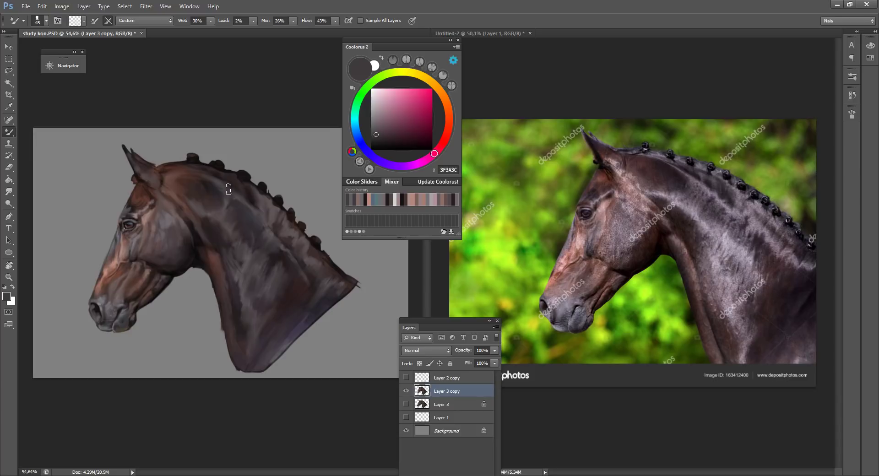
- Paint warm highlights along the upper cheek below the ear with the Brush in A48479 at size 9
{"action": "key", "text": "shift+b"}
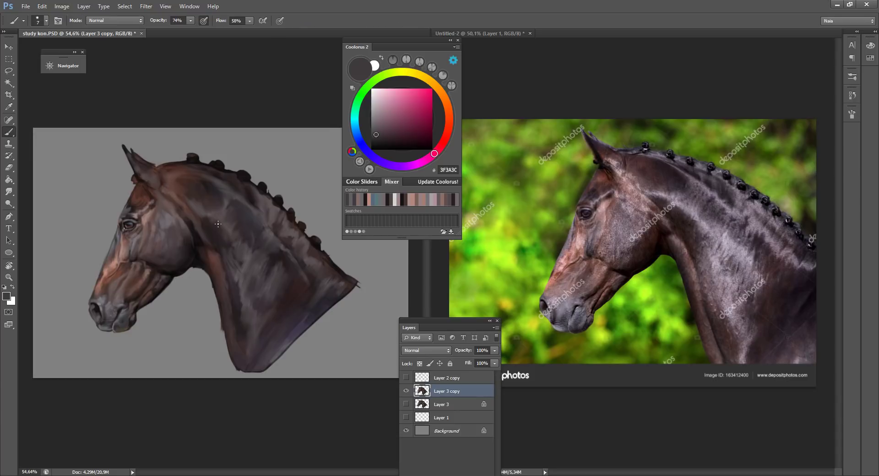
{"action": "left_click", "coordinate": [171, 219], "text": "alt"}
{"action": "left_click", "coordinate": [153, 211], "text": "alt"}
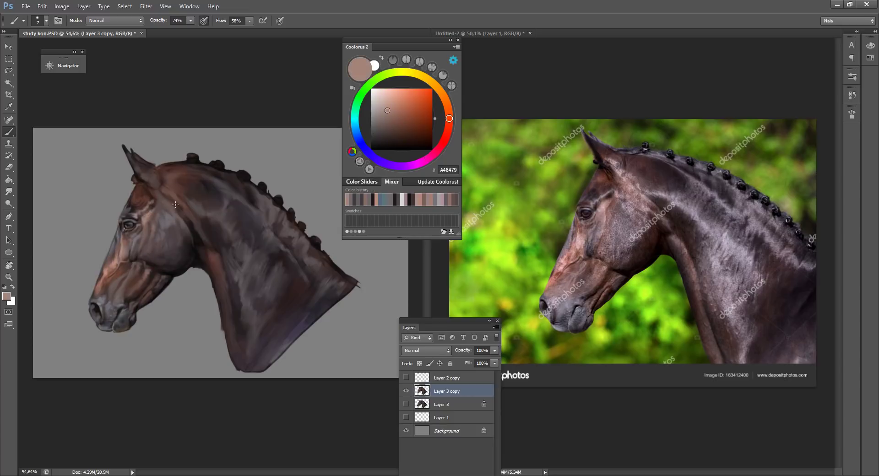
{"action": "key", "text": "bracketright"}
{"action": "key", "text": "bracketright"}
{"action": "key", "text": "bracketleft"}
- Refine the base of the ear with 3C2A26, 1F1818 and 977A71, and blend it with the Mixer Brush at size 30
{"action": "left_click", "coordinate": [159, 176], "text": "alt"}
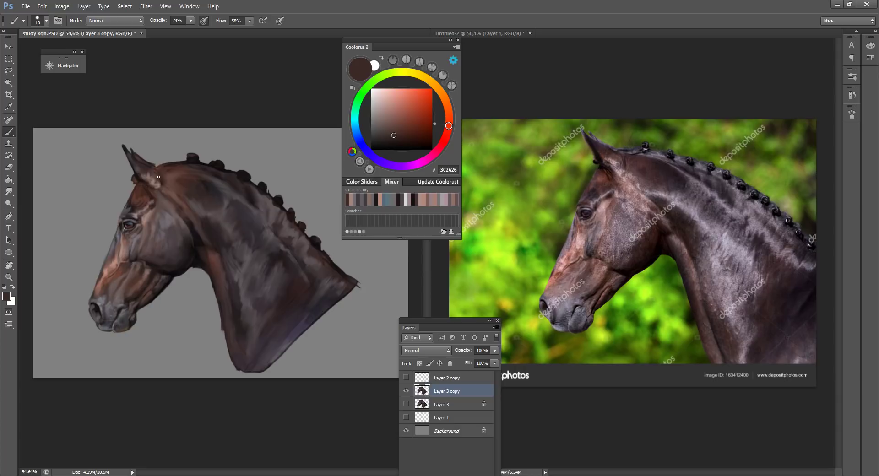
{"action": "left_click", "coordinate": [196, 158], "text": "alt"}
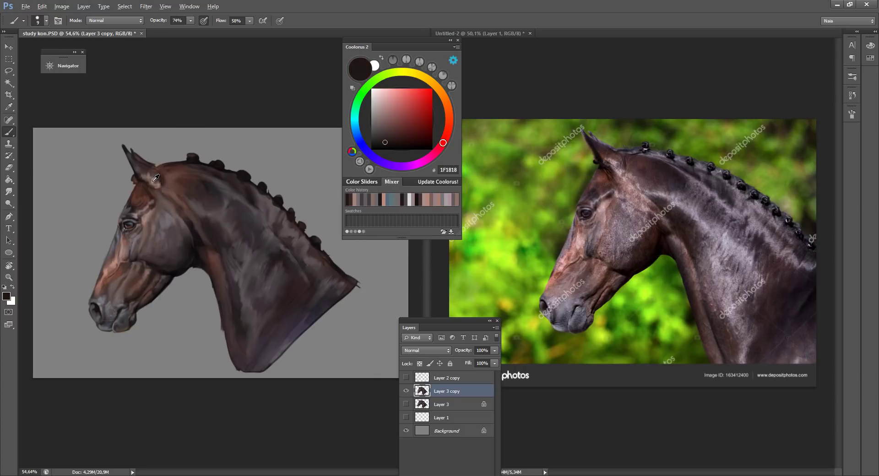
{"action": "left_click", "coordinate": [156, 178], "text": "alt"}
{"action": "key", "text": "shift+b"}
{"action": "key", "text": "bracketleft"}
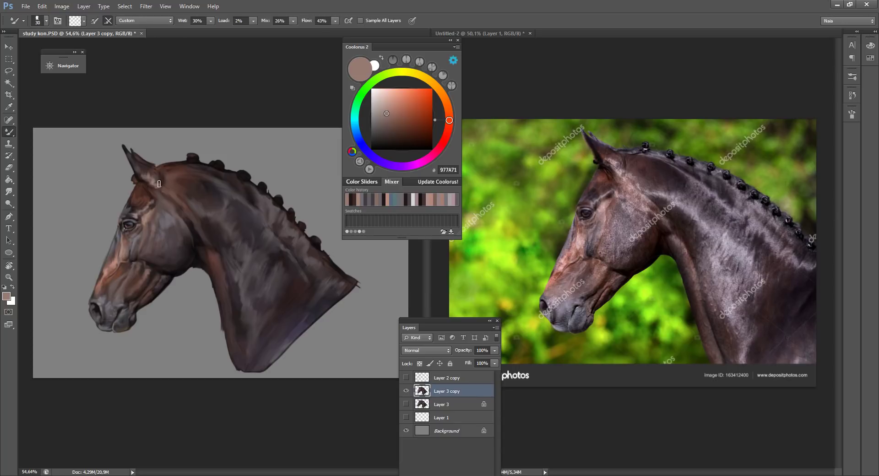
- Define the edges of both ears with the Brush in 6D6A72, 2B1A17 and 5A5459 at size 9
{"action": "key", "text": "shift+b"}
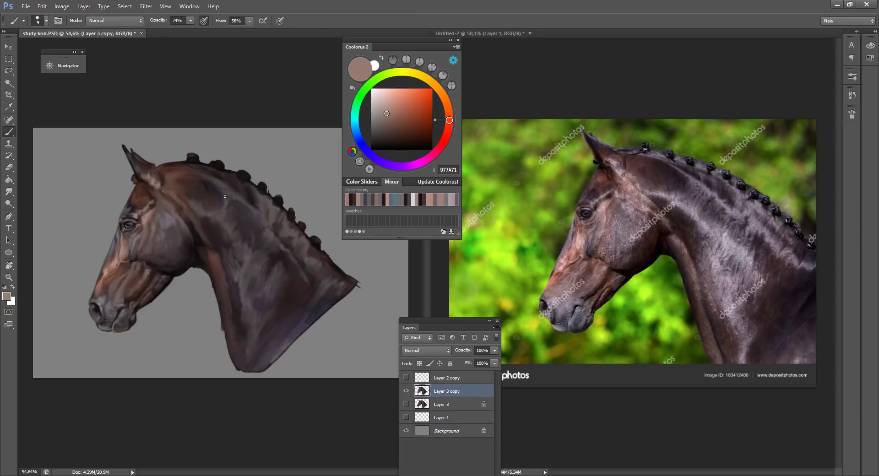
{"action": "left_click", "coordinate": [117, 245], "text": "alt"}
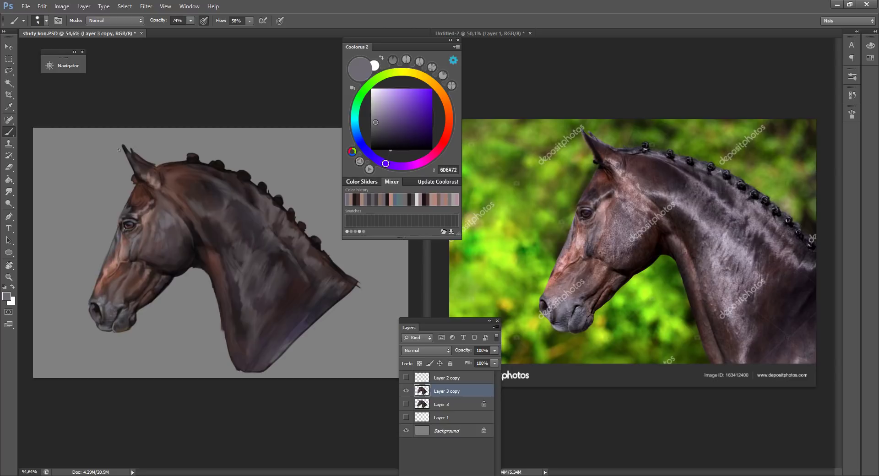
{"action": "left_click_drag", "start_coordinate": [129, 154], "coordinate": [127, 149]}
{"action": "left_click", "coordinate": [179, 165], "text": "alt"}
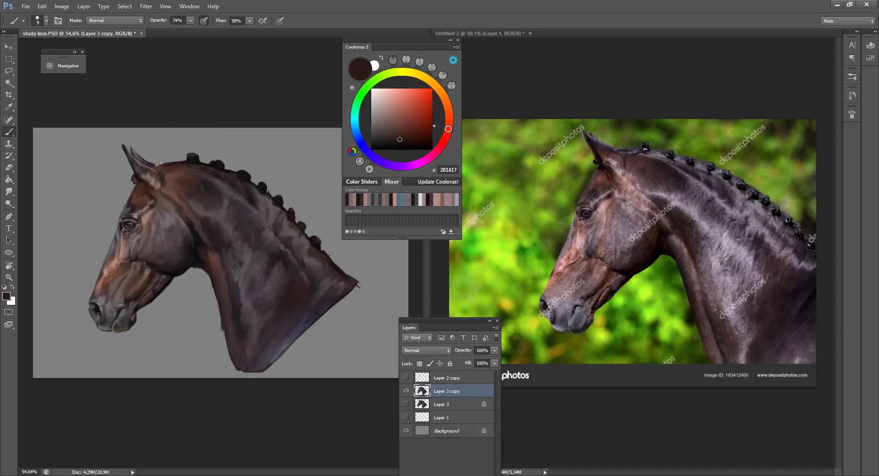
{"action": "left_click", "coordinate": [150, 164], "text": "alt"}
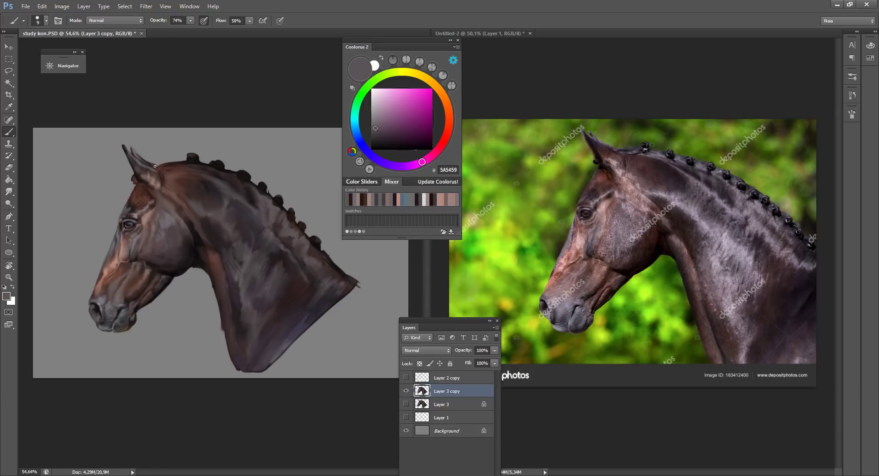
- Darken the shadows between the ear and the eye with 231A19 and 1A1313 at brush size 15
{"action": "key", "text": "bracketright"}
{"action": "key", "text": "bracketright"}
{"action": "left_click", "coordinate": [136, 206], "text": "alt"}
{"action": "left_click", "coordinate": [196, 158], "text": "alt"}
{"action": "left_click_drag", "start_coordinate": [138, 184], "coordinate": [148, 194]}
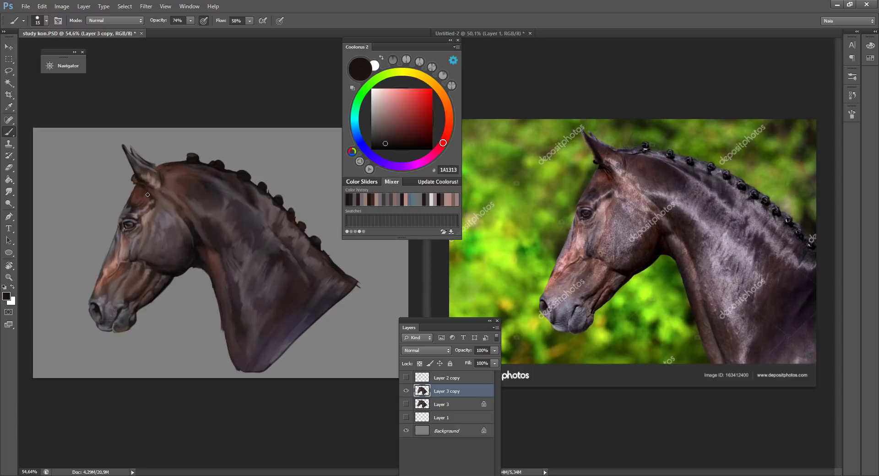
- Shade the forehead below the ear with 604038, 61453F and 2A1D1D, and blend it with the Mixer Brush at size 30
{"action": "left_click", "coordinate": [214, 256], "text": "alt"}
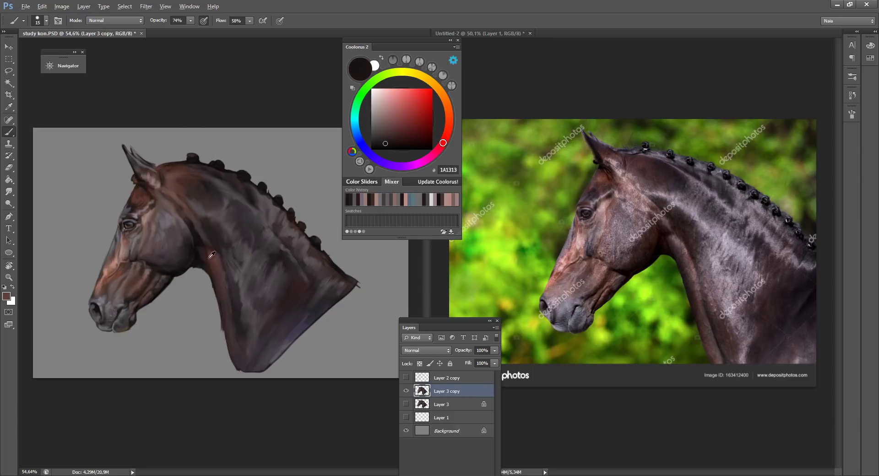
{"action": "left_click", "coordinate": [143, 192], "text": "alt"}
{"action": "left_click", "coordinate": [171, 179], "text": "alt"}
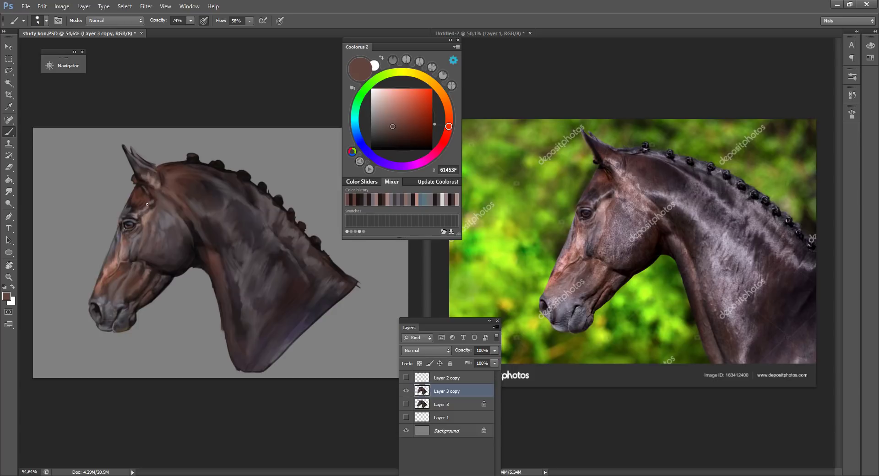
{"action": "left_click", "coordinate": [136, 198], "text": "alt"}
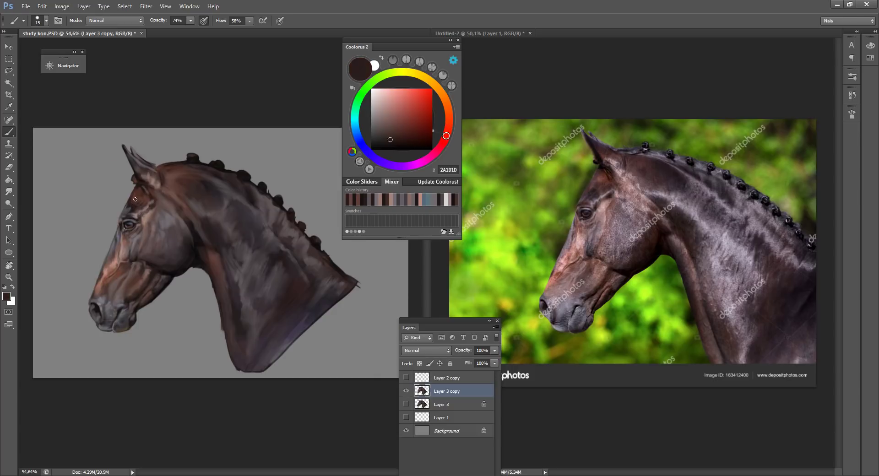
{"action": "key", "text": "shift+b"}
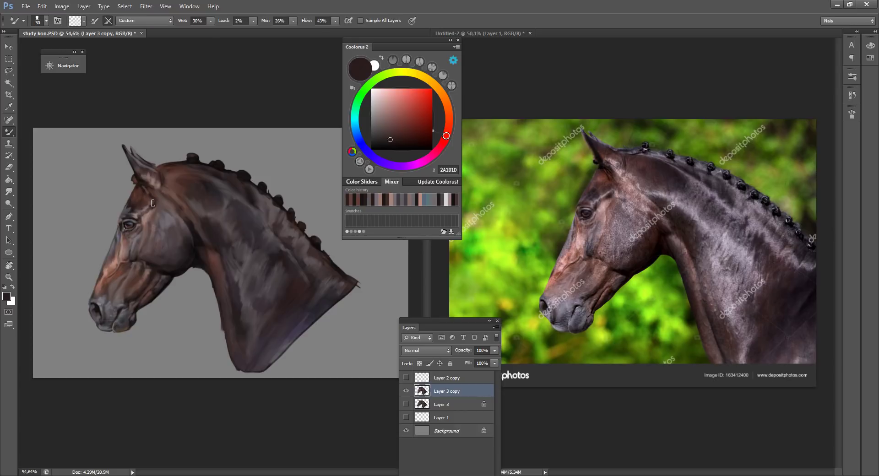
- Build up the brow and forehead above the eye with 2A1F1E, 5E3E39 and 694D45, using brush sizes 15 to 25
{"action": "key", "text": "shift+b"}
{"action": "left_click", "coordinate": [150, 208], "text": "alt"}
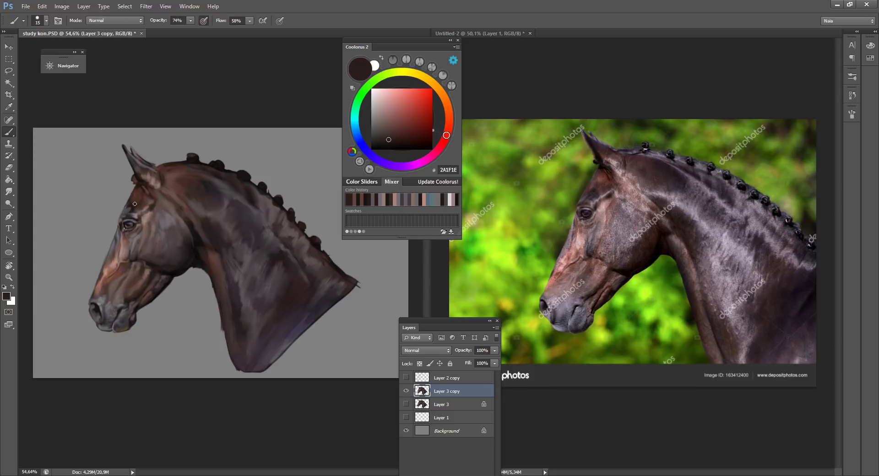
{"action": "left_click", "coordinate": [135, 198], "text": "alt"}
{"action": "key", "text": "bracketright"}
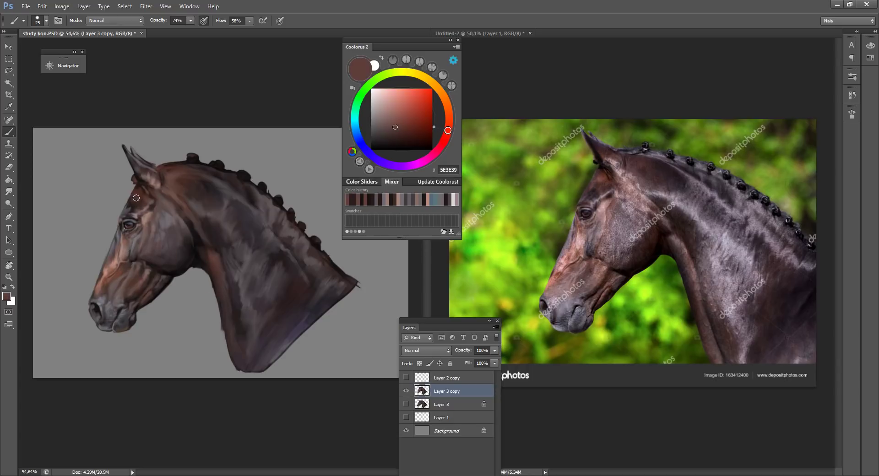
{"action": "left_click", "coordinate": [136, 194], "text": "alt"}
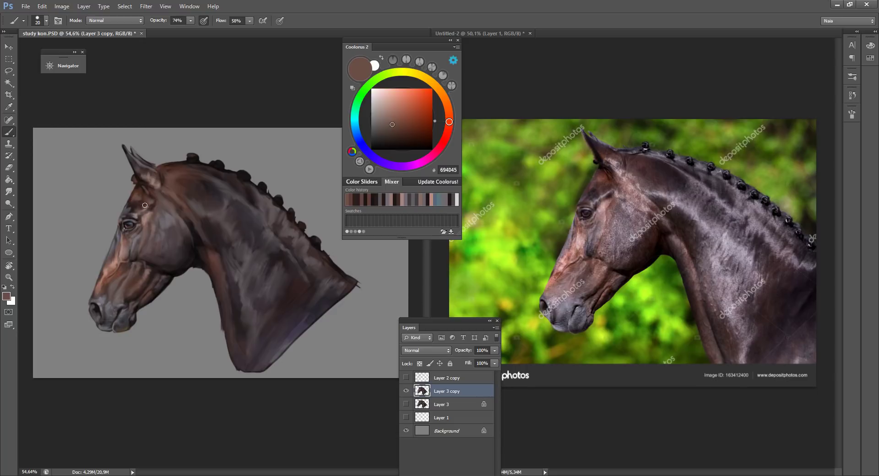
{"action": "key", "text": "bracketleft"}
- Paint the temple with 72696E, 987F78 and reddish brown 632511, and blend it with the Mixer Brush at size 30
{"action": "left_click", "coordinate": [124, 212], "text": "alt"}
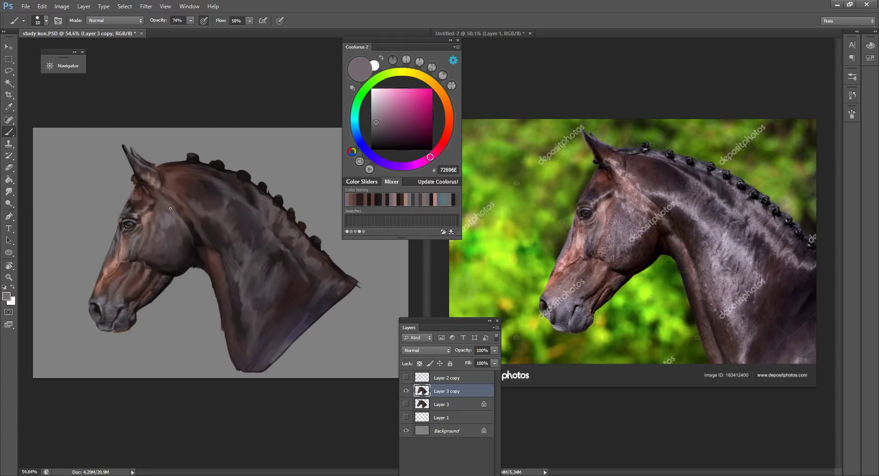
{"action": "left_click", "coordinate": [141, 194], "text": "alt"}
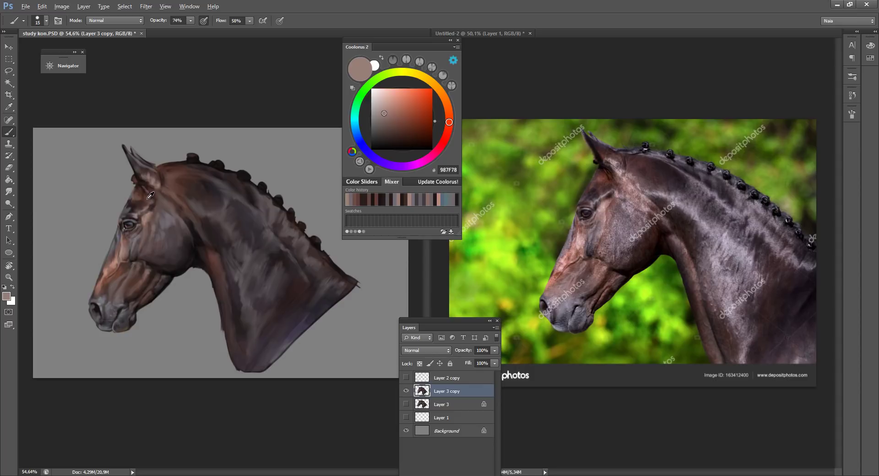
{"action": "left_click", "coordinate": [147, 194], "text": "alt"}
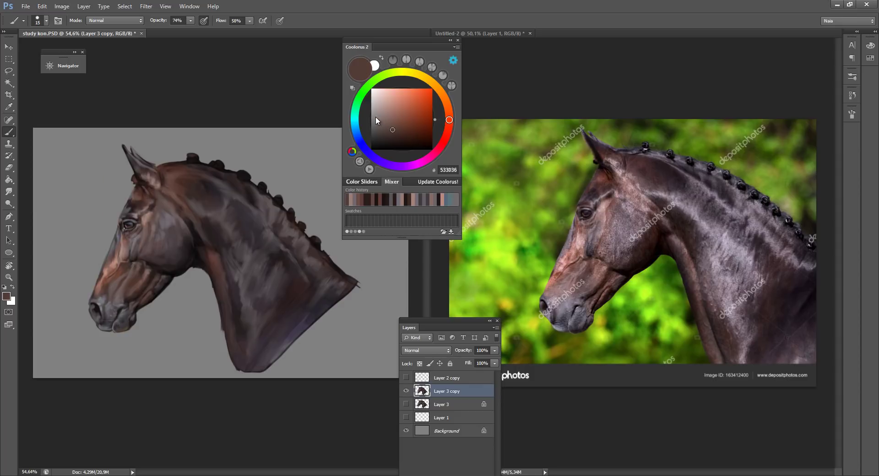
{"action": "left_click", "coordinate": [422, 126]}
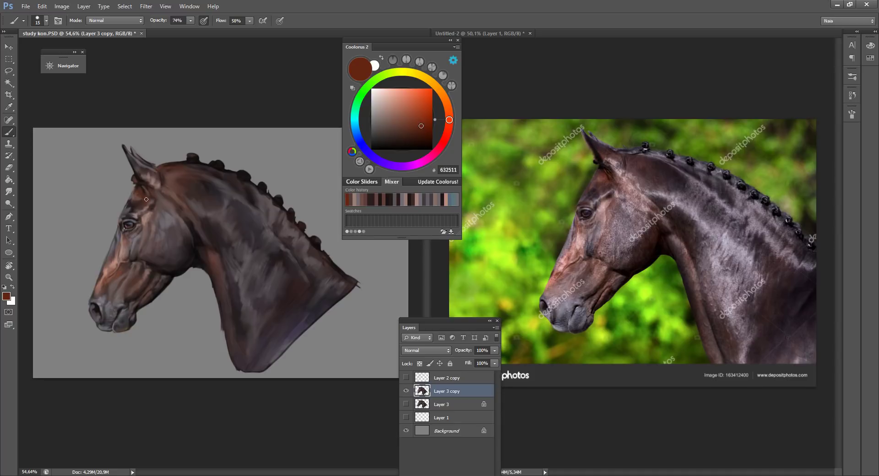
{"action": "key", "text": "shift+b"}
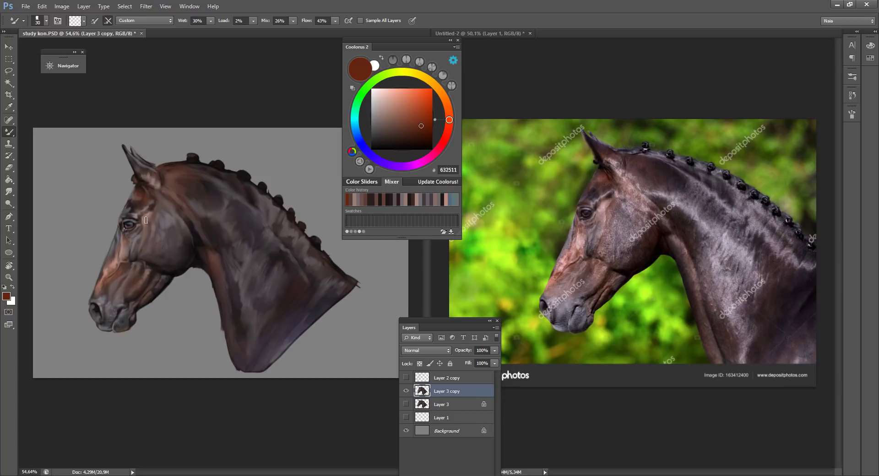
- Add light highlights around the temple and cheekbone with the Brush in 887374, B39598 and 9F7F77
{"action": "key", "text": "shift+b"}
{"action": "left_click", "coordinate": [151, 203], "text": "alt"}
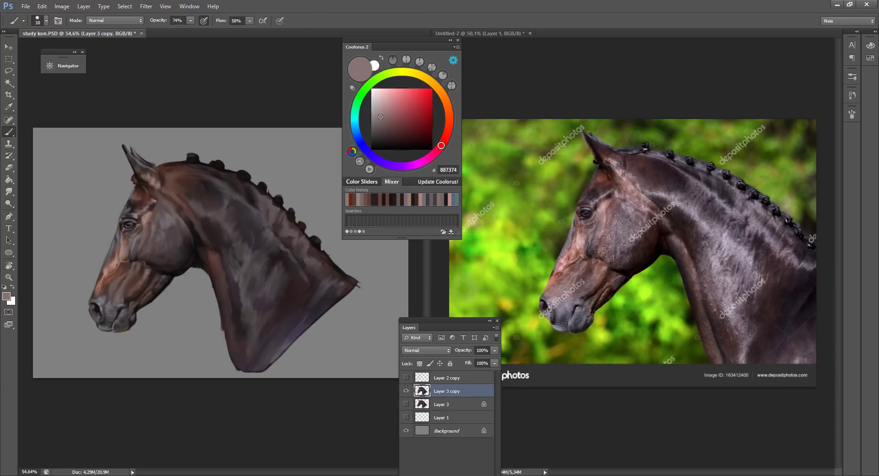
{"action": "left_click_drag", "start_coordinate": [381, 112], "coordinate": [381, 107]}
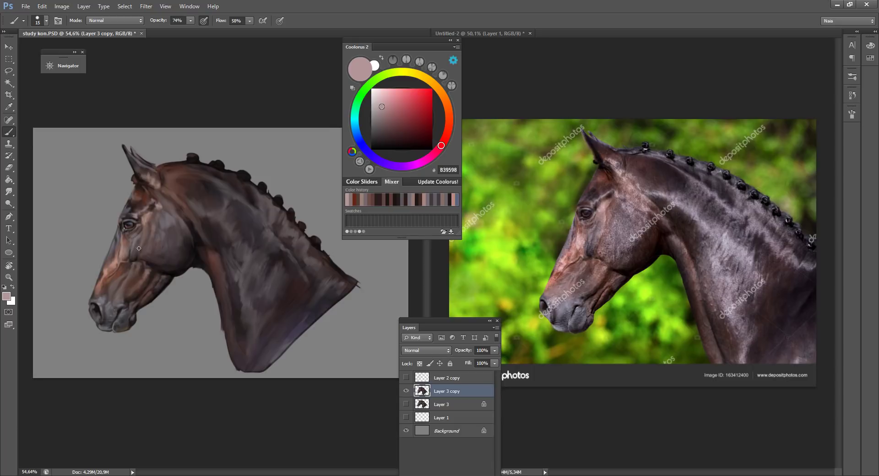
{"action": "left_click", "coordinate": [124, 242], "text": "alt"}
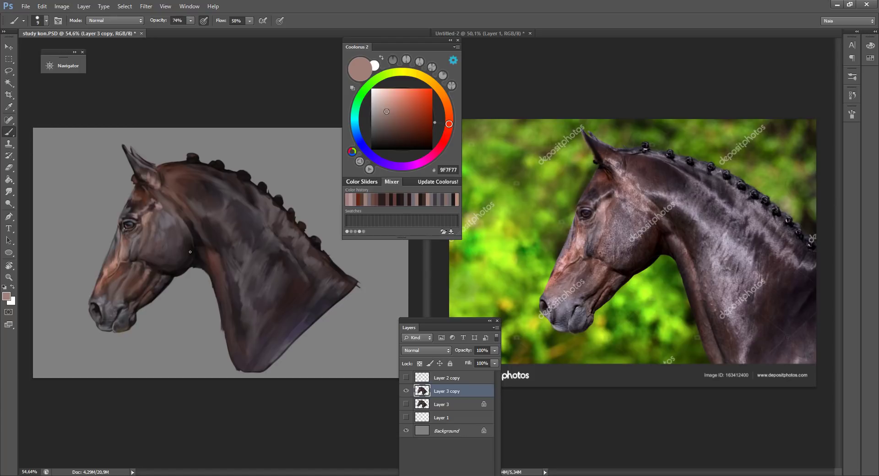
- Shade the rounded rear of the cheek with 1C1818 and 582E20 at sizes 15 and 35, and blend it with the Mixer Brush
{"action": "left_click", "coordinate": [188, 232], "text": "alt"}
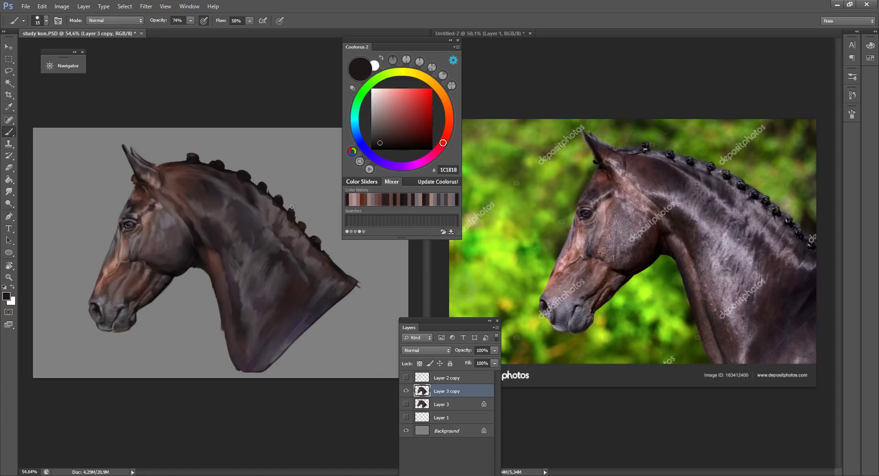
{"action": "left_click", "coordinate": [183, 208], "text": "alt"}
{"action": "key", "text": "bracketright"}
{"action": "key", "text": "bracketright"}
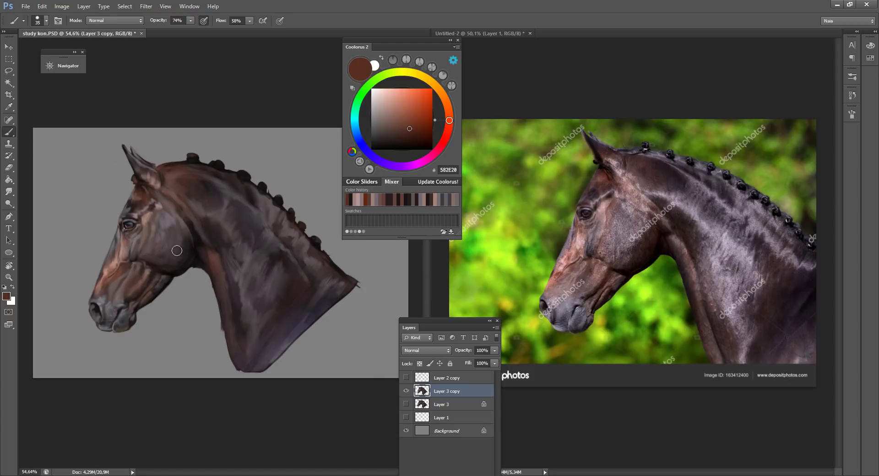
{"action": "mouse_move", "coordinate": [177, 250]}
{"action": "left_mouse_down"}
{"action": "mouse_move", "coordinate": [180, 225]}
{"action": "mouse_move", "coordinate": [192, 251]}
{"action": "mouse_move", "coordinate": [175, 260]}
{"action": "mouse_move", "coordinate": [182, 224]}
{"action": "mouse_move", "coordinate": [187, 246]}
{"action": "left_mouse_up"}
{"action": "key", "text": "shift+b"}
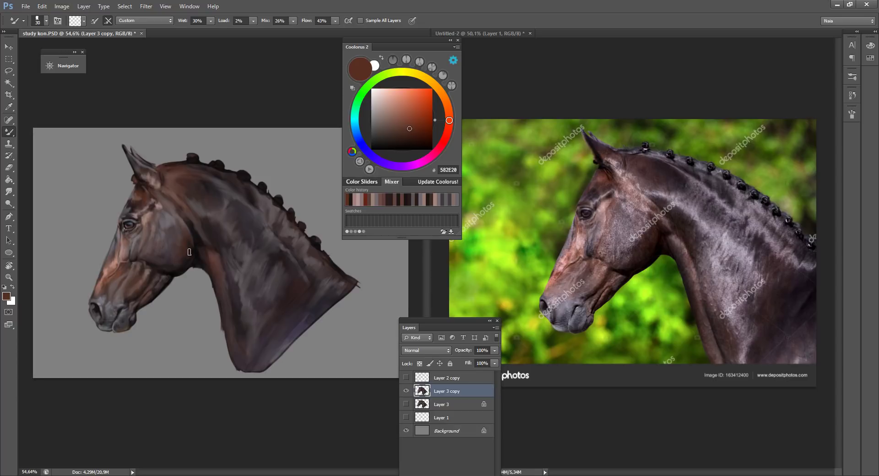
- Add muted red-brown 6E4F4D tones across the cheek with the Brush at size 40
{"action": "key", "text": "alt"}
{"action": "key", "text": "shift+b"}
{"action": "left_click", "coordinate": [157, 223], "text": "alt"}
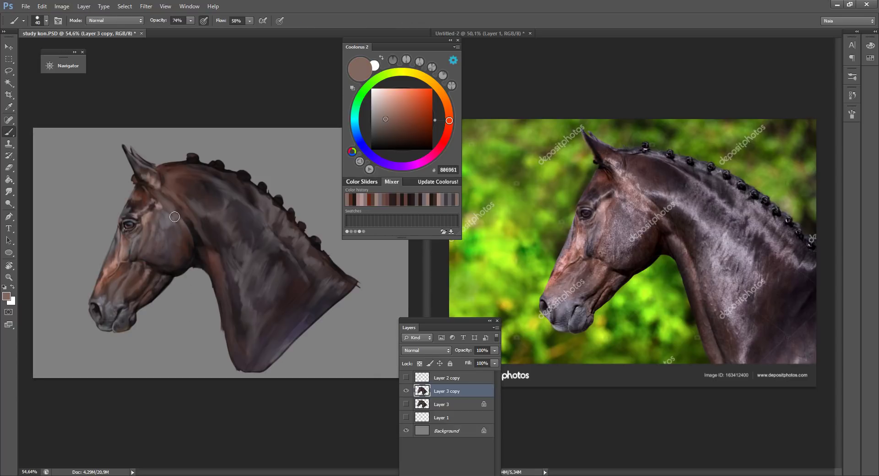
{"action": "left_click", "coordinate": [441, 136]}
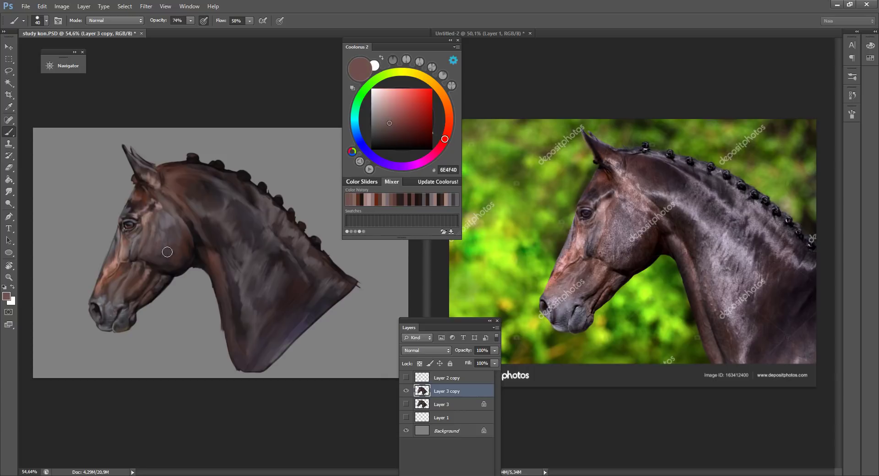
{"action": "key", "text": "bracketleft"}
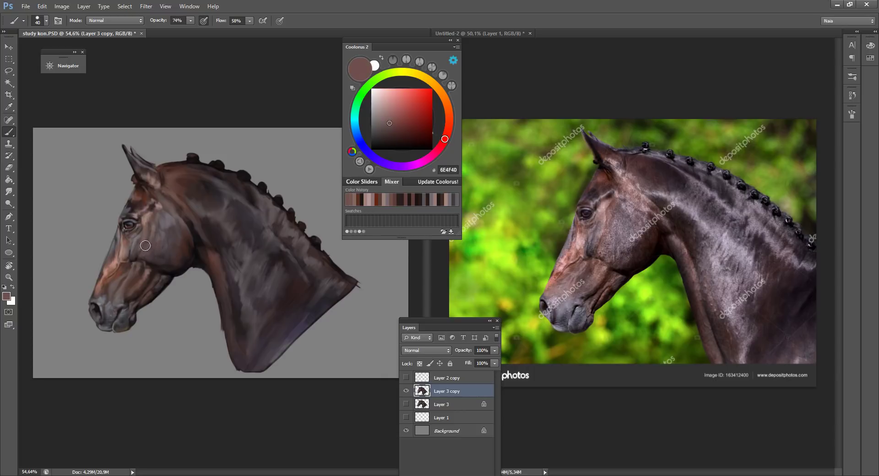
{"action": "left_click_drag", "start_coordinate": [148, 261], "coordinate": [137, 247]}
- Paint greyish tones 736A6F, 696166 and 726A6E over the cheek from brush size 25 downward, and switch to the Mixer Brush
{"action": "left_click", "coordinate": [134, 258], "text": "alt"}
{"action": "left_click", "coordinate": [172, 217], "text": "alt"}
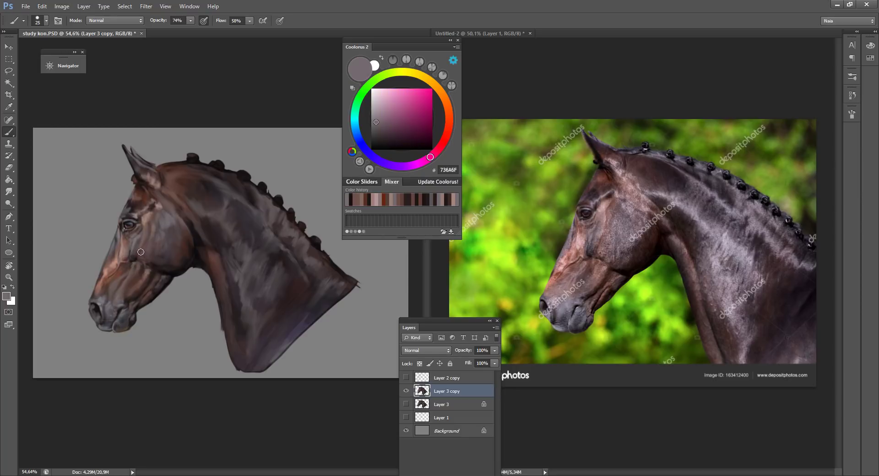
{"action": "key", "text": "bracketleft"}
{"action": "key", "text": "alt"}
{"action": "left_click", "coordinate": [172, 220], "text": "alt"}
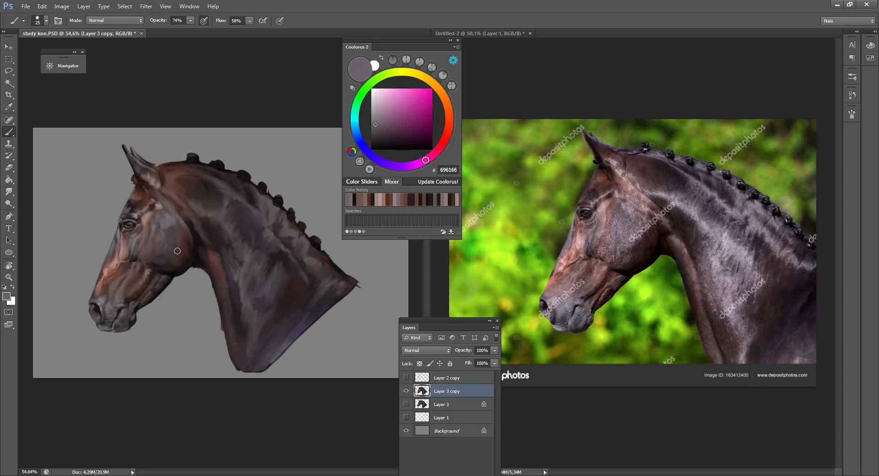
{"action": "key", "text": "bracketleft"}
{"action": "key", "text": "shift+b"}
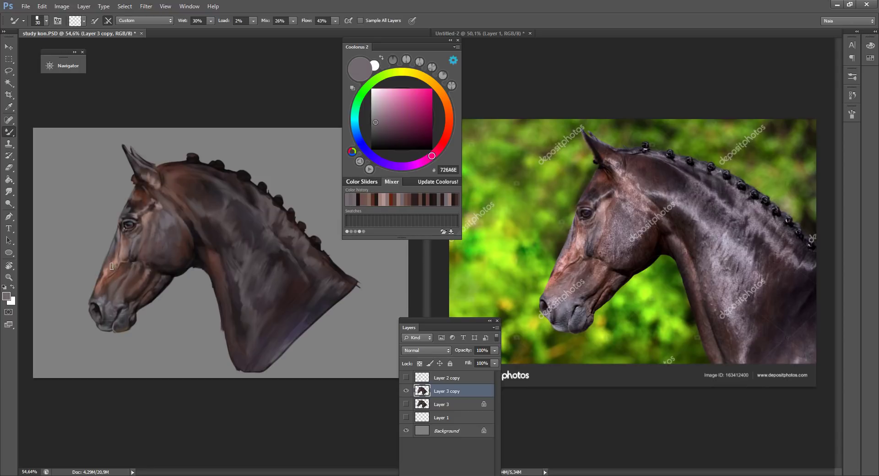
- Lighten the nose and lower cheek with the Dodge tool at 18% exposure, and touch up above the eye with the Brush in 6A6368
{"action": "key", "text": "shift+b"}
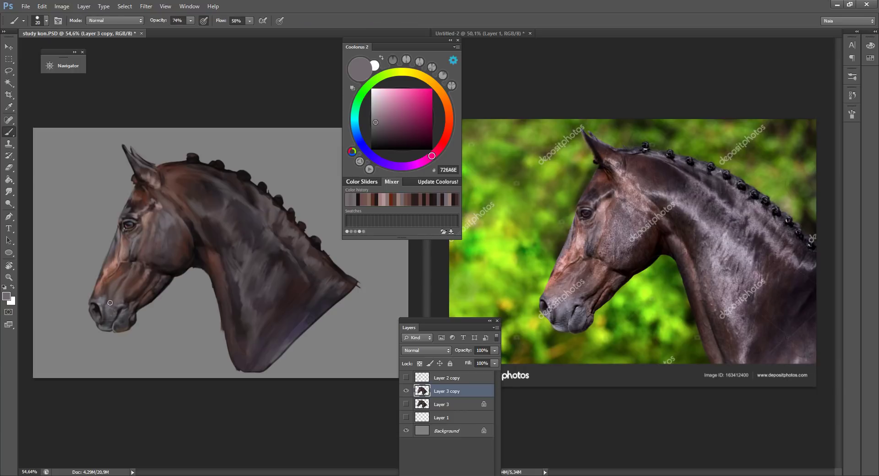
{"action": "left_click", "coordinate": [9, 205]}
{"action": "mouse_move", "coordinate": [107, 294]}
{"action": "left_mouse_down"}
{"action": "mouse_move", "coordinate": [124, 298]}
{"action": "mouse_move", "coordinate": [108, 287]}
{"action": "left_mouse_up"}
{"action": "mouse_move", "coordinate": [174, 240]}
{"action": "left_mouse_down"}
{"action": "mouse_move", "coordinate": [152, 248]}
{"action": "mouse_move", "coordinate": [153, 232]}
{"action": "mouse_move", "coordinate": [162, 262]}
{"action": "mouse_move", "coordinate": [174, 214]}
{"action": "mouse_move", "coordinate": [157, 196]}
{"action": "mouse_move", "coordinate": [144, 266]}
{"action": "mouse_move", "coordinate": [122, 269]}
{"action": "mouse_move", "coordinate": [186, 280]}
{"action": "mouse_move", "coordinate": [197, 214]}
{"action": "mouse_move", "coordinate": [160, 194]}
{"action": "mouse_move", "coordinate": [167, 214]}
{"action": "mouse_move", "coordinate": [171, 199]}
{"action": "mouse_move", "coordinate": [137, 216]}
{"action": "mouse_move", "coordinate": [133, 271]}
{"action": "left_mouse_up"}
{"action": "key", "text": "b"}
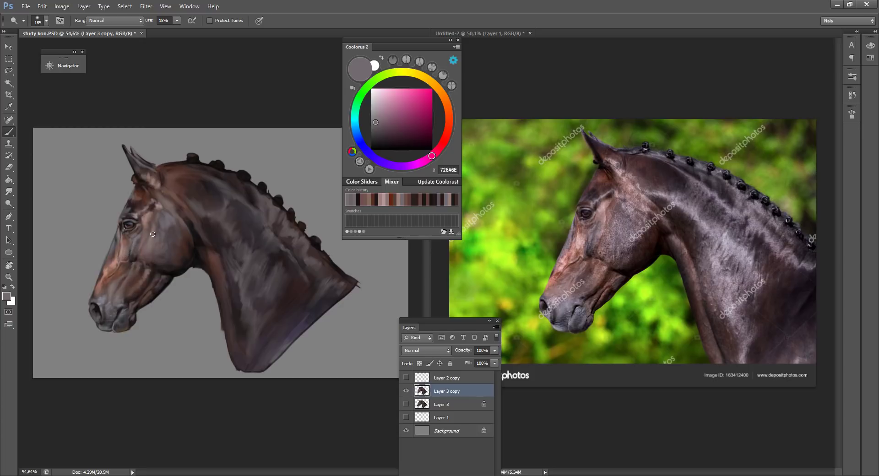
{"action": "left_click", "coordinate": [139, 219], "text": "alt"}
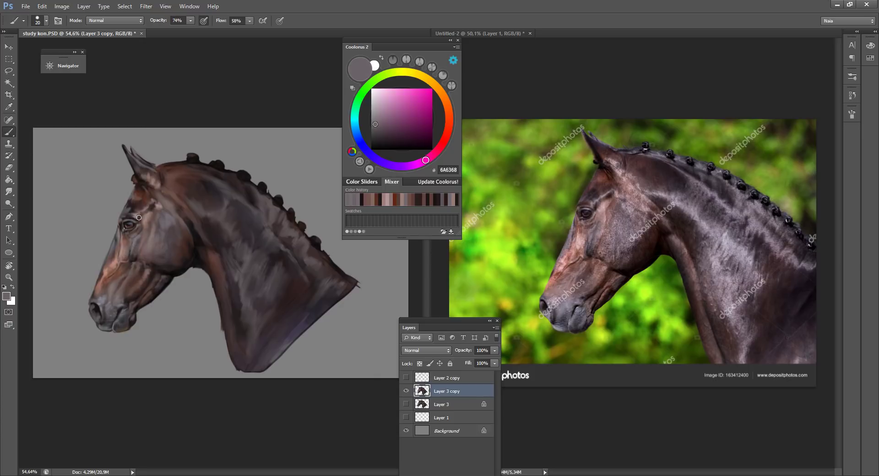
{"action": "key", "text": "bracketleft"}
- Clean up the neck's throat edge and the muzzle outline, alternating the Eraser at size 19 and the Brush in 161212 at size 15
{"action": "key", "text": "e"}
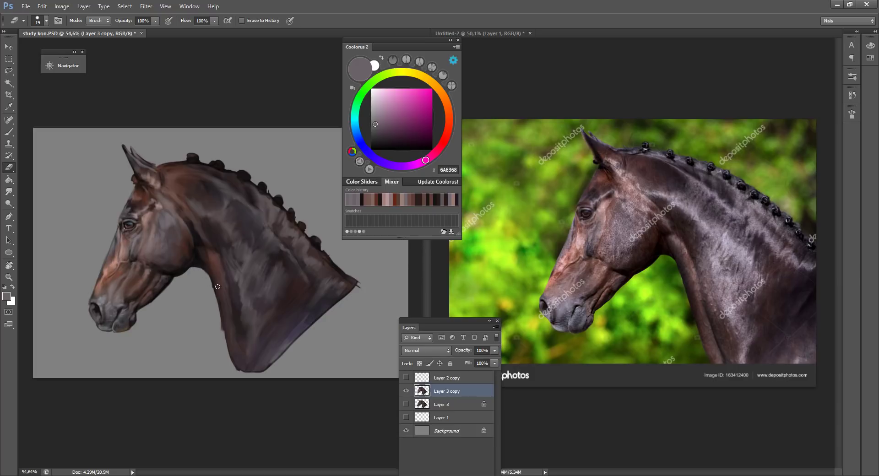
{"action": "key", "text": "b"}
{"action": "left_click", "coordinate": [204, 272], "text": "alt"}
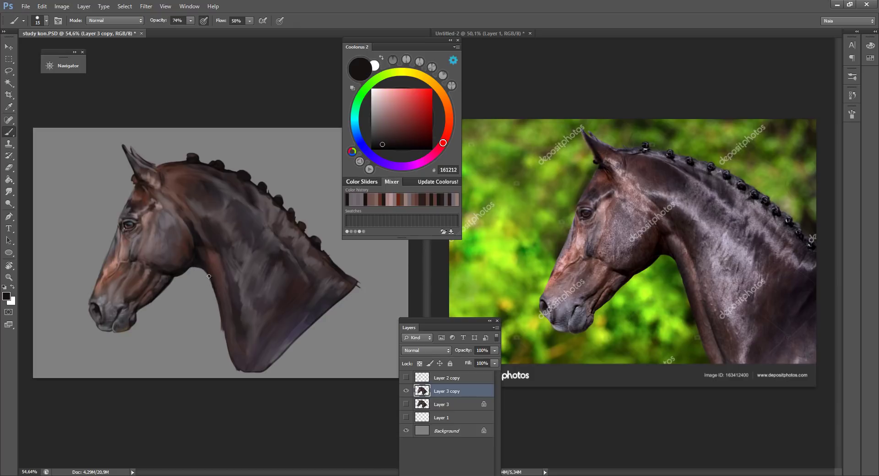
{"action": "key", "text": "e"}
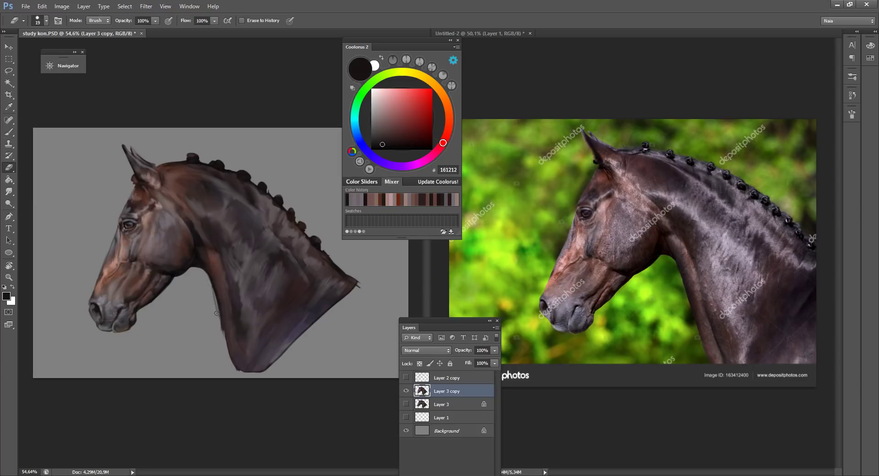
{"action": "key", "text": "b"}
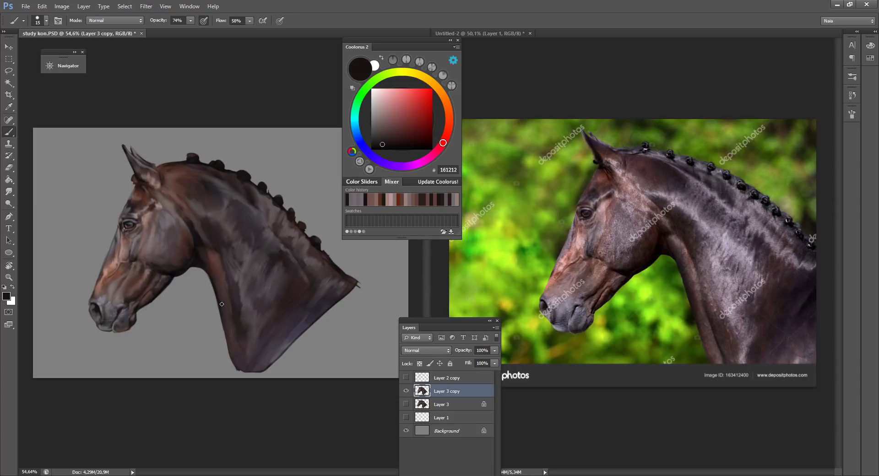
{"action": "key", "text": "e"}
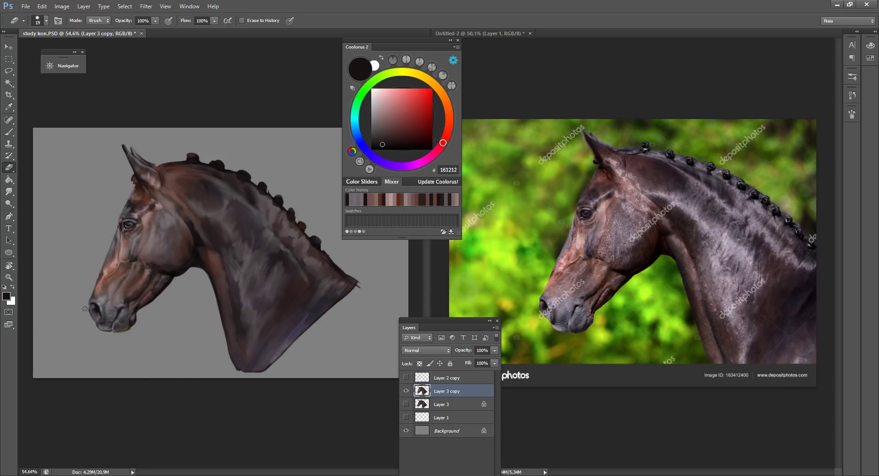
{"action": "key", "text": "b"}
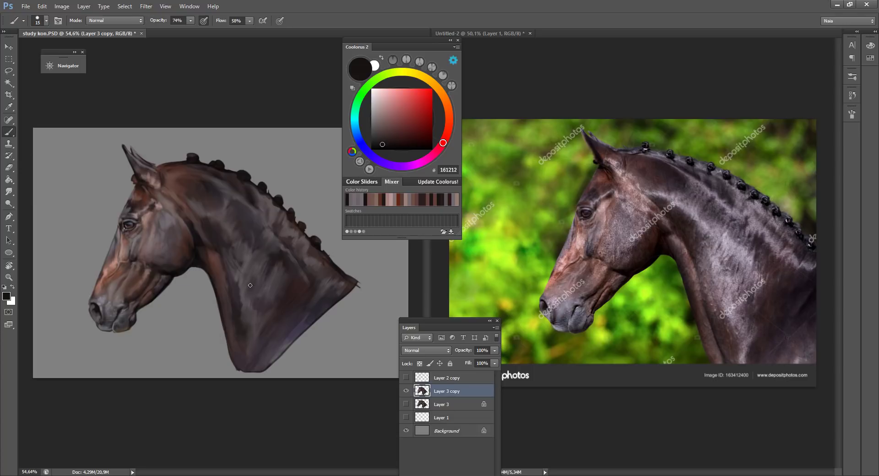
- Add light A18688 highlights around the temple with the Brush at size 20, and save the file
{"action": "left_click", "coordinate": [167, 219], "text": "alt"}
{"action": "left_click", "coordinate": [158, 208], "text": "alt"}
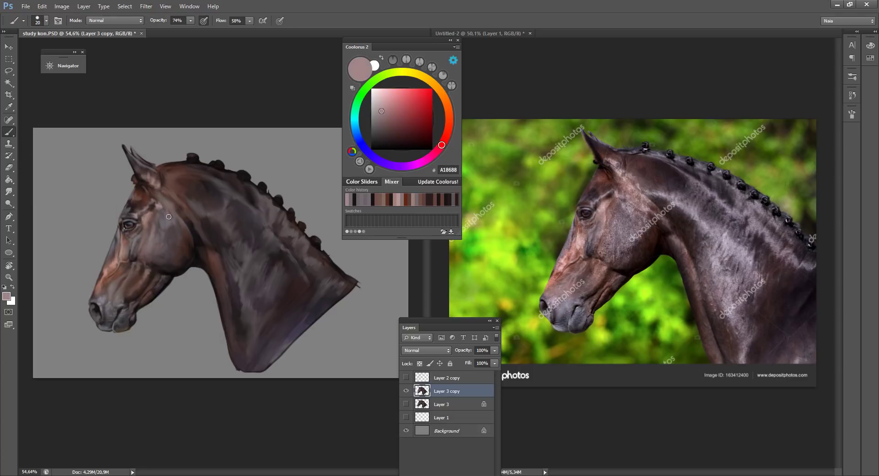
{"action": "key", "text": "bracketright"}
{"action": "key", "text": "ctrl+s"}
- Paint light 9B7D75 strokes along the side of the nose below the eye at size 20, and sample 877779 from the temple
{"action": "left_click", "coordinate": [133, 253], "text": "alt"}
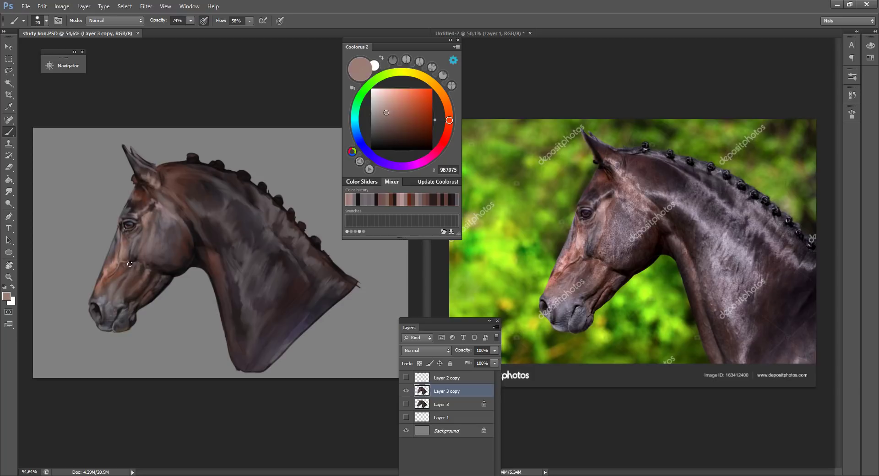
{"action": "left_click_drag", "start_coordinate": [121, 278], "coordinate": [124, 271]}
{"action": "left_click_drag", "start_coordinate": [114, 281], "coordinate": [109, 290]}
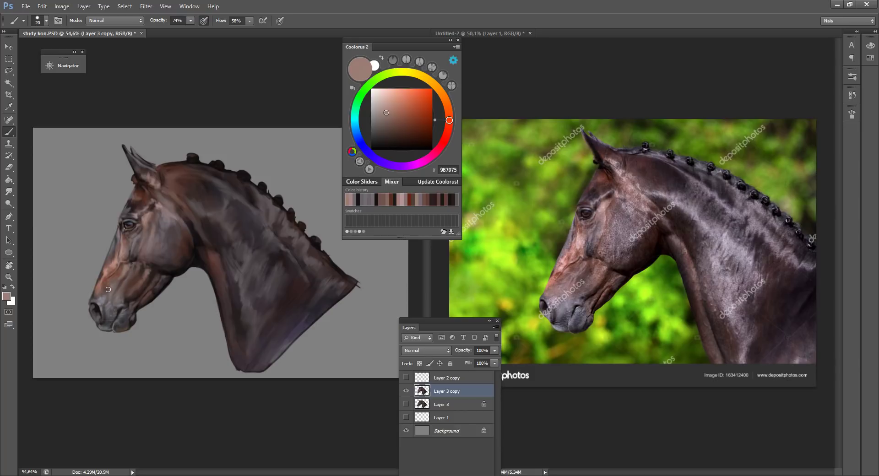
{"action": "left_click", "coordinate": [172, 218], "text": "alt"}
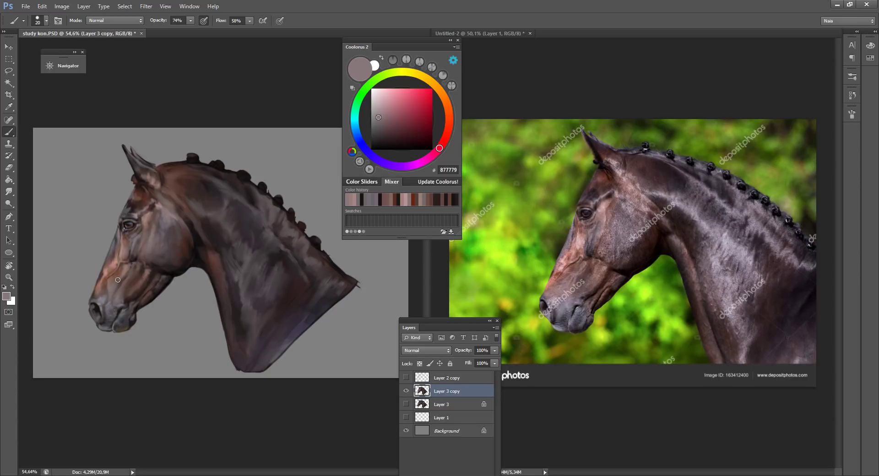
- Shade the side of the nose below the cheekbone with 573D37, 47312D and 816660 down to size 15, blending with the Mixer Brush
{"action": "left_click", "coordinate": [123, 280], "text": "alt"}
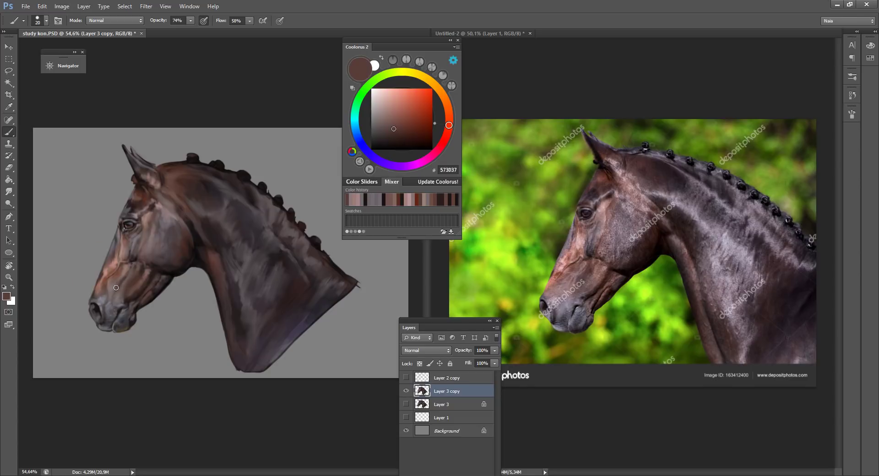
{"action": "left_click", "coordinate": [141, 275], "text": "alt"}
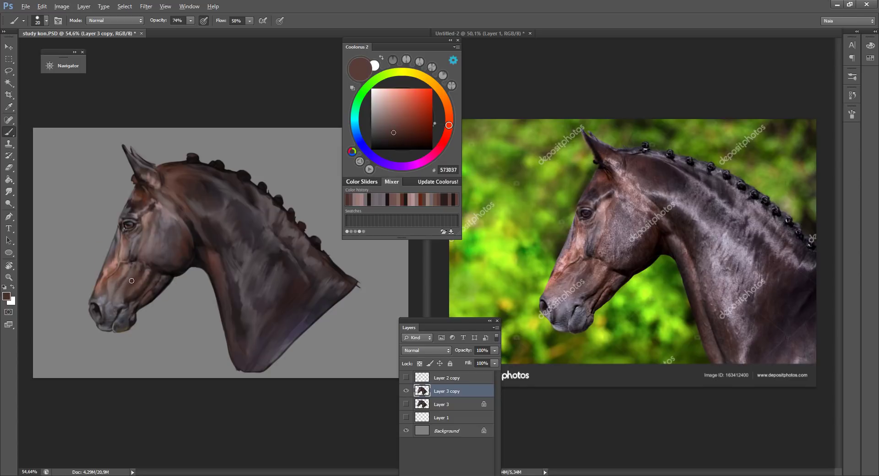
{"action": "key", "text": "["}
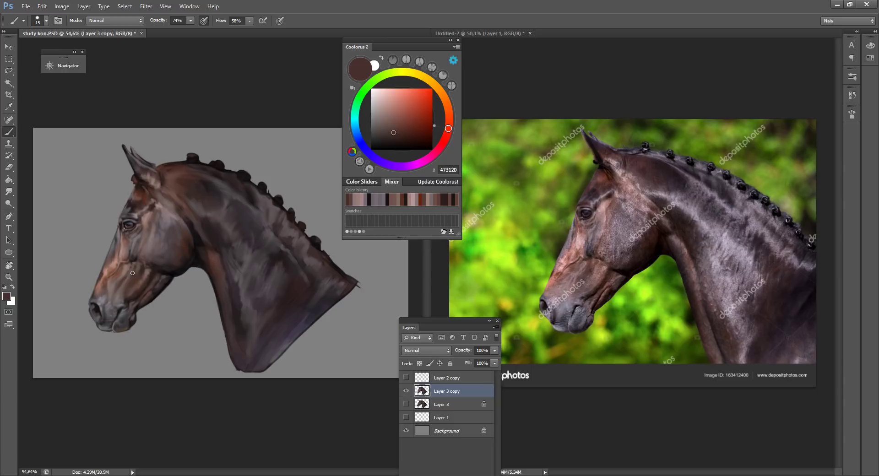
{"action": "left_click", "coordinate": [138, 270], "text": "alt"}
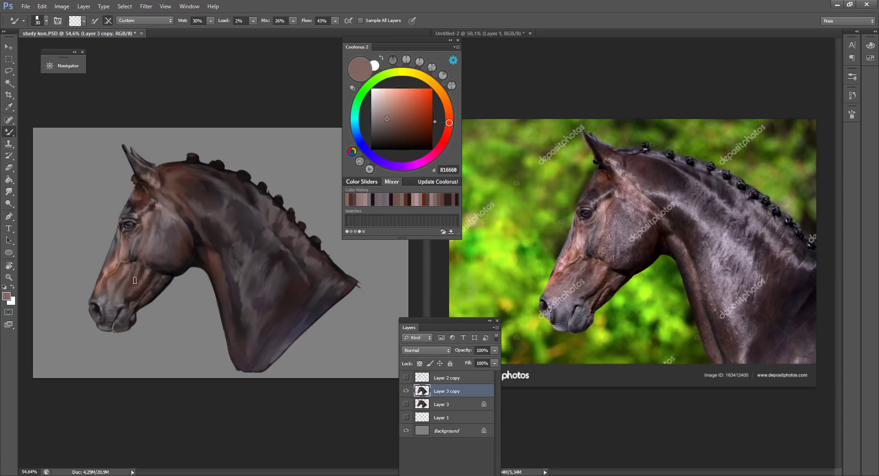
{"action": "left_click", "coordinate": [139, 270], "text": "alt"}
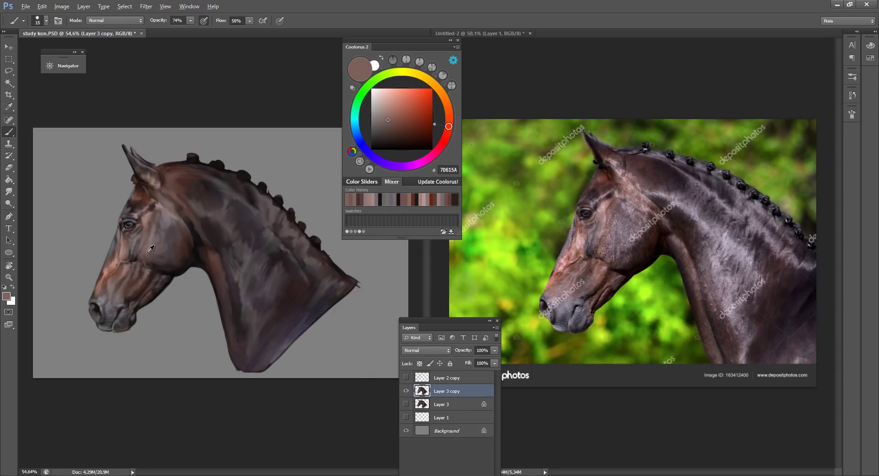
- Add fine 83655E strokes along the folds between the cheek and mouth with the Brush at size 10
{"action": "left_click", "coordinate": [144, 252], "text": "alt"}
{"action": "left_click", "coordinate": [118, 261], "text": "alt"}
{"action": "key", "text": "["}
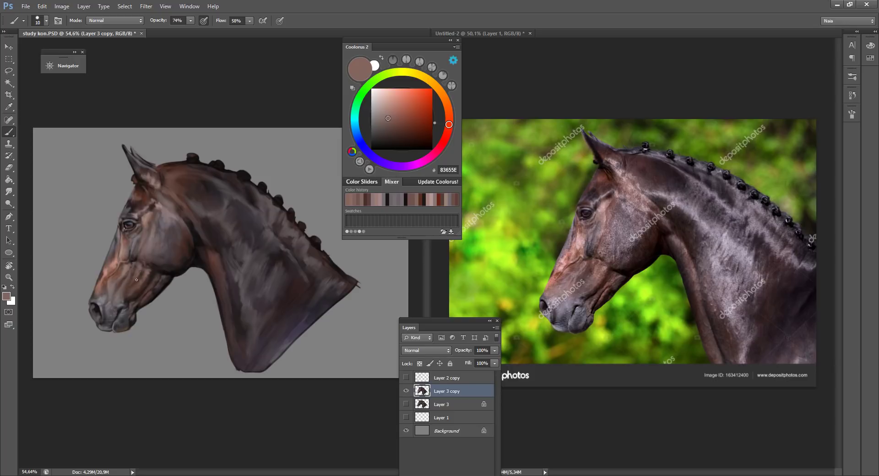
- Refine the area behind the nostril with 675554 at size 20 and 595153 at size 10, and pick the dark 312826
{"action": "key", "text": "bracketright"}
{"action": "left_click", "coordinate": [125, 293], "text": "alt"}
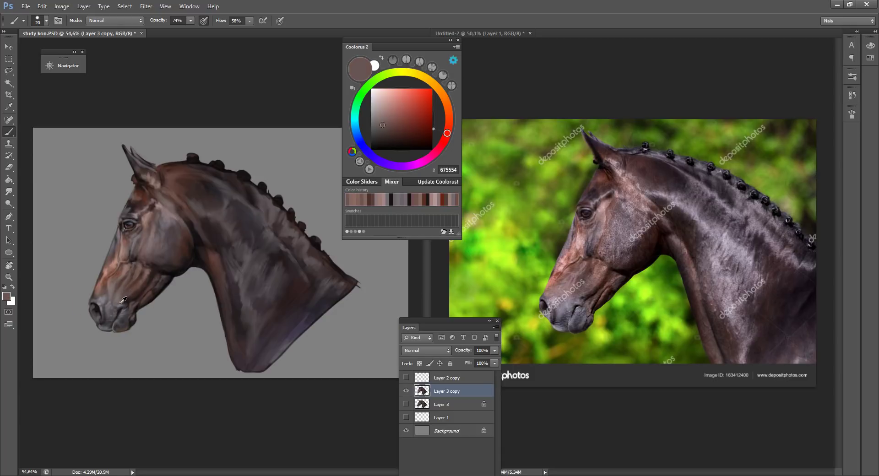
{"action": "key", "text": "bracketleft"}
{"action": "left_click", "coordinate": [125, 295], "text": "alt"}
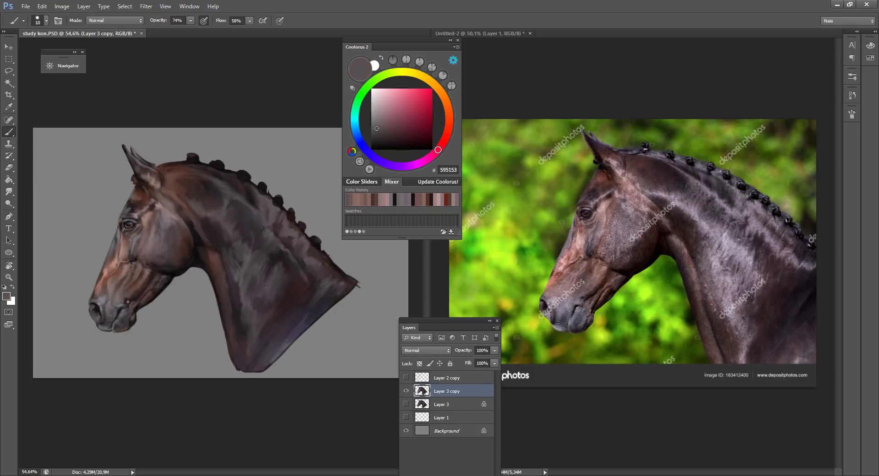
{"action": "left_click", "coordinate": [124, 299], "text": "alt"}
- Paint the lower face in front of the cheek with 745952 at size 35 and 4A3632 at size 30, and blend it with the Mixer Brush
{"action": "key", "text": "bracketright"}
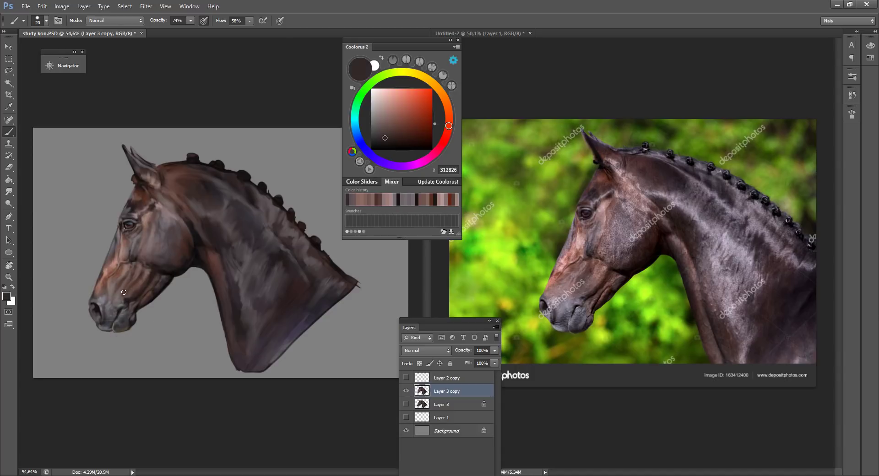
{"action": "left_click", "coordinate": [139, 273], "text": "alt"}
{"action": "key", "text": "bracketright"}
{"action": "key", "text": "bracketright"}
{"action": "key", "text": "bracketright"}
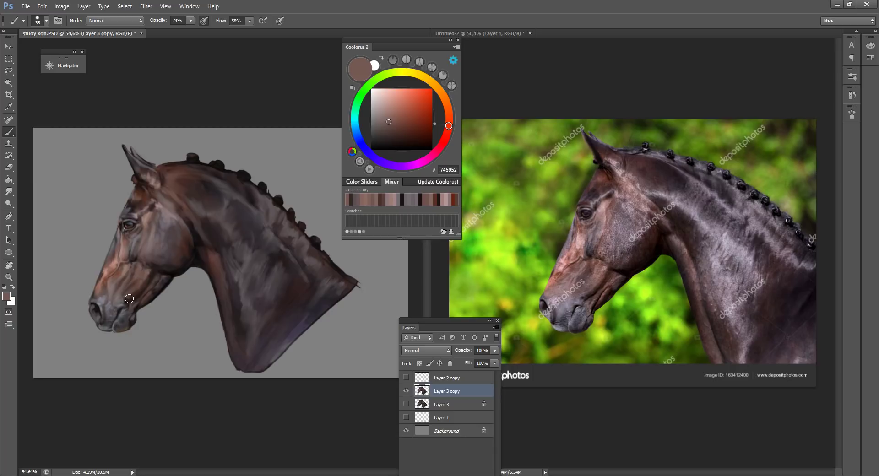
{"action": "left_click", "coordinate": [135, 275], "text": "alt"}
{"action": "key", "text": "bracketleft"}
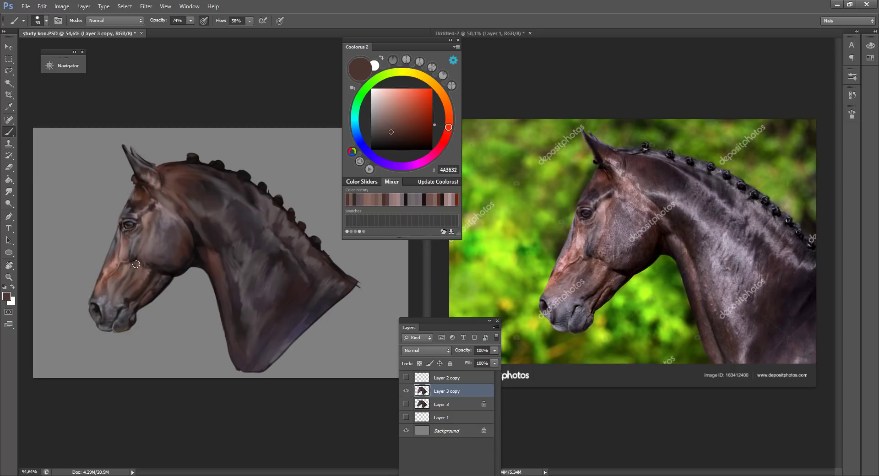
{"action": "key", "text": "bracketleft"}
{"action": "key", "text": "shift+b"}
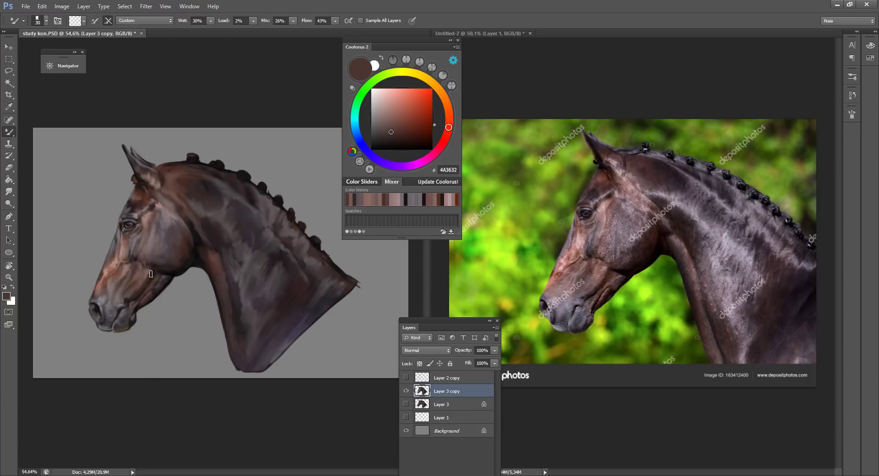
- Add light 927979 and 937C7E strokes at the upper rear edge of the cheek below the ear with the Brush at size 15
{"action": "key", "text": "shift+b"}
{"action": "left_click", "coordinate": [166, 212], "text": "alt"}
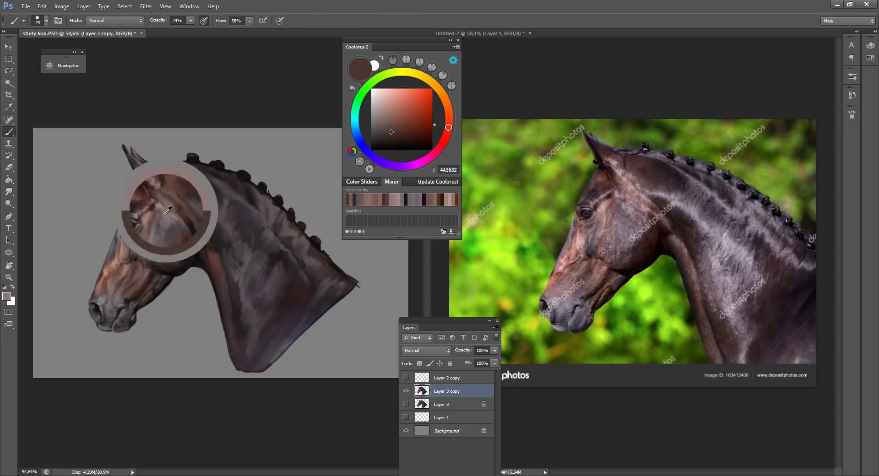
{"action": "key", "text": "bracketleft"}
{"action": "left_click", "coordinate": [185, 213], "text": "alt"}
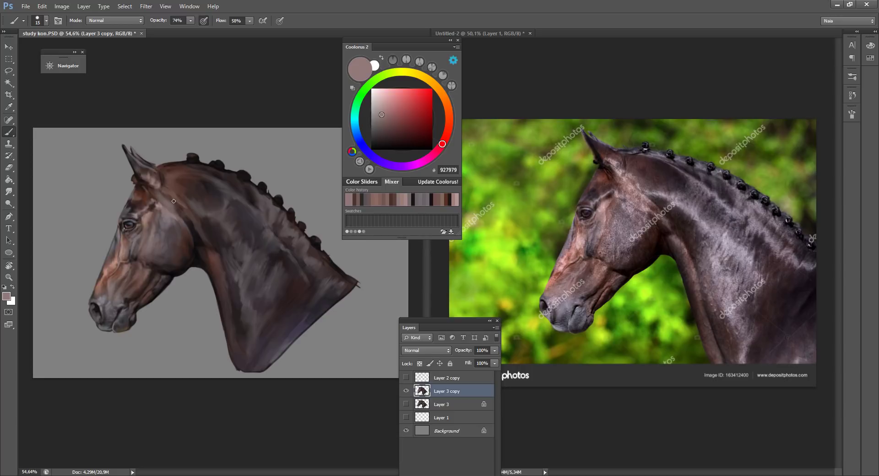
{"action": "left_click_drag", "start_coordinate": [187, 211], "coordinate": [197, 221]}
{"action": "left_click", "coordinate": [178, 213], "text": "alt"}
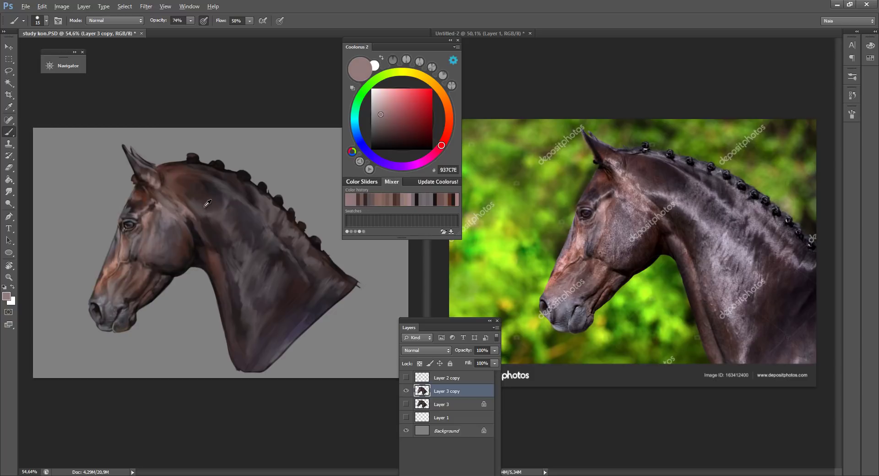
- Shade the crease between the cheek and neck with 271F20, blend with the Mixer Brush, and add 69514E with the Brush at size 20
{"action": "left_click", "coordinate": [210, 227], "text": "alt"}
{"action": "key", "text": "shift+b"}
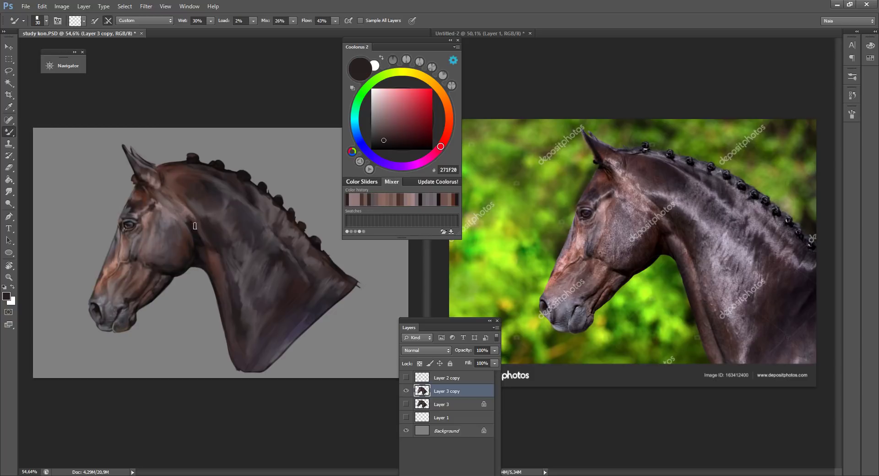
{"action": "key", "text": "shift+b"}
{"action": "left_click", "coordinate": [190, 232], "text": "alt"}
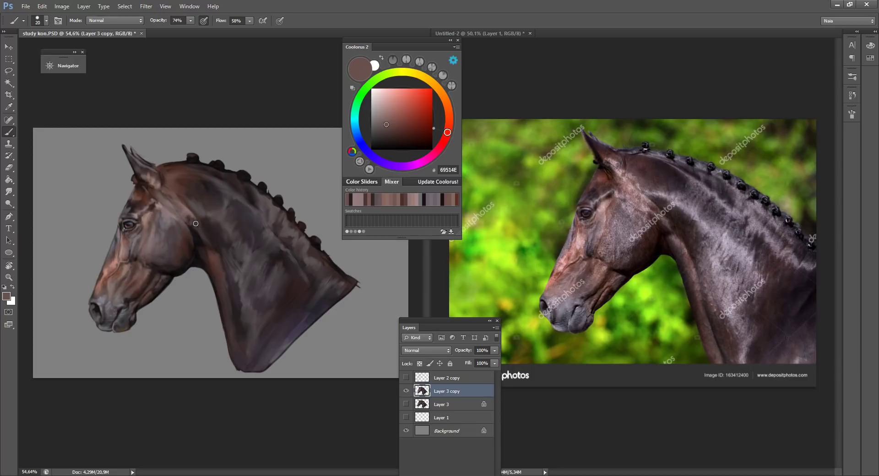
{"action": "left_click", "coordinate": [190, 224], "text": "alt"}
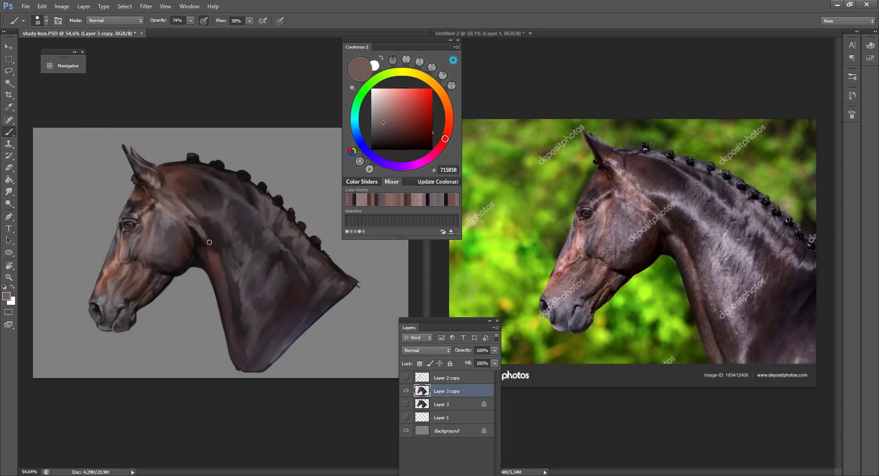
- Paint the neck just behind the cheek with brown tones 583A36, 3F3439, 573A36, 2F2220 and 4B322F at brush size 20
{"action": "left_click", "coordinate": [185, 174], "text": "alt"}
{"action": "left_click", "coordinate": [198, 231], "text": "alt"}
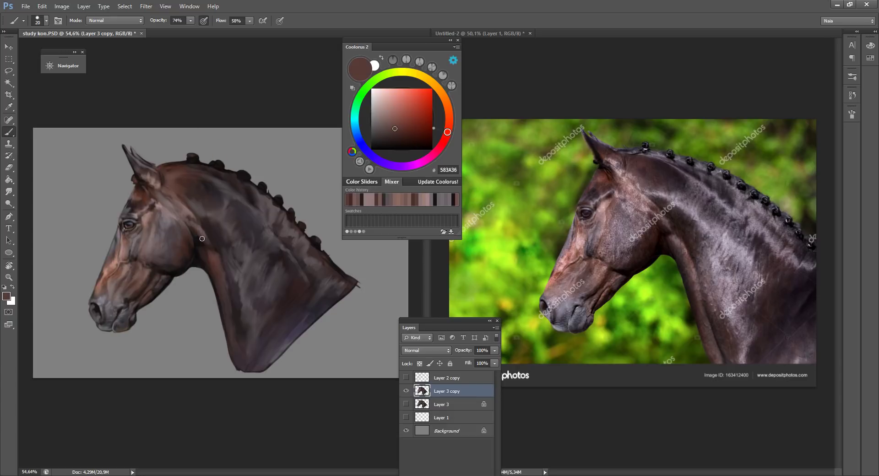
{"action": "left_click", "coordinate": [219, 266], "text": "alt"}
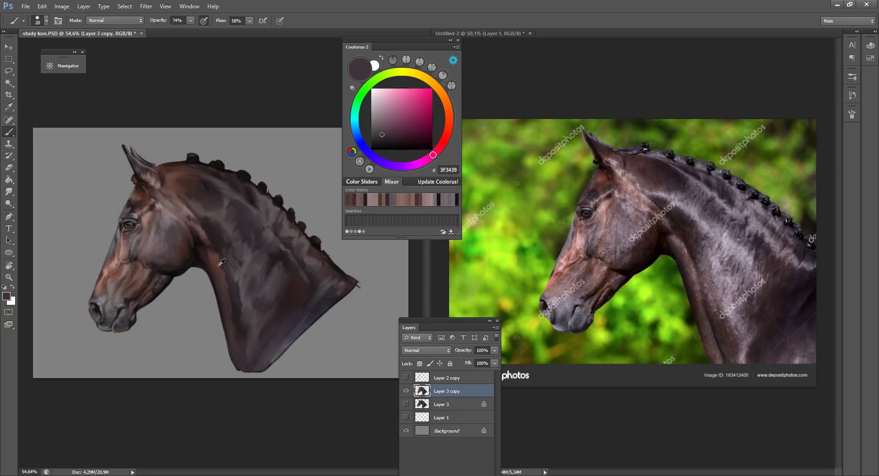
{"action": "left_click", "coordinate": [196, 233], "text": "alt"}
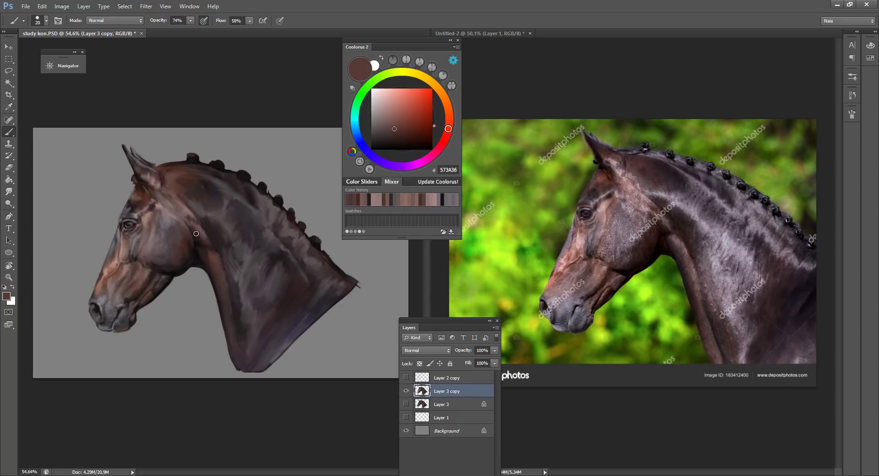
{"action": "left_click", "coordinate": [210, 242], "text": "alt"}
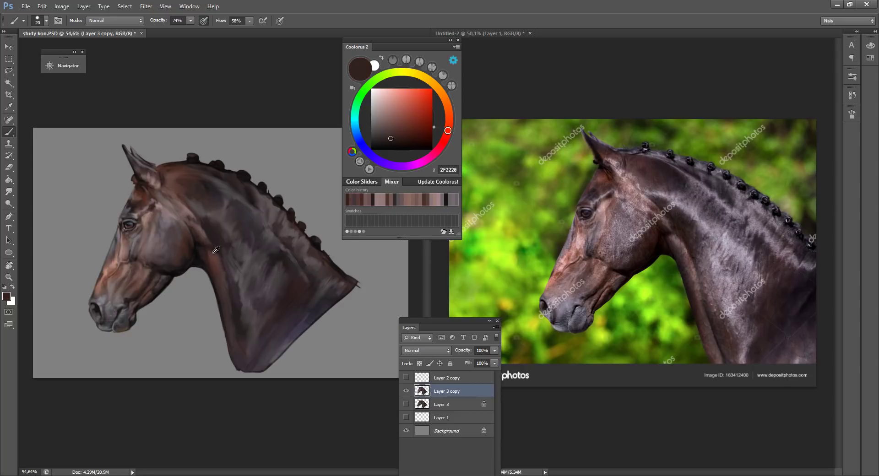
{"action": "left_click", "coordinate": [198, 229], "text": "alt"}
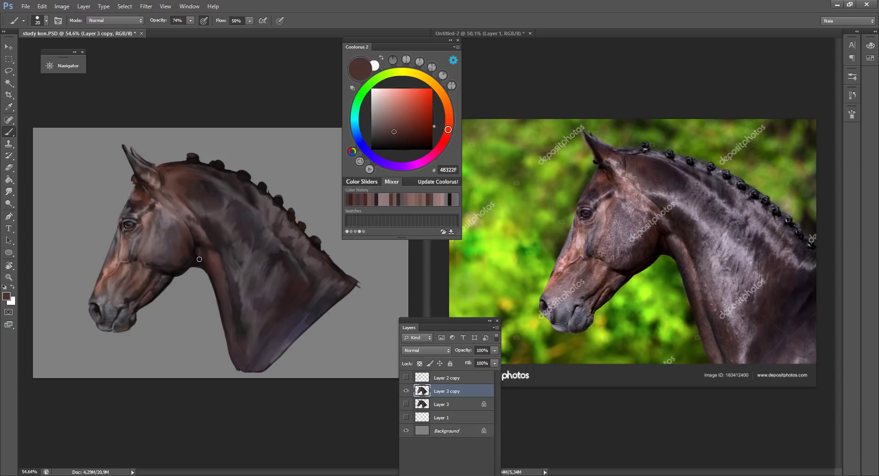
- Paint the throat and adjoining neck behind the cheek with 1C1717, 151010, 5F4E4E and 896F6F at size 20, switching briefly to the Mixer Brush
{"action": "left_click", "coordinate": [199, 254], "text": "alt"}
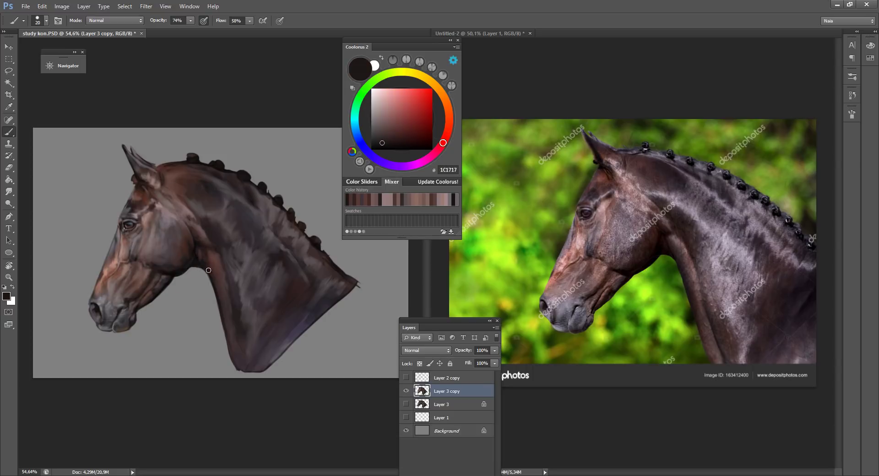
{"action": "key", "text": "shift+b"}
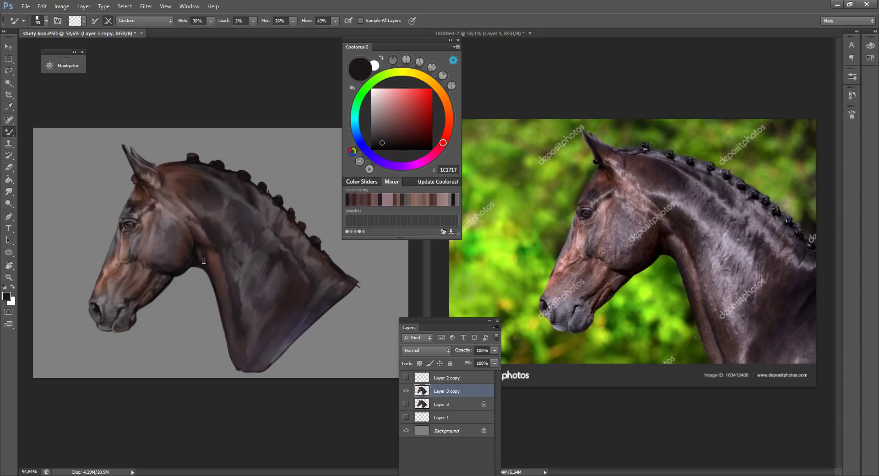
{"action": "key", "text": "shift+b"}
{"action": "left_click", "coordinate": [207, 250], "text": "alt"}
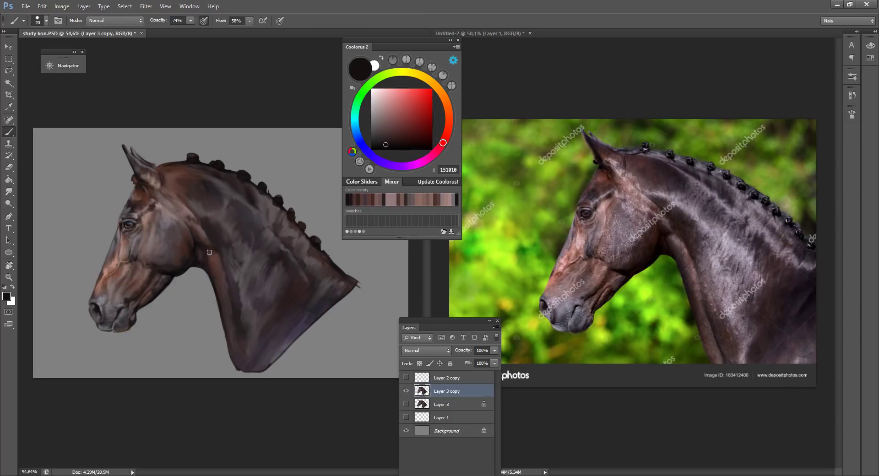
{"action": "left_click_drag", "start_coordinate": [201, 241], "coordinate": [217, 256]}
{"action": "left_click", "coordinate": [205, 229], "text": "alt"}
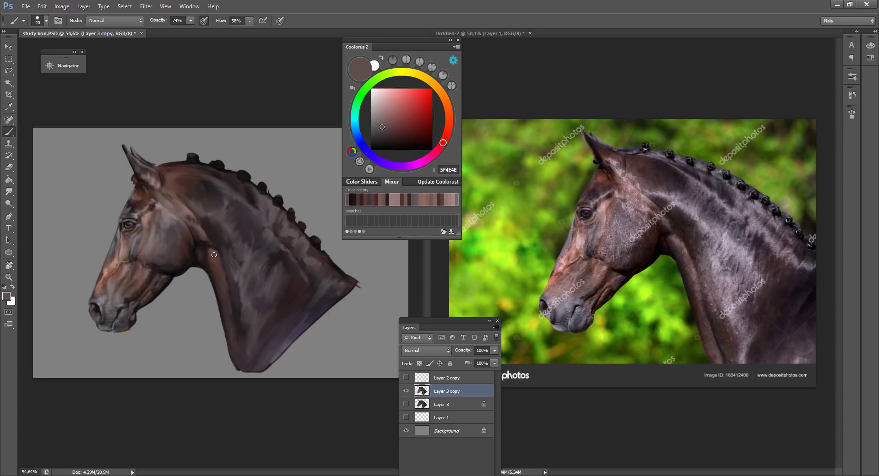
{"action": "left_click", "coordinate": [217, 250], "text": "alt"}
- Paint small light strokes on the face just behind the eye with A18076 and 725D59 at brush size 15
{"action": "key", "text": "bracketleft"}
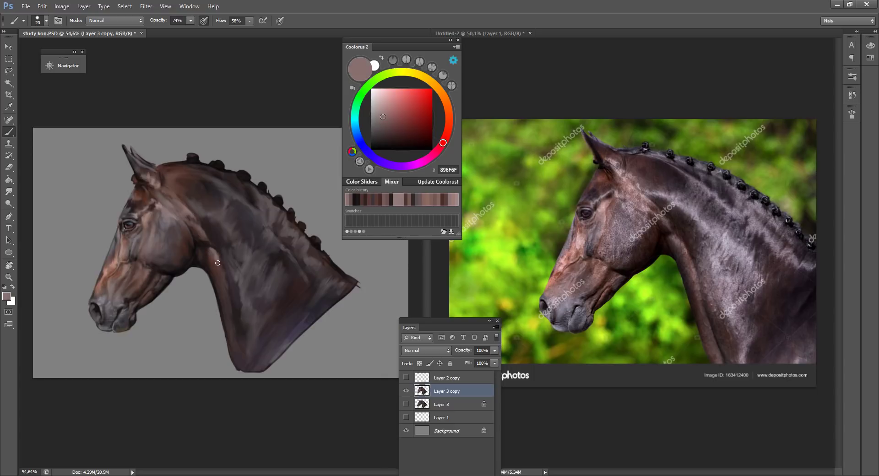
{"action": "left_click", "coordinate": [143, 223], "text": "alt"}
{"action": "key", "text": "bracketleft"}
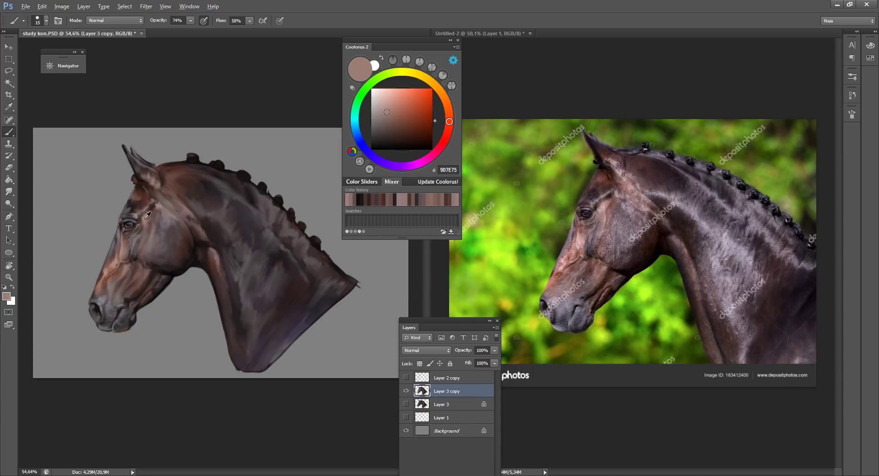
{"action": "left_click", "coordinate": [139, 232], "text": "alt"}
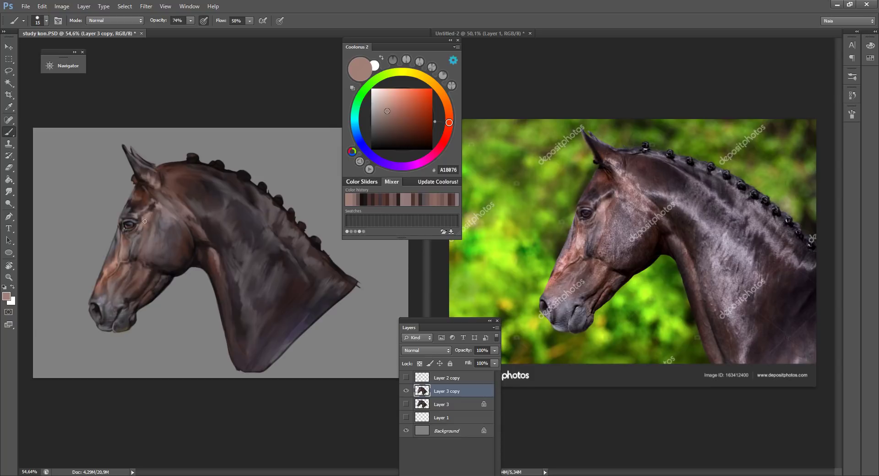
{"action": "left_click", "coordinate": [141, 233], "text": "alt"}
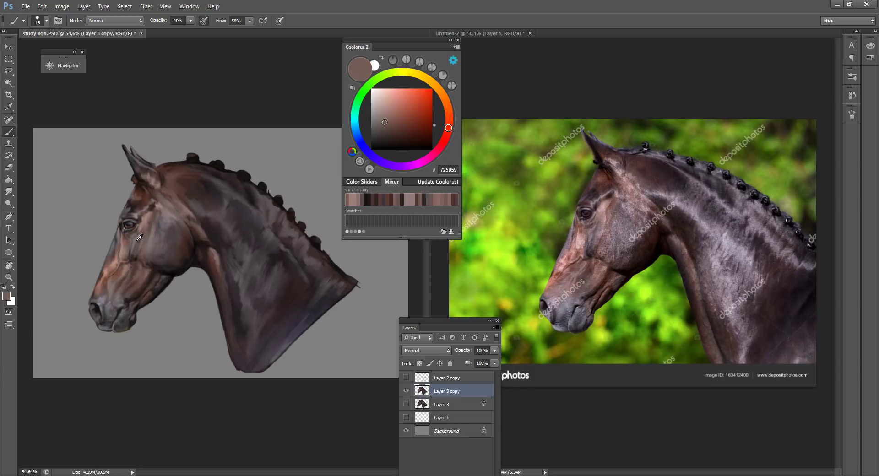
- Lighten the front edge of the neck below the throat with 756C70, 806D6E and 836969 at sizes 15 and 20, blending with the Mixer Brush
{"action": "left_click", "coordinate": [141, 234], "text": "alt"}
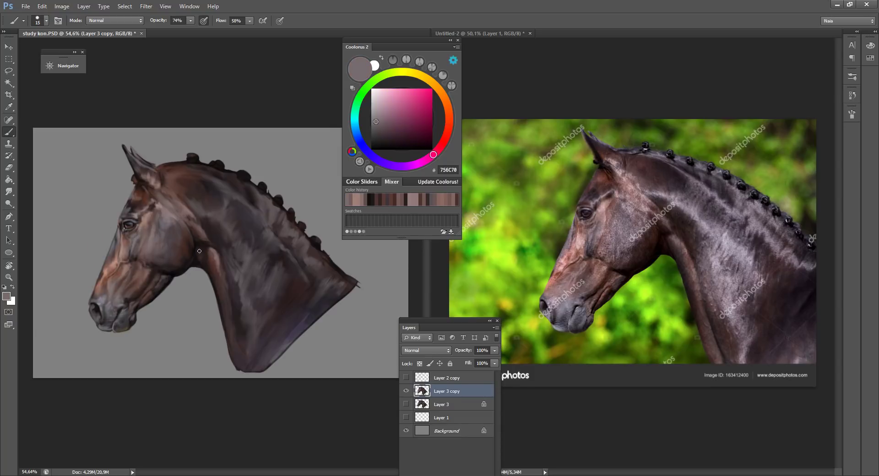
{"action": "left_click", "coordinate": [140, 230], "text": "alt"}
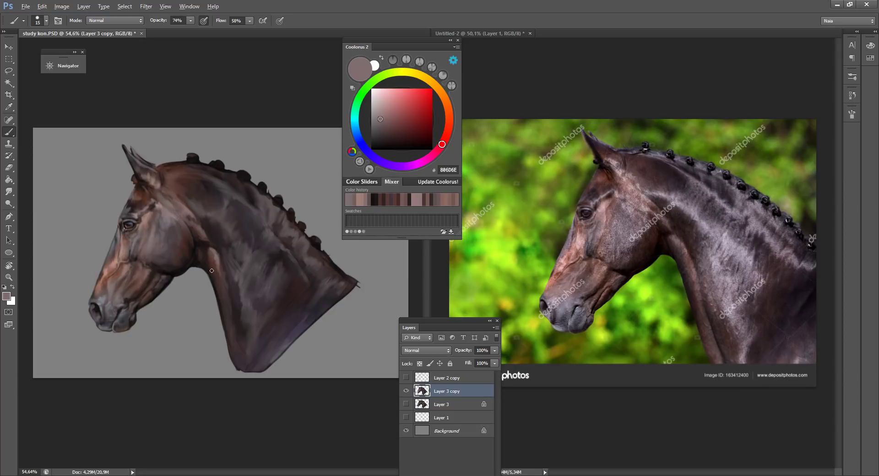
{"action": "left_click", "coordinate": [219, 257], "text": "alt"}
{"action": "key", "text": "bracketright"}
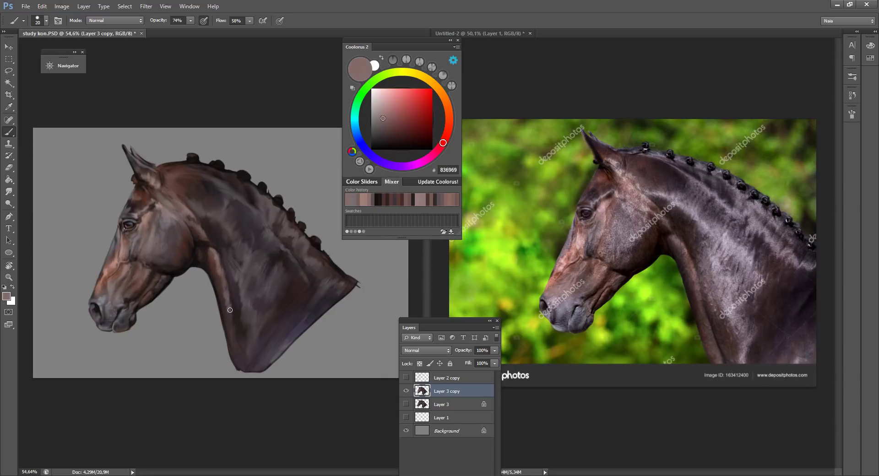
{"action": "key", "text": "shift+b"}
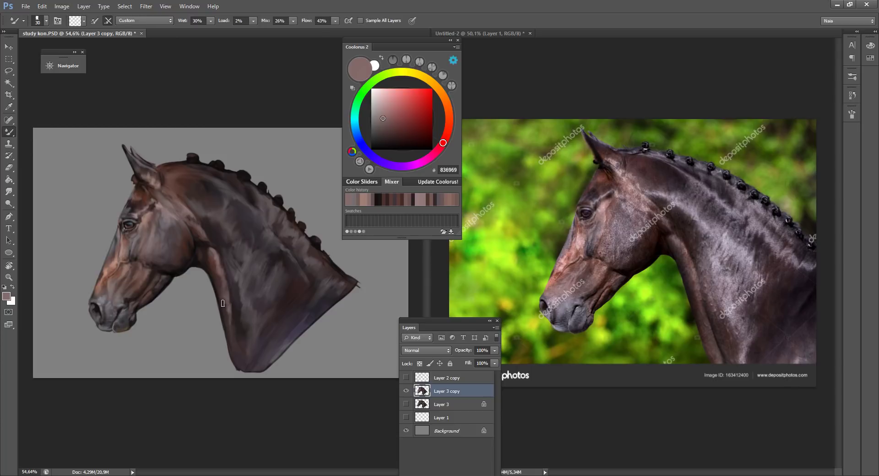
{"action": "key", "text": "shift+b"}
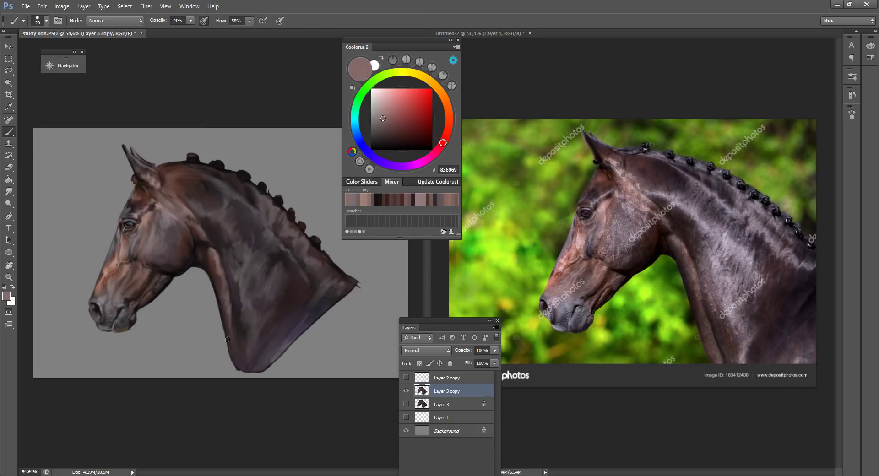
{"action": "left_click", "coordinate": [221, 302], "text": "alt"}
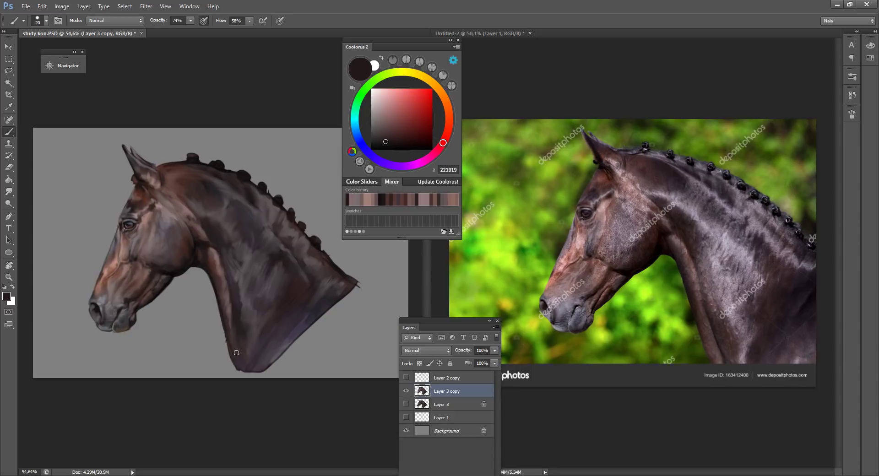
- Shade the lower neck with 221919 and 484041 at size 20, and add violet 3D374B at size 30
{"action": "left_click", "coordinate": [238, 315], "text": "alt"}
{"action": "left_click", "coordinate": [244, 316], "text": "alt"}
{"action": "left_click", "coordinate": [231, 321], "text": "alt"}
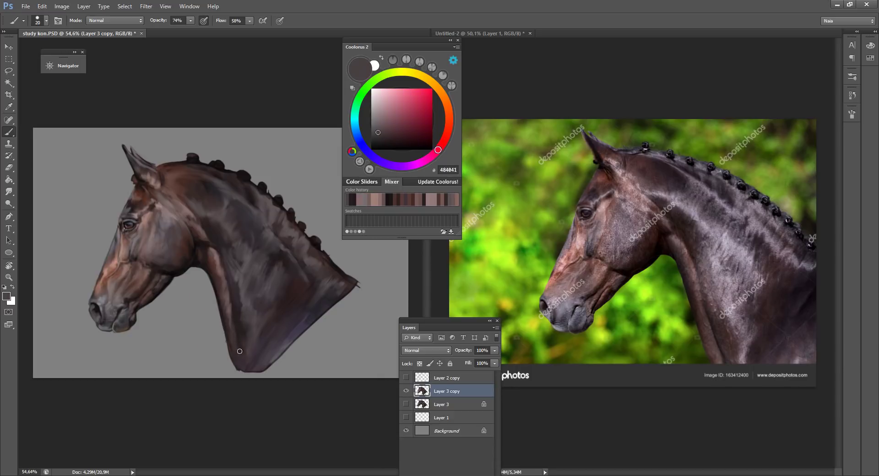
{"action": "left_click", "coordinate": [293, 325], "text": "alt"}
{"action": "key", "text": "bracketright"}
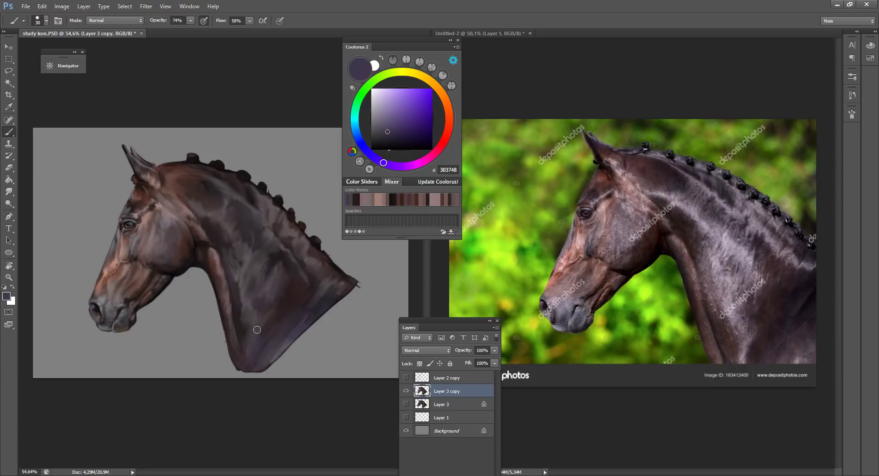
- Drag out and soften the cut-off lower and rear edges of the neck into rough strokes with the Mixer Brush
{"action": "key", "text": "shift+b"}
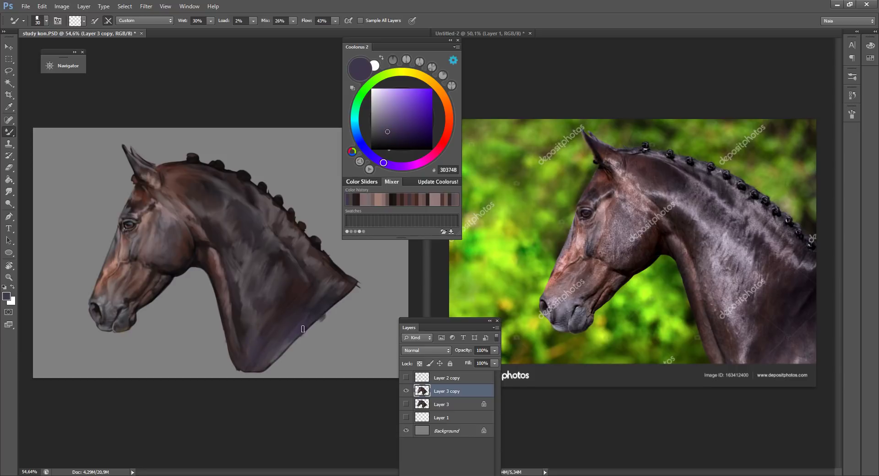
{"action": "left_click_drag", "start_coordinate": [313, 326], "coordinate": [362, 282]}
{"action": "mouse_move", "coordinate": [246, 369]}
{"action": "left_mouse_down"}
{"action": "mouse_move", "coordinate": [239, 372]}
{"action": "mouse_move", "coordinate": [283, 354]}
{"action": "mouse_move", "coordinate": [378, 283]}
{"action": "left_mouse_up"}
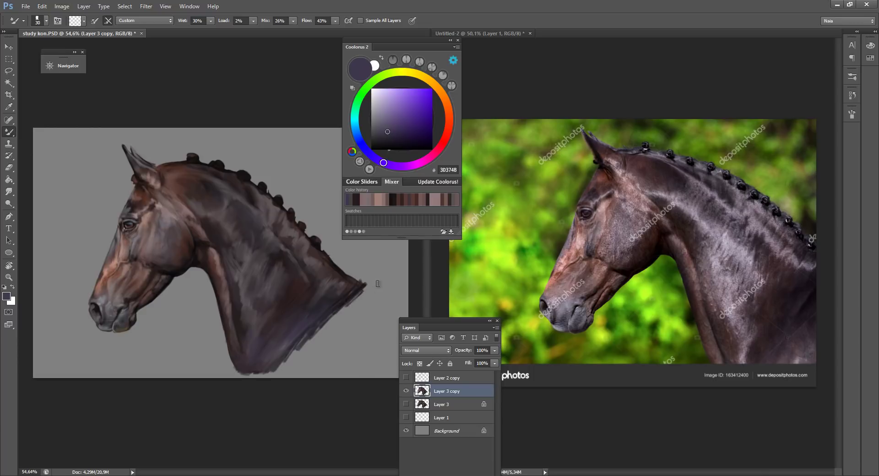
{"action": "mouse_move", "coordinate": [272, 349]}
{"action": "left_mouse_down"}
{"action": "mouse_move", "coordinate": [251, 375]}
{"action": "mouse_move", "coordinate": [258, 364]}
{"action": "mouse_move", "coordinate": [260, 380]}
{"action": "mouse_move", "coordinate": [282, 354]}
{"action": "mouse_move", "coordinate": [248, 358]}
{"action": "mouse_move", "coordinate": [242, 375]}
{"action": "left_mouse_up"}
{"action": "mouse_move", "coordinate": [238, 347]}
{"action": "left_mouse_down"}
{"action": "mouse_move", "coordinate": [322, 321]}
{"action": "mouse_move", "coordinate": [302, 344]}
{"action": "mouse_move", "coordinate": [314, 337]}
{"action": "mouse_move", "coordinate": [299, 366]}
{"action": "mouse_move", "coordinate": [308, 362]}
{"action": "mouse_move", "coordinate": [334, 346]}
{"action": "mouse_move", "coordinate": [345, 293]}
{"action": "mouse_move", "coordinate": [352, 296]}
{"action": "mouse_move", "coordinate": [353, 322]}
{"action": "mouse_move", "coordinate": [275, 351]}
{"action": "left_mouse_up"}
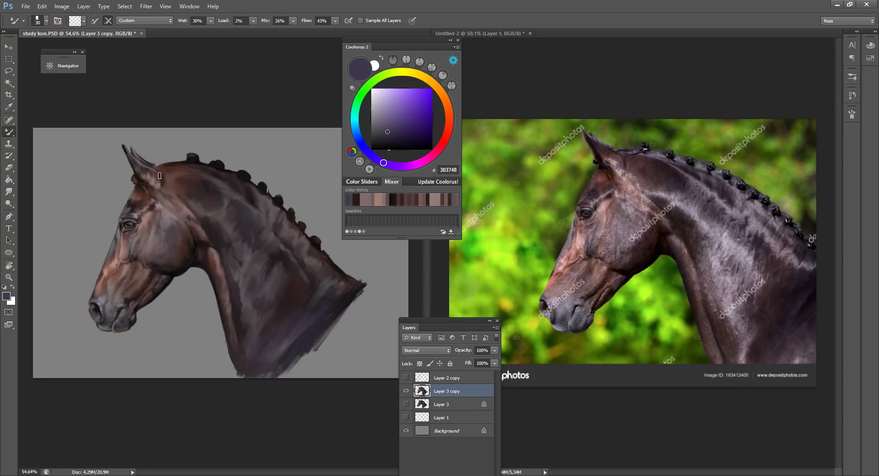
- Detail the base of the near ear with the Brush at size 10 using 1A1313, 542D21, 9E5D49 and 1D1515
{"action": "key", "text": "shift+b"}
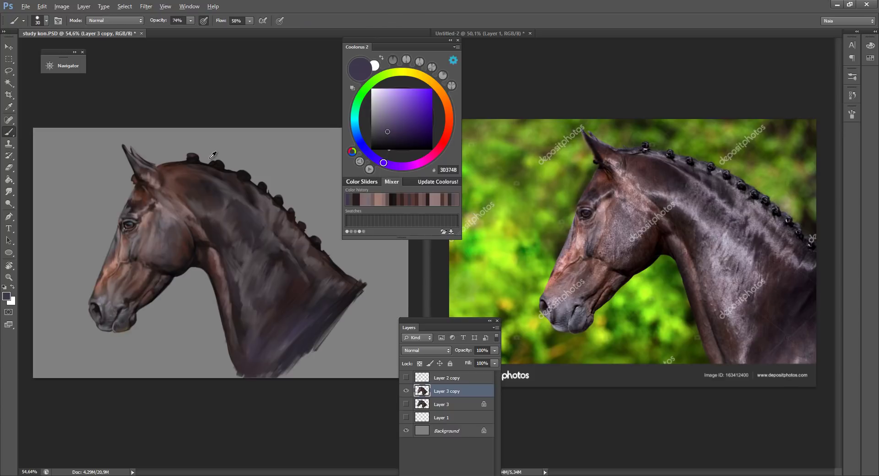
{"action": "left_click", "coordinate": [150, 171], "text": "alt"}
{"action": "key", "text": "bracketleft"}
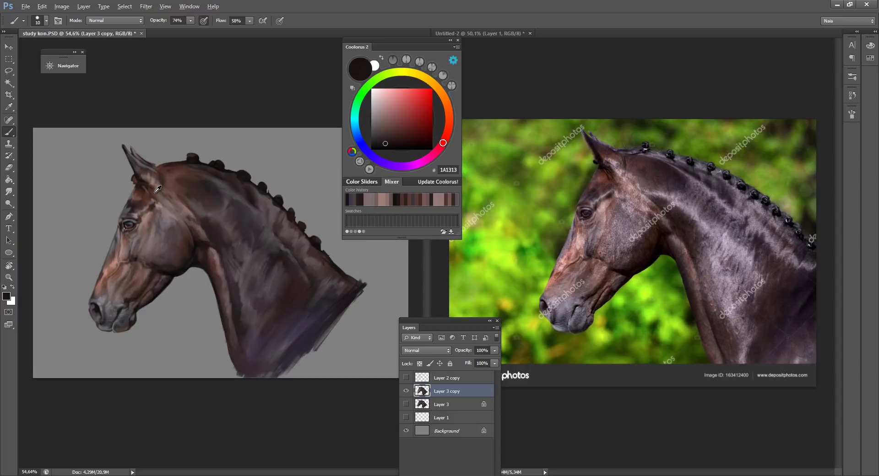
{"action": "left_click", "coordinate": [144, 187], "text": "alt"}
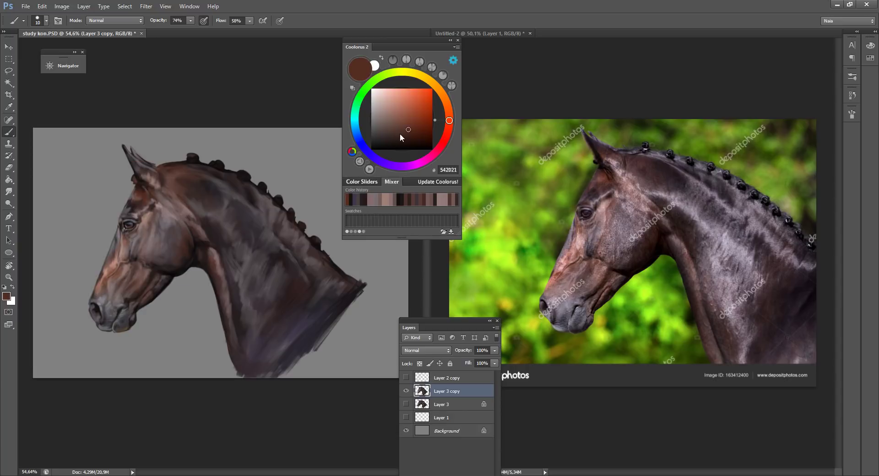
{"action": "left_click", "coordinate": [404, 112]}
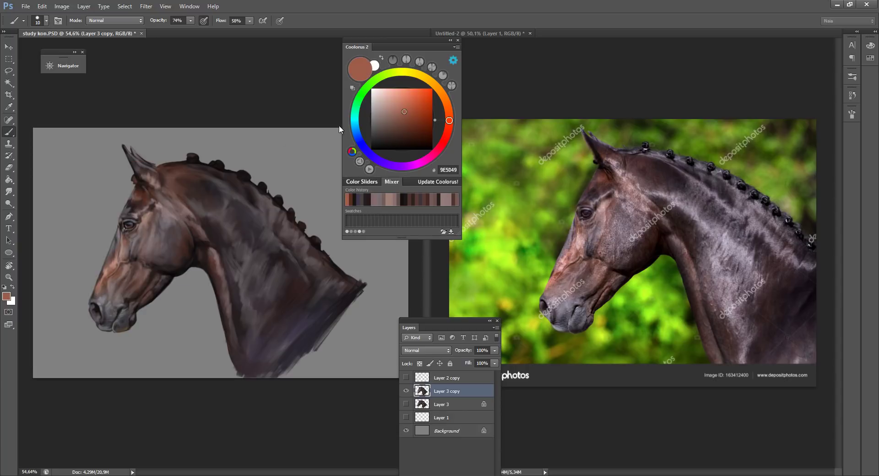
{"action": "left_click", "coordinate": [143, 193], "text": "alt"}
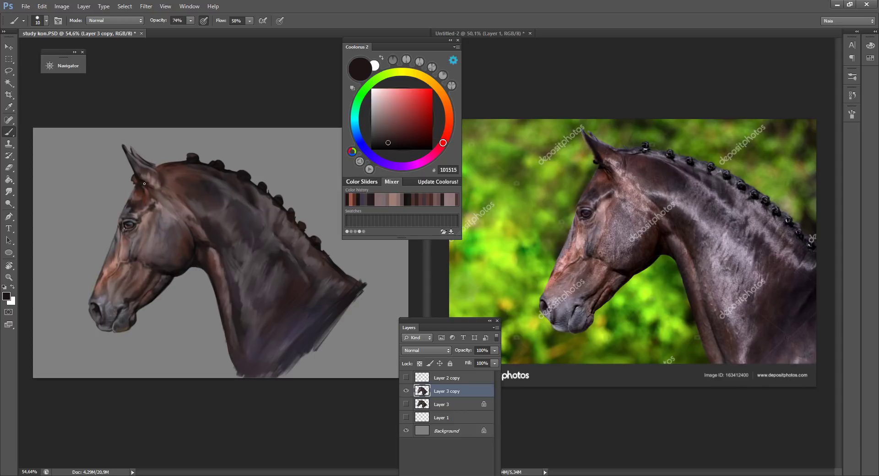
- Add small accents to the ears and chin with 5A565C, 7F5941 and 9A7964 at brush size 10
{"action": "left_click", "coordinate": [146, 159], "text": "alt"}
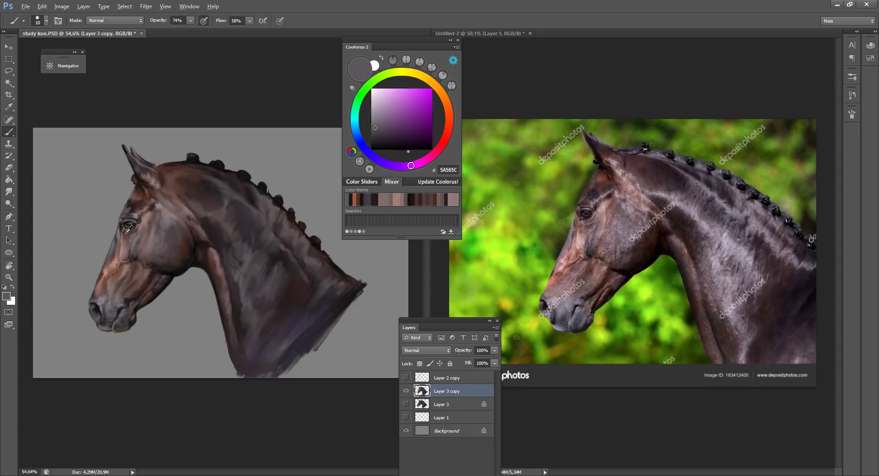
{"action": "left_click", "coordinate": [124, 330], "text": "alt"}
{"action": "left_click", "coordinate": [401, 119]}
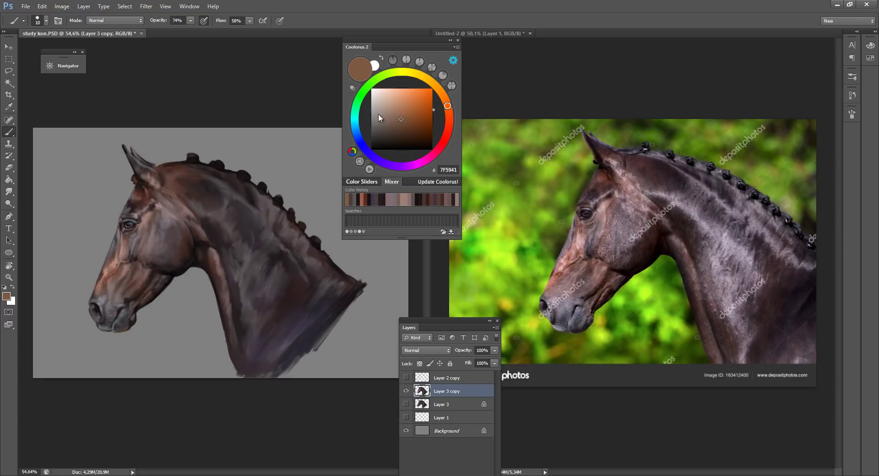
{"action": "left_click", "coordinate": [393, 113]}
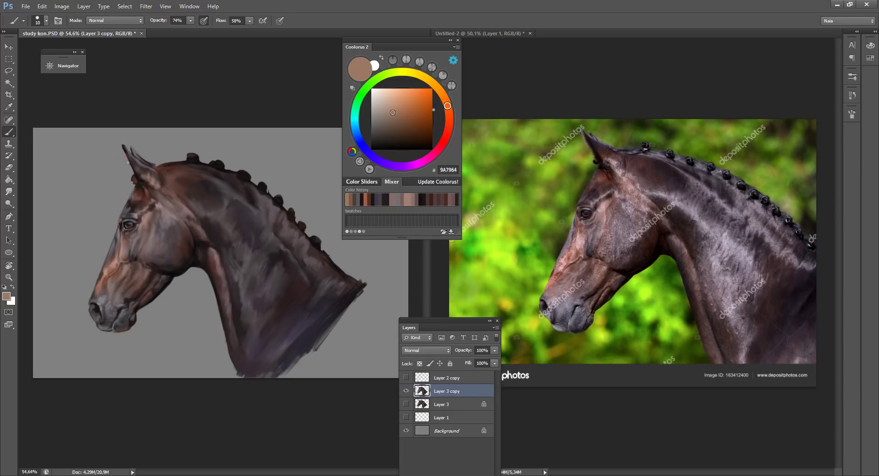
- Paint the far ear with dark browns 3E2620 at size 10 and 4A2E29 at size 25
{"action": "left_click", "coordinate": [166, 167], "text": "alt"}
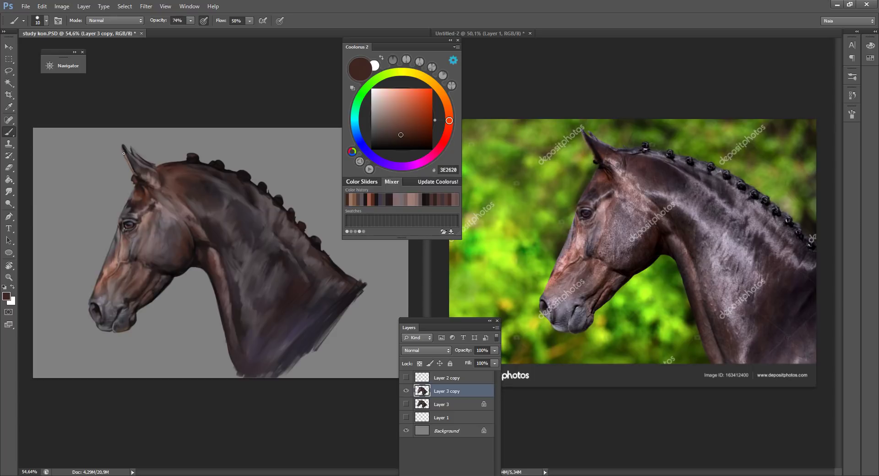
{"action": "left_click", "coordinate": [173, 170], "text": "alt"}
{"action": "key", "text": "bracketright"}
{"action": "key", "text": "bracketright"}
{"action": "key", "text": "bracketright"}
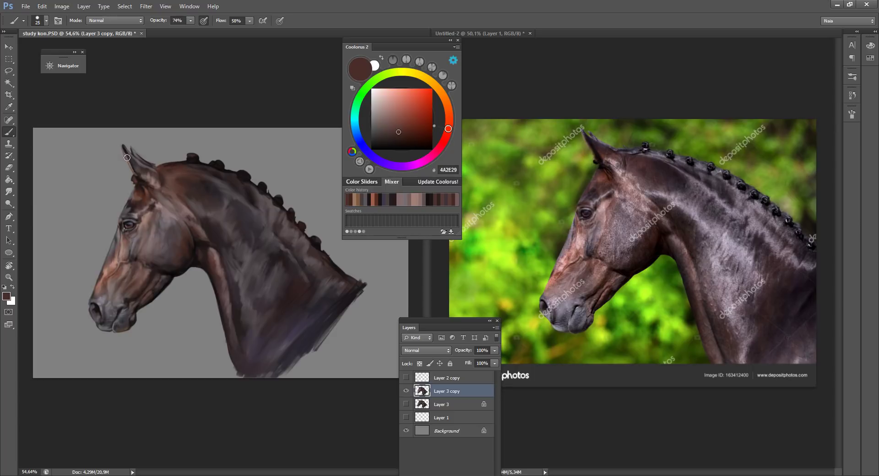
- Paint light strokes below the ear and toward the upper cheek with 896F67 at size 15 and 827374 and 91827F at size 10
{"action": "key", "text": "bracketleft"}
{"action": "left_click", "coordinate": [149, 203], "text": "alt"}
{"action": "left_click", "coordinate": [156, 176], "text": "alt"}
{"action": "key", "text": "bracketleft"}
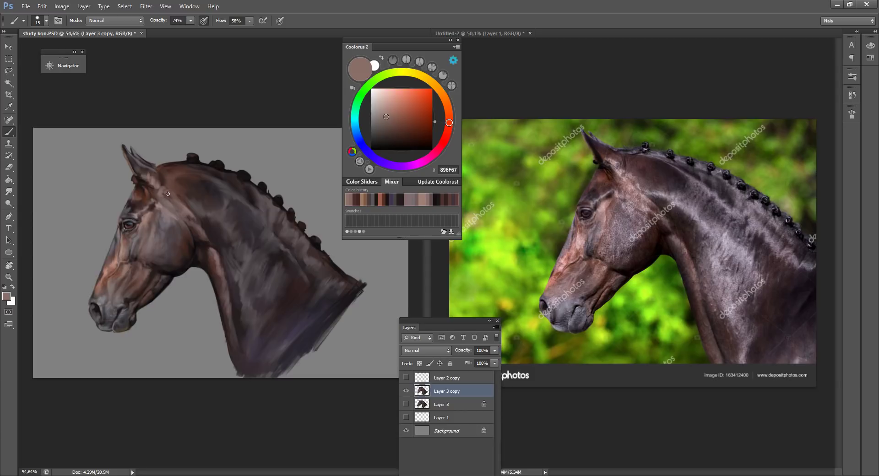
{"action": "left_click", "coordinate": [138, 213], "text": "alt"}
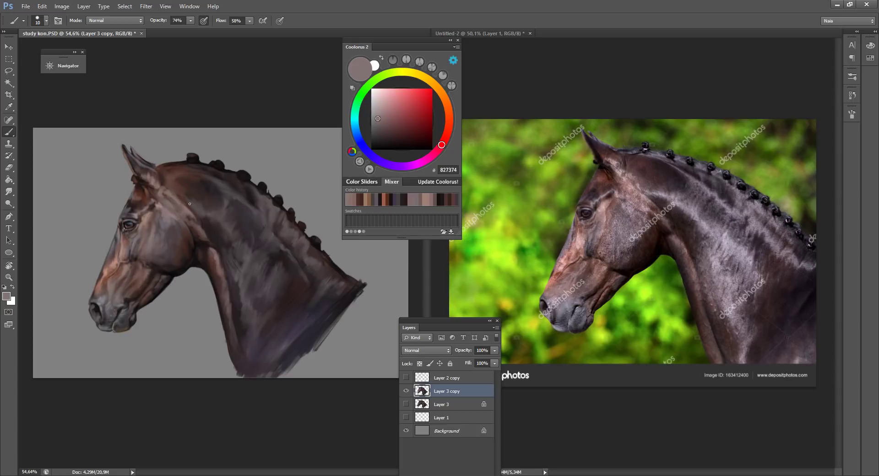
{"action": "left_click", "coordinate": [162, 188], "text": "alt"}
{"action": "left_click", "coordinate": [379, 115]}
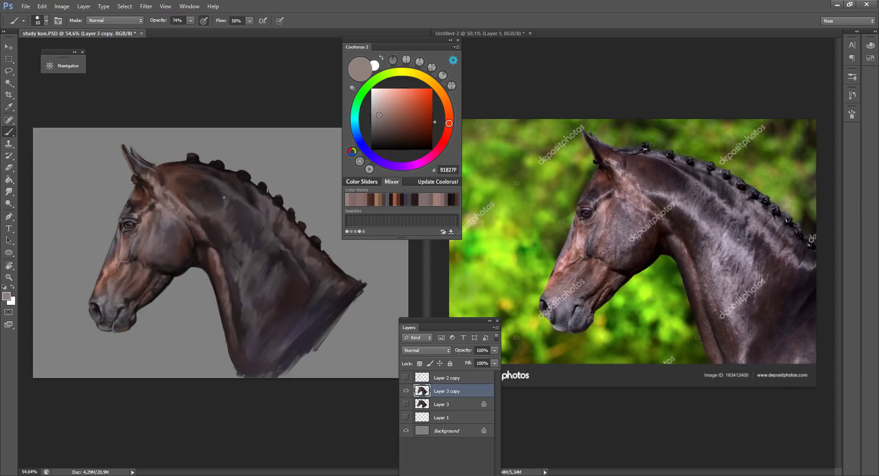
- Refine the eye area with 292021, D6C3BD and BAA29A at brush size 10, touch up the muzzle, and save the painting
{"action": "left_click", "coordinate": [204, 229], "text": "alt"}
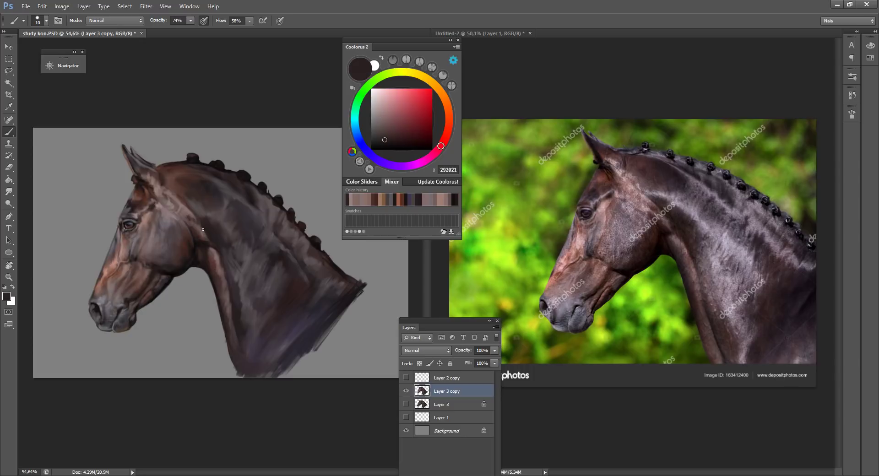
{"action": "left_click", "coordinate": [142, 221], "text": "alt"}
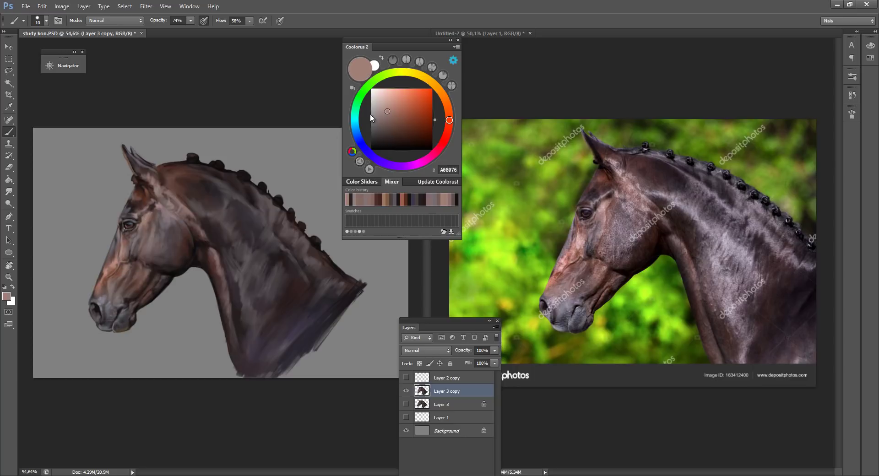
{"action": "left_click", "coordinate": [378, 98]}
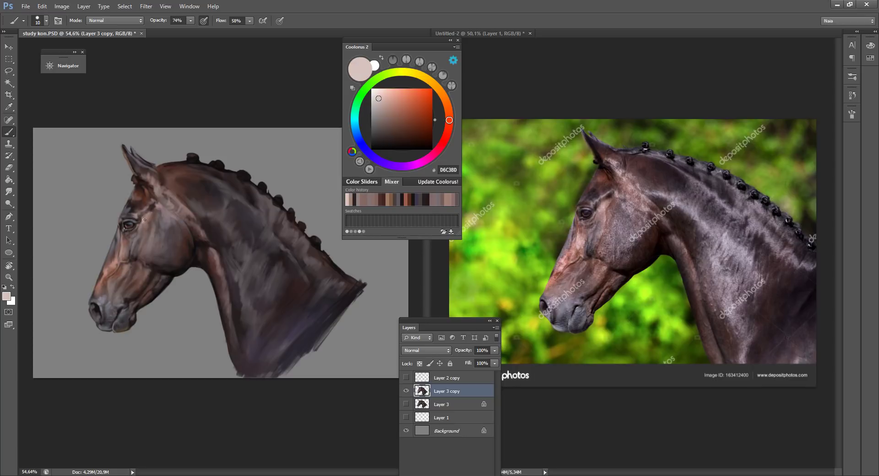
{"action": "left_click", "coordinate": [139, 223], "text": "alt"}
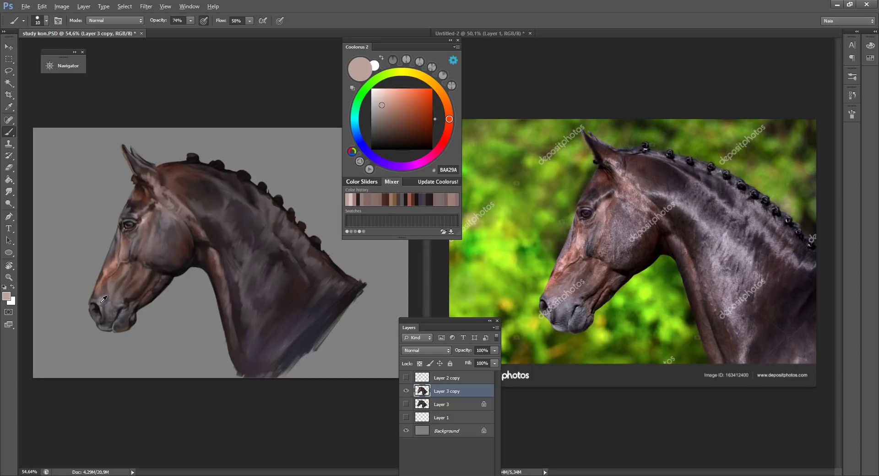
{"action": "left_click", "coordinate": [98, 316], "text": "alt"}
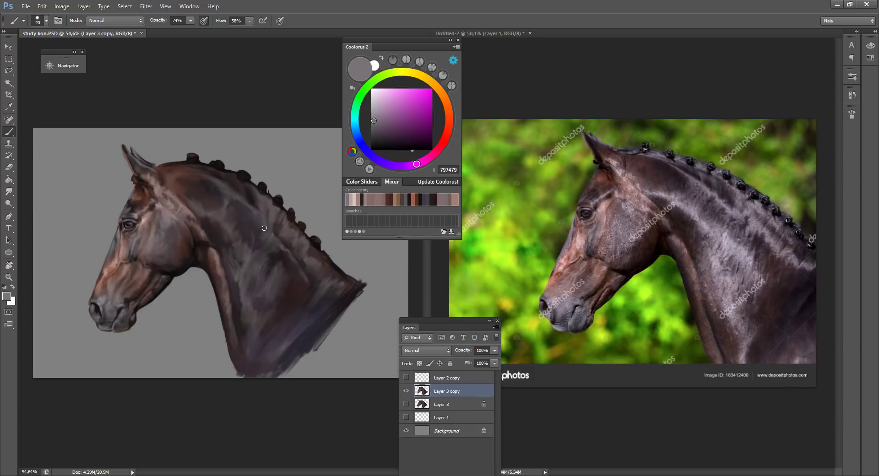
{"action": "key", "text": "ctrl+s"}
- Paint the area behind and below the near ear with 826969 and 634842 at brush size 20, blending with the Mixer Brush
{"action": "left_click", "coordinate": [139, 215], "text": "alt"}
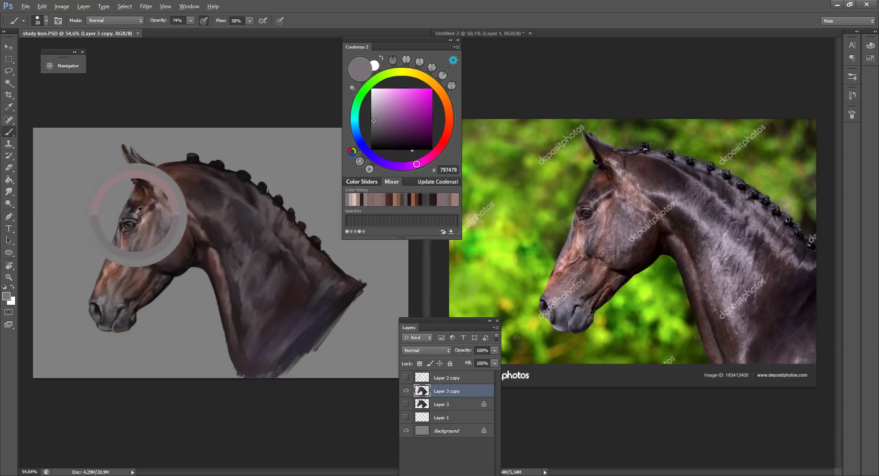
{"action": "left_click", "coordinate": [187, 207], "text": "alt"}
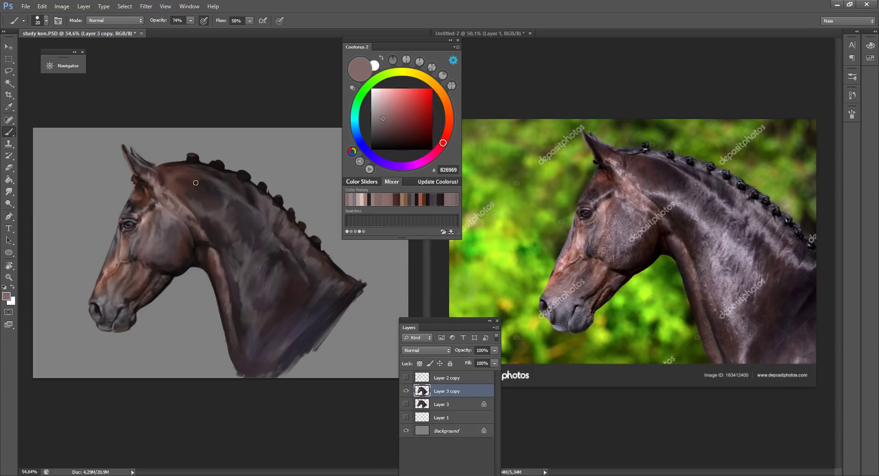
{"action": "left_click", "coordinate": [171, 177], "text": "alt"}
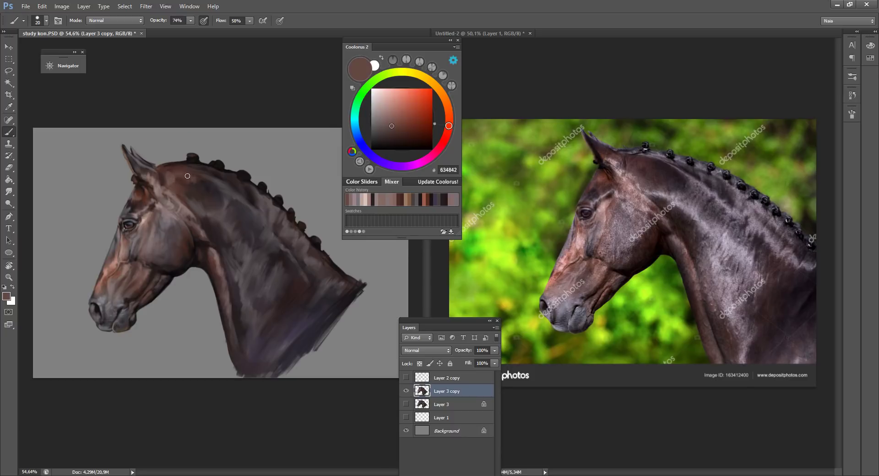
{"action": "key", "text": "shift+b"}
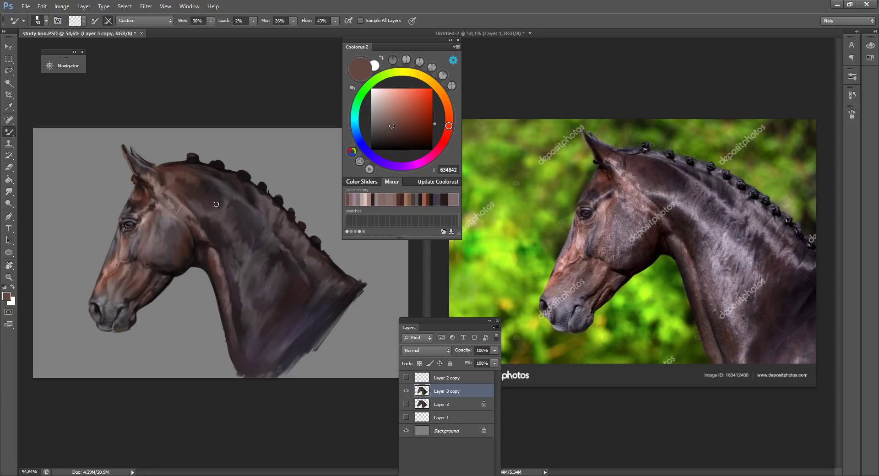
{"action": "key", "text": "shift+b"}
- Darken the top of the neck below the first braids with 2C2629 and 1A1515 at brush size 20
{"action": "left_click", "coordinate": [212, 184], "text": "alt"}
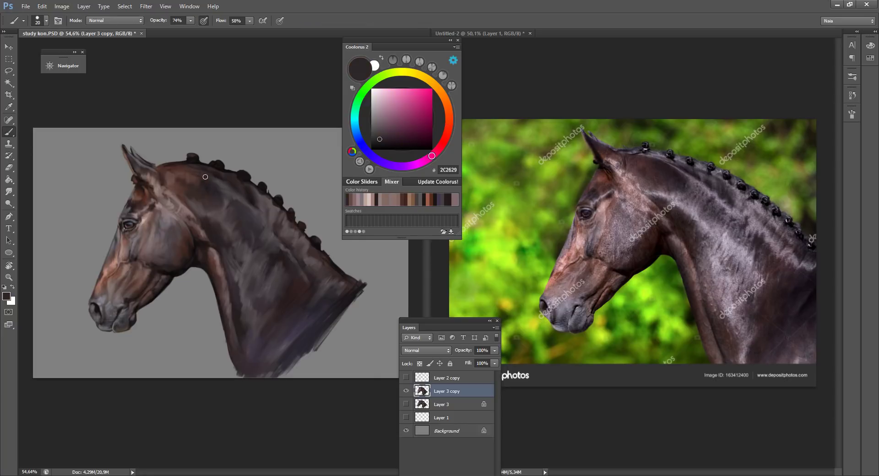
{"action": "left_click", "coordinate": [207, 186], "text": "alt"}
{"action": "left_click", "coordinate": [210, 176], "text": "alt"}
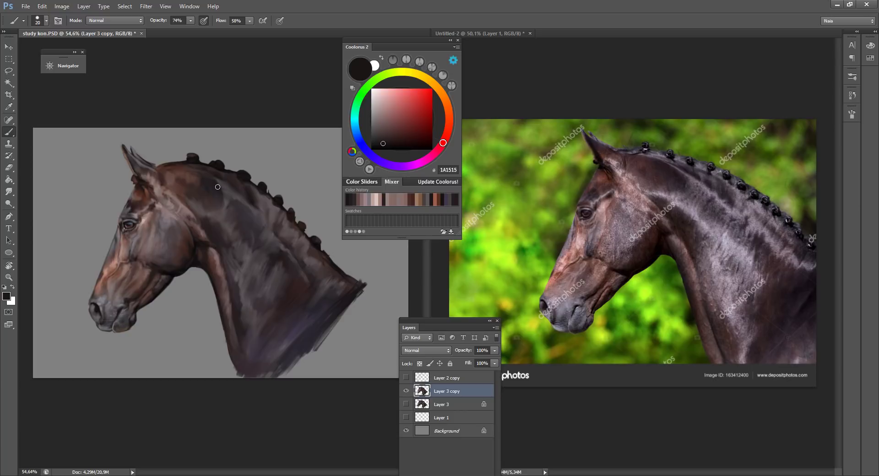
- Add a highlight along the crest below the braids with AA9FA3, 665F62 and 5E595A at brush size 15
{"action": "left_click", "coordinate": [225, 182], "text": "alt"}
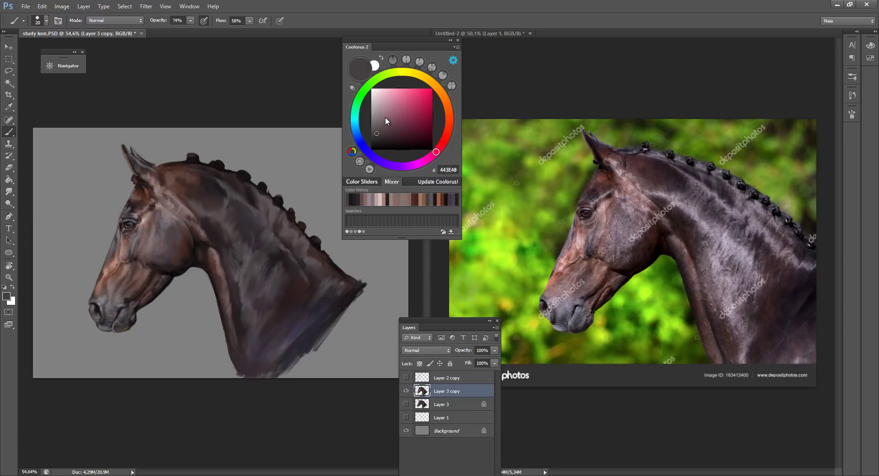
{"action": "left_click", "coordinate": [376, 109]}
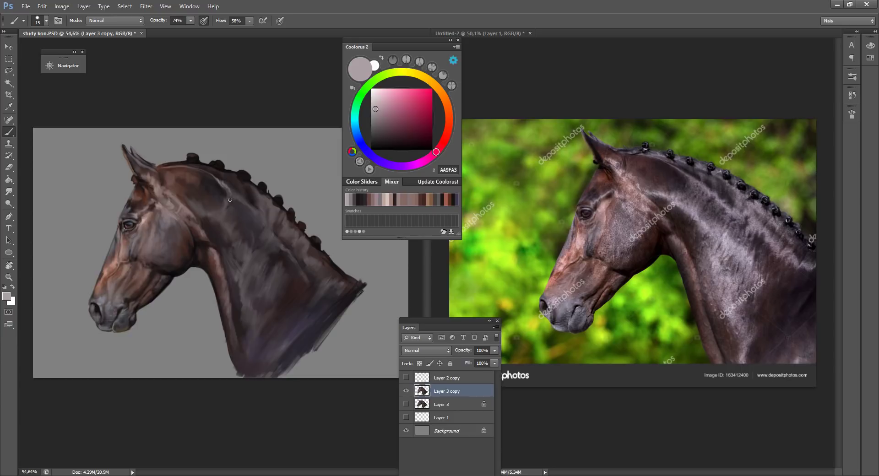
{"action": "left_click", "coordinate": [225, 187], "text": "alt"}
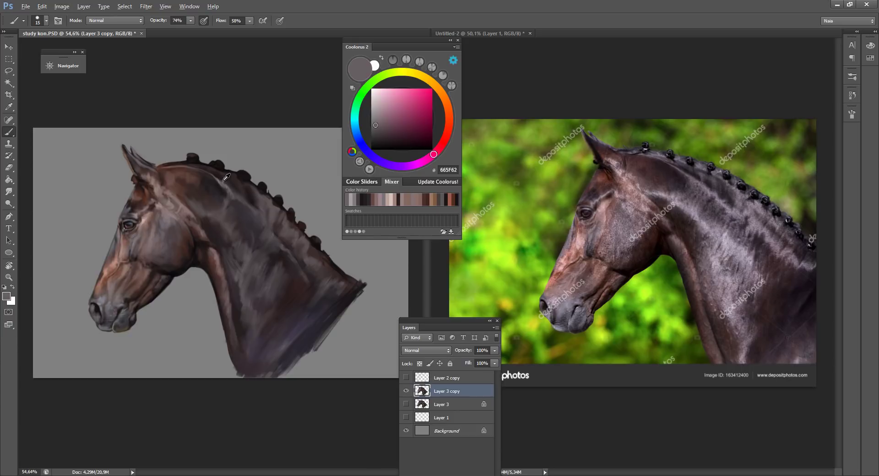
{"action": "left_click", "coordinate": [224, 180], "text": "alt"}
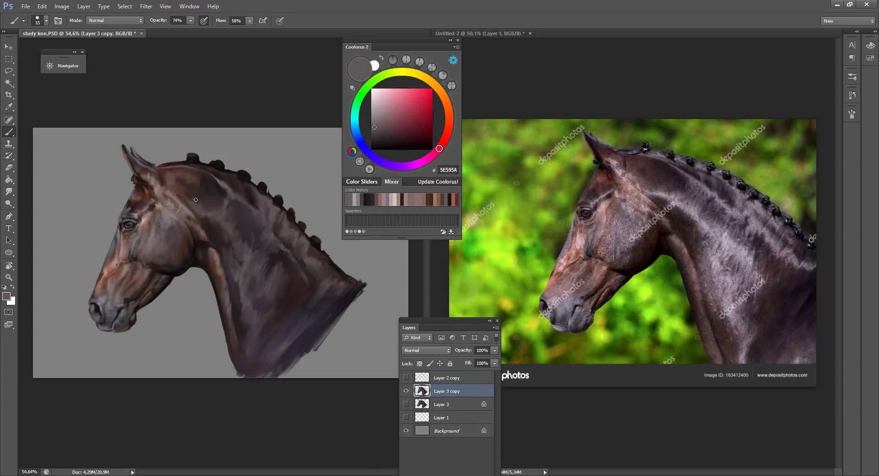
- Paint light sheen strokes down the upper neck with 83787D at brush sizes 15 and 20, and blend them with the Mixer Brush
{"action": "left_click", "coordinate": [216, 190], "text": "alt"}
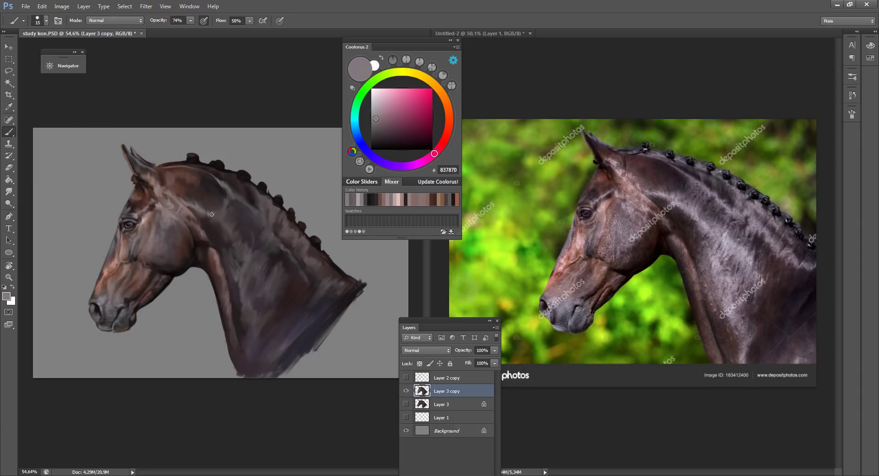
{"action": "mouse_move", "coordinate": [212, 214]}
{"action": "left_mouse_down"}
{"action": "mouse_move", "coordinate": [230, 232]}
{"action": "mouse_move", "coordinate": [243, 209]}
{"action": "mouse_move", "coordinate": [233, 230]}
{"action": "left_mouse_up"}
{"action": "key", "text": "]"}
{"action": "key", "text": "shift+b"}
{"action": "left_click_drag", "start_coordinate": [241, 213], "coordinate": [241, 220]}
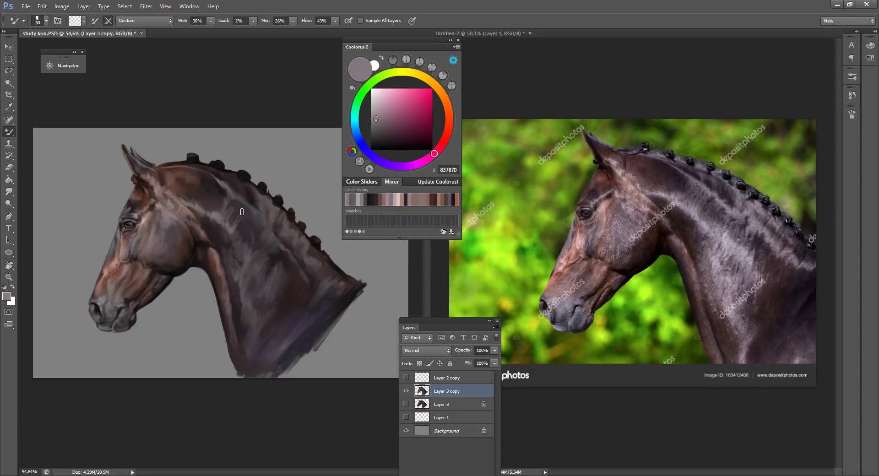
{"action": "key", "text": "shift+b"}
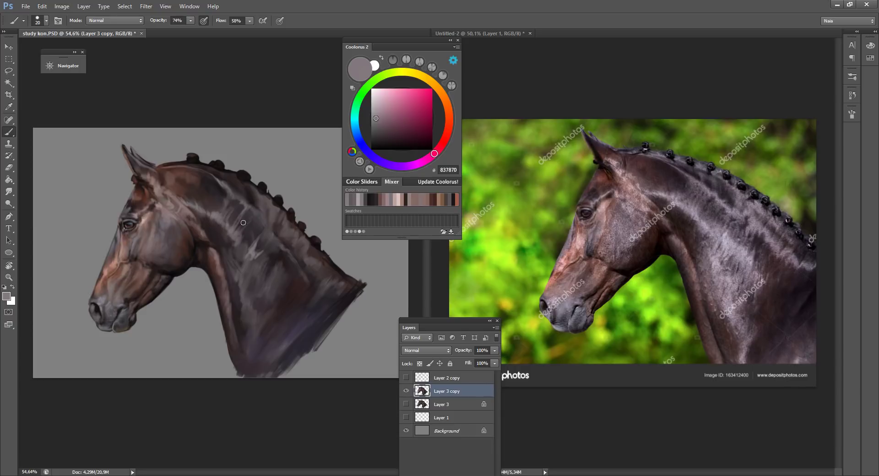
- Extend the 83787D sheen strokes across the middle of the neck, softening them with the Mixer Brush at size 30
{"action": "mouse_move", "coordinate": [238, 228]}
{"action": "left_mouse_down"}
{"action": "mouse_move", "coordinate": [255, 214]}
{"action": "mouse_move", "coordinate": [243, 238]}
{"action": "mouse_move", "coordinate": [262, 217]}
{"action": "mouse_move", "coordinate": [244, 253]}
{"action": "mouse_move", "coordinate": [263, 230]}
{"action": "left_mouse_up"}
{"action": "key", "text": "shift+b"}
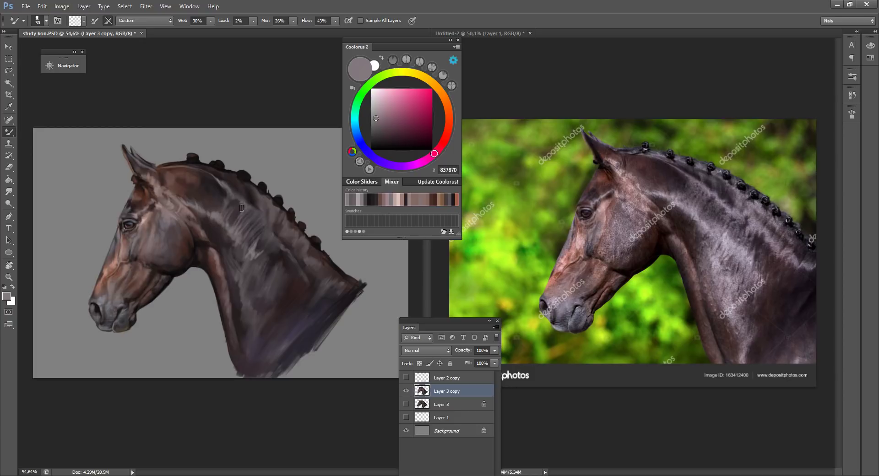
{"action": "key", "text": "shift+b"}
{"action": "key", "text": "bracketright"}
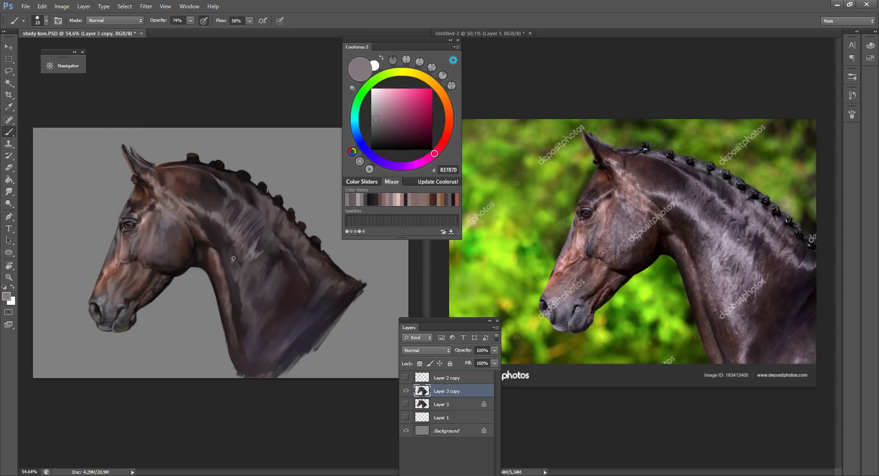
{"action": "key", "text": "bracketright"}
{"action": "key", "text": "shift+b"}
{"action": "key", "text": "shift+b"}
{"action": "key", "text": "shift+b"}
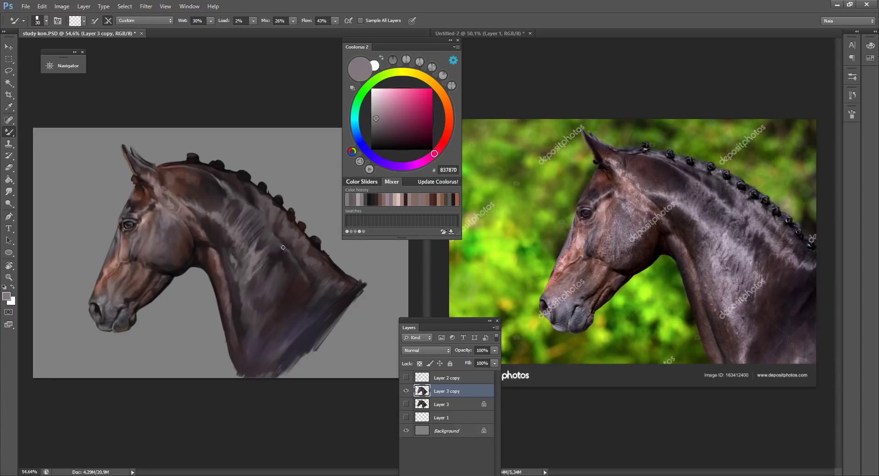
- Layer mid-neck strokes with the Brush in 484045 and 776E72 at size 15 and 72686C at size 20
{"action": "key", "text": "shift+b"}
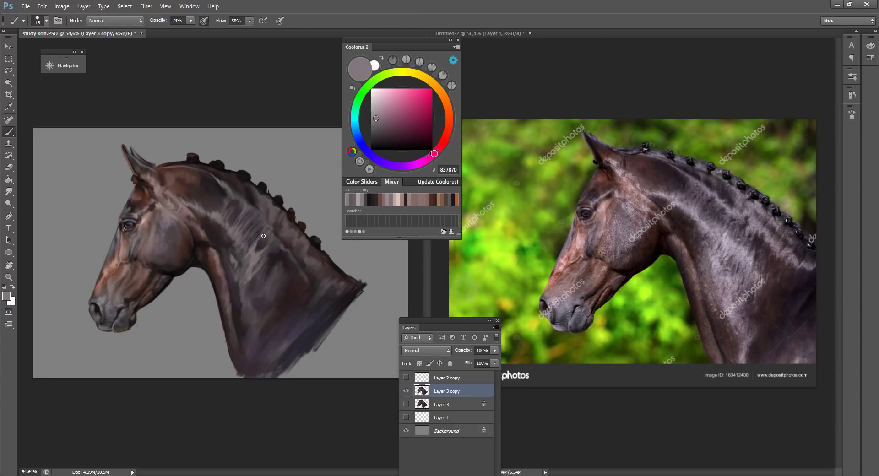
{"action": "left_click", "coordinate": [268, 230], "text": "alt"}
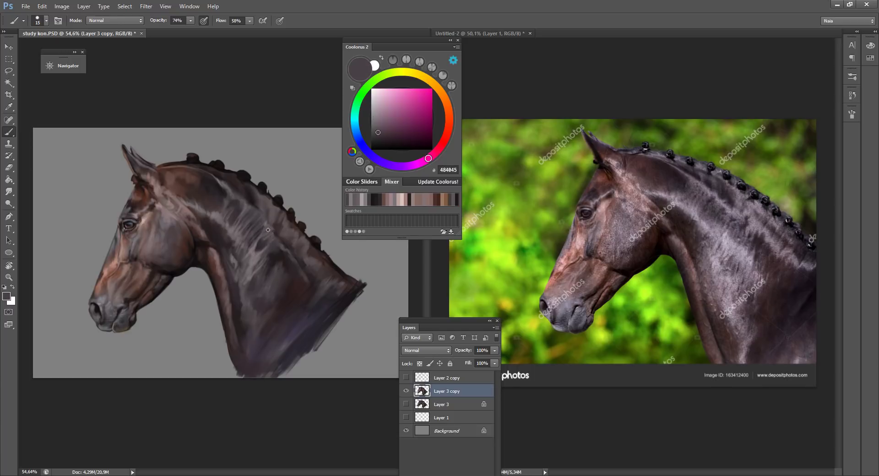
{"action": "left_click", "coordinate": [270, 224], "text": "alt"}
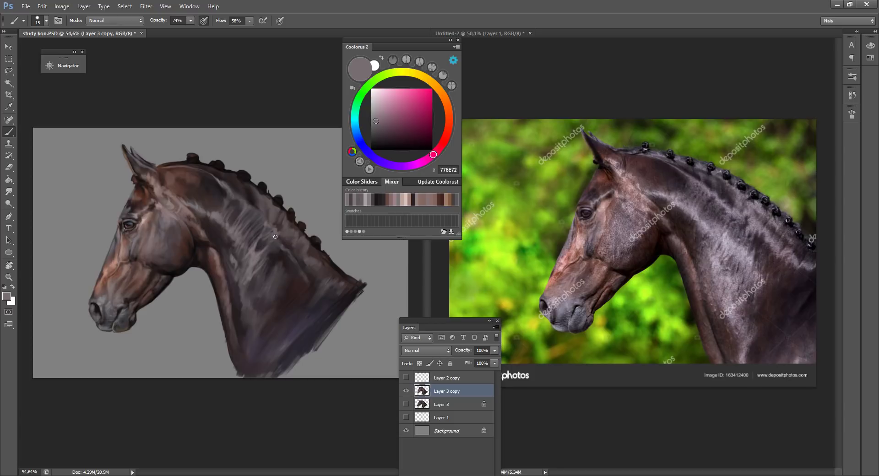
{"action": "left_click", "coordinate": [259, 256], "text": "alt"}
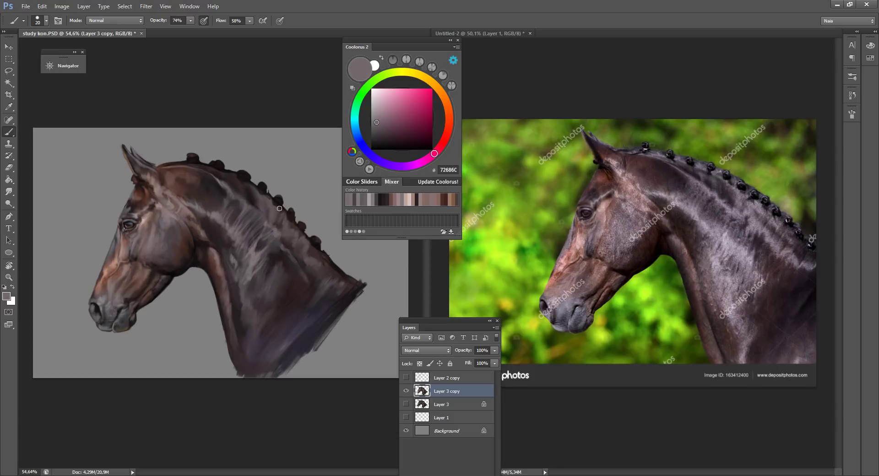
- Paint lighter hair strokes below the braids with 897B81 at brush sizes 10 to 25, and blend them with the Mixer Brush
{"action": "left_click", "coordinate": [378, 118]}
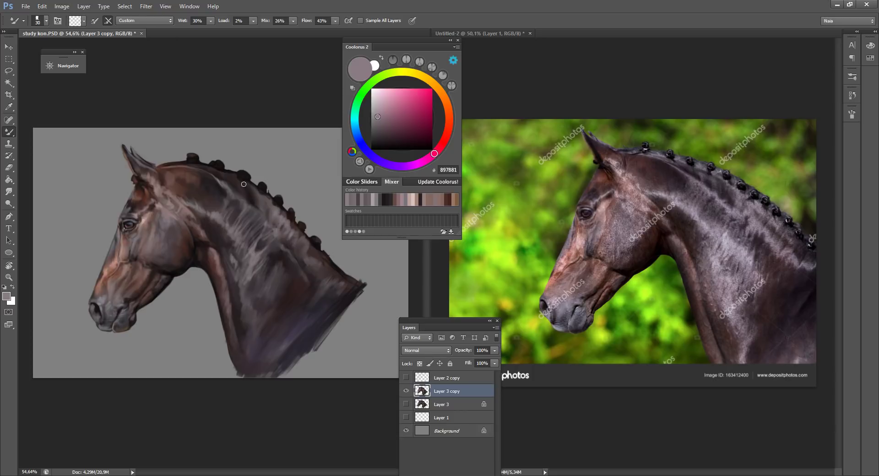
{"action": "key", "text": "bracketleft"}
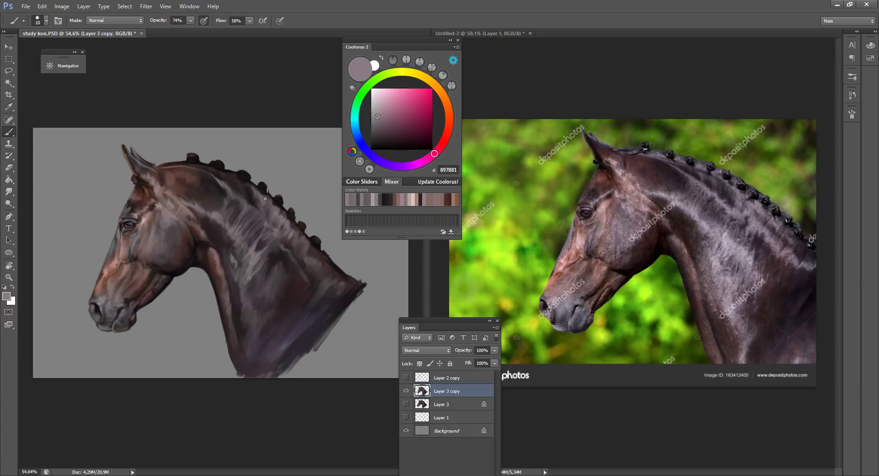
{"action": "key", "text": "bracketright"}
{"action": "key", "text": "bracketright"}
{"action": "key", "text": "bracketright"}
{"action": "key", "text": "shift+b"}
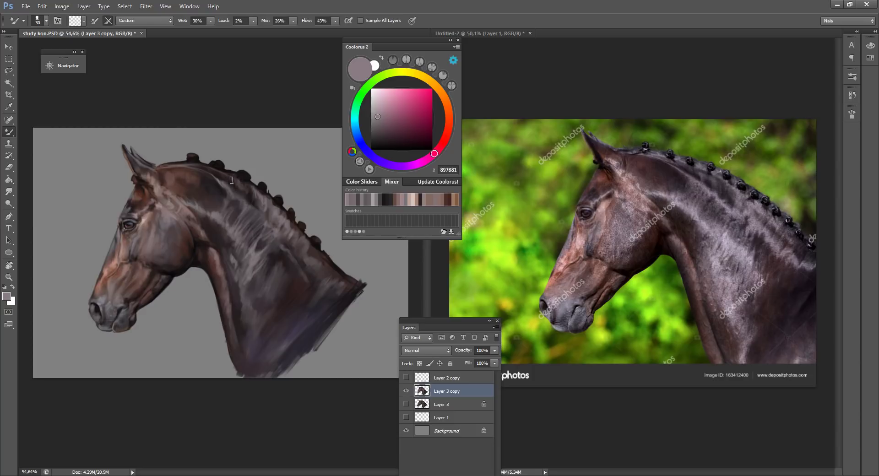
{"action": "key", "text": "shift+b"}
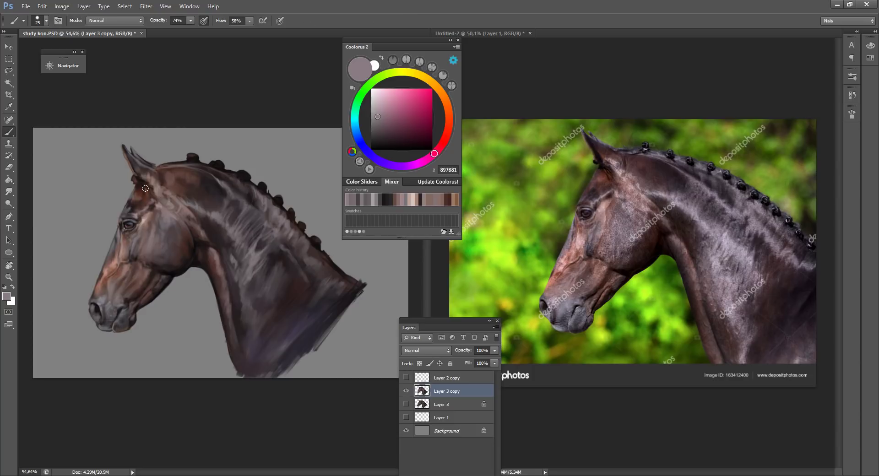
- Paint sheen strokes down the center of the neck with 796F73 at brush size 20 and 7A7175 at size 15
{"action": "key", "text": "alt"}
{"action": "left_click", "coordinate": [252, 264], "text": "alt"}
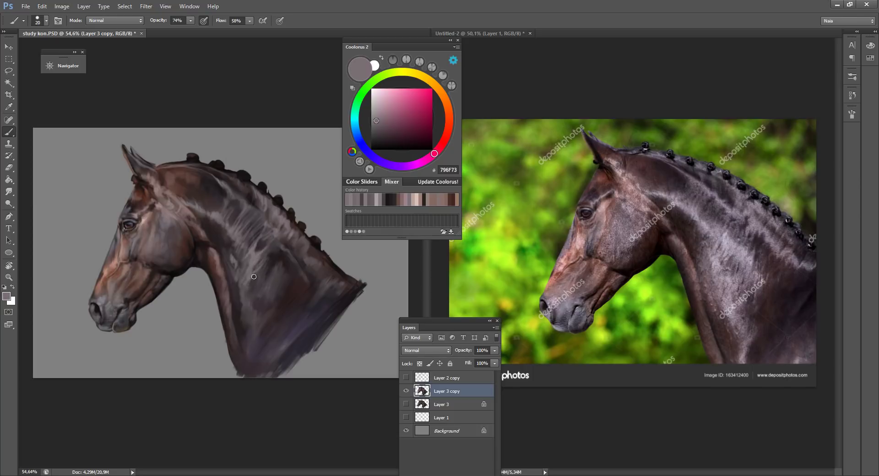
{"action": "left_click_drag", "start_coordinate": [254, 277], "coordinate": [259, 289]}
{"action": "left_click", "coordinate": [258, 254], "text": "alt"}
{"action": "mouse_move", "coordinate": [261, 255]}
{"action": "left_mouse_down"}
{"action": "mouse_move", "coordinate": [277, 268]}
{"action": "mouse_move", "coordinate": [269, 278]}
{"action": "mouse_move", "coordinate": [281, 266]}
{"action": "mouse_move", "coordinate": [274, 281]}
{"action": "mouse_move", "coordinate": [278, 294]}
{"action": "mouse_move", "coordinate": [274, 270]}
{"action": "mouse_move", "coordinate": [283, 292]}
{"action": "mouse_move", "coordinate": [282, 280]}
{"action": "mouse_move", "coordinate": [274, 302]}
{"action": "left_mouse_up"}
{"action": "key", "text": "["}
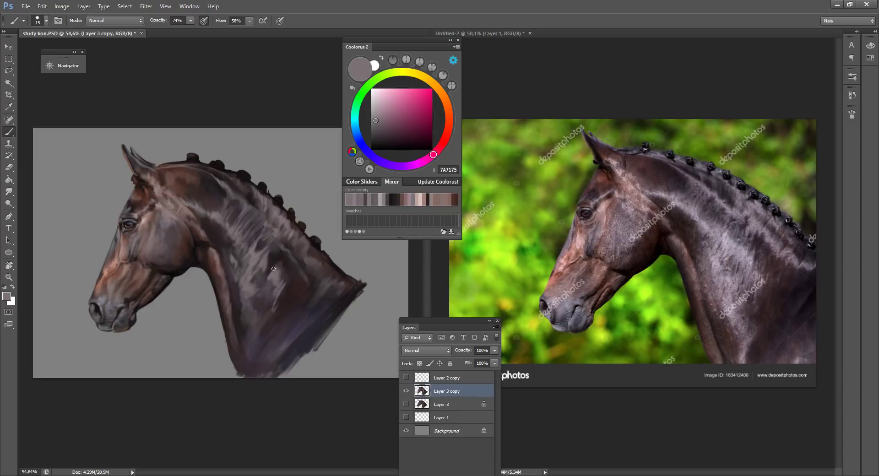
{"action": "left_click_drag", "start_coordinate": [274, 268], "coordinate": [260, 284]}
- Paint larger 7A7175 strokes on the lower neck toward the chest and blend the neck sheen with the Mixer Brush
{"action": "key", "text": "bracketright"}
{"action": "key", "text": "bracketright"}
{"action": "mouse_move", "coordinate": [276, 324]}
{"action": "left_mouse_down"}
{"action": "mouse_move", "coordinate": [252, 364]}
{"action": "mouse_move", "coordinate": [273, 328]}
{"action": "mouse_move", "coordinate": [262, 342]}
{"action": "mouse_move", "coordinate": [254, 320]}
{"action": "mouse_move", "coordinate": [253, 364]}
{"action": "left_mouse_up"}
{"action": "key", "text": "shift+b"}
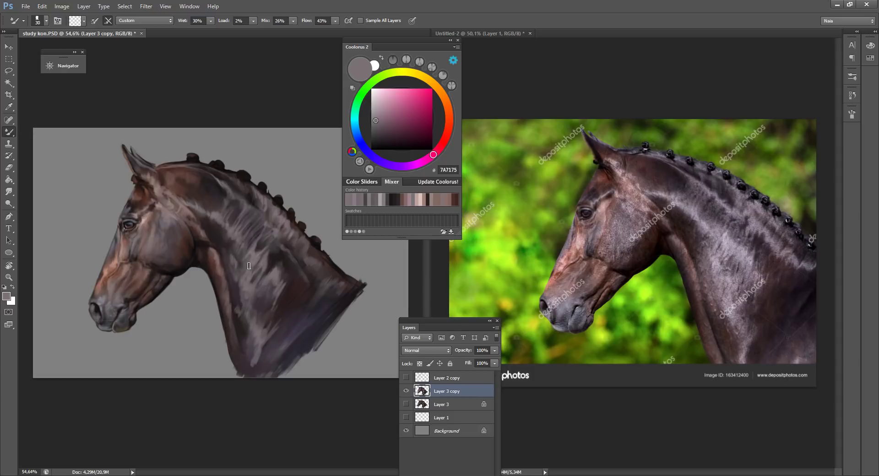
{"action": "key", "text": "shift+b"}
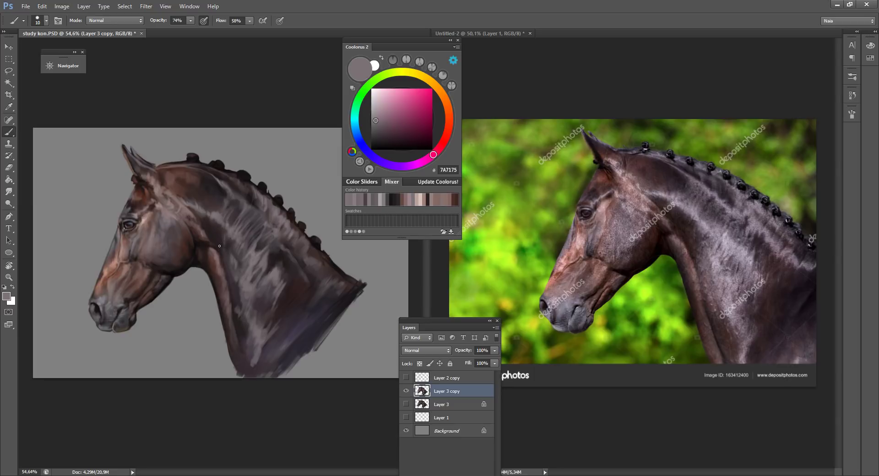
- Paint brown transitions behind the ear and across the poll with sampled tones such as 6E5959, 4F332E and 836E6C at brush sizes 10 and 20
{"action": "left_click", "coordinate": [214, 248], "text": "alt"}
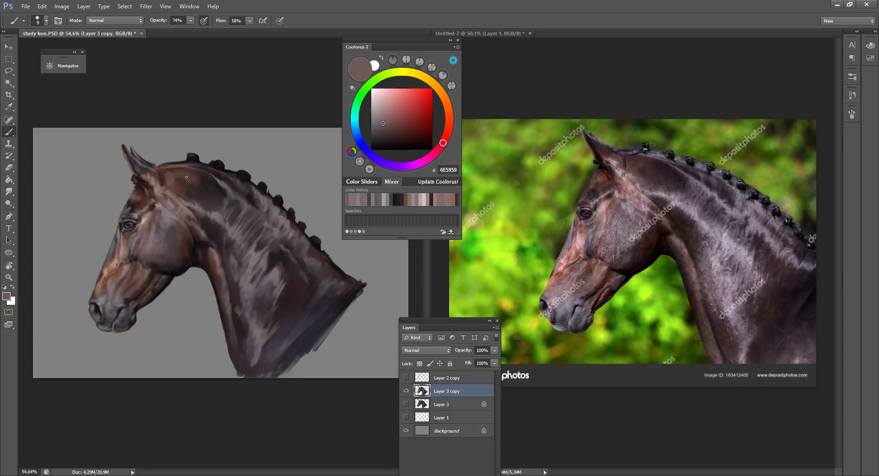
{"action": "key", "text": "bracketright"}
{"action": "key", "text": "bracketright"}
{"action": "left_click", "coordinate": [177, 190], "text": "alt"}
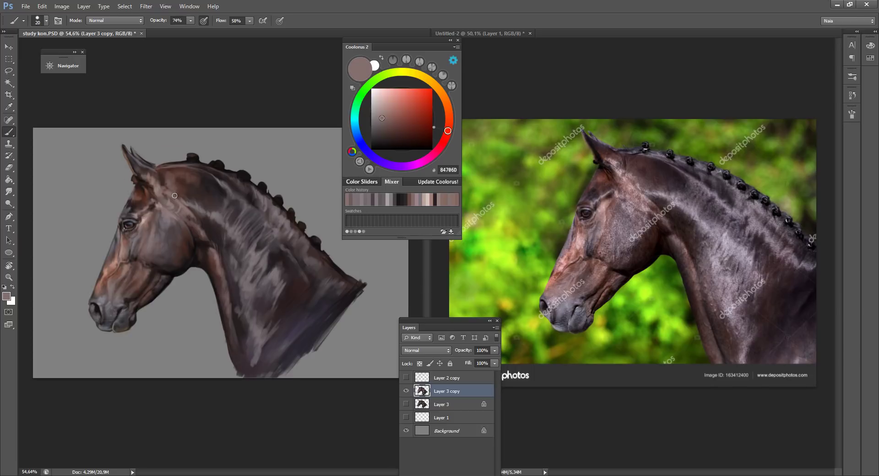
{"action": "left_click", "coordinate": [174, 191], "text": "alt"}
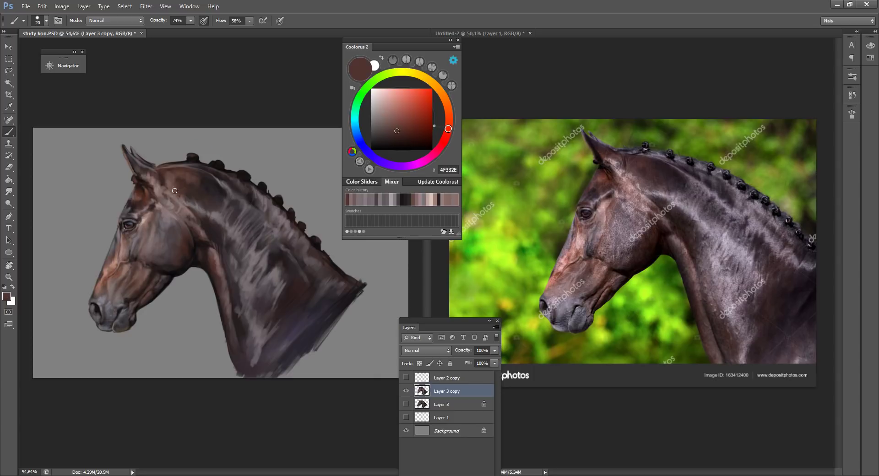
{"action": "left_click", "coordinate": [199, 185], "text": "alt"}
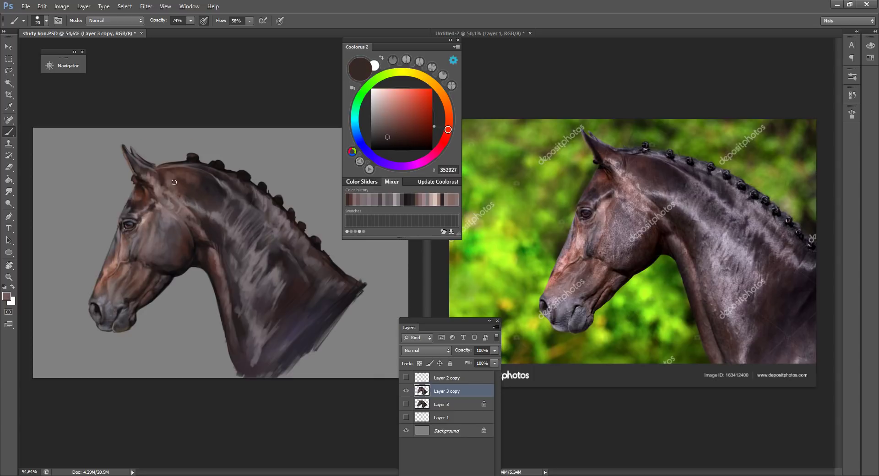
{"action": "left_click", "coordinate": [174, 182], "text": "alt"}
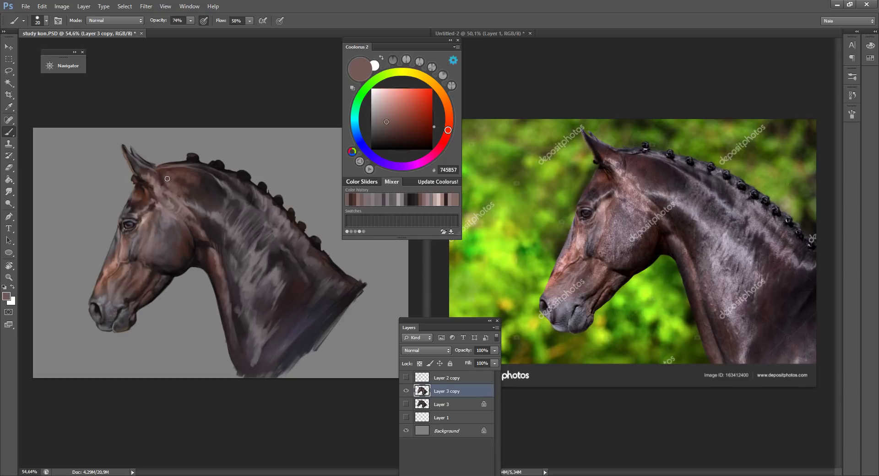
{"action": "left_click", "coordinate": [166, 179], "text": "alt"}
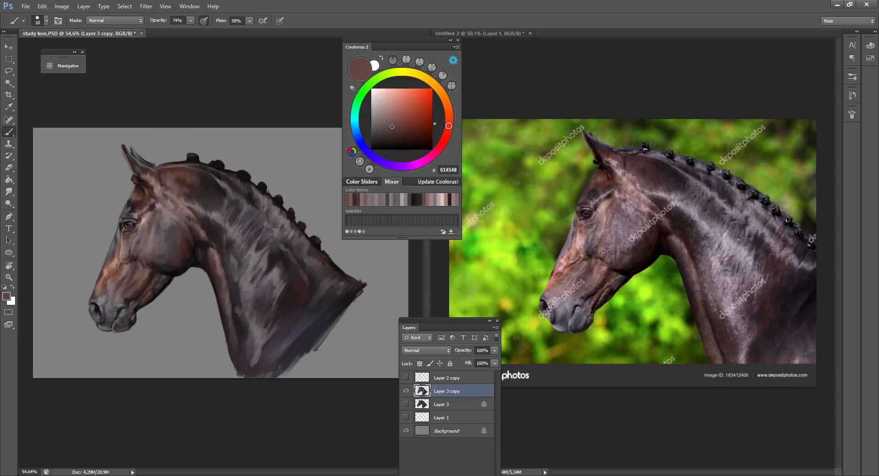
{"action": "left_click", "coordinate": [165, 191], "text": "alt"}
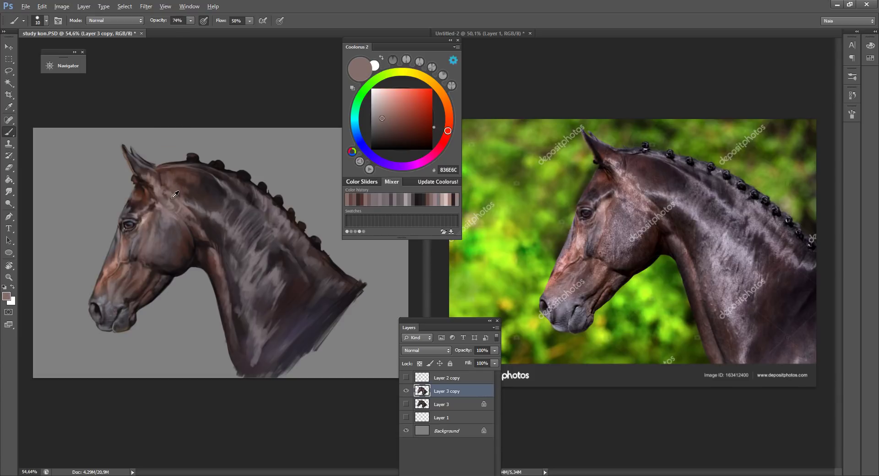
{"action": "left_click", "coordinate": [173, 197], "text": "alt"}
- Paint 686064 and 77696D strokes below the braids and toward the neck base at brush size 10, and blend them with the Mixer Brush
{"action": "left_click", "coordinate": [192, 157], "text": "alt"}
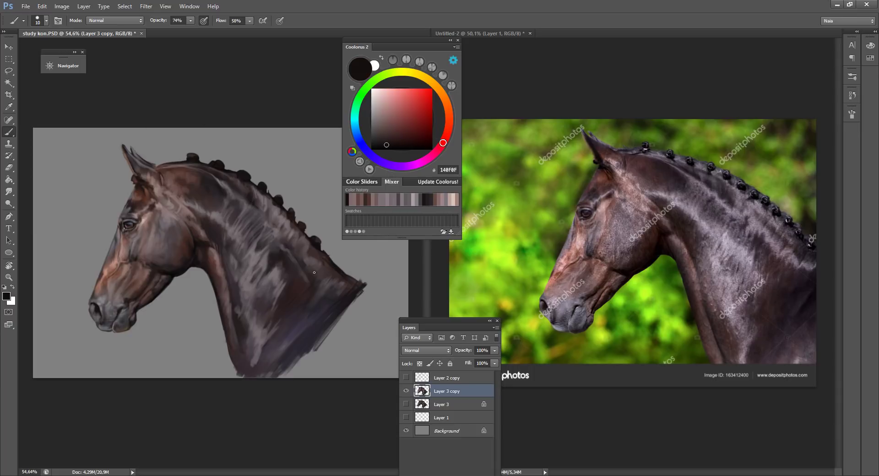
{"action": "left_click", "coordinate": [269, 201], "text": "alt"}
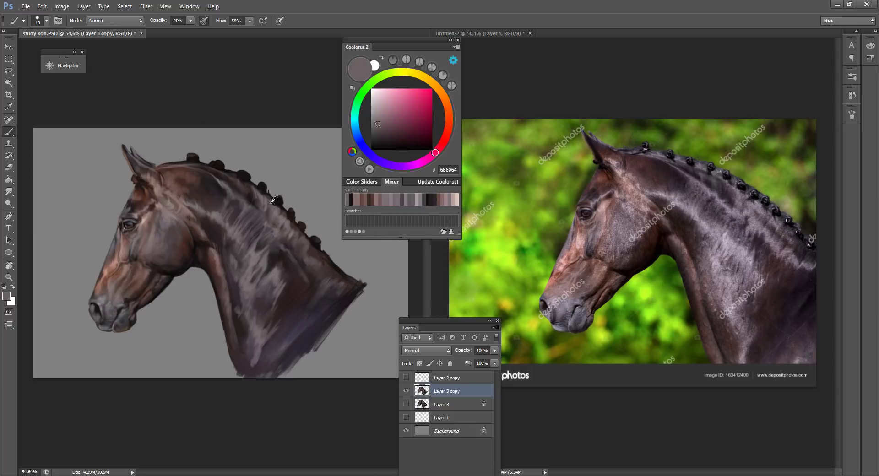
{"action": "left_click", "coordinate": [264, 199], "text": "alt"}
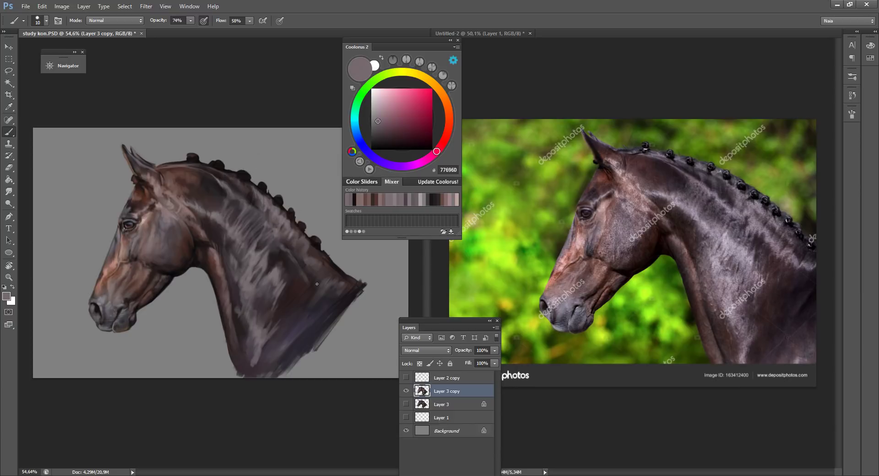
{"action": "mouse_move", "coordinate": [309, 270]}
{"action": "left_mouse_down"}
{"action": "mouse_move", "coordinate": [319, 284]}
{"action": "mouse_move", "coordinate": [336, 283]}
{"action": "left_mouse_up"}
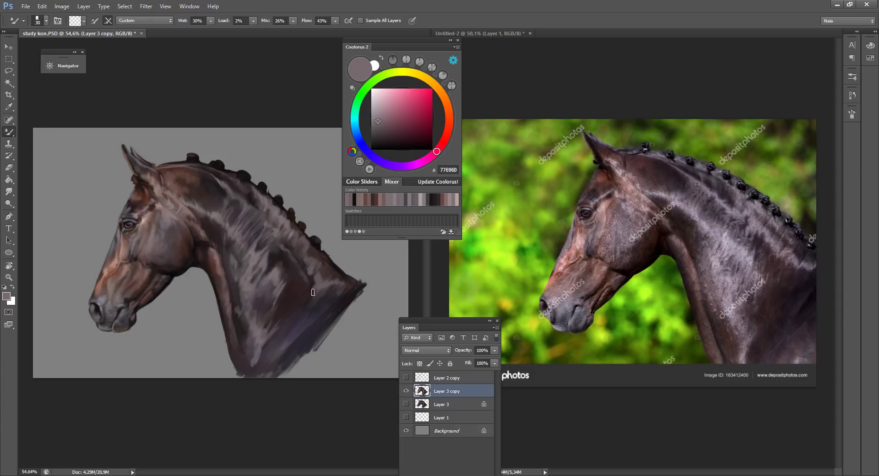
{"action": "key", "text": "shift+b"}
{"action": "key", "text": "shift+b"}
{"action": "left_click", "coordinate": [277, 270], "text": "alt"}
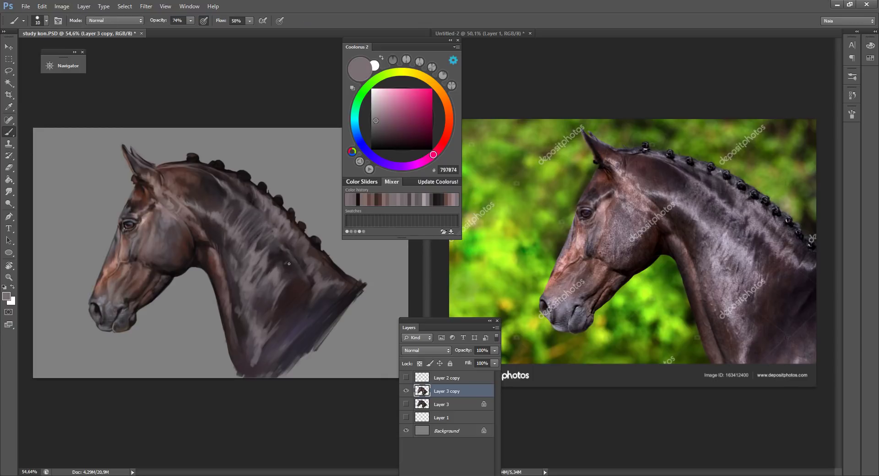
- Flip both the horse painting and the reference photo horizontally to check the proportions
{"action": "key", "text": "ctrl+shift+h"}
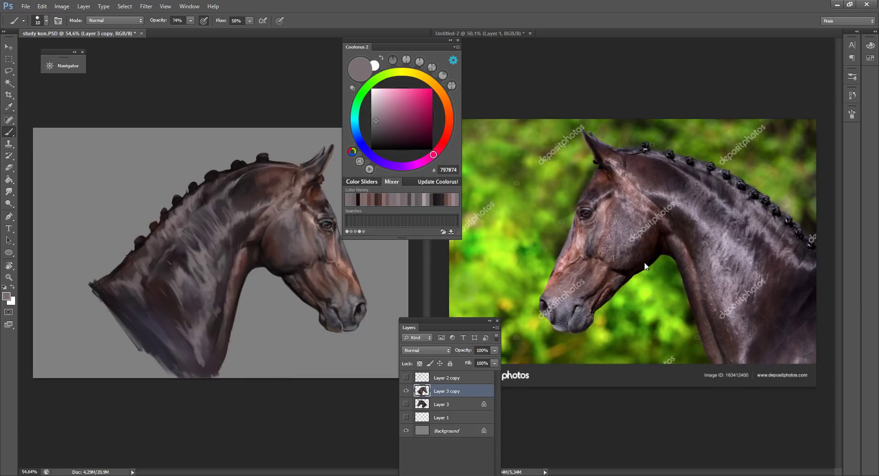
{"action": "left_click", "coordinate": [645, 264]}
{"action": "key", "text": "ctrl+shift+h"}
{"action": "left_click", "coordinate": [176, 248]}
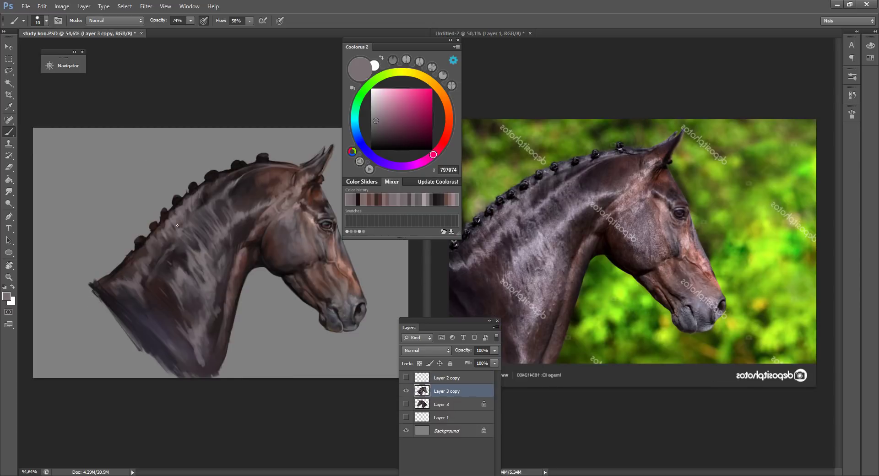
- Add 7A6C71 sheen strokes under the braids at brush size 10 and soften the upper neck with the Mixer Brush
{"action": "left_click", "coordinate": [165, 230], "text": "alt"}
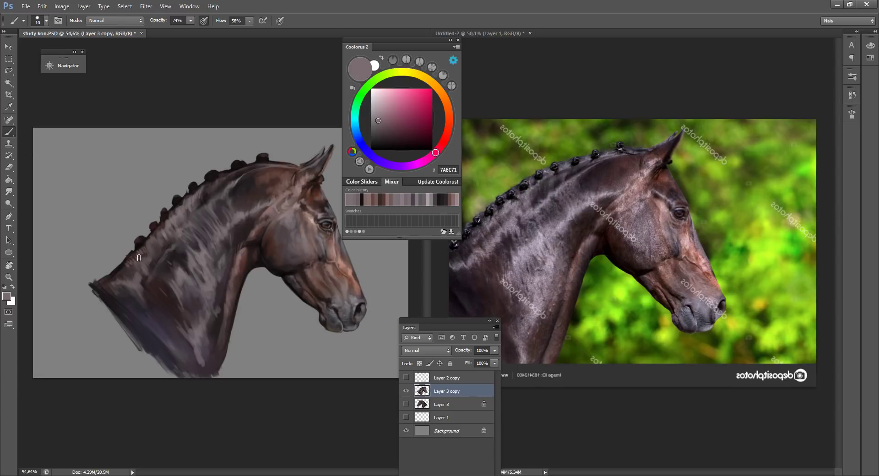
{"action": "key", "text": "shift+b"}
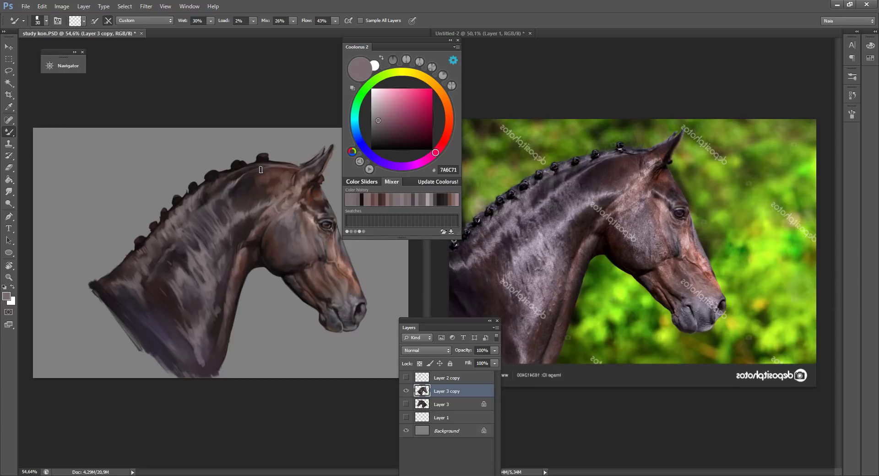
{"action": "key", "text": "shift+b"}
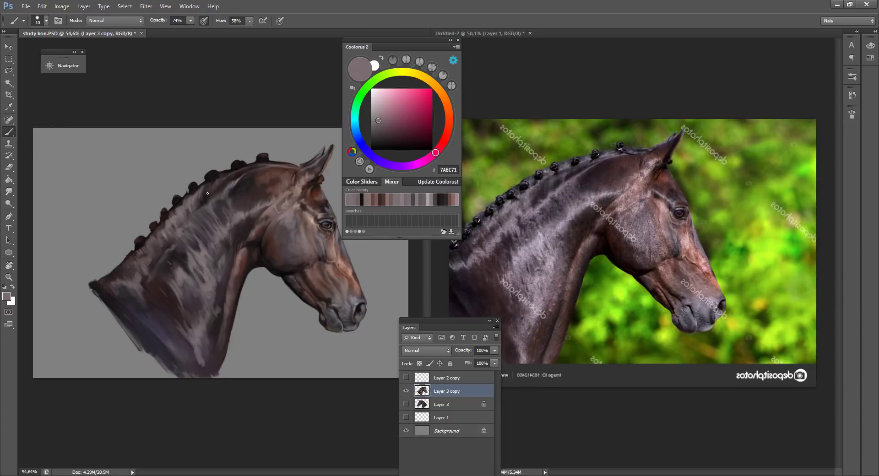
{"action": "left_click", "coordinate": [202, 193], "text": "alt"}
- Paint dark 1F2228 hair between the ear and the first braid and at the forelock at brush size 15
{"action": "left_click", "coordinate": [265, 157], "text": "alt"}
{"action": "key", "text": "bracketright"}
{"action": "key", "text": "bracketright"}
{"action": "key", "text": "bracketright"}
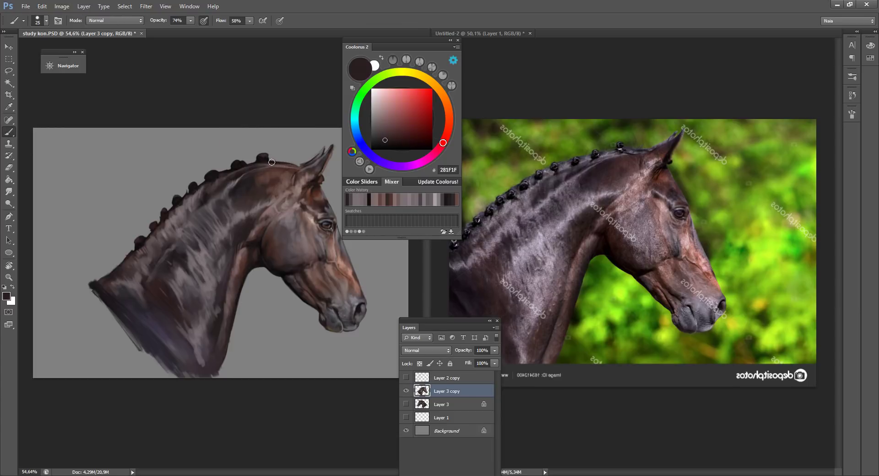
{"action": "key", "text": "bracketleft"}
{"action": "left_click_drag", "start_coordinate": [367, 137], "coordinate": [357, 134]}
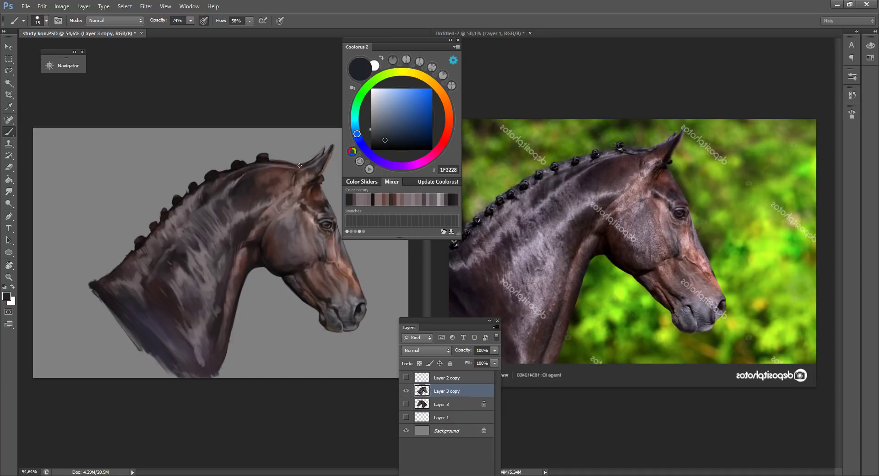
{"action": "left_click_drag", "start_coordinate": [299, 165], "coordinate": [280, 160]}
{"action": "left_click_drag", "start_coordinate": [324, 178], "coordinate": [318, 181]}
- Paint over the row of braids along the whole crest with 1F2228 at brush size 20
{"action": "key", "text": "bracketright"}
{"action": "mouse_move", "coordinate": [239, 164]}
{"action": "left_mouse_down"}
{"action": "mouse_move", "coordinate": [257, 161]}
{"action": "mouse_move", "coordinate": [211, 172]}
{"action": "mouse_move", "coordinate": [220, 171]}
{"action": "mouse_move", "coordinate": [205, 178]}
{"action": "mouse_move", "coordinate": [205, 193]}
{"action": "mouse_move", "coordinate": [211, 176]}
{"action": "mouse_move", "coordinate": [190, 192]}
{"action": "mouse_move", "coordinate": [204, 185]}
{"action": "mouse_move", "coordinate": [190, 184]}
{"action": "mouse_move", "coordinate": [152, 223]}
{"action": "mouse_move", "coordinate": [151, 254]}
{"action": "mouse_move", "coordinate": [149, 231]}
{"action": "mouse_move", "coordinate": [123, 254]}
{"action": "mouse_move", "coordinate": [161, 218]}
{"action": "mouse_move", "coordinate": [104, 274]}
{"action": "left_mouse_up"}
{"action": "key", "text": "]"}
{"action": "key", "text": "["}
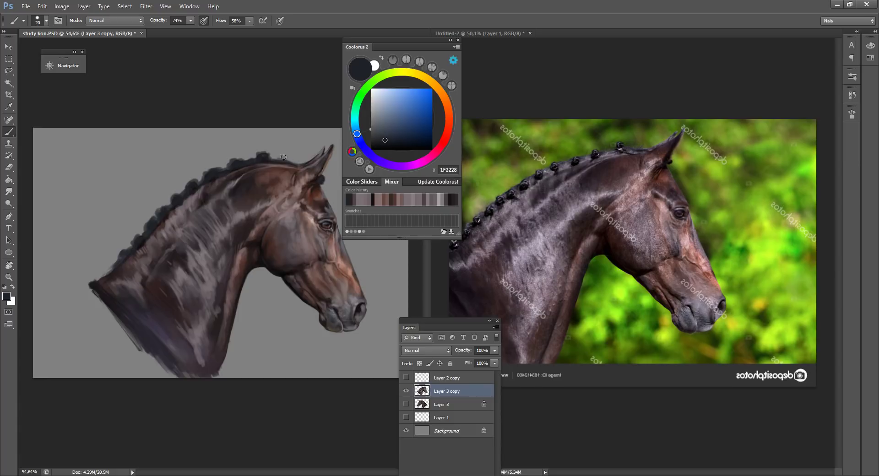
- Carve gaps between the braids with the Eraser at size 19 and restore their dark knots with 1F2228 at brush size 10
{"action": "key", "text": "e"}
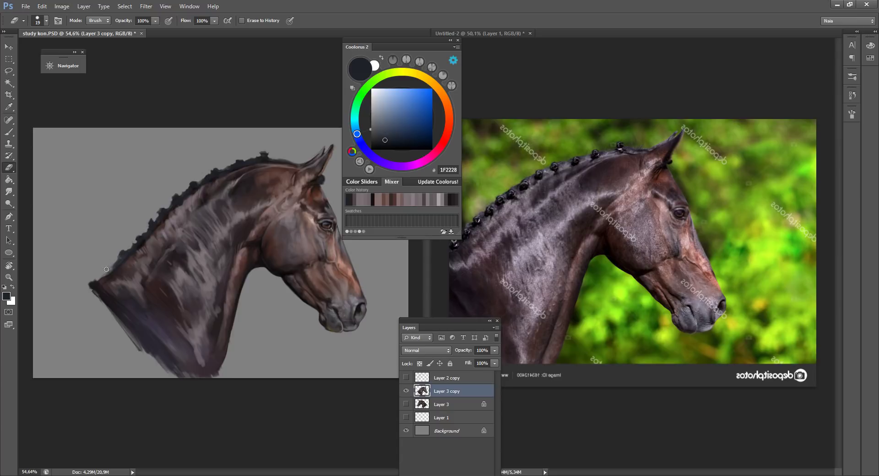
{"action": "key", "text": "b"}
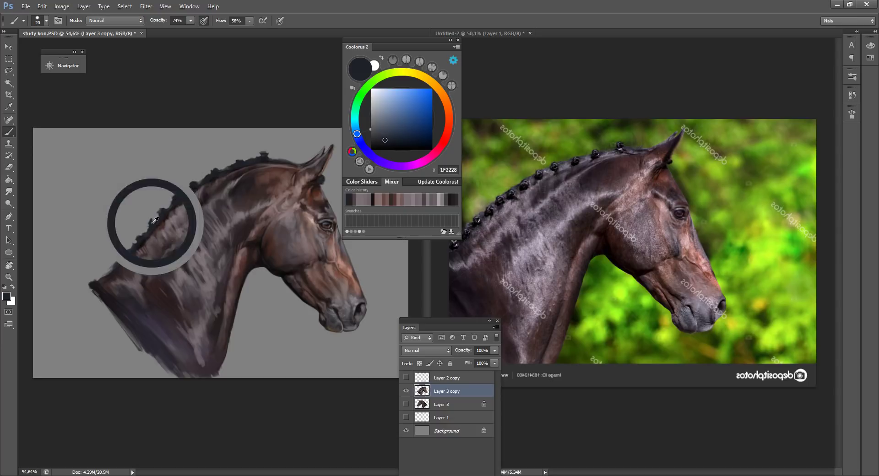
{"action": "key", "text": "bracketleft"}
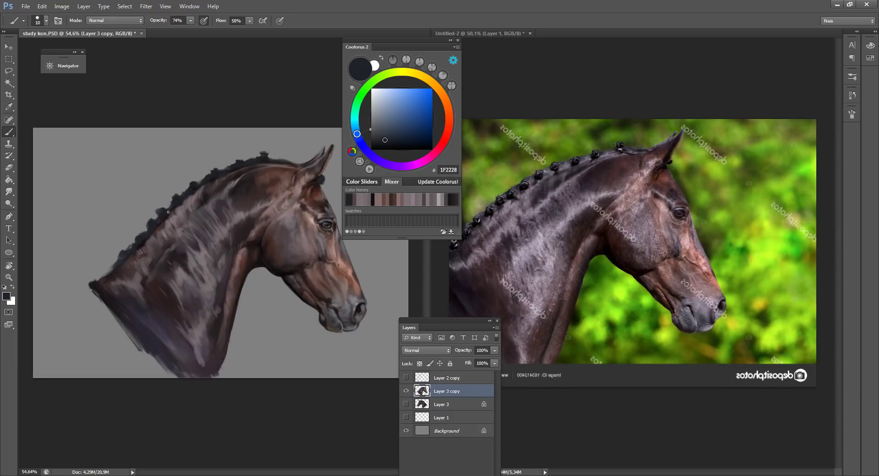
{"action": "key", "text": "e"}
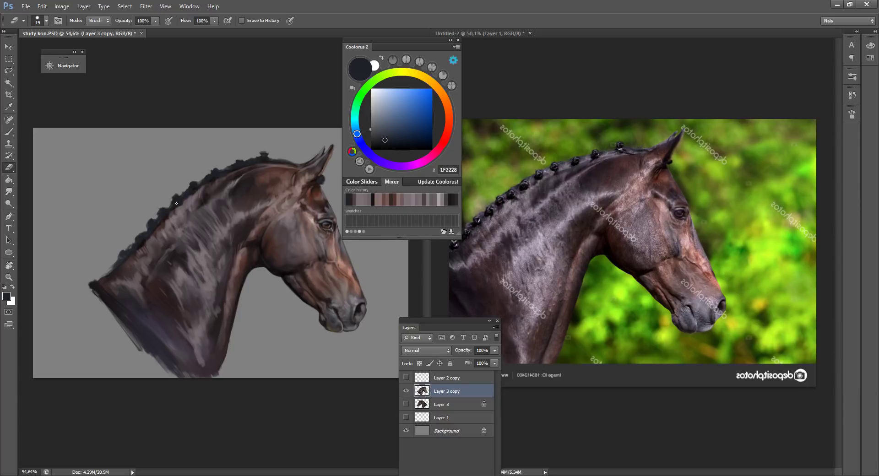
{"action": "key", "text": "b"}
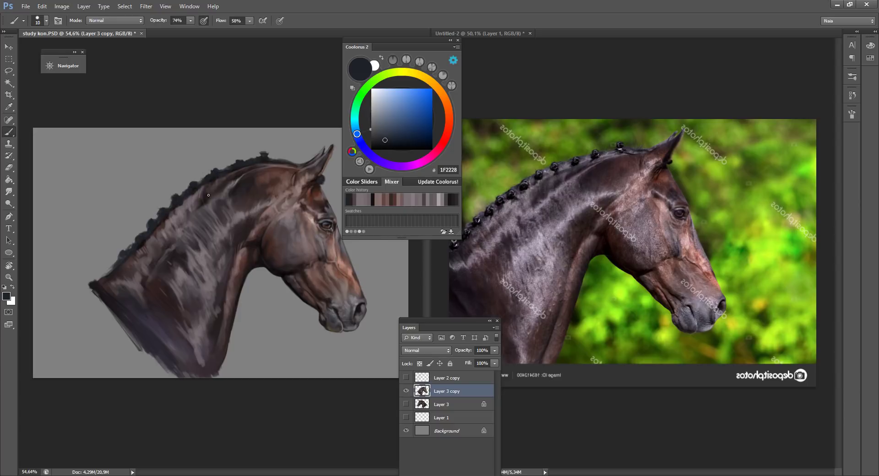
- Paint 6F6367 neck hair up to the base of the braids and gray 616263 tones on the braids at brush size 20
{"action": "left_click", "coordinate": [175, 220], "text": "alt"}
{"action": "key", "text": "]"}
{"action": "left_click_drag", "start_coordinate": [166, 218], "coordinate": [179, 206]}
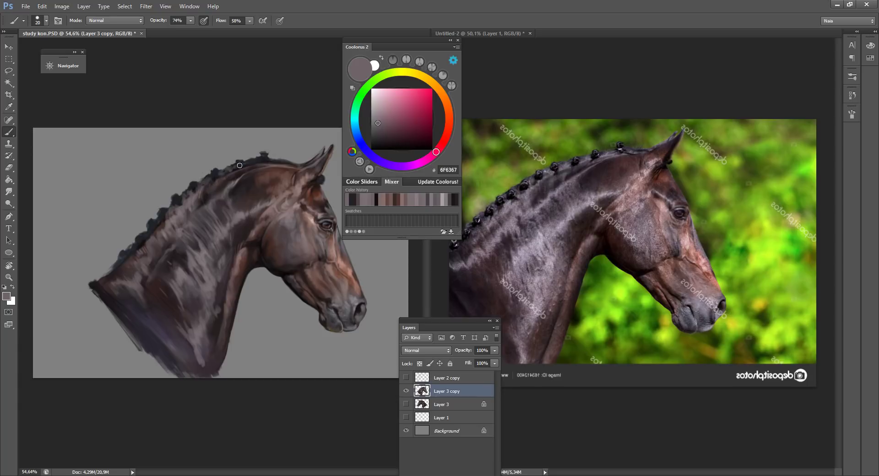
{"action": "left_click", "coordinate": [220, 174], "text": "alt"}
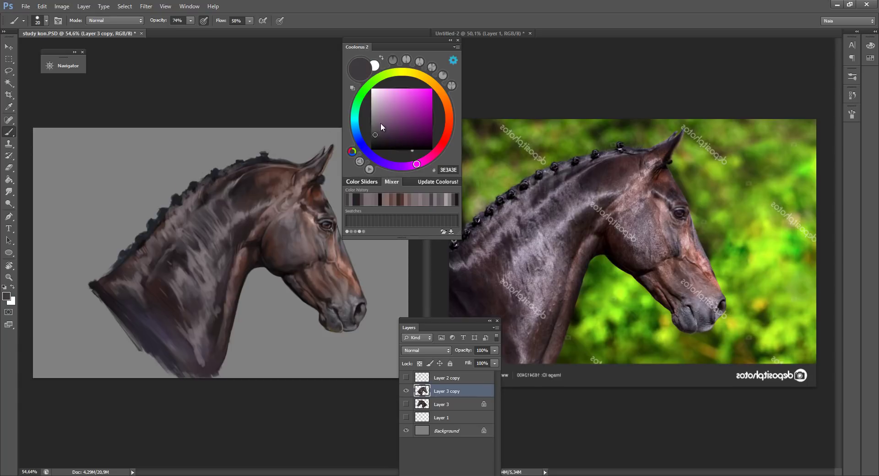
{"action": "left_click", "coordinate": [372, 126]}
{"action": "left_click", "coordinate": [356, 133]}
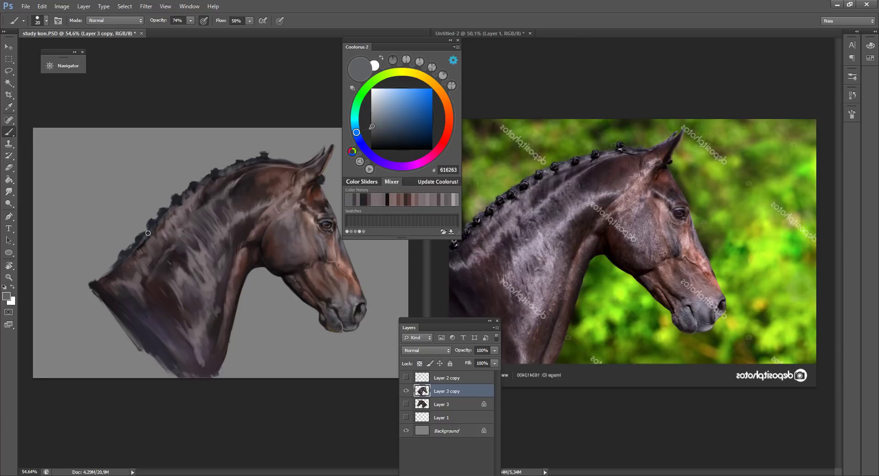
- Add small highlights to each braid with FFFFFF and C3C3C3 at brush size 9
{"action": "left_click_drag", "start_coordinate": [376, 108], "coordinate": [371, 89]}
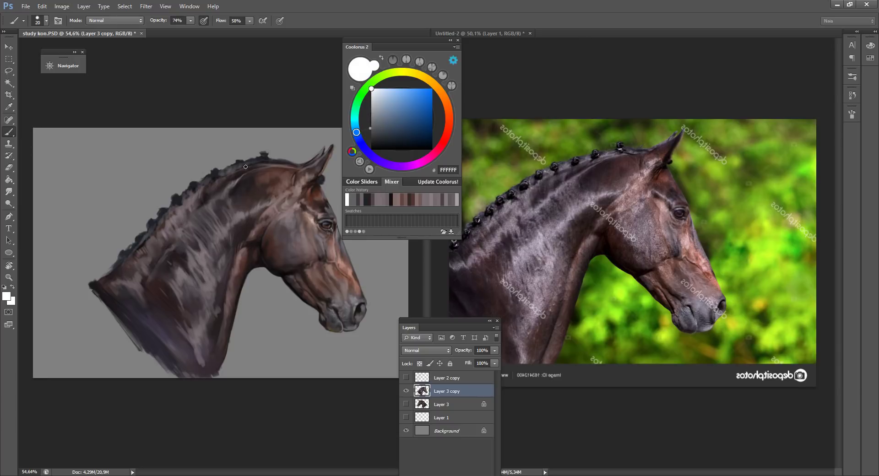
{"action": "left_click_drag", "start_coordinate": [263, 157], "coordinate": [268, 156]}
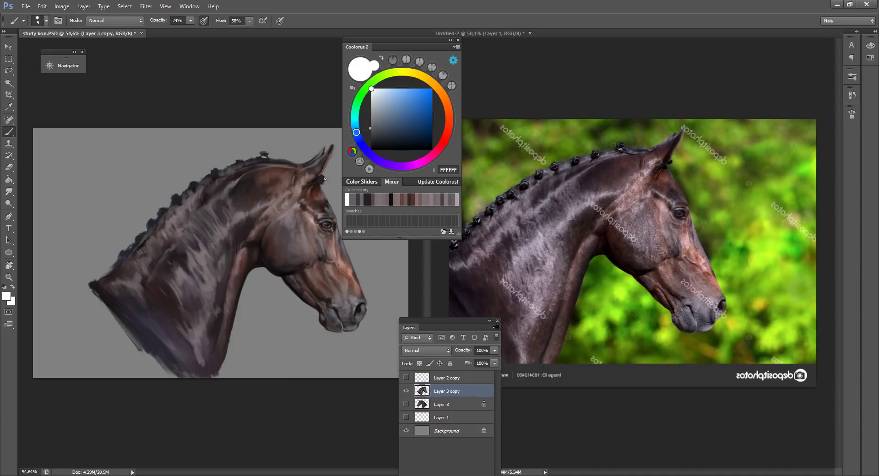
{"action": "left_click", "coordinate": [240, 162], "text": "alt"}
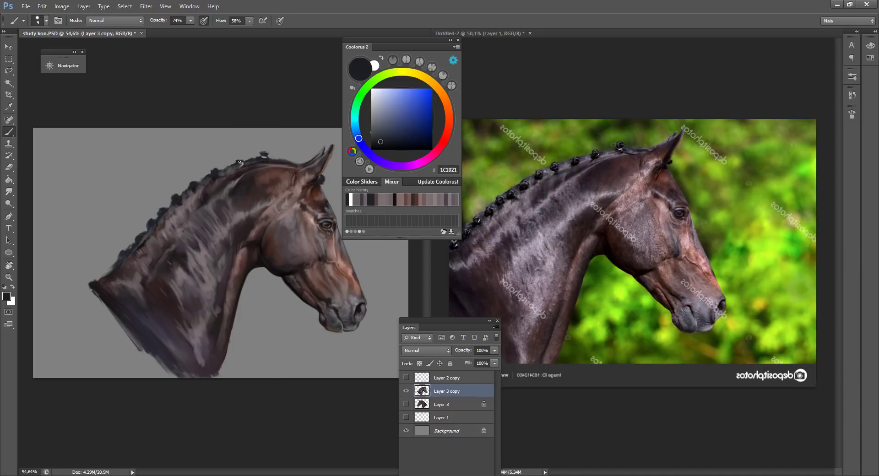
{"action": "left_click_drag", "start_coordinate": [383, 142], "coordinate": [345, 103]}
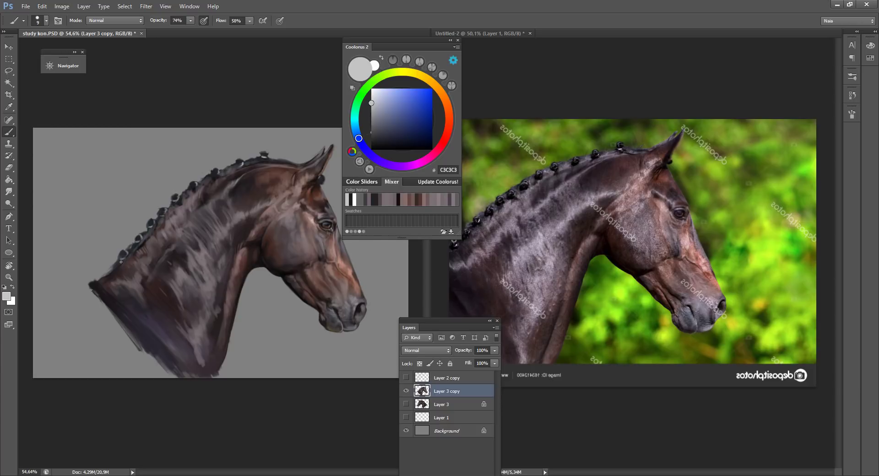
- Darken midtones around the lower braids with the Burn tool at 18% exposure, and add 0C0C0C accents between the braids at brush size 9
{"action": "right_click", "coordinate": [9, 204]}
{"action": "left_click", "coordinate": [35, 213]}
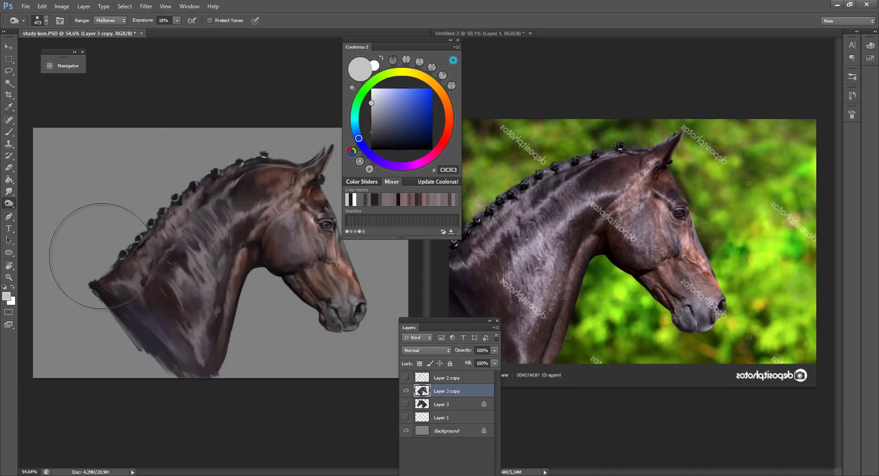
{"action": "key", "text": "b"}
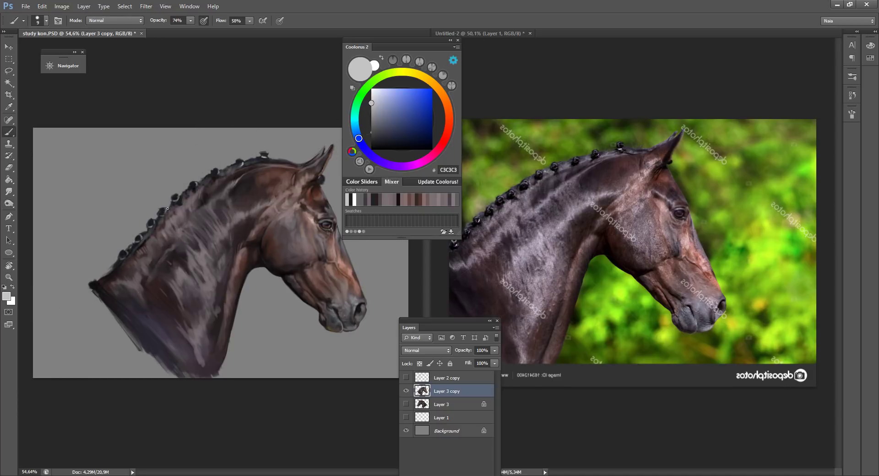
{"action": "left_click", "coordinate": [169, 213], "text": "alt"}
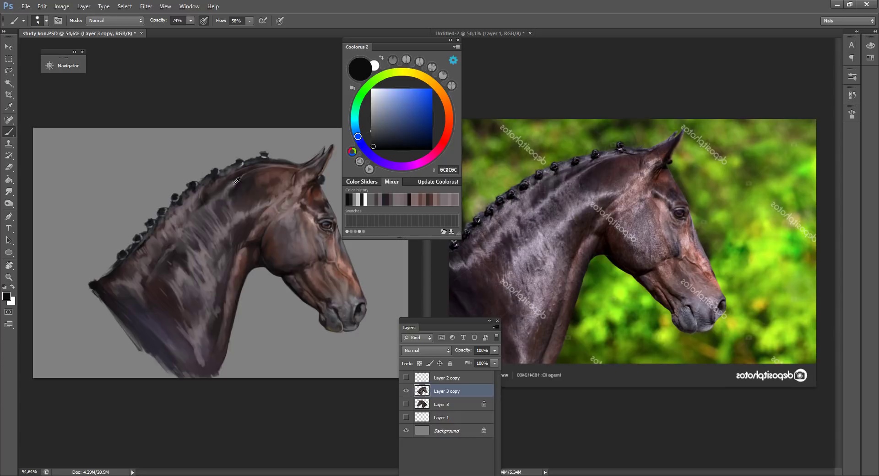
- Touch up the braids and the crest beneath them with sampled grays such as 7B7176 and 4F494D at brush size 9
{"action": "left_click", "coordinate": [164, 209], "text": "alt"}
{"action": "left_click", "coordinate": [160, 211], "text": "alt"}
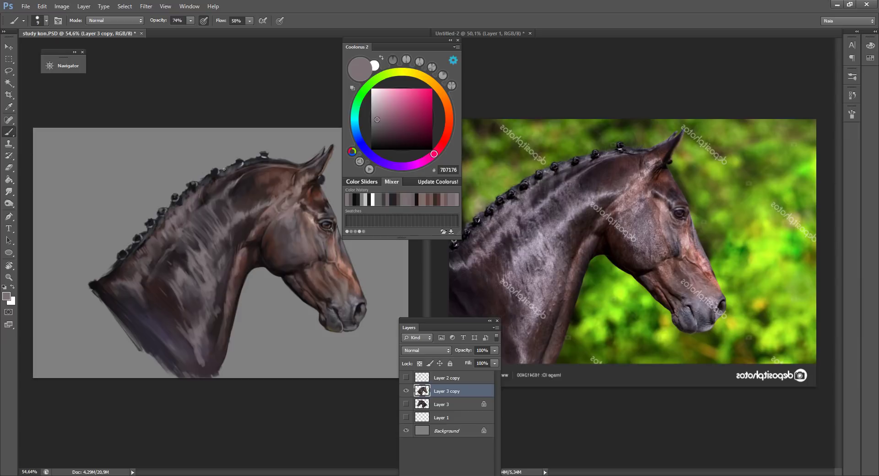
{"action": "left_click", "coordinate": [260, 154], "text": "alt"}
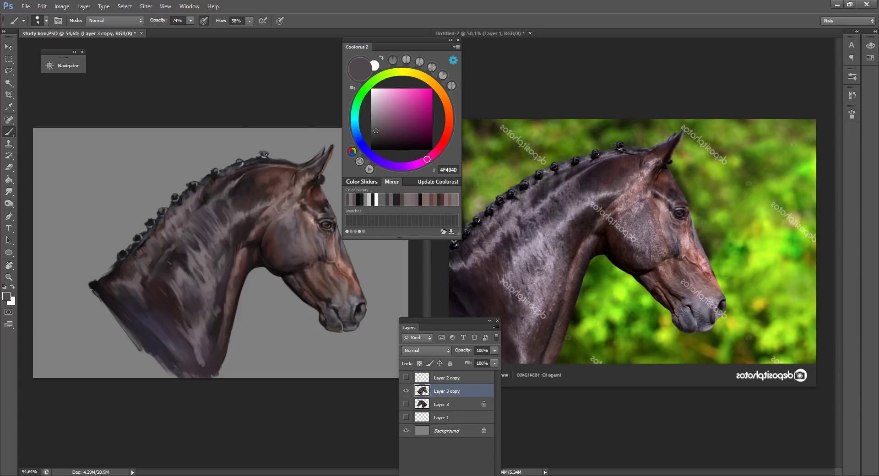
{"action": "left_click", "coordinate": [277, 158], "text": "alt"}
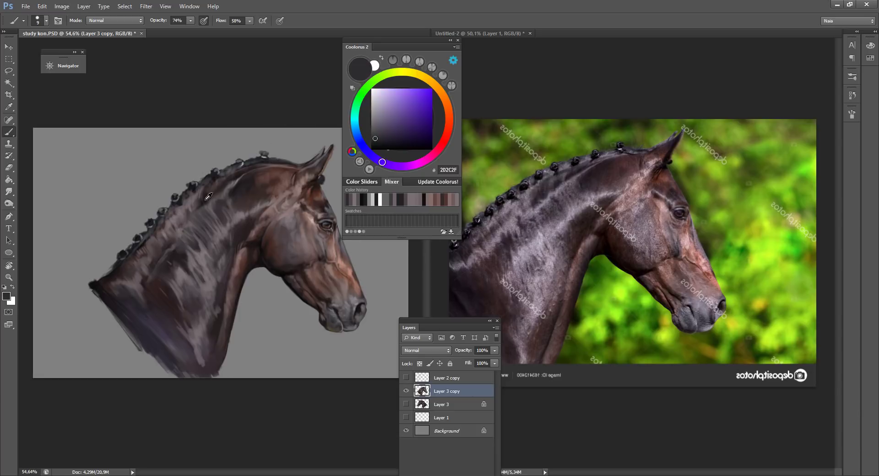
{"action": "left_click", "coordinate": [259, 174], "text": "alt"}
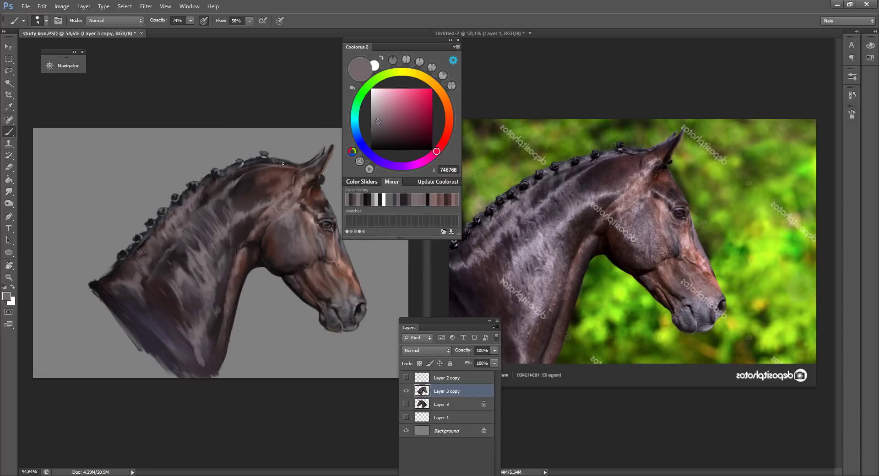
{"action": "left_click", "coordinate": [151, 222], "text": "alt"}
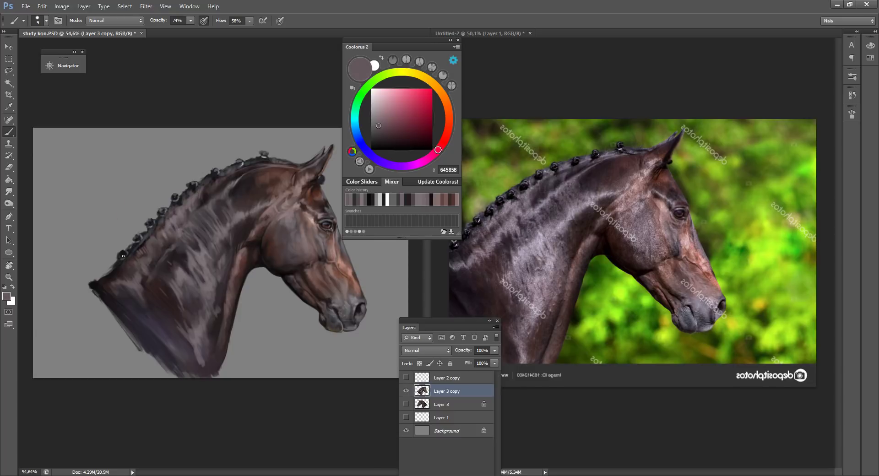
{"action": "left_click", "coordinate": [179, 198], "text": "alt"}
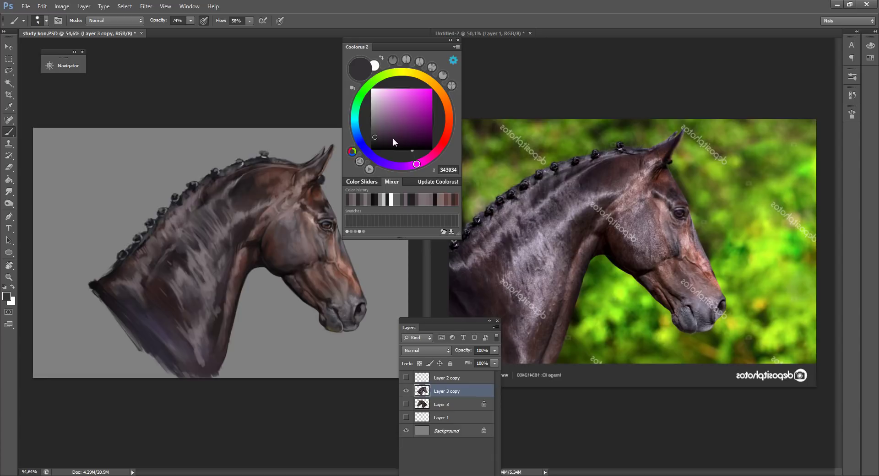
- Deepen the shadows along the base of the lower braids with 101010, enlarging the brush to size 15
{"action": "left_click", "coordinate": [372, 146]}
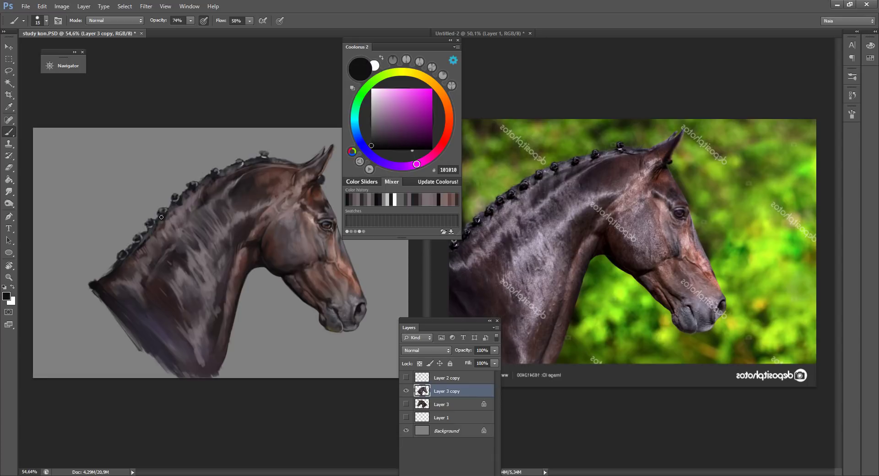
{"action": "key", "text": "]"}
{"action": "left_click_drag", "start_coordinate": [153, 230], "coordinate": [138, 244]}
- Flip both the horse painting and the reference photo horizontally, and return to the painting
{"action": "key", "text": "ctrl+shift+h"}
{"action": "left_click", "coordinate": [627, 215]}
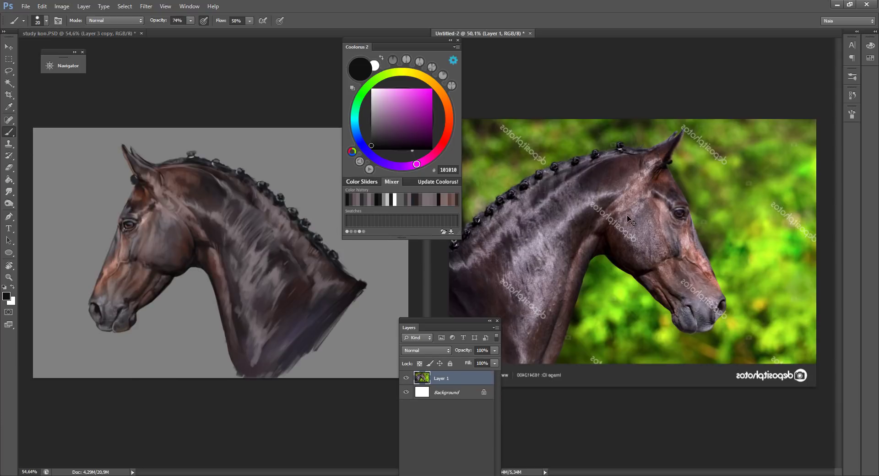
{"action": "key", "text": "ctrl+shift+h"}
{"action": "left_click", "coordinate": [153, 273]}
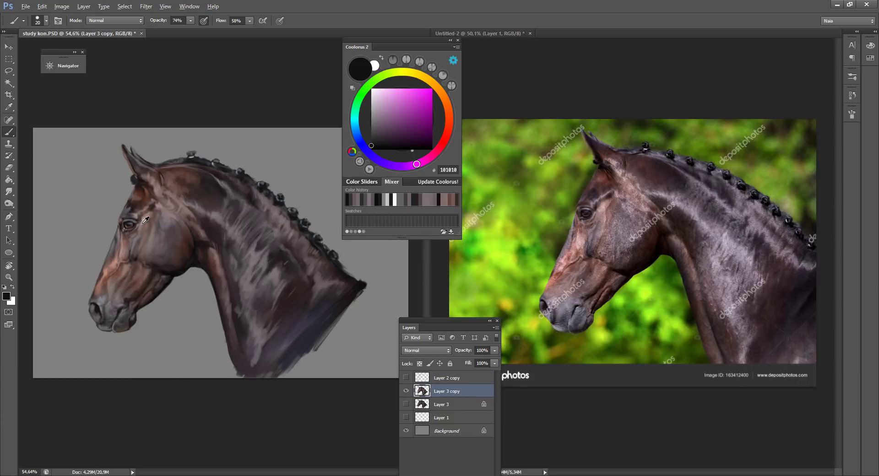
- Add light C2ABA4 accents on the face around and below the eye at brush size 10
{"action": "left_click", "coordinate": [149, 219], "text": "alt"}
{"action": "left_click", "coordinate": [147, 220], "text": "alt"}
{"action": "key", "text": "["}
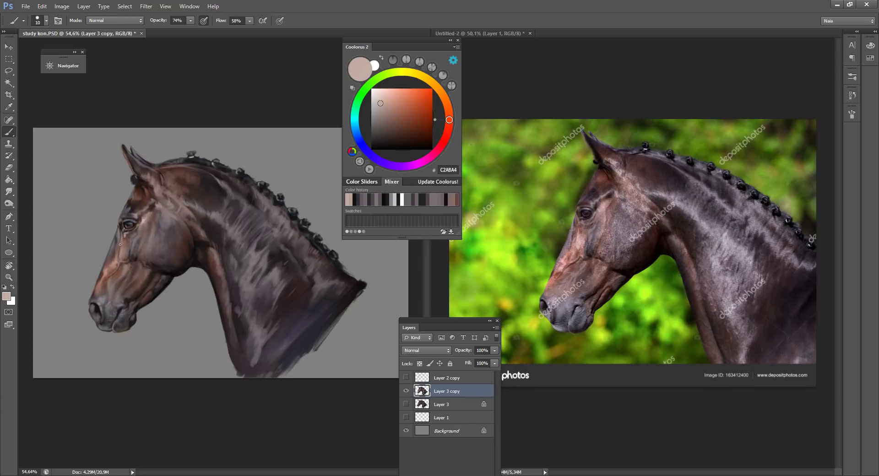
{"action": "key", "text": "shift+b"}
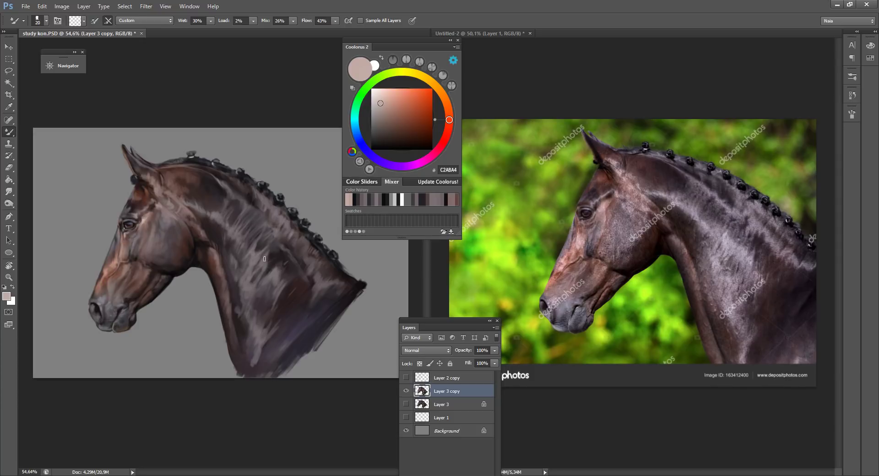
{"action": "key", "text": "shift+b"}
- Paint 685455 tones along the front edge of the lower neck at brush size 20
{"action": "left_click", "coordinate": [233, 310], "text": "alt"}
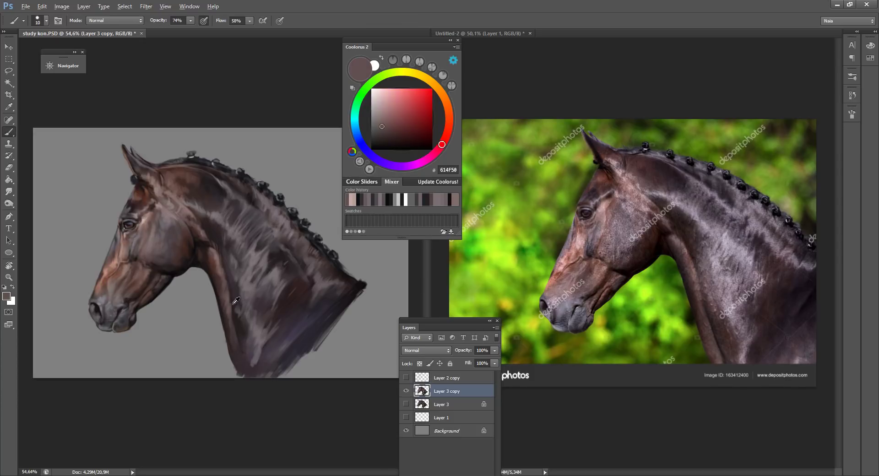
{"action": "left_click", "coordinate": [234, 303], "text": "alt"}
{"action": "key", "text": "bracketright"}
{"action": "key", "text": "bracketright"}
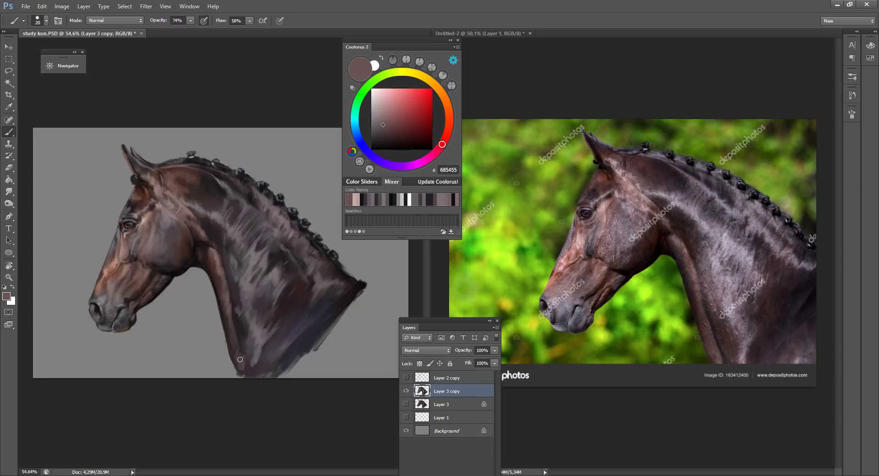
- Shade behind the cheek and on the upper neck with dark tones 211918, 3D2927, 130F0F and 252022, and save the file
{"action": "left_click", "coordinate": [198, 236], "text": "alt"}
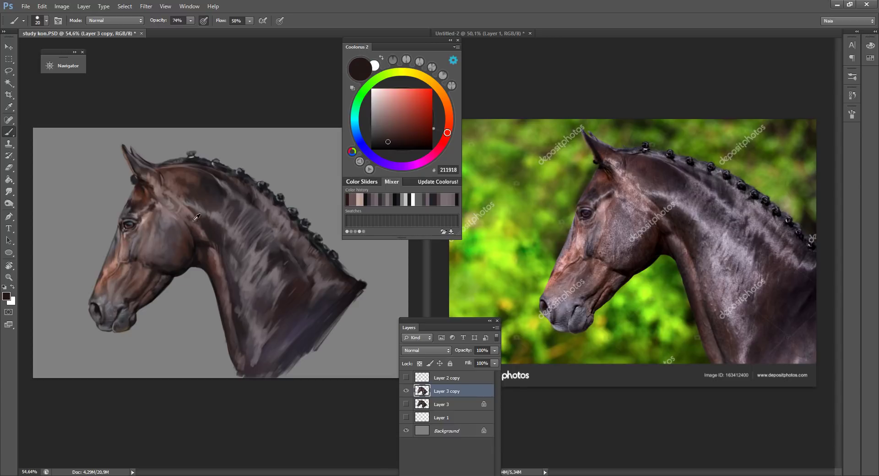
{"action": "left_click", "coordinate": [187, 224], "text": "alt"}
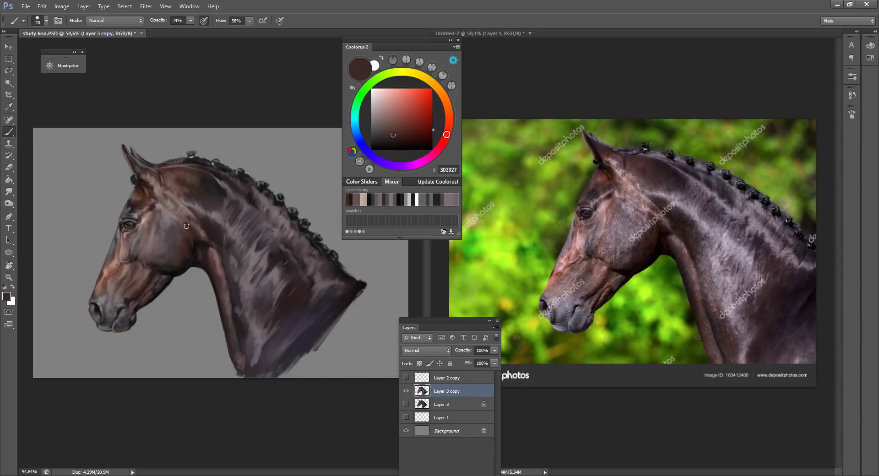
{"action": "left_click", "coordinate": [190, 235], "text": "alt"}
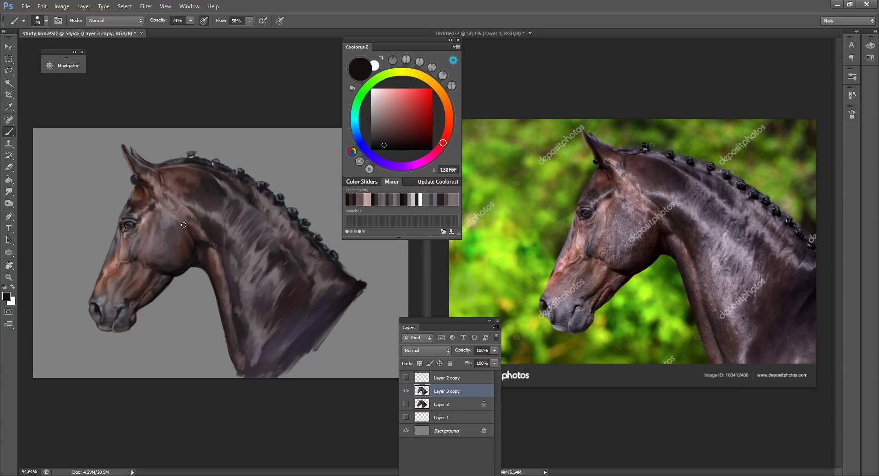
{"action": "left_click", "coordinate": [210, 190], "text": "alt"}
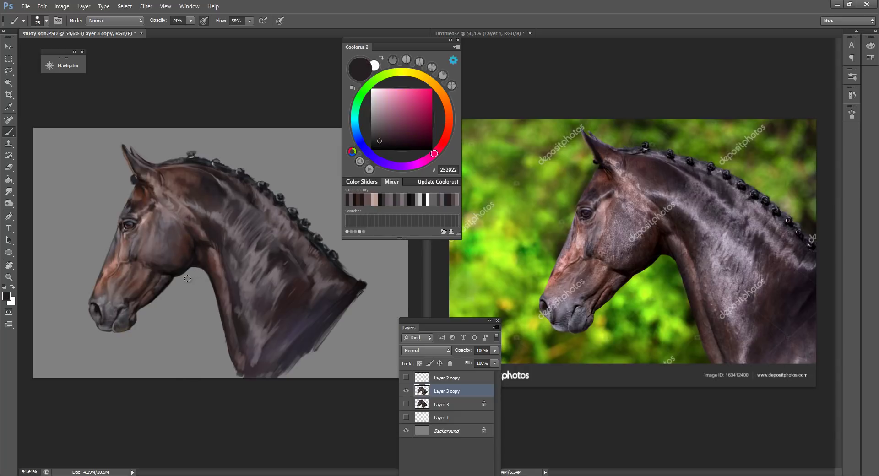
{"action": "key", "text": "ctrl+s"}
- Refine the upper neck, jaw and front of the face with sampled browns and grays, reducing the brush to size 9
{"action": "left_click_drag", "start_coordinate": [205, 176], "coordinate": [196, 185]}
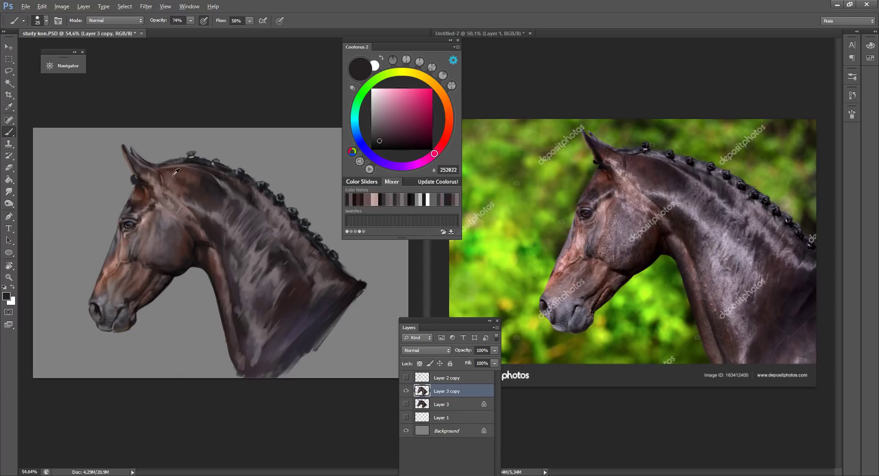
{"action": "left_click", "coordinate": [191, 253], "text": "alt"}
{"action": "key", "text": "bracketleft"}
{"action": "left_click", "coordinate": [127, 264], "text": "alt"}
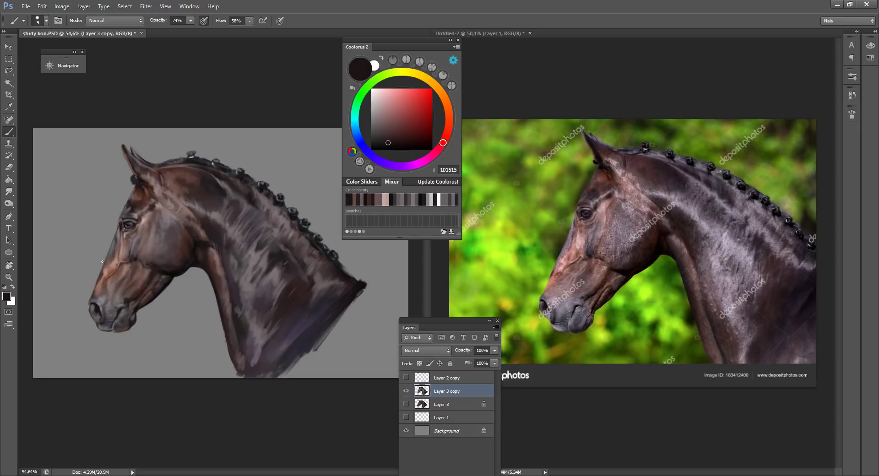
{"action": "left_click", "coordinate": [250, 260], "text": "alt"}
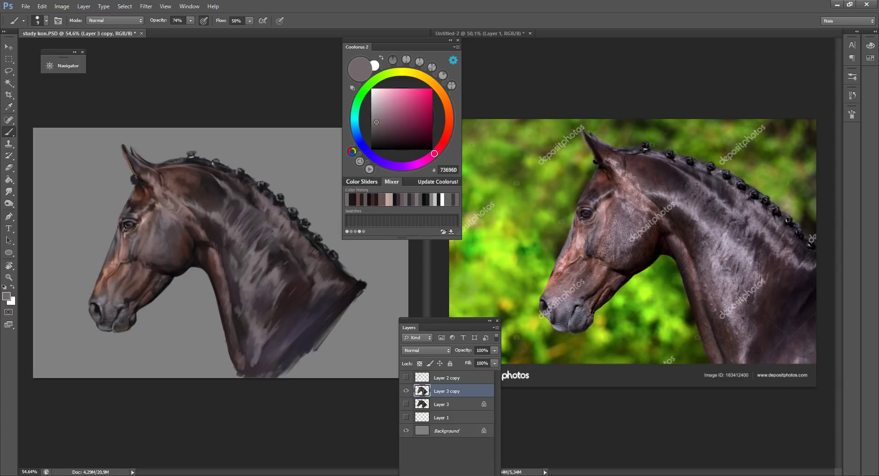
- Lighten the midtones of the neck sheen and cheek using the Dodge tool at size 185 and 18% exposure
{"action": "left_click", "coordinate": [10, 206]}
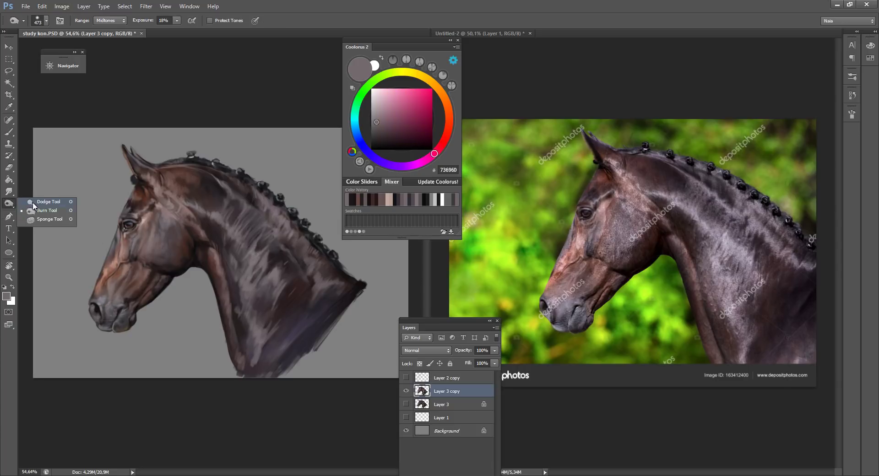
{"action": "left_click", "coordinate": [30, 203]}
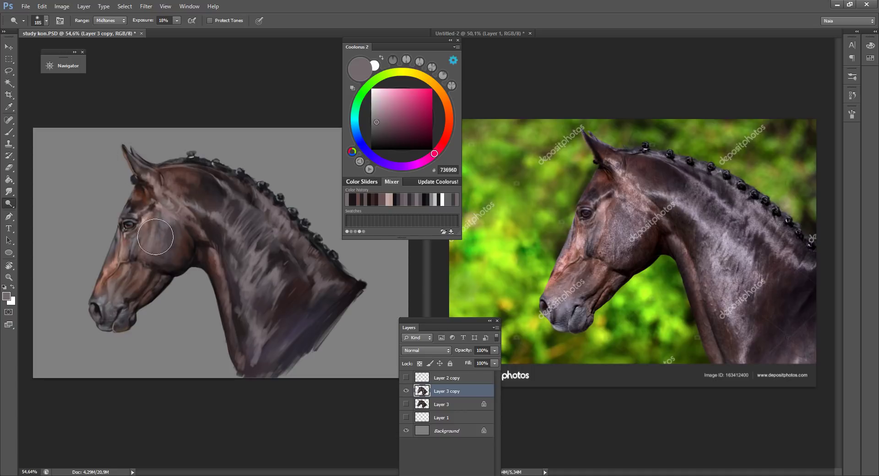
{"action": "mouse_move", "coordinate": [216, 213]}
{"action": "left_mouse_down"}
{"action": "mouse_move", "coordinate": [250, 218]}
{"action": "mouse_move", "coordinate": [248, 255]}
{"action": "left_mouse_up"}
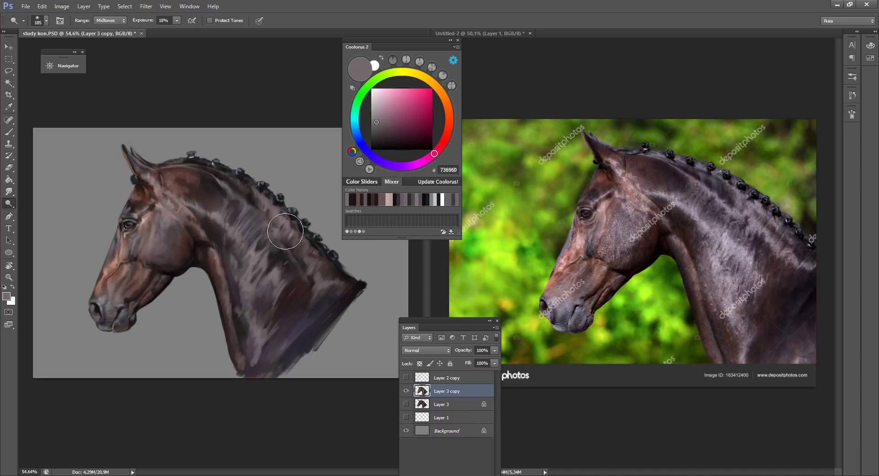
{"action": "left_click_drag", "start_coordinate": [130, 233], "coordinate": [141, 234]}
- Move the Coolorus and Layers windows clear of the artwork and consolidate both documents into tabs
{"action": "left_click", "coordinate": [9, 132]}
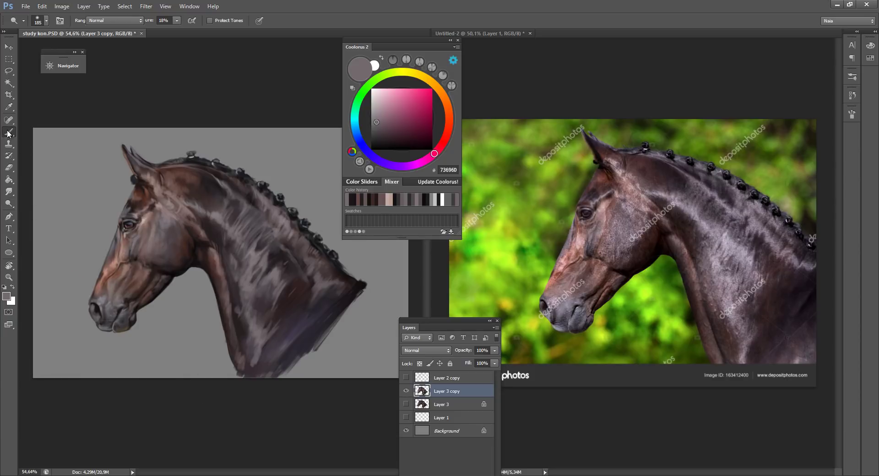
{"action": "left_click", "coordinate": [441, 404]}
{"action": "left_click_drag", "start_coordinate": [439, 320], "coordinate": [436, 284]}
{"action": "left_click", "coordinate": [195, 9]}
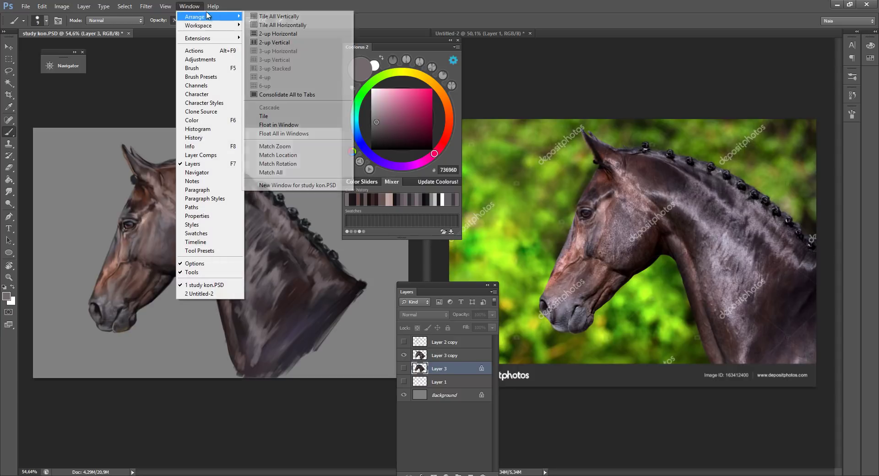
{"action": "left_click_drag", "start_coordinate": [406, 41], "coordinate": [787, 93]}
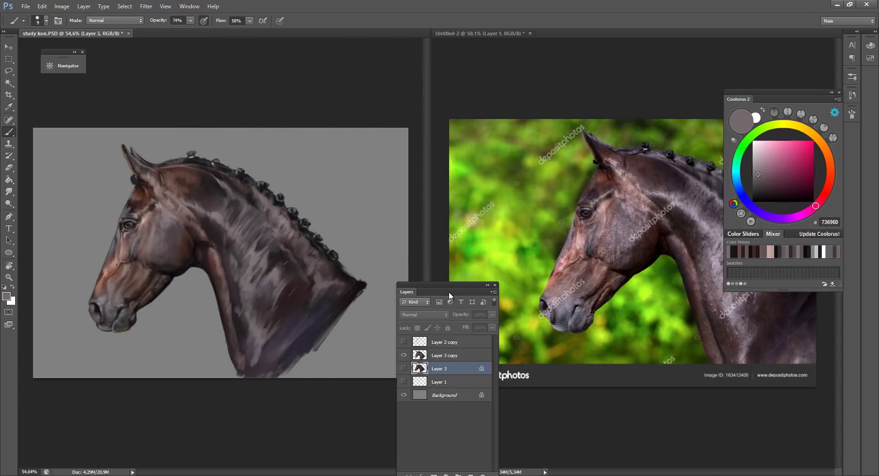
{"action": "left_click_drag", "start_coordinate": [449, 292], "coordinate": [803, 308]}
{"action": "left_click", "coordinate": [189, 7]}
{"action": "mouse_move", "coordinate": [195, 17]}
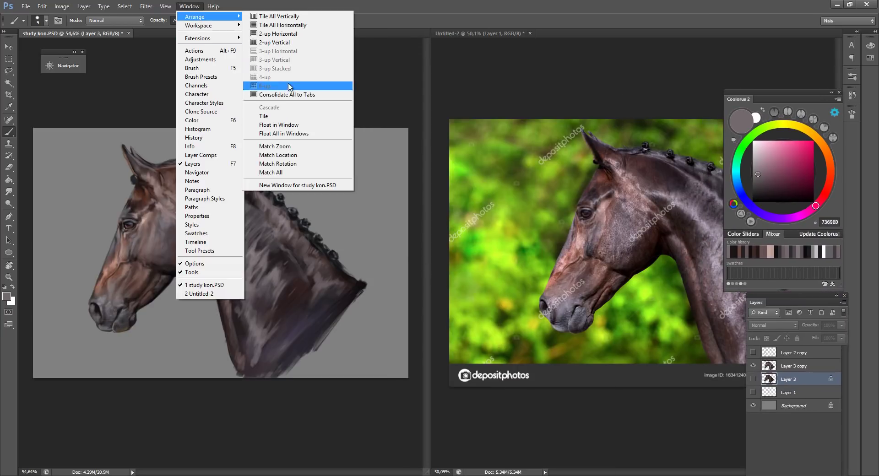
{"action": "left_click", "coordinate": [294, 92]}
- Choose the 579 px podpis brush, select Layer 3 copy, and reposition the Layers window closer to the artwork
{"action": "key", "text": "v"}
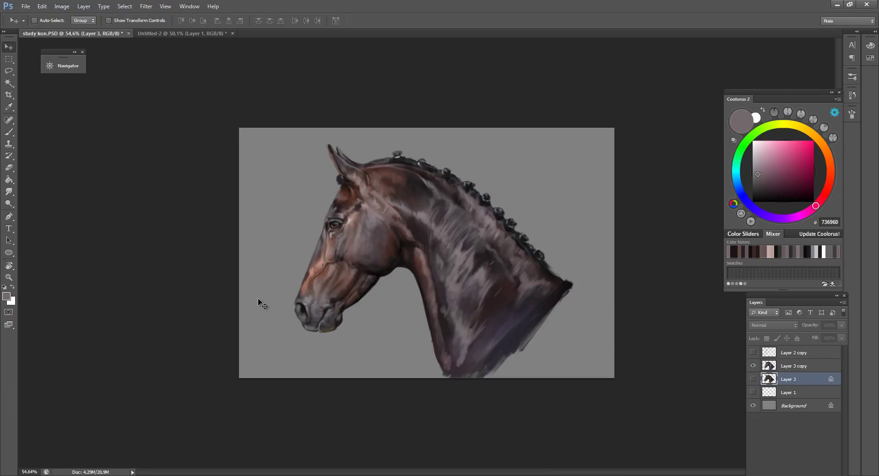
{"action": "left_click", "coordinate": [8, 133]}
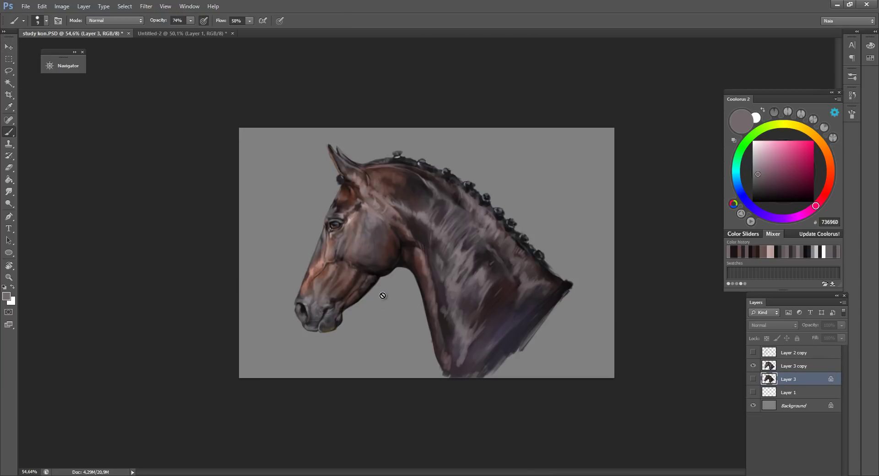
{"action": "right_click", "coordinate": [383, 296]}
{"action": "left_click", "coordinate": [418, 429]}
{"action": "left_click", "coordinate": [808, 368]}
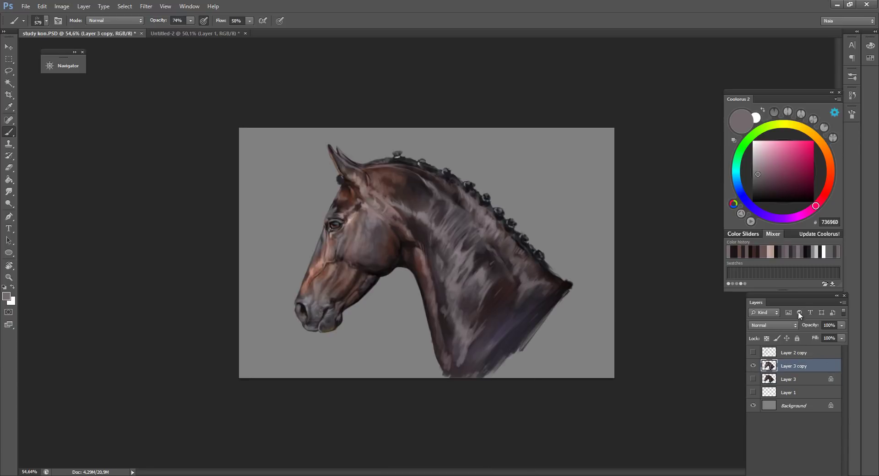
{"action": "left_click_drag", "start_coordinate": [791, 297], "coordinate": [749, 271]}
{"action": "left_click_drag", "start_coordinate": [750, 271], "coordinate": [682, 195]}
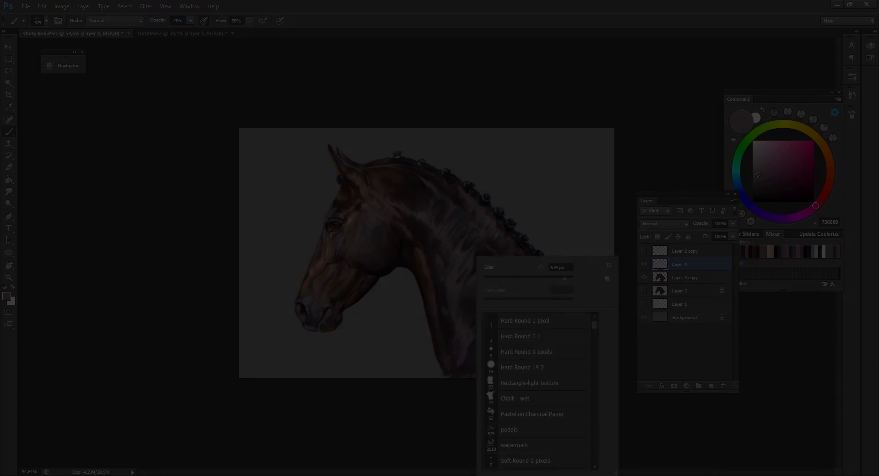